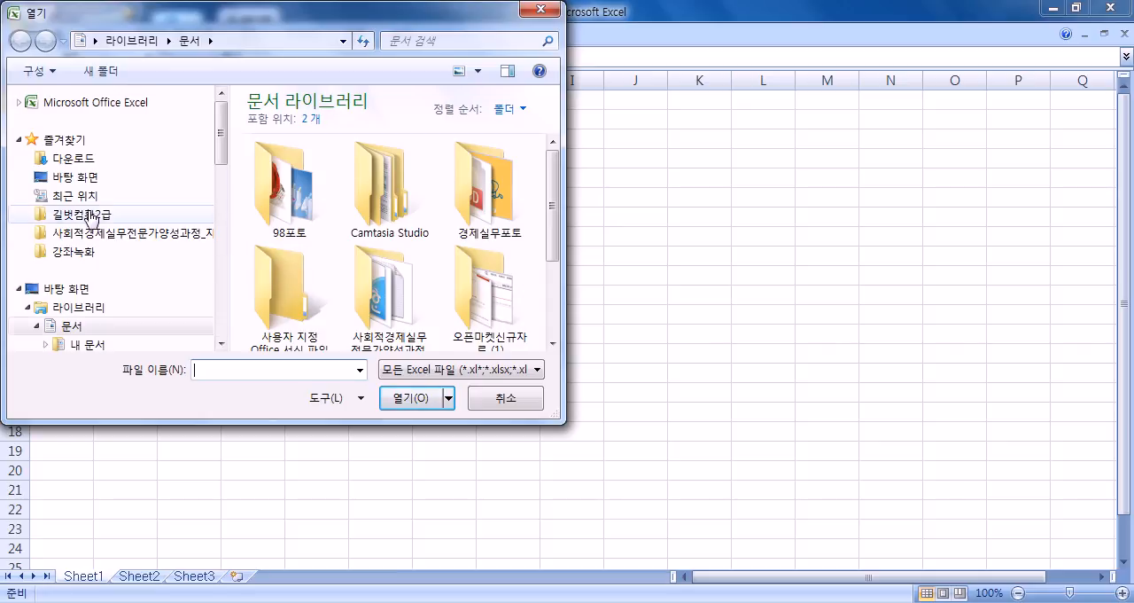
- Open the workbook 섹션06문제.xlsm from the 01 섹션 folder inside 길벗컴활2급
double_click(290, 121)
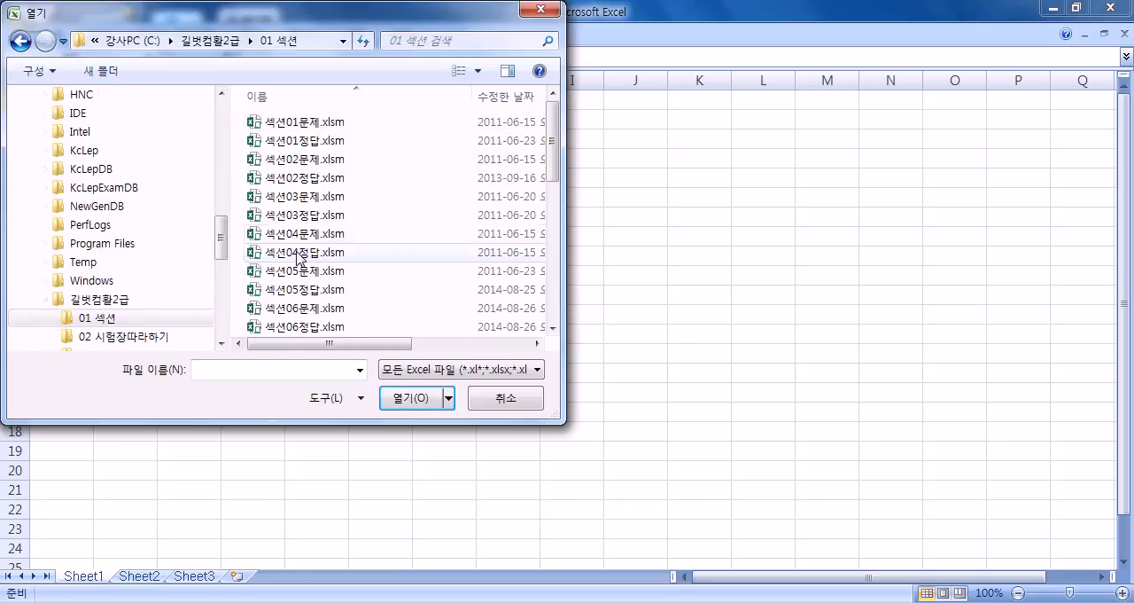
double_click(294, 307)
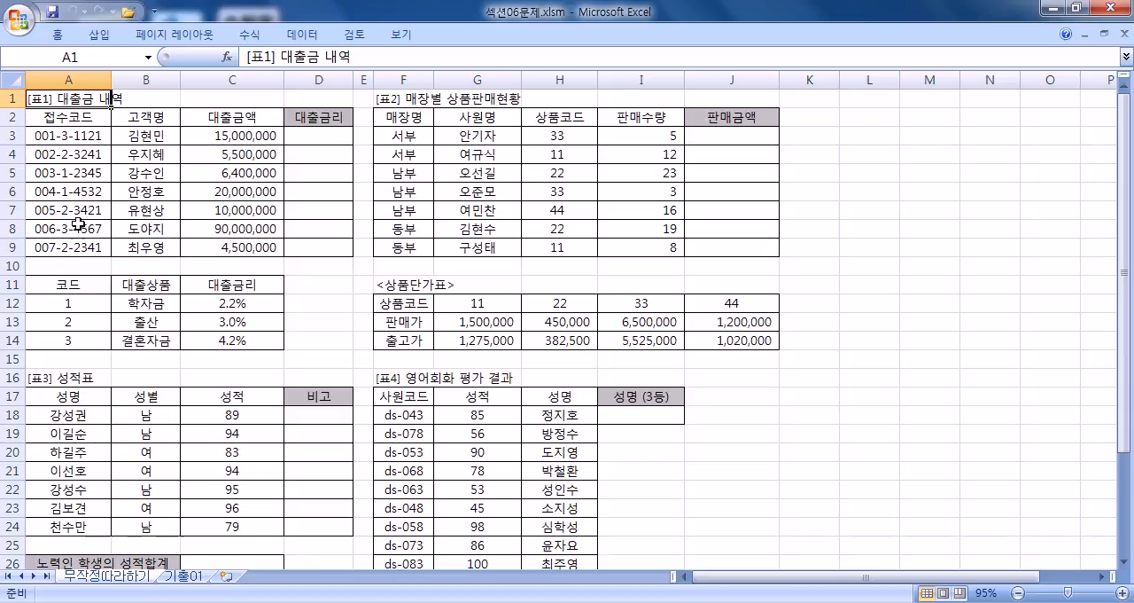
scroll(78, 223, "up", 5, "ctrl")
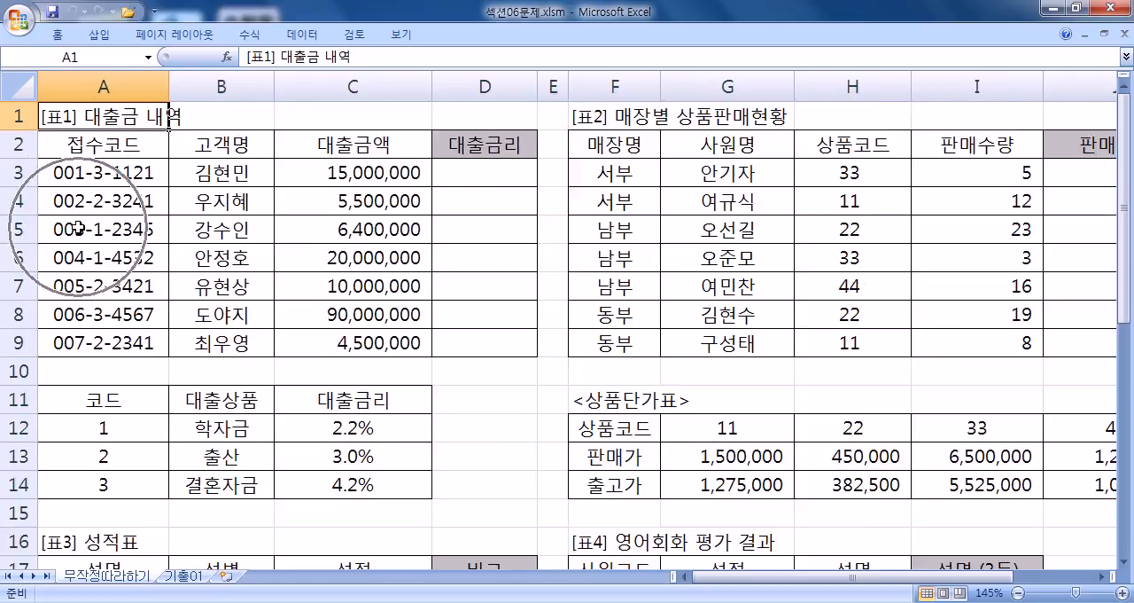
- Examine how the code digit within the first 접수코드 relates to the code table in A11:C14 and the 대출금리 column
left_click(468, 172)
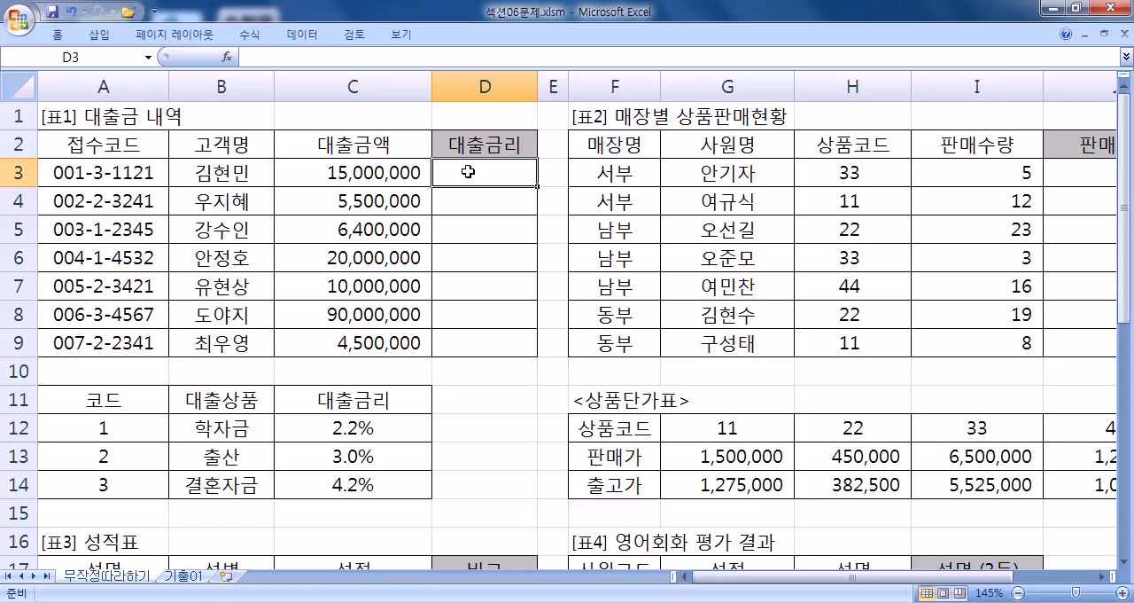
double_click(99, 172)
double_click(99, 172)
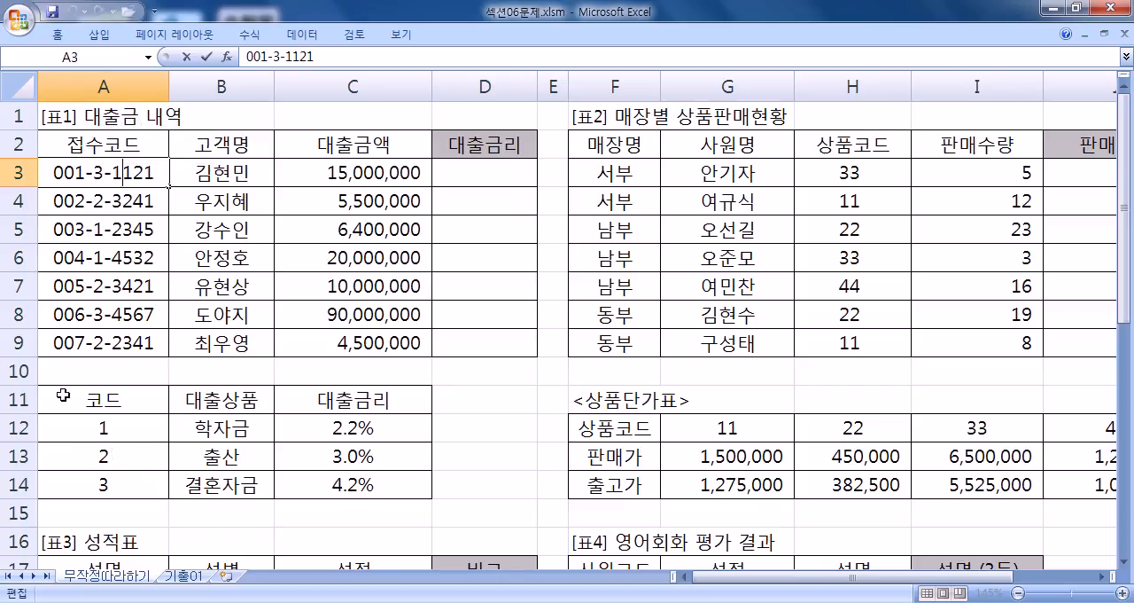
left_click(81, 476)
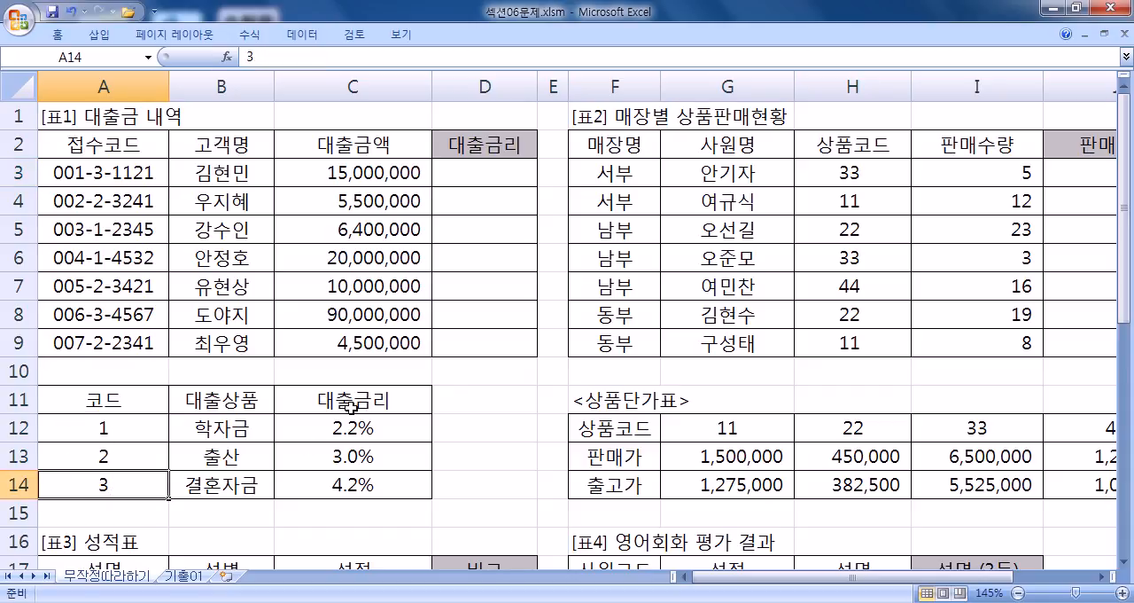
left_click(340, 486)
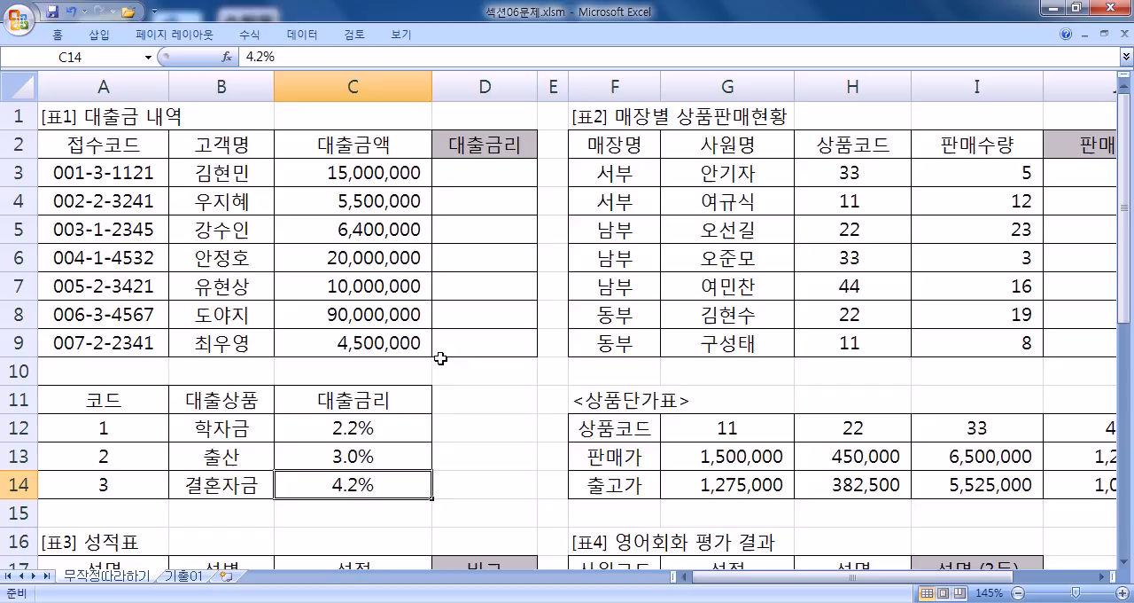
left_click(455, 163)
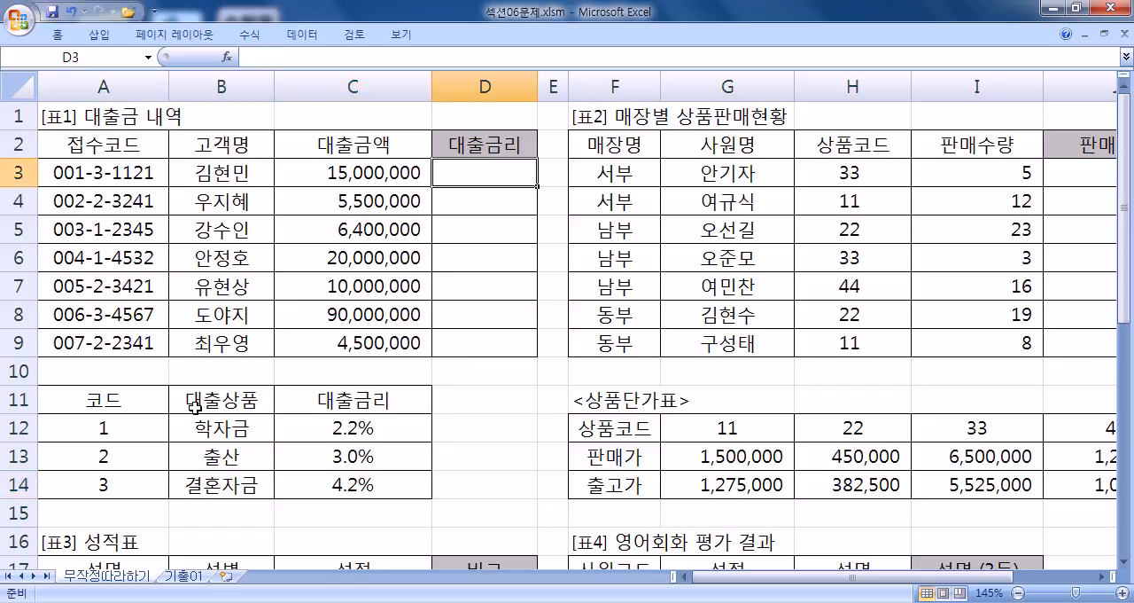
- Fill the loan code table's data range A12:C14 with yellow
left_click_drag(81, 433, 296, 484)
right_click(296, 485)
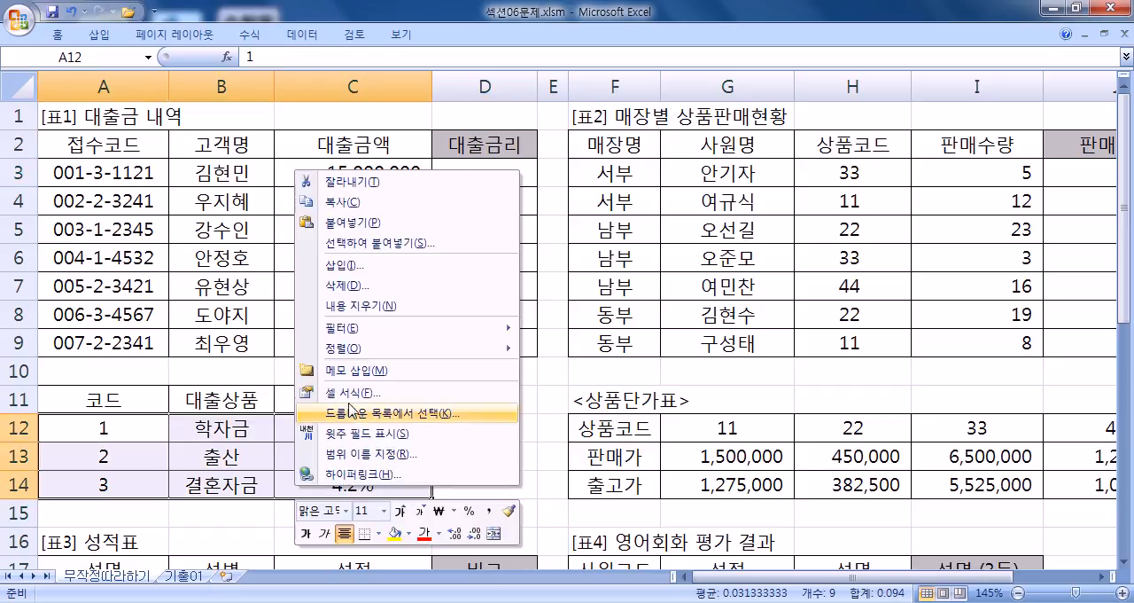
left_click(394, 534)
- Try filling the code table's header row A11:C11 with yellow, and undo that fill
left_click_drag(82, 405, 337, 388)
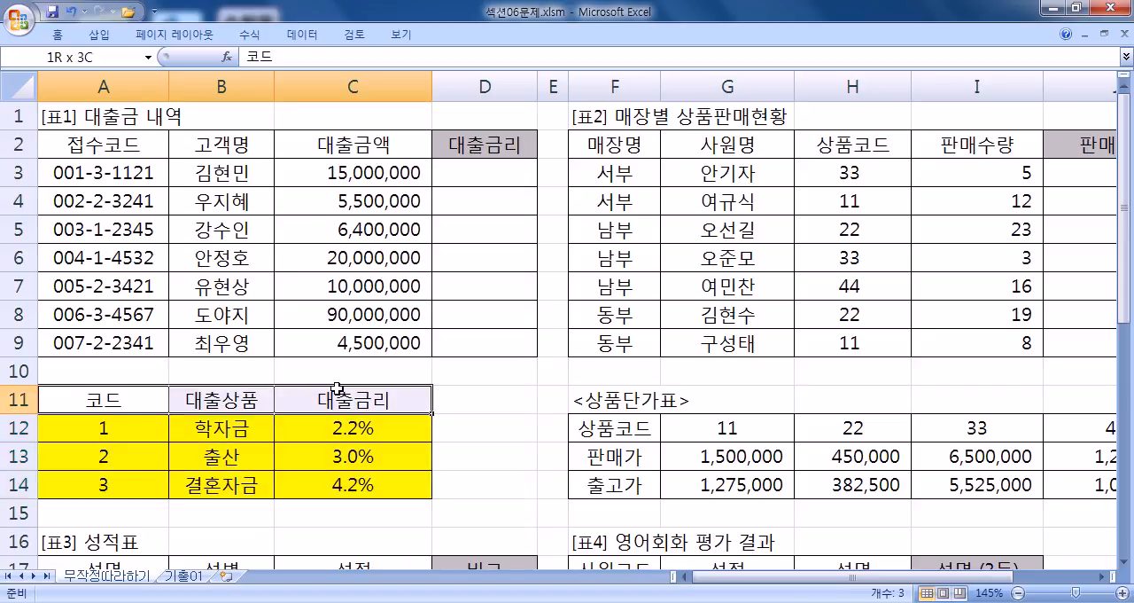
right_click(337, 388)
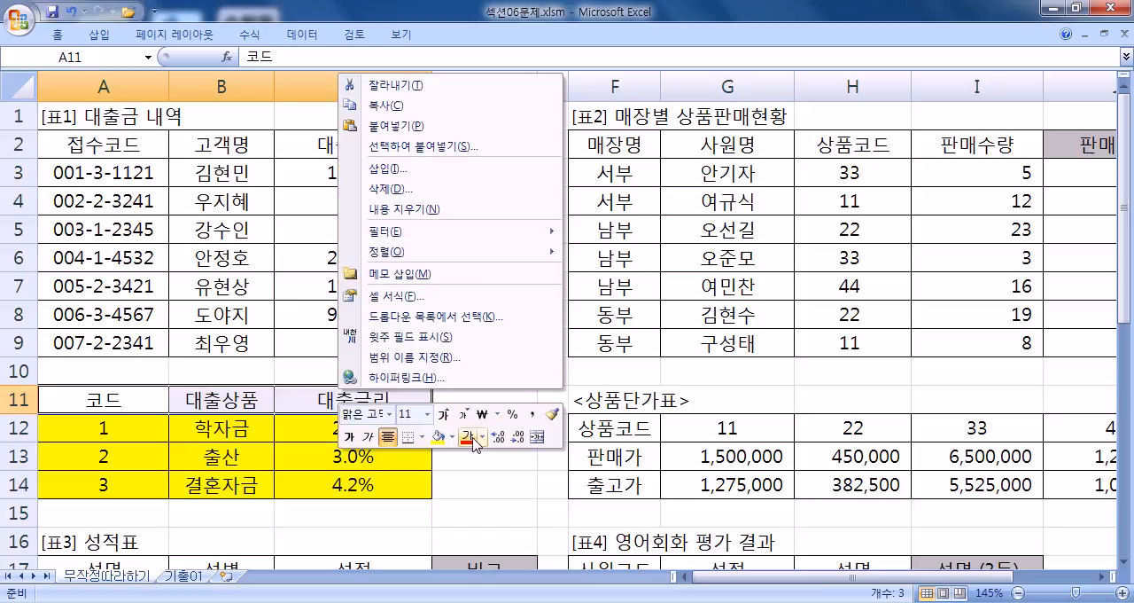
left_click(437, 436)
left_click(284, 461)
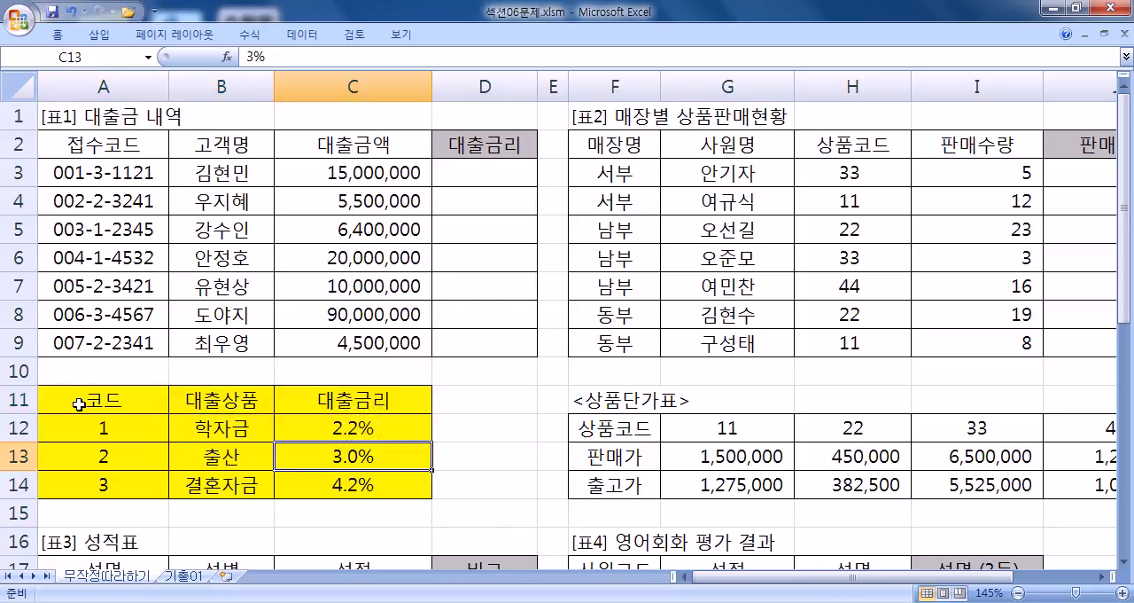
key("ctrl+z")
- Fill the 상품단가표 data range G12:J14 with yellow, and select the first 대출금리 cell, D3
left_click_drag(112, 431, 308, 479)
left_click_drag(727, 431, 1074, 485)
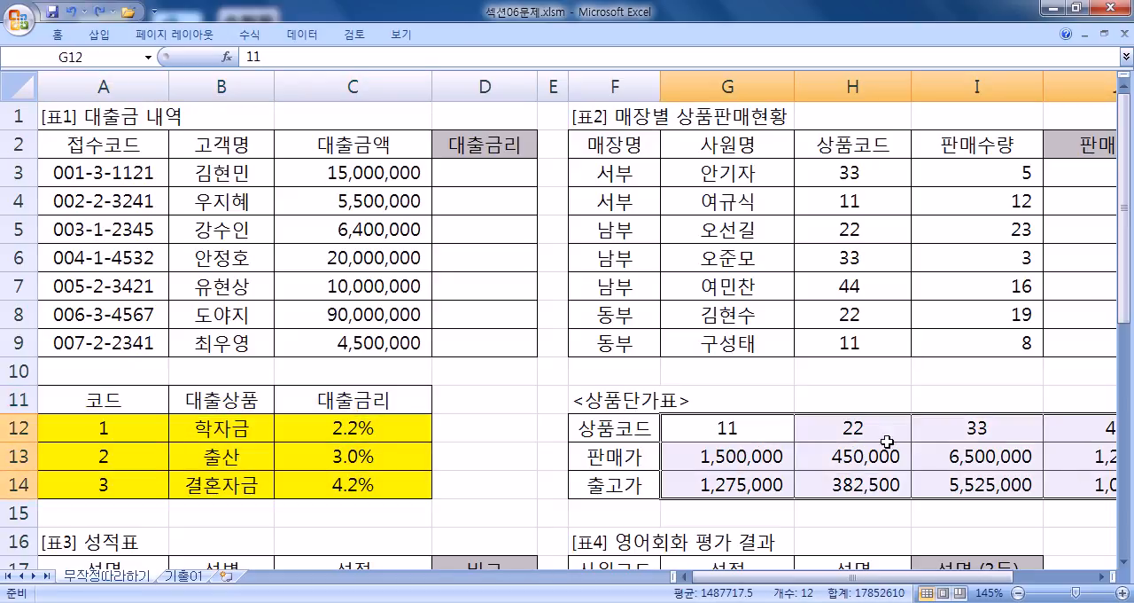
right_click(856, 432)
left_click(953, 483)
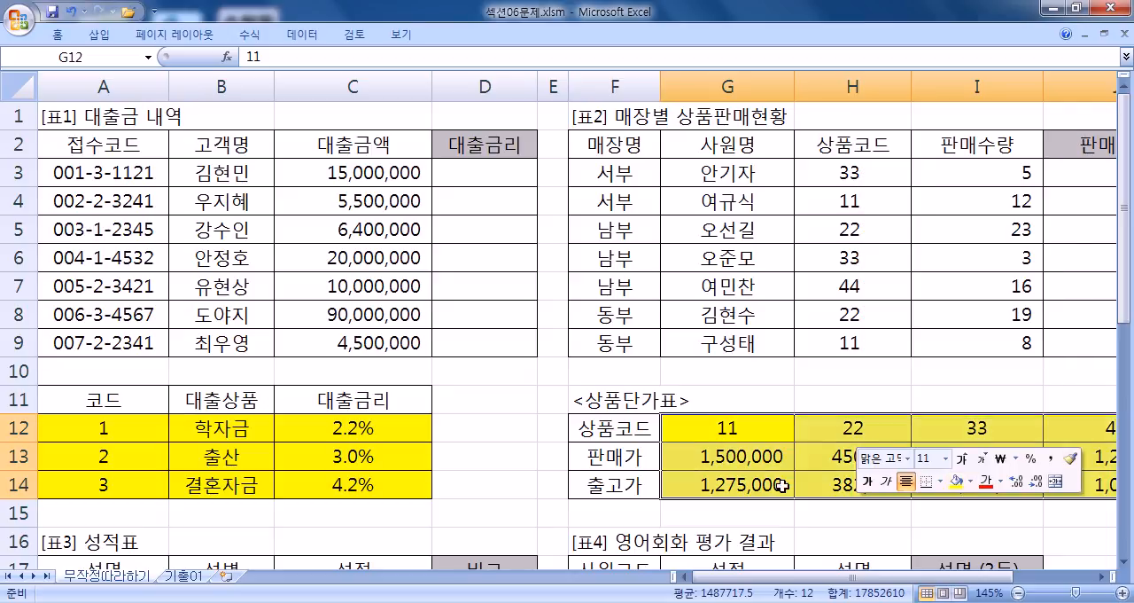
left_click(722, 434)
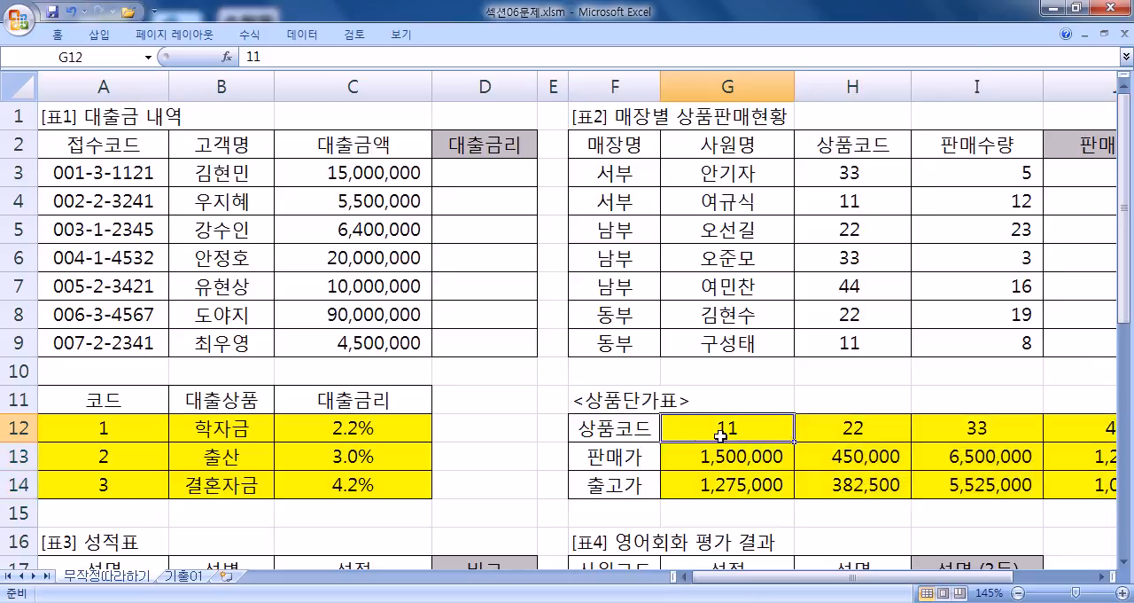
left_click(436, 177)
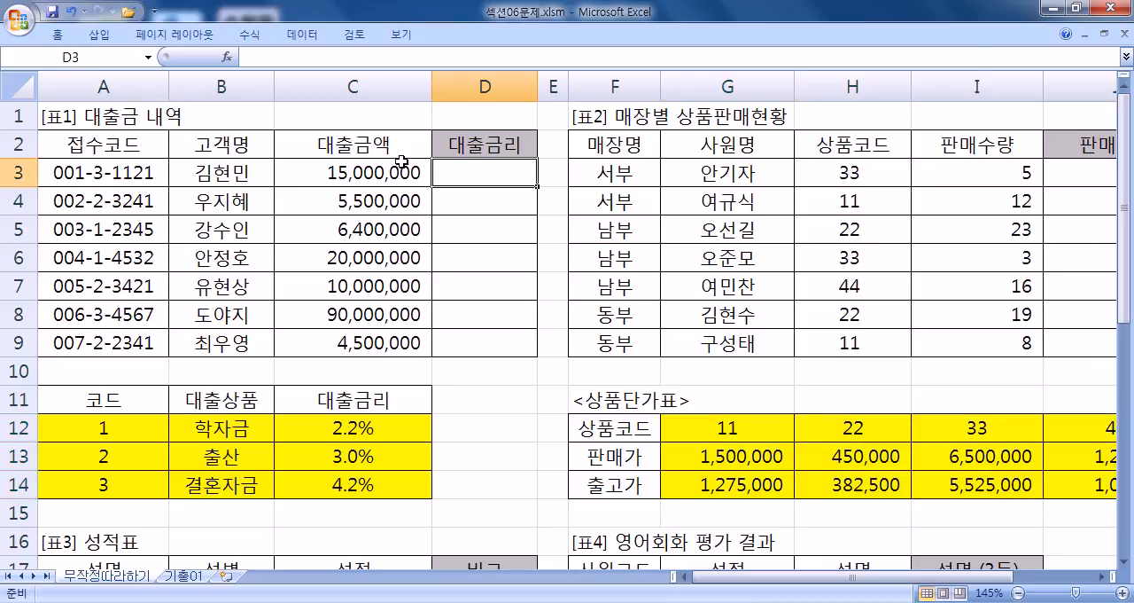
type("=v")
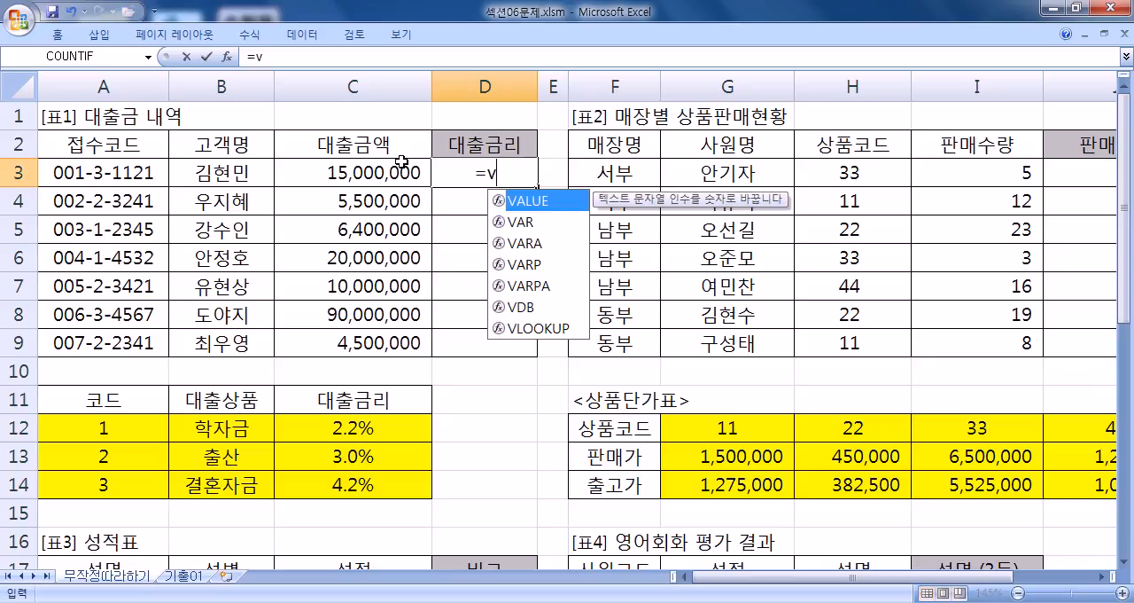
key("BackSpace")
key("F12")
type("VL")
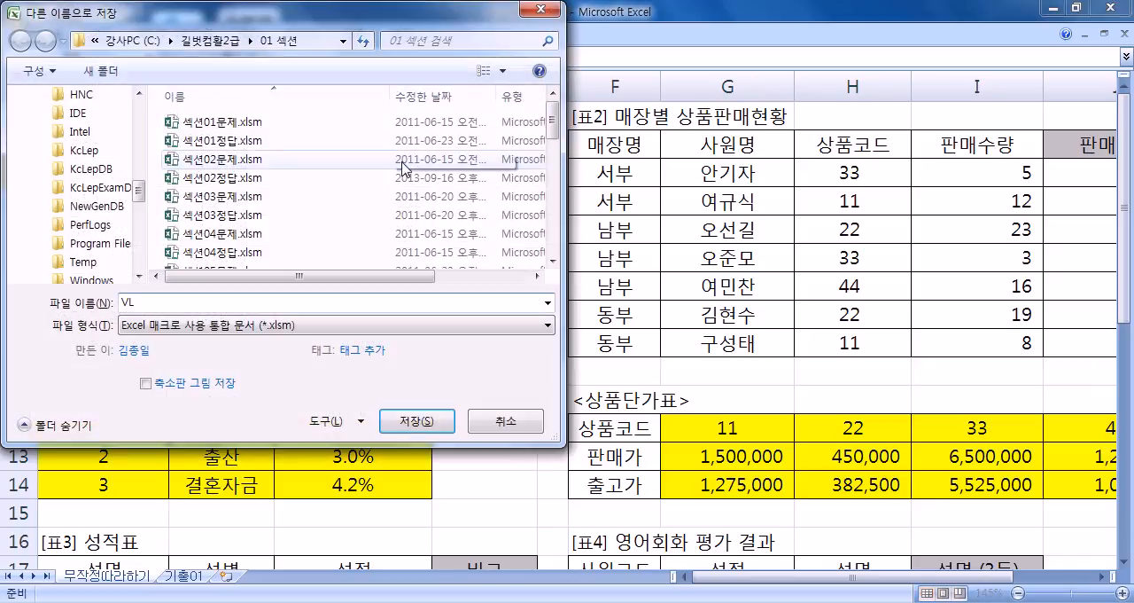
key("Escape")
- Start a VLOOKUP formula in D3 with 3 as the lookup value, moving the argument hint aside
type("=V")
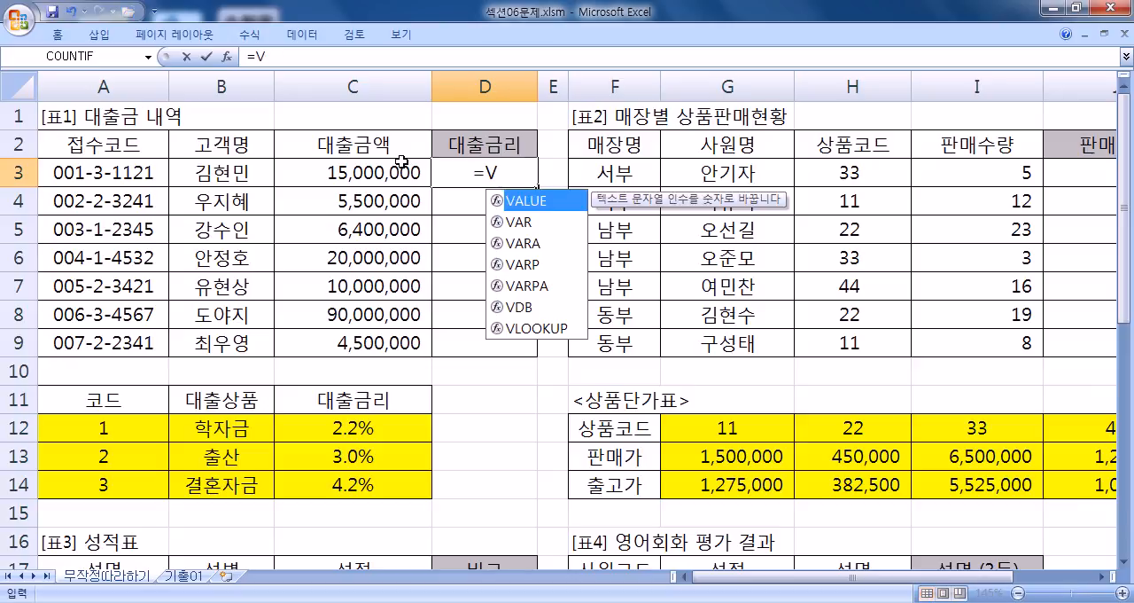
type("L")
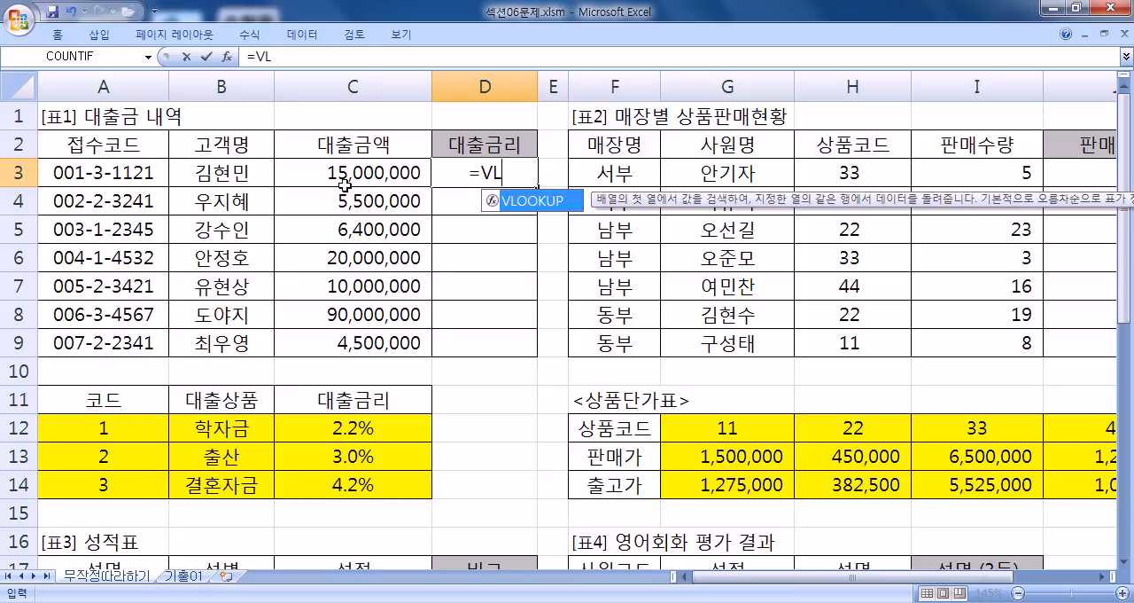
key("Tab")
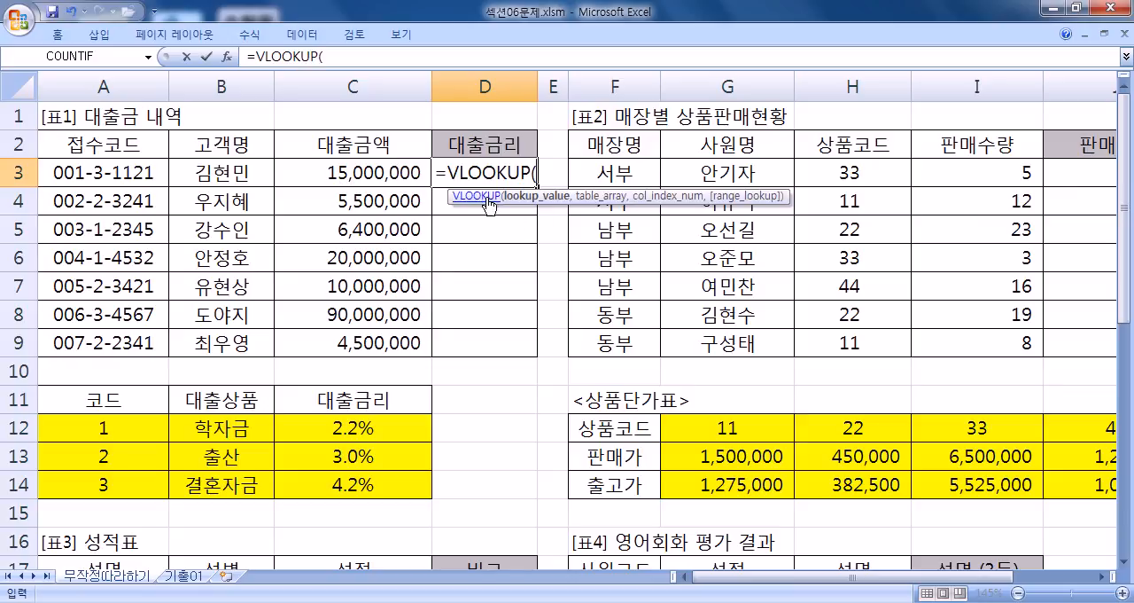
left_click_drag(445, 198, 410, 195)
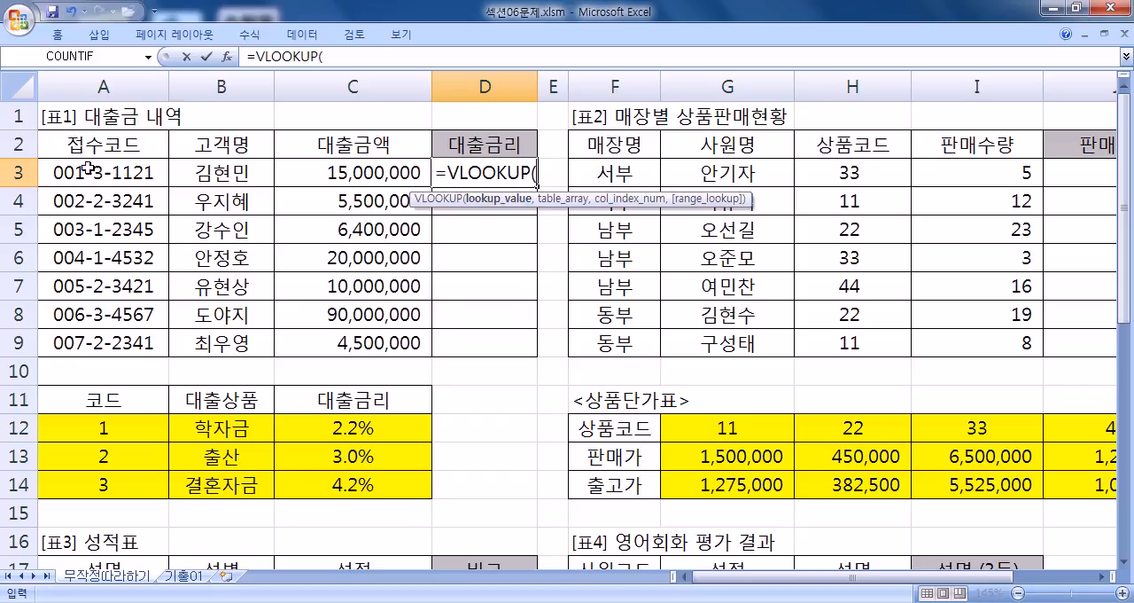
type("3")
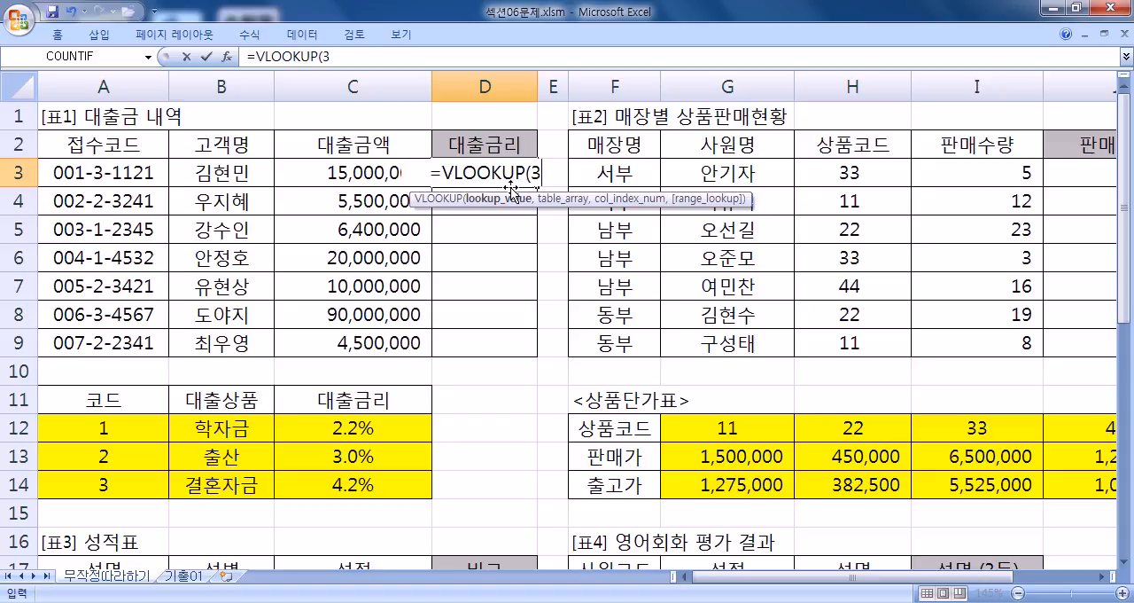
- Replace the VLOOKUP lookup value in D3 with MID(A3,5,1)
double_click(536, 173)
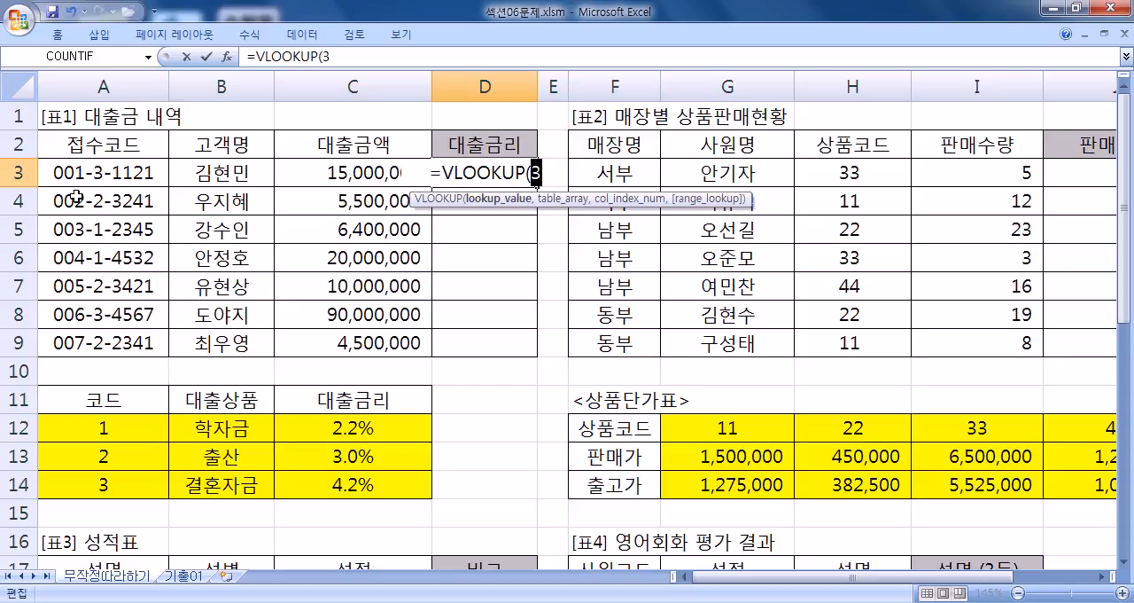
type("M")
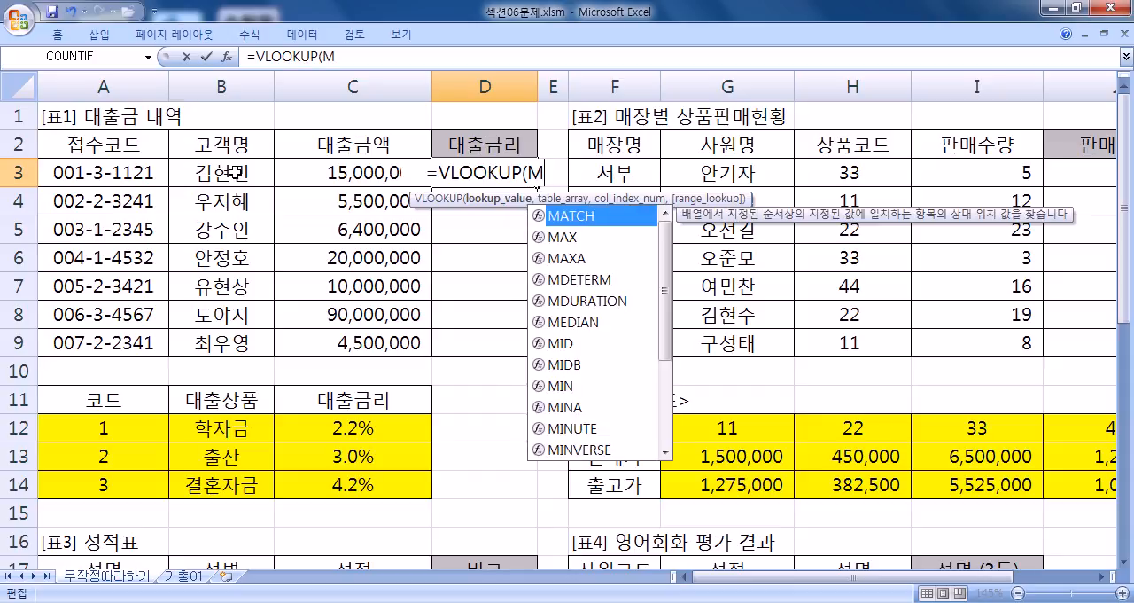
type("ID(")
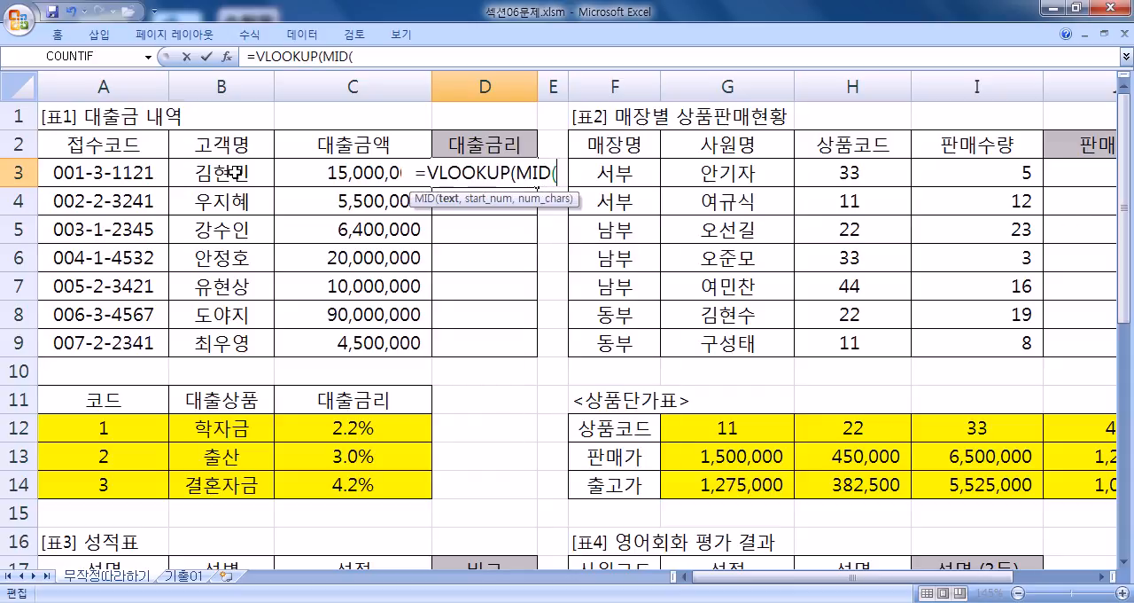
left_click(91, 173)
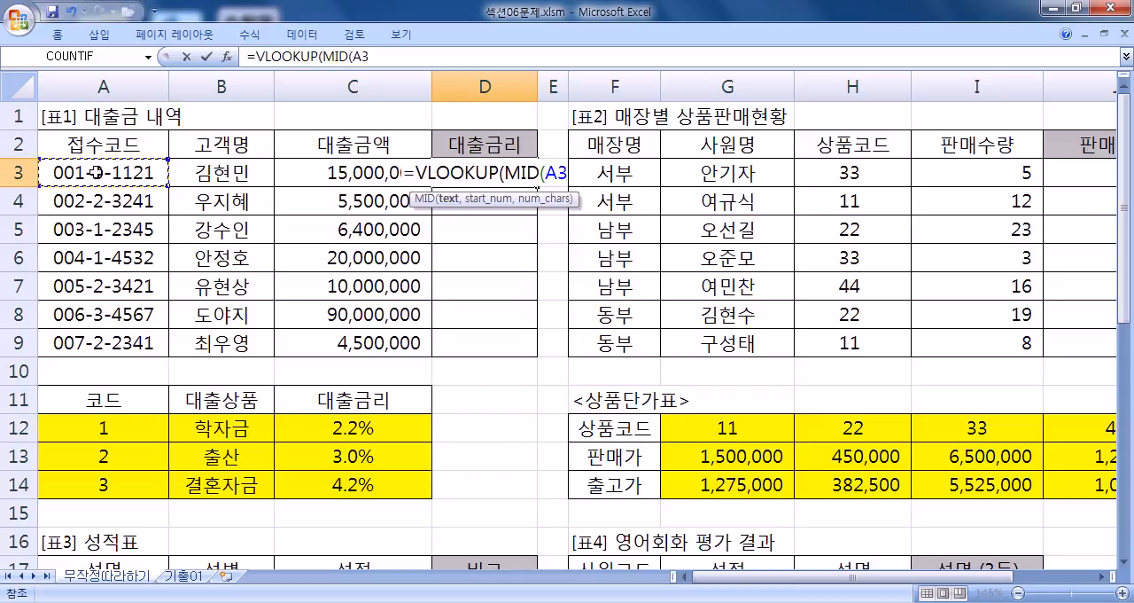
type(",5,")
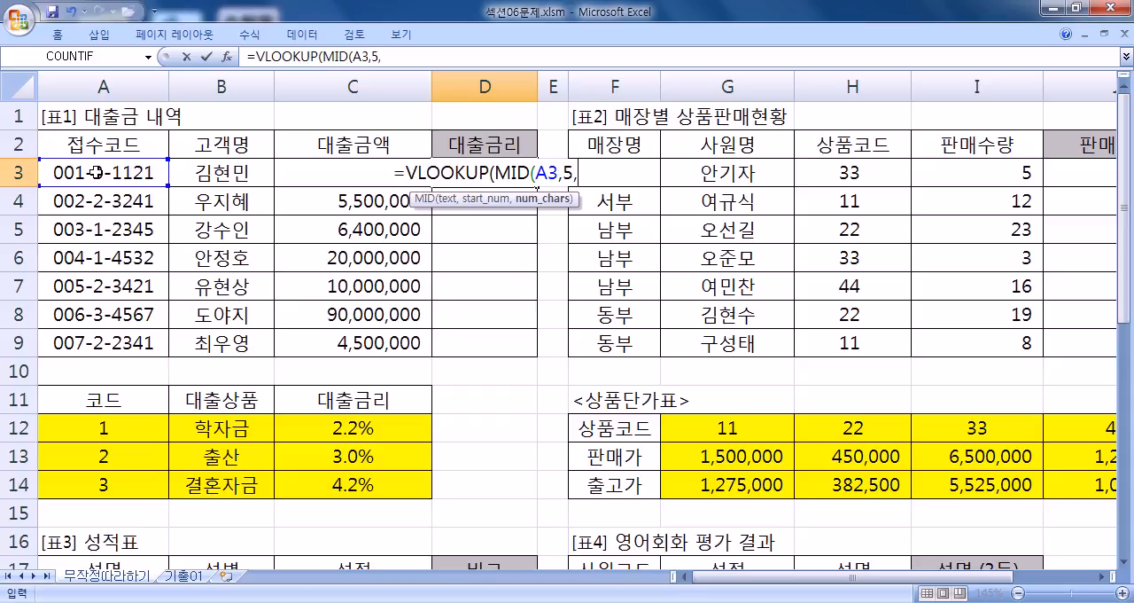
type("1)")
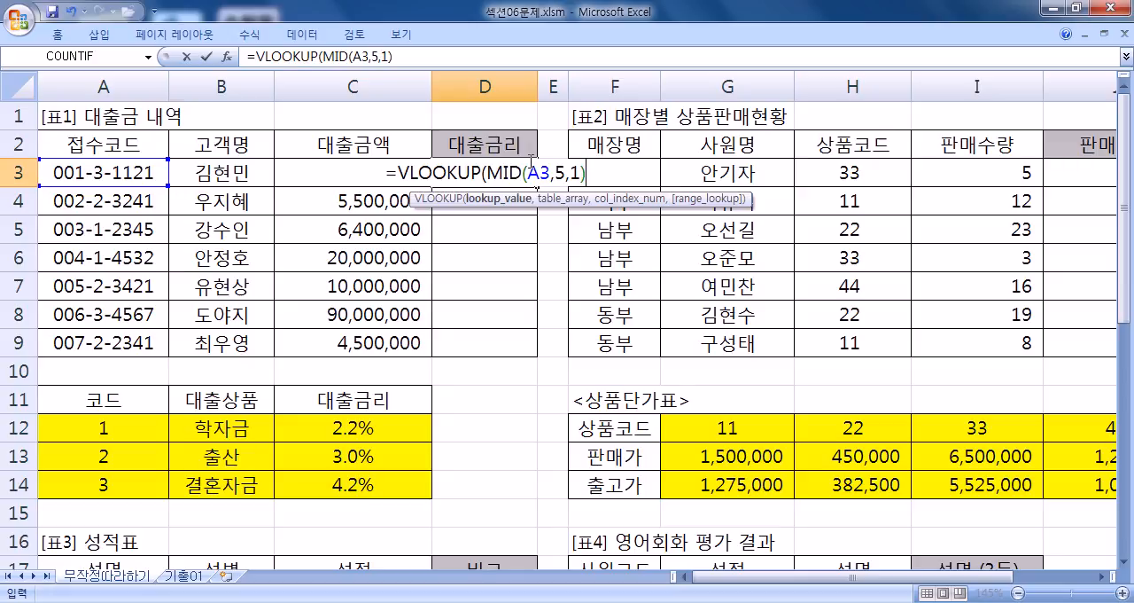
- Add A12:C14 as the table array of the VLOOKUP, and review the start position and character count in MID
type(",")
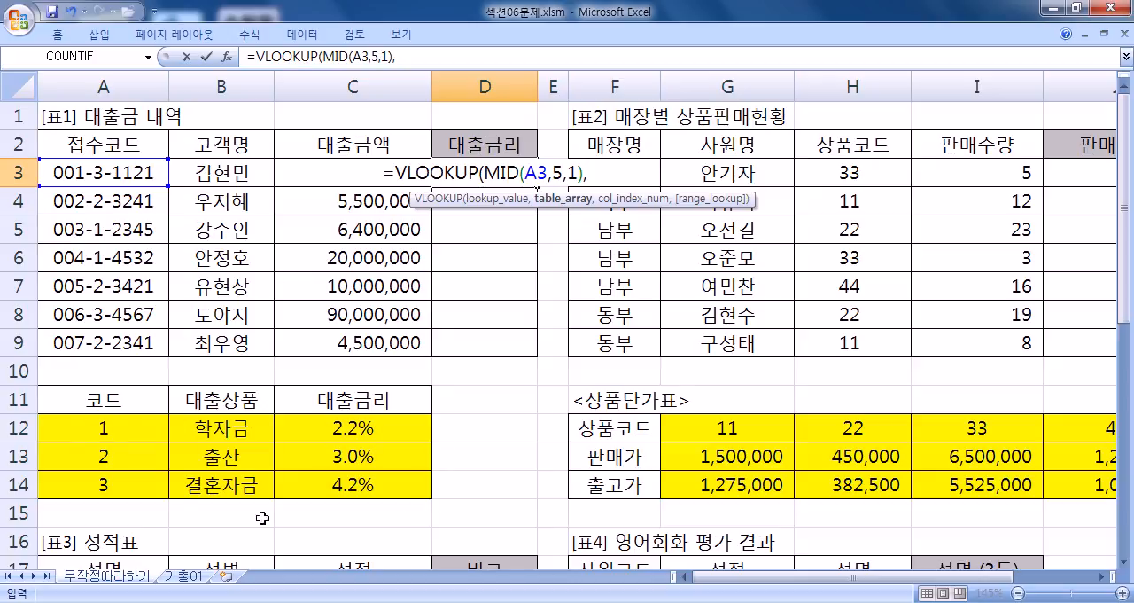
left_click_drag(123, 433, 370, 483)
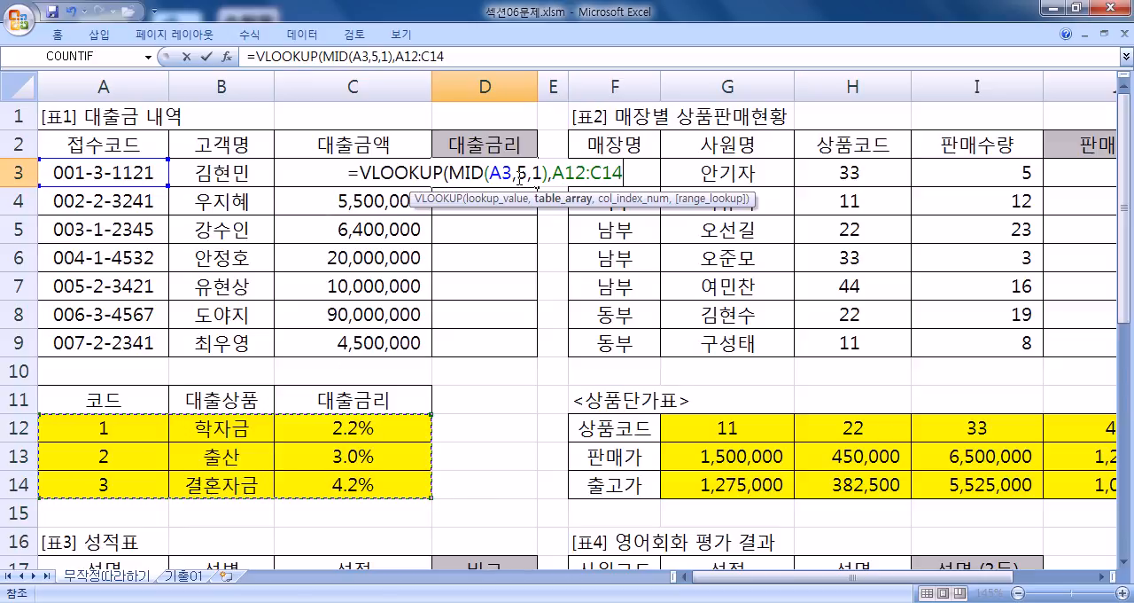
double_click(522, 171)
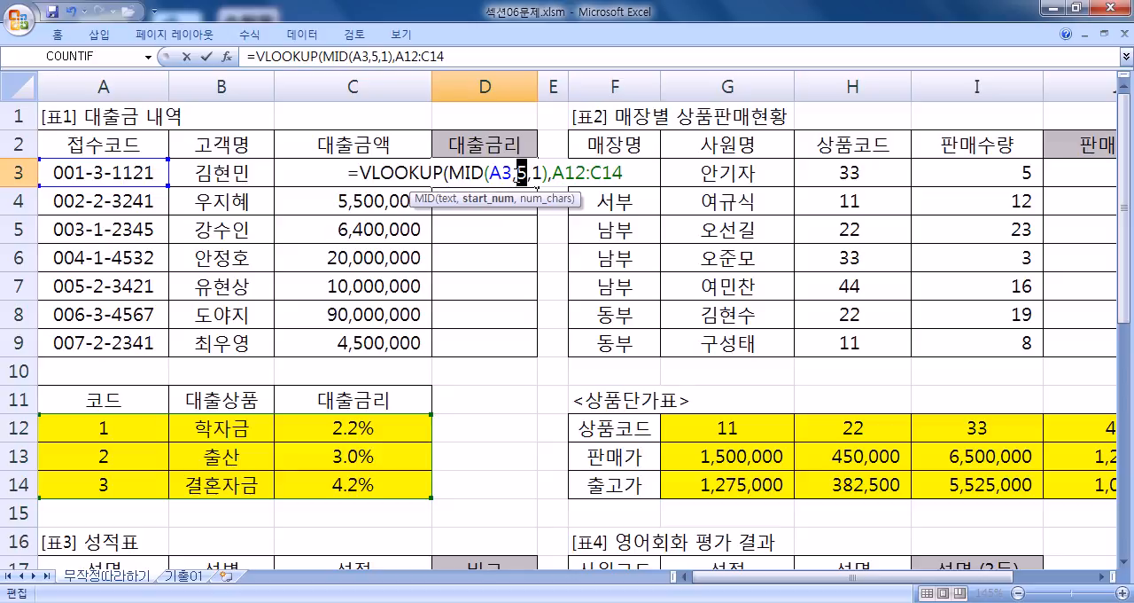
left_click_drag(521, 171, 537, 171)
key("Right")
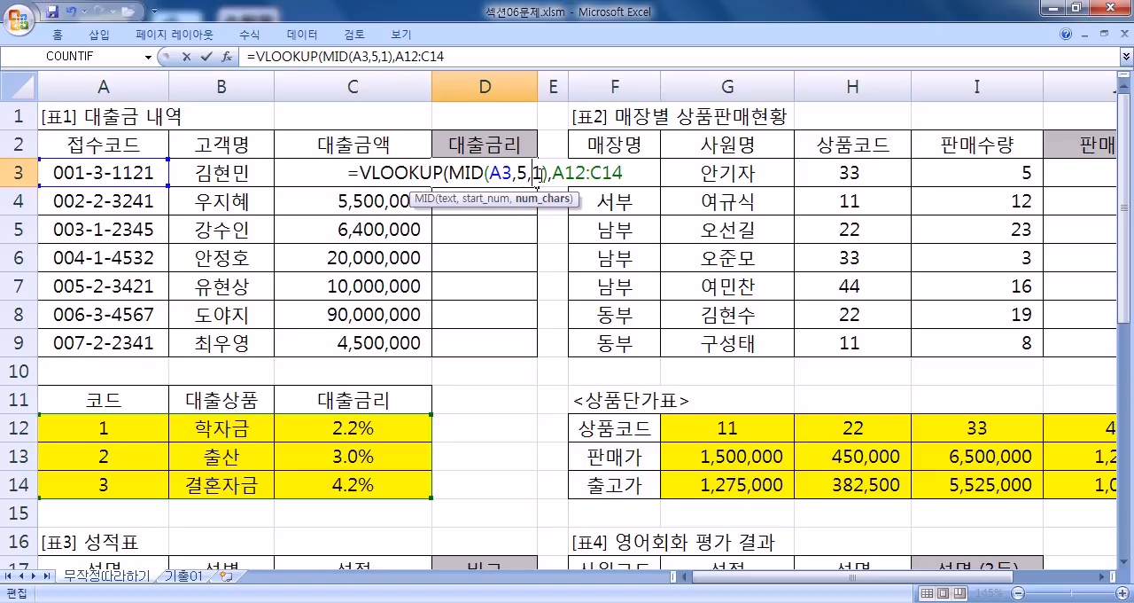
left_click(632, 175)
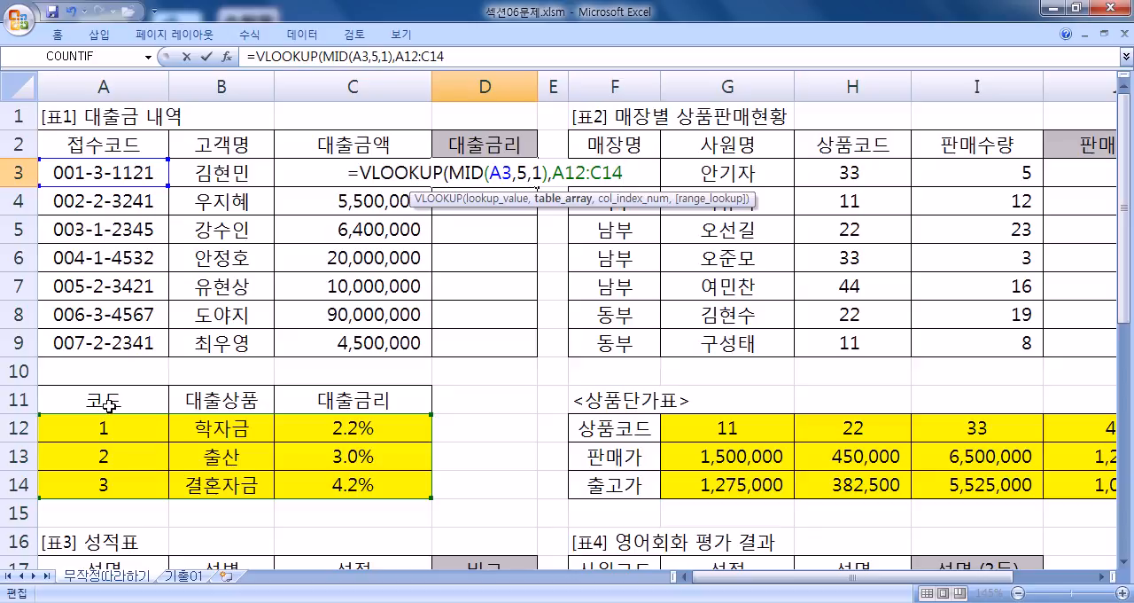
- Try A11:C14 as the table array of the VLOOKUP in D3, and replace it with A12:C14
key("Return")
left_click(549, 352)
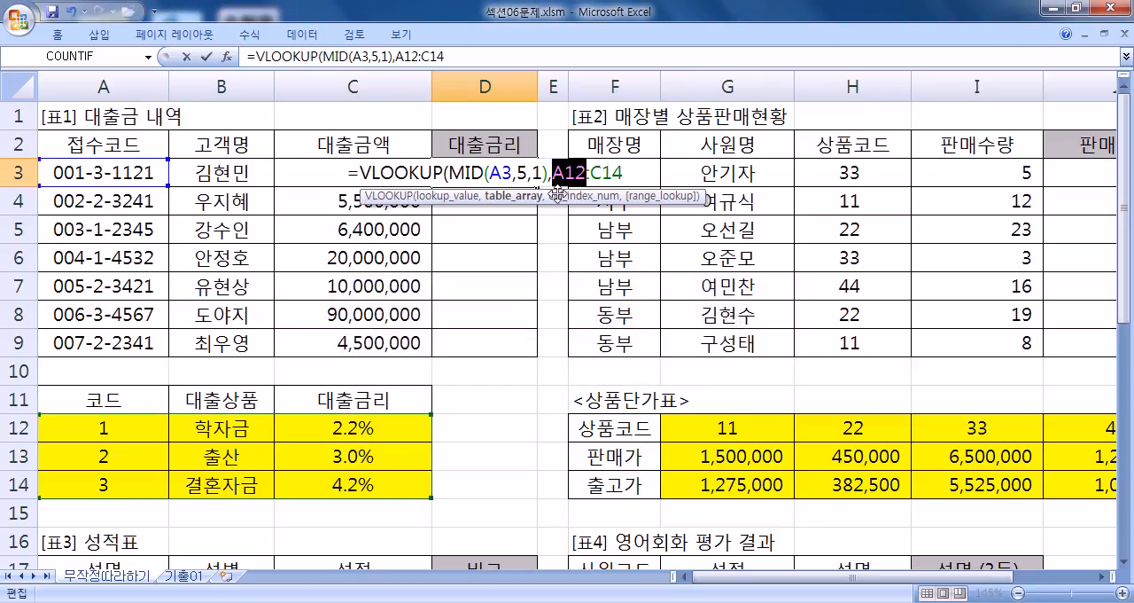
left_click_drag(551, 173, 626, 175)
left_click_drag(114, 400, 341, 484)
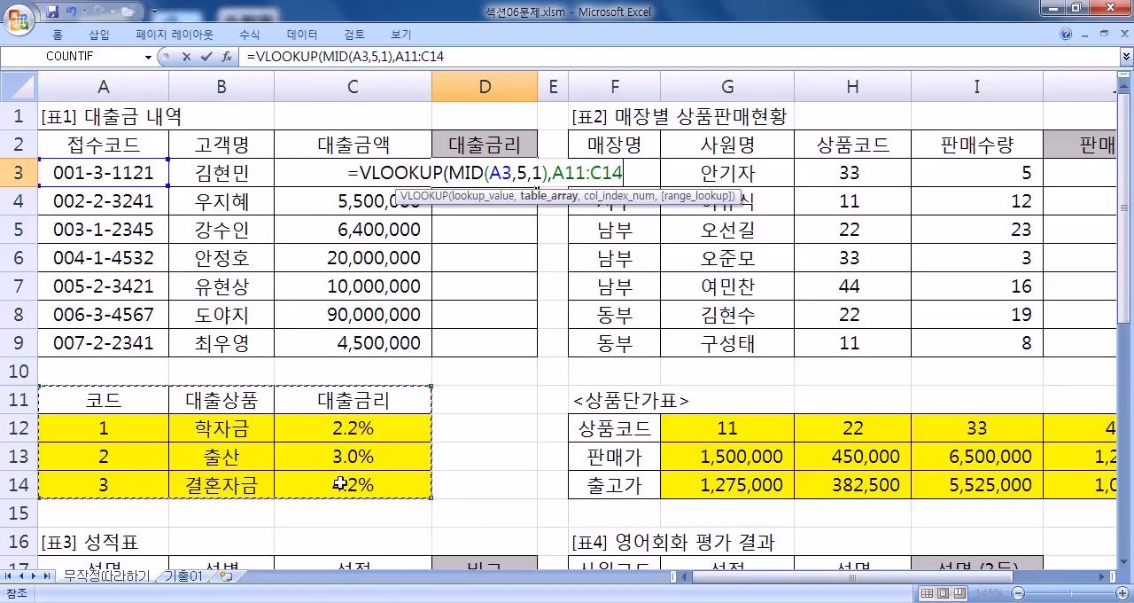
left_click_drag(113, 426, 349, 482)
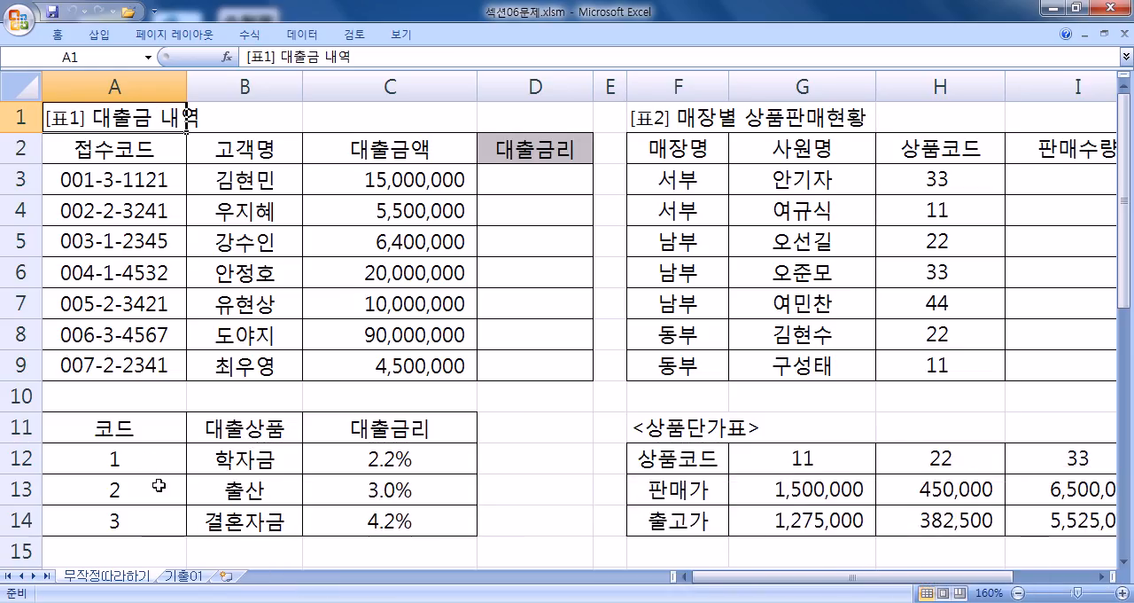
- Fill the loan rate lookup range A12:C14 under 표1 with yellow
left_click_drag(135, 458, 365, 520)
right_click(365, 519)
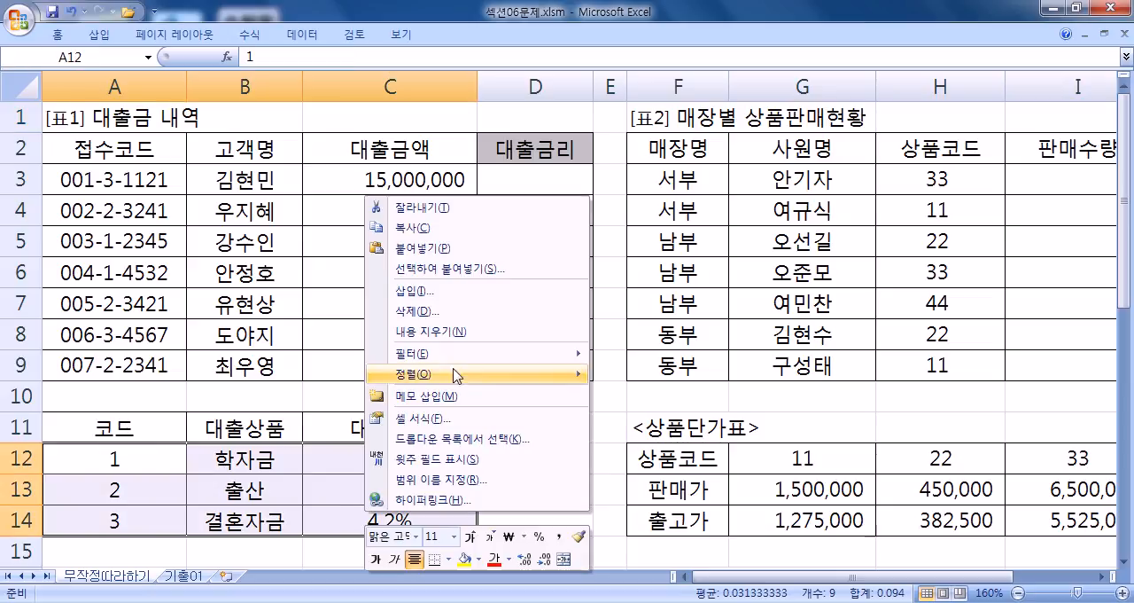
left_click(462, 559)
- Start a VLOOKUP formula in D3 with MID(A3,5,1) as the lookup value
left_click(516, 182)
type("=VLO")
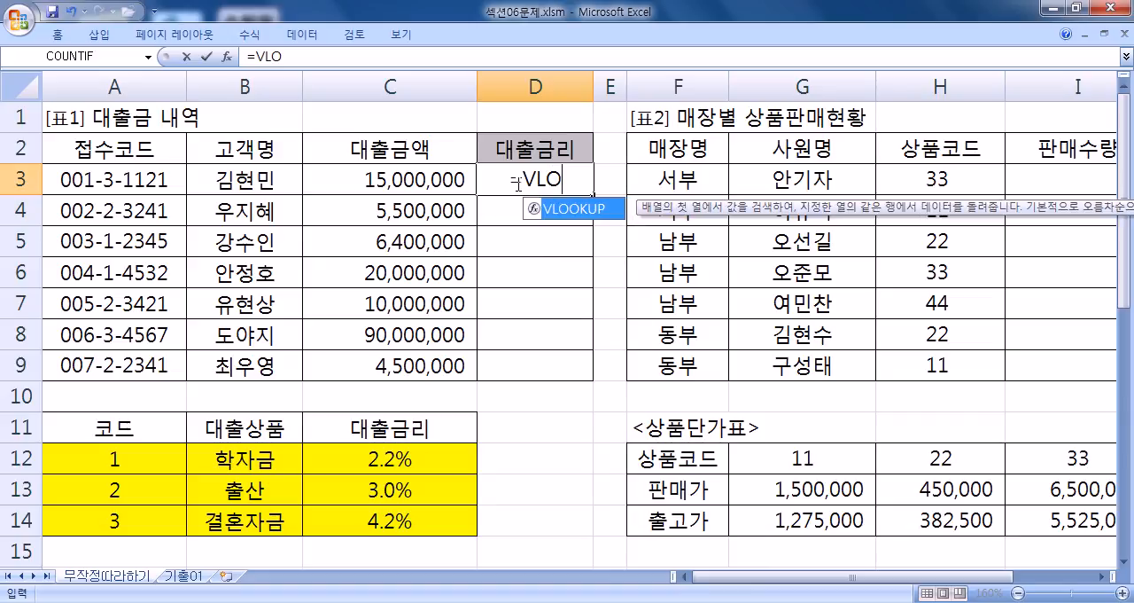
key("Tab")
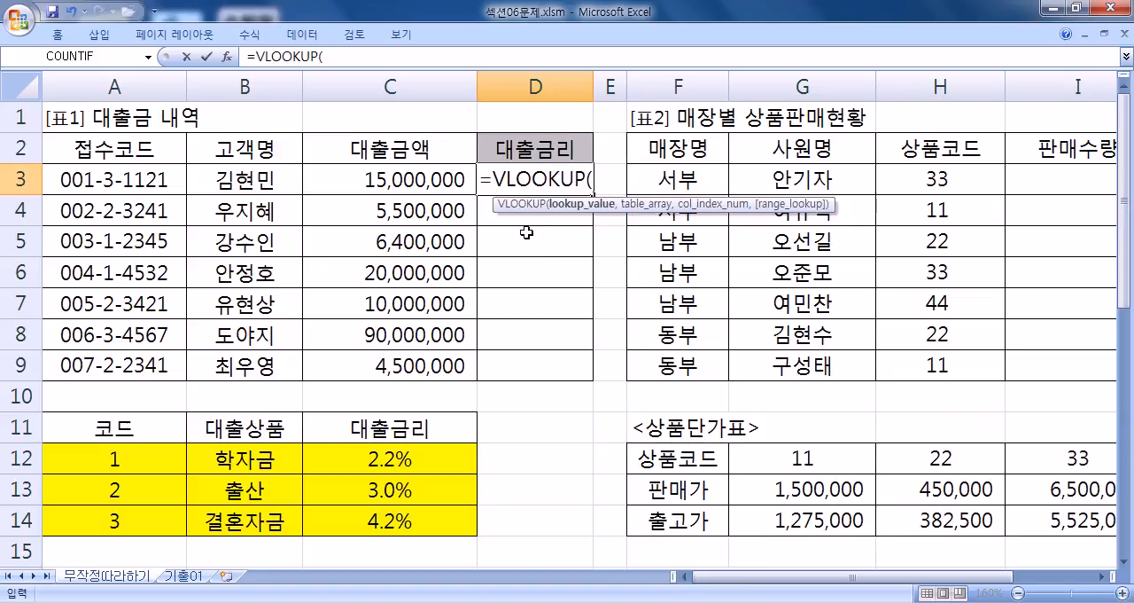
type("MID")
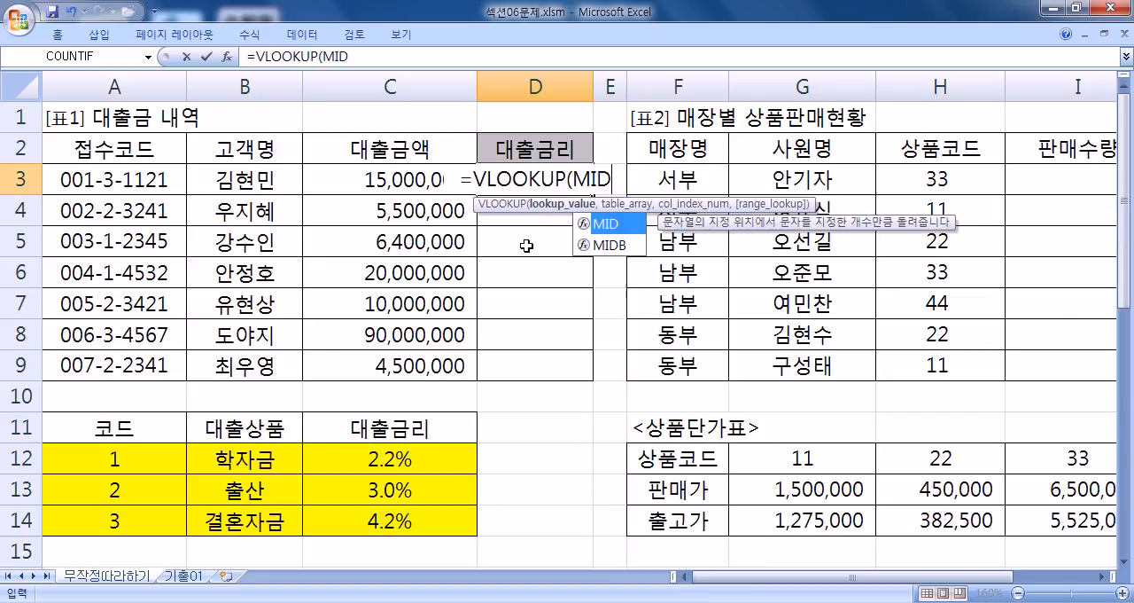
key("Tab")
left_click(110, 178)
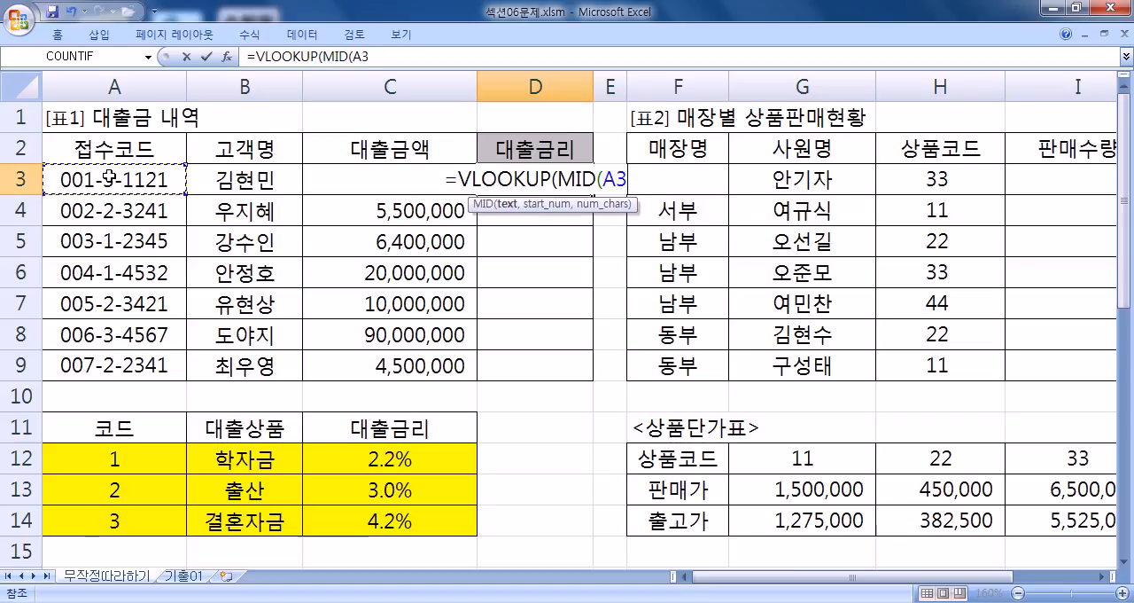
type(",5,1")
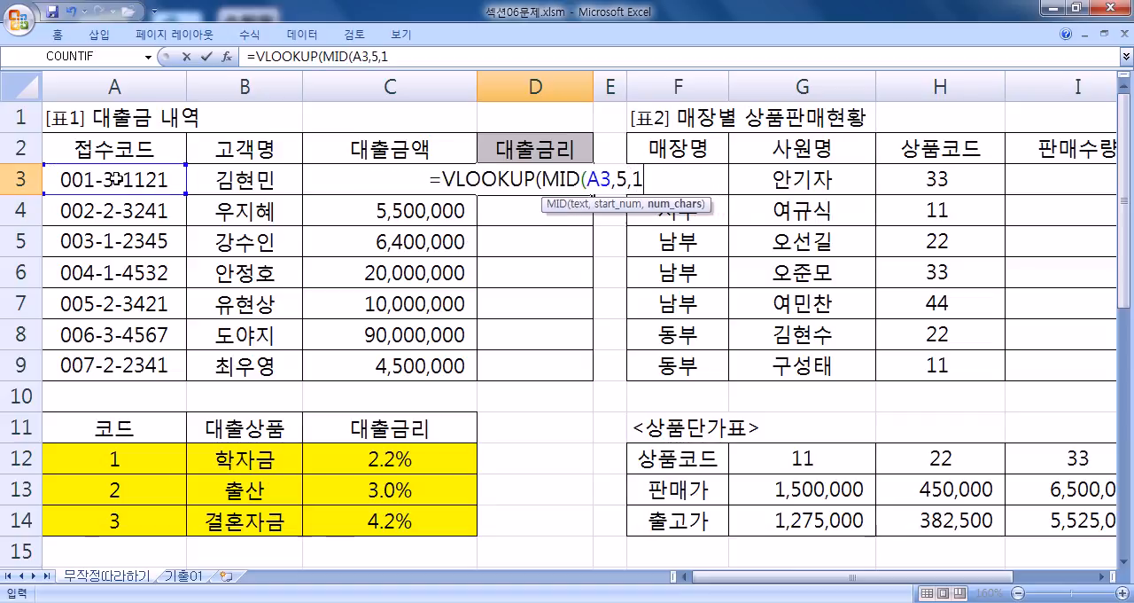
type("),")
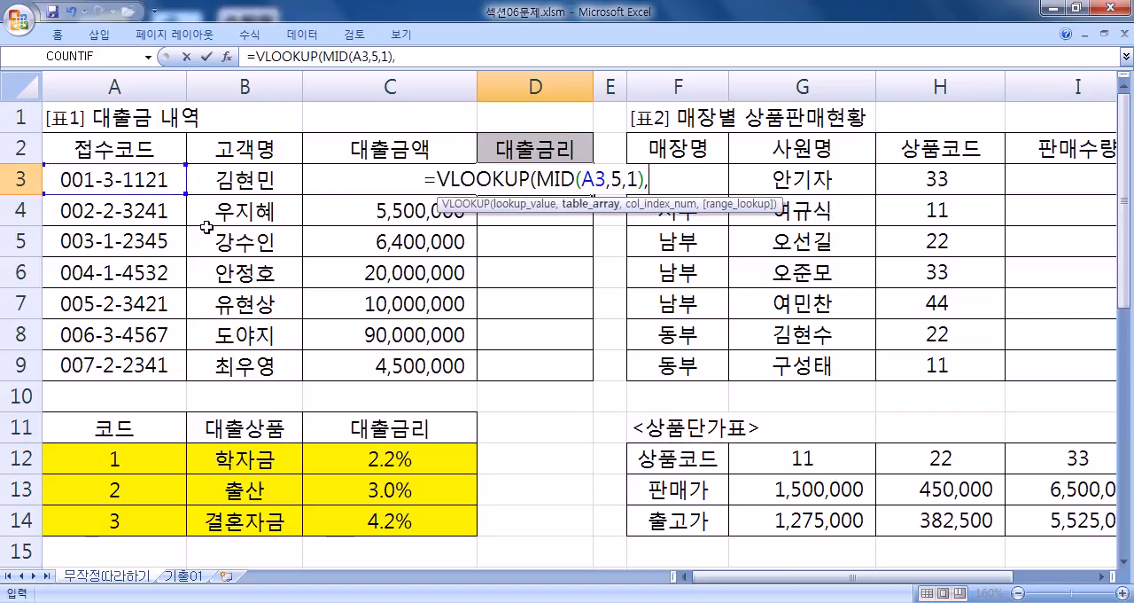
- Add A12:C14 as the table array, cycling through the absolute and mixed reference styles back to relative
left_click_drag(108, 456, 395, 523)
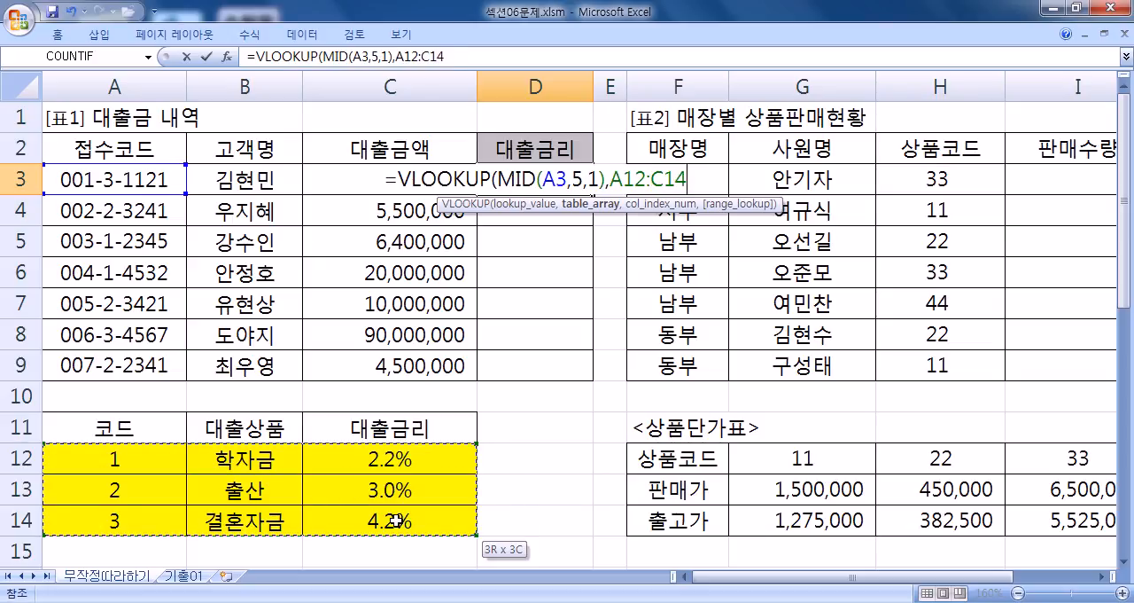
key("F4")
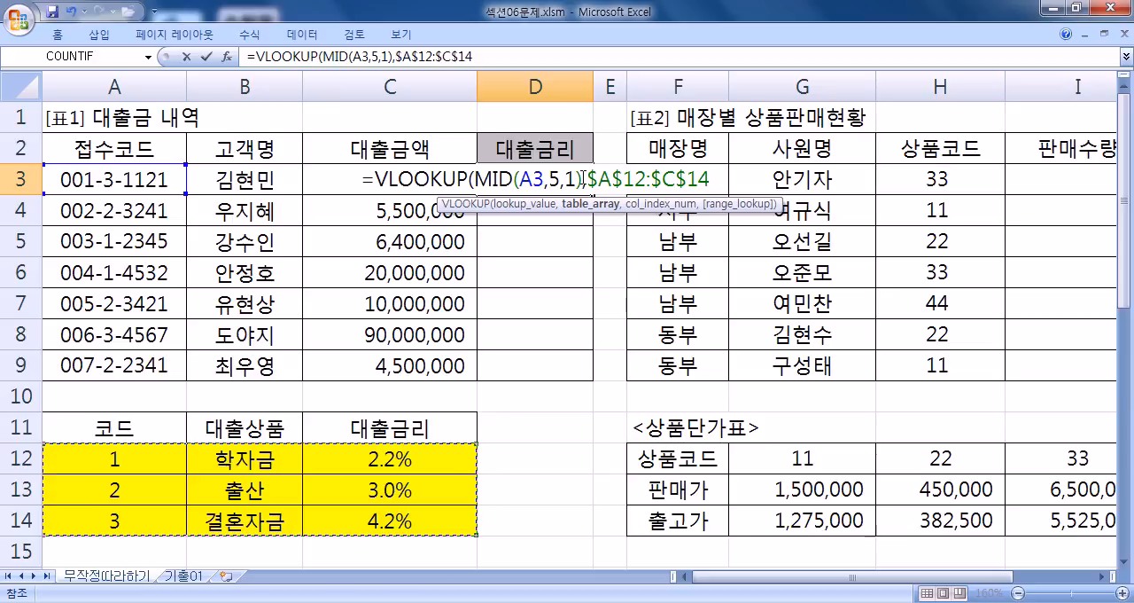
key("F4")
key("F4")
key("F4")
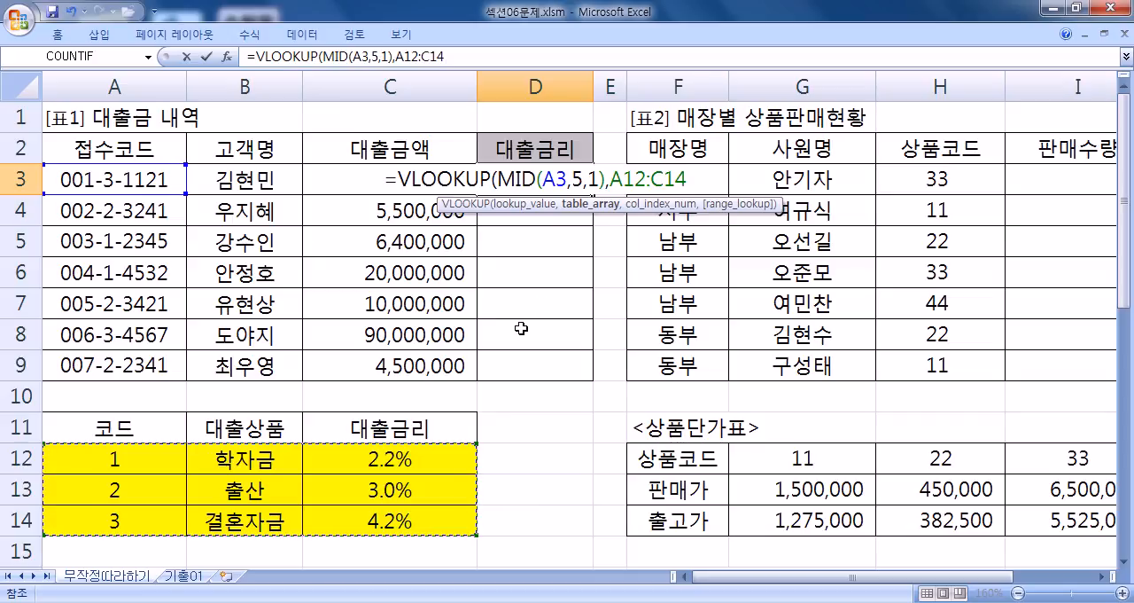
- Set the VLOOKUP column index to 3 and the match type to FALSE (정확히 일치)
type(",")
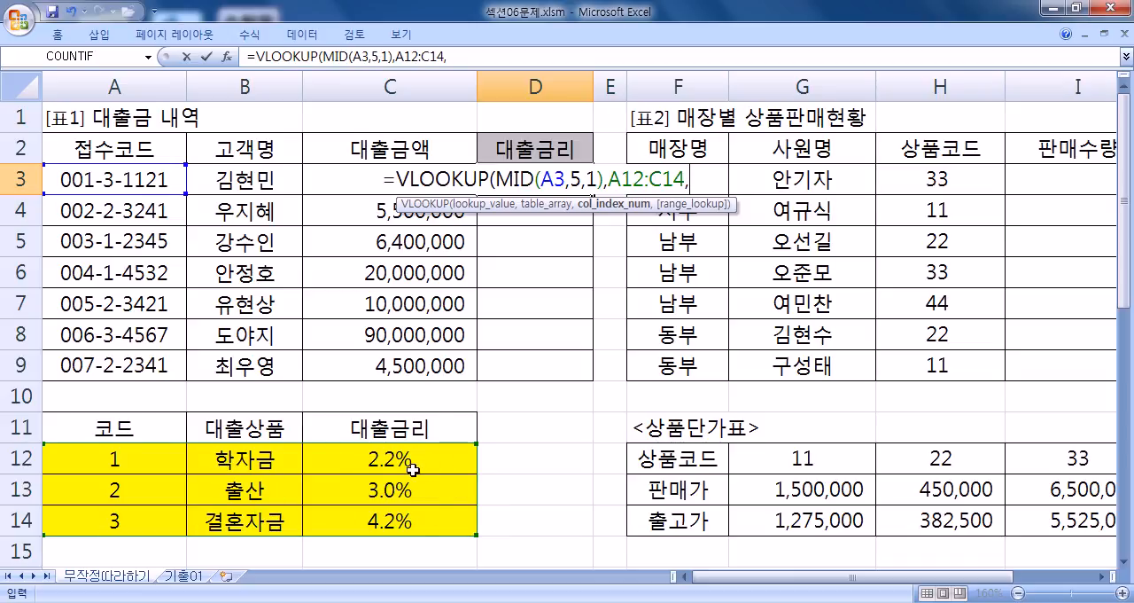
type("3")
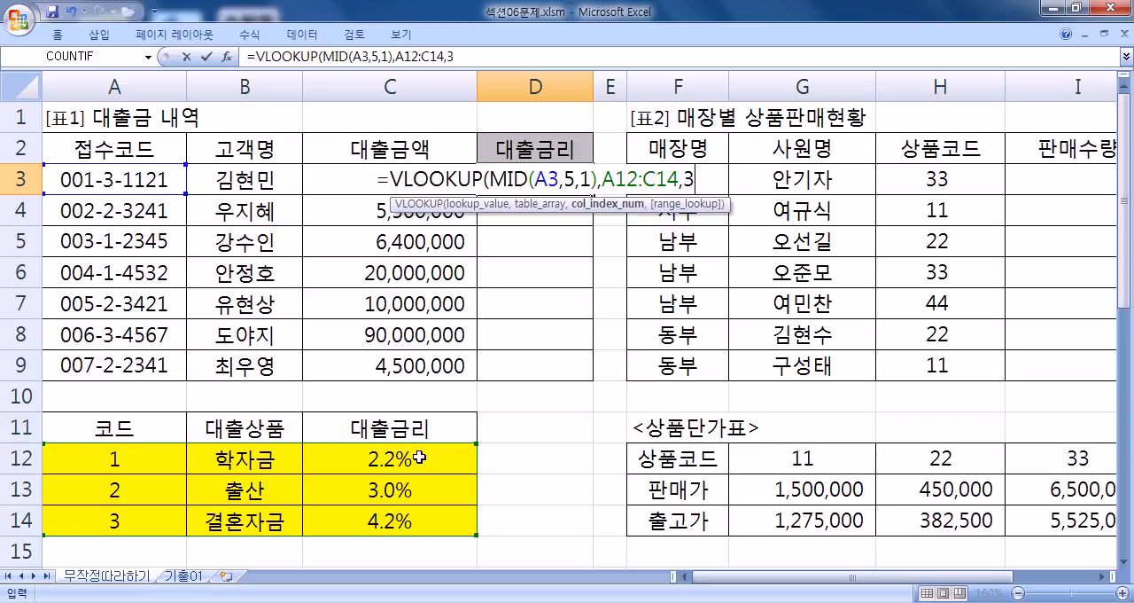
type(",")
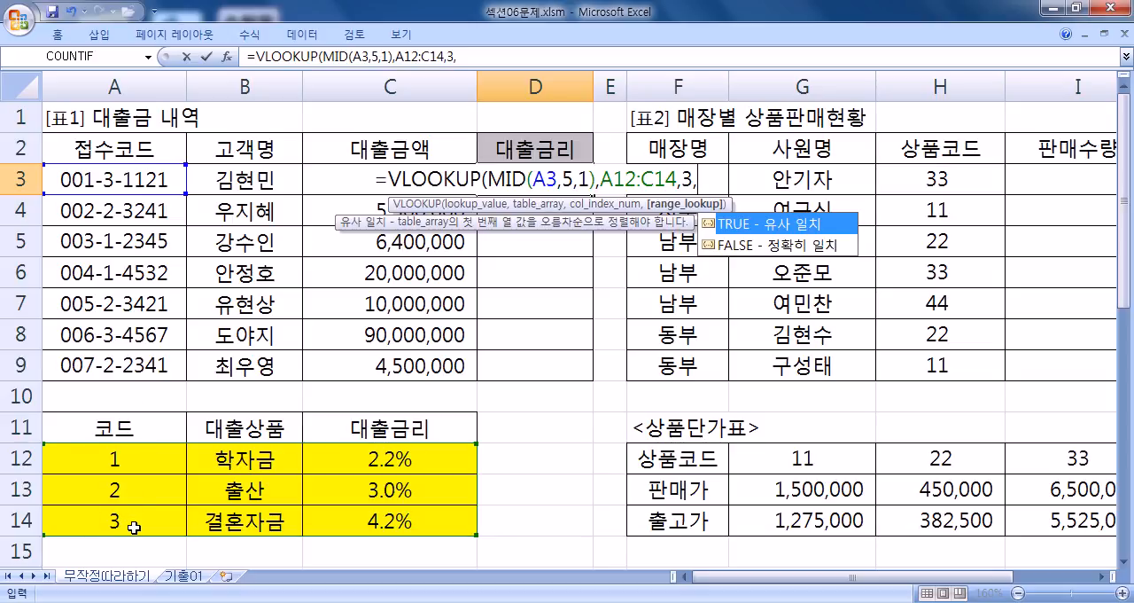
left_click(792, 245)
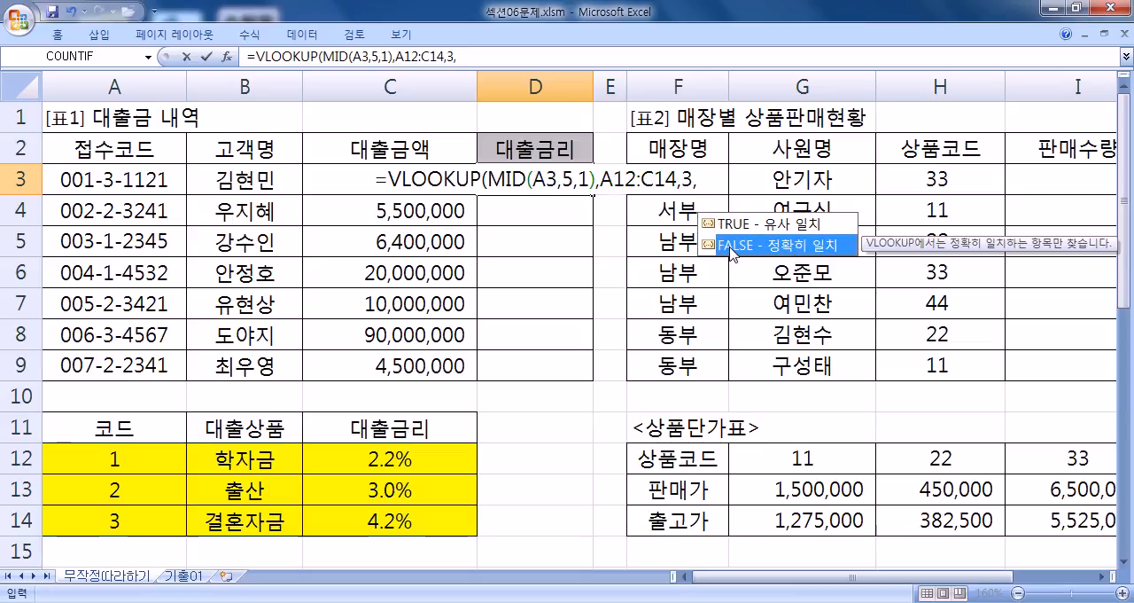
double_click(732, 252)
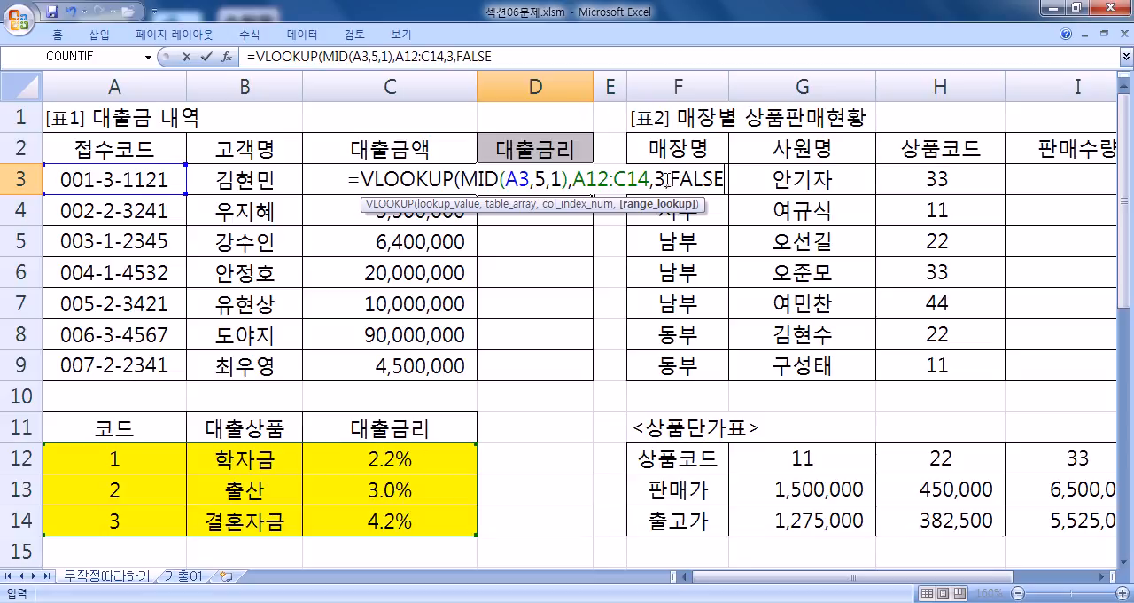
left_click_drag(668, 179, 768, 179)
key("BackSpace")
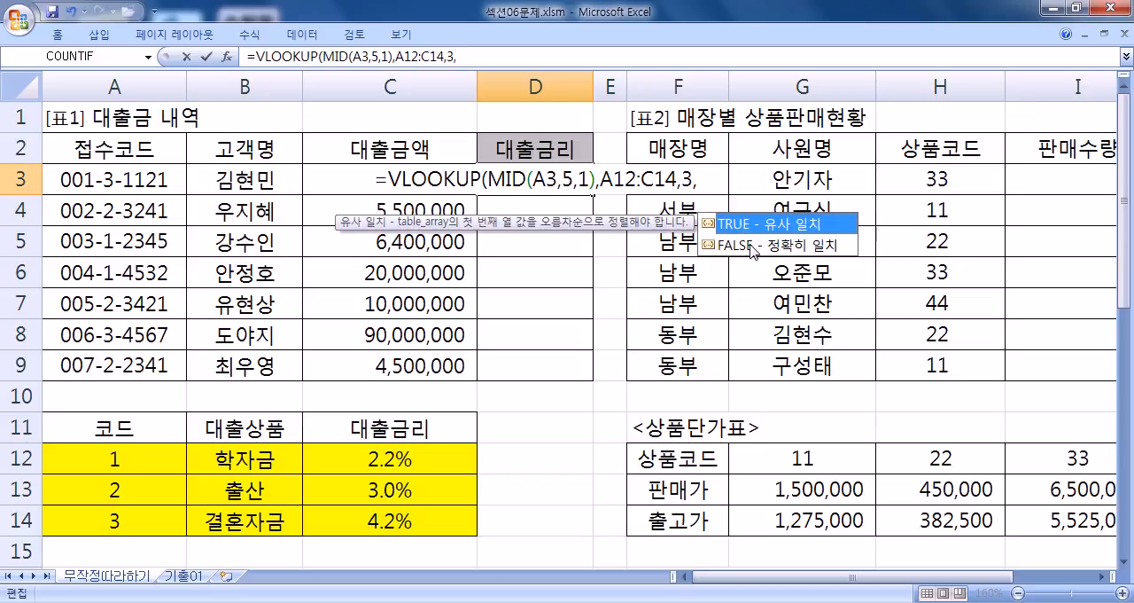
double_click(752, 249)
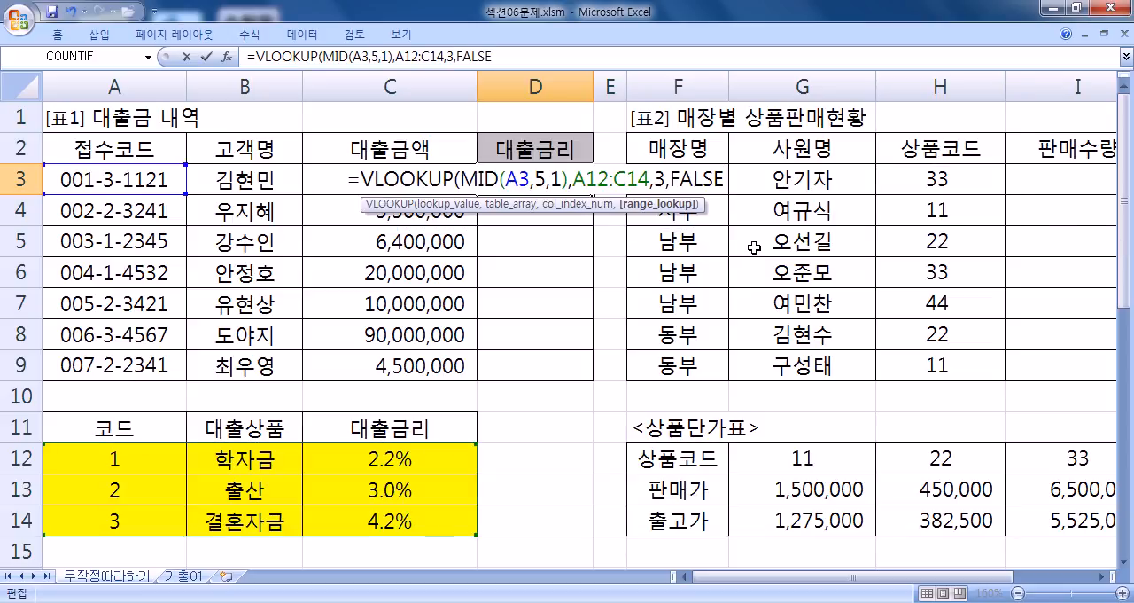
- Commit the VLOOKUP formula in D3 and fill it down through D9
key("Return")
key("Return")
left_click(544, 181)
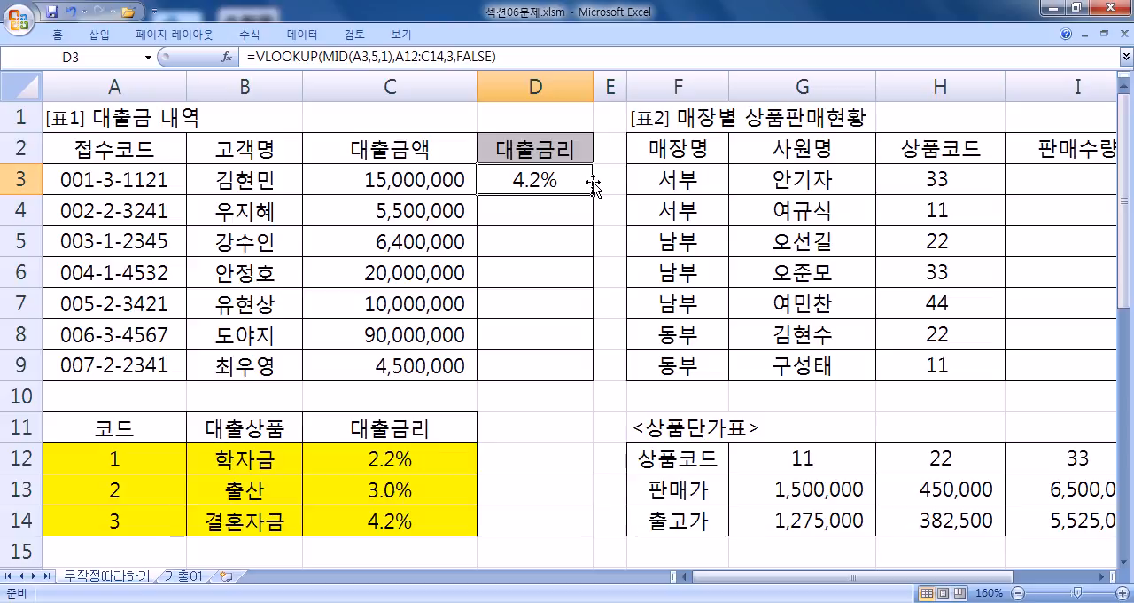
left_click_drag(587, 190, 590, 372)
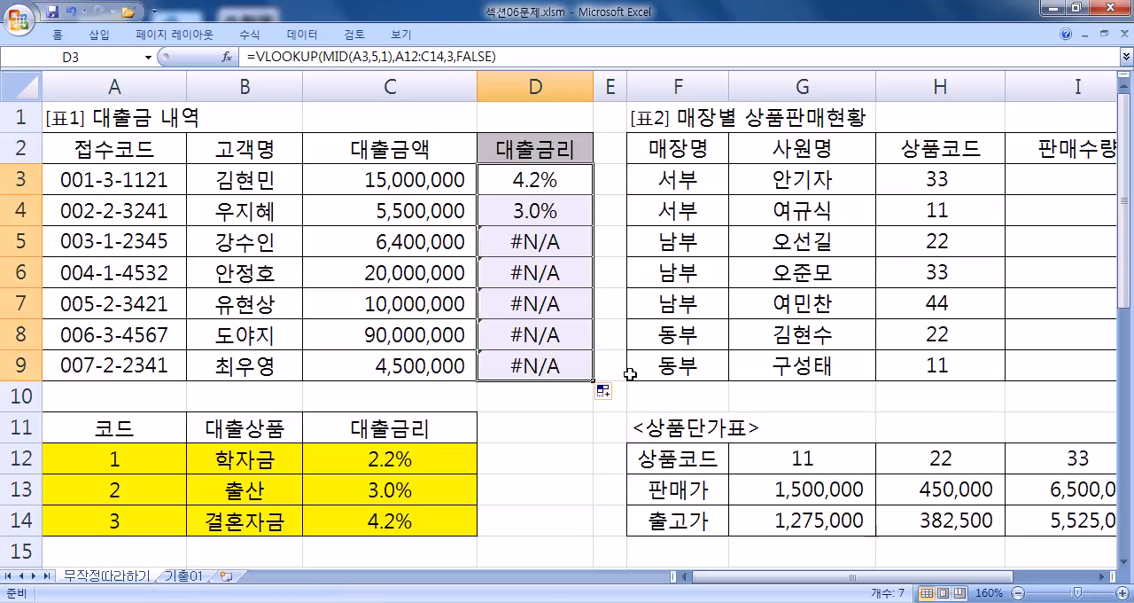
- Examine which table array range the formulas in D4 and D3 refer to
left_click(575, 241)
left_click(589, 213)
scroll(627, 241, "down", 1)
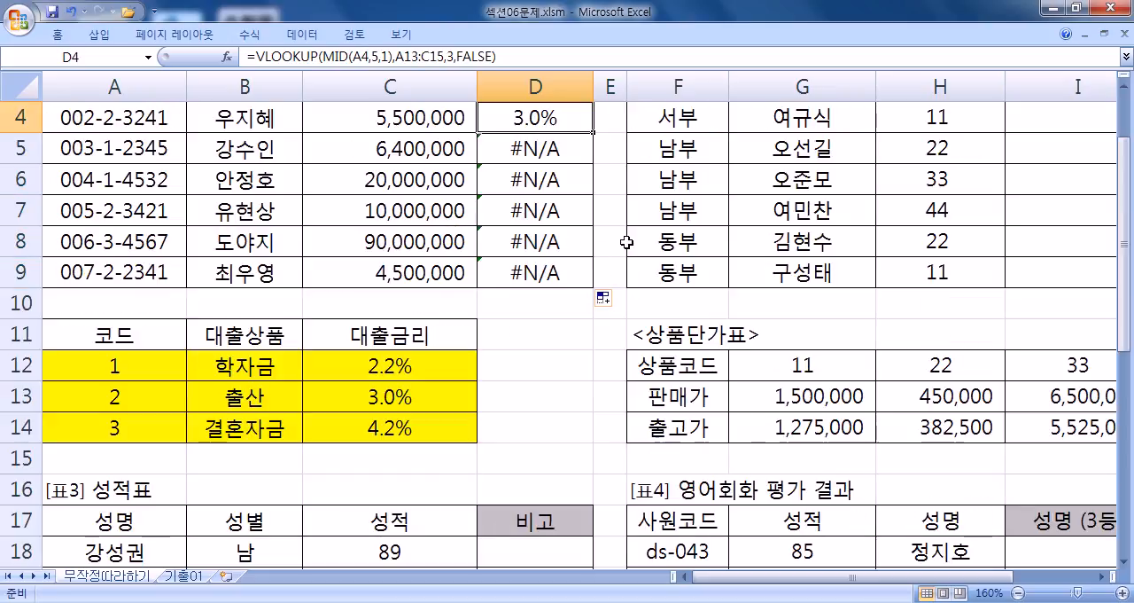
key("F2")
key("Escape")
scroll(627, 241, "up", 1)
double_click(556, 179)
scroll(603, 241, "down", 2)
scroll(455, 334, "up", 2)
key("Escape")
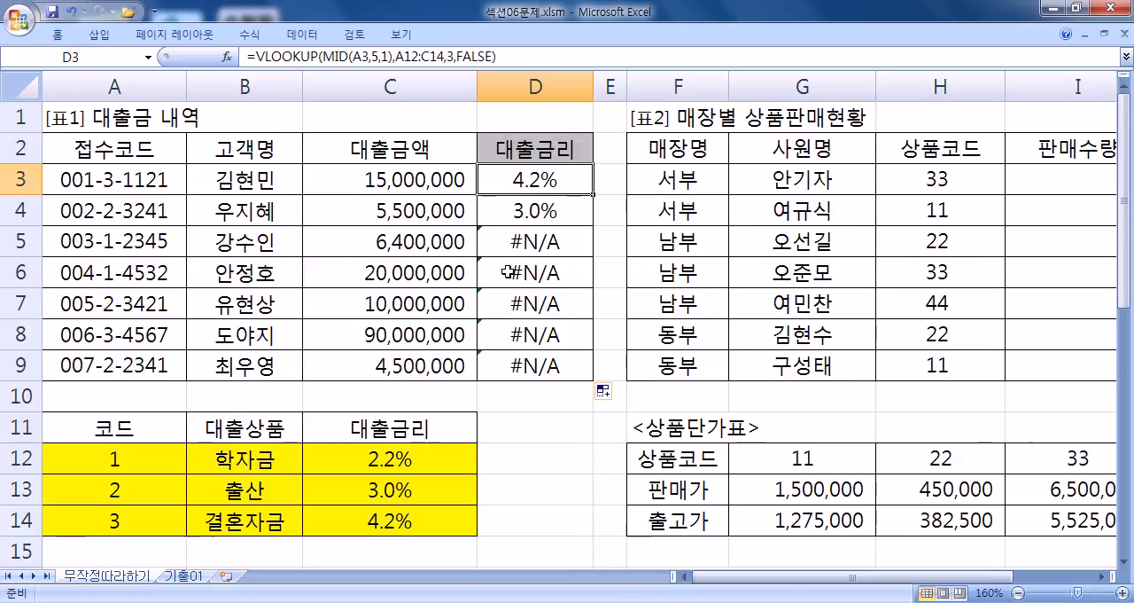
- Compare the table array ranges in the formulas of D4, D5 and D6 with the yellow lookup table
double_click(536, 211)
scroll(565, 216, "down", 1)
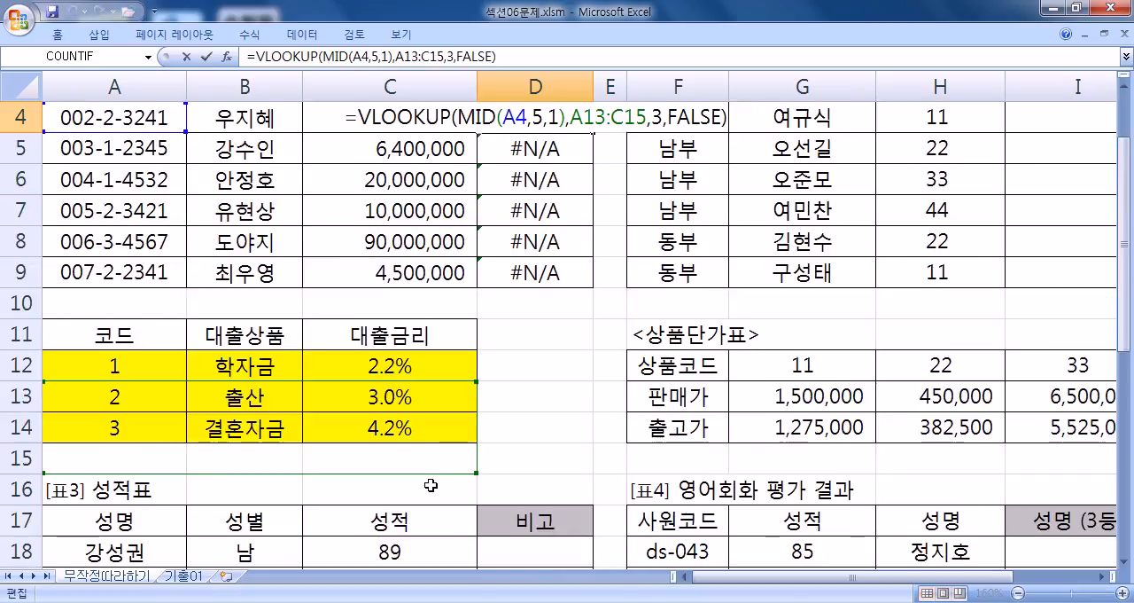
key("Escape")
double_click(538, 160)
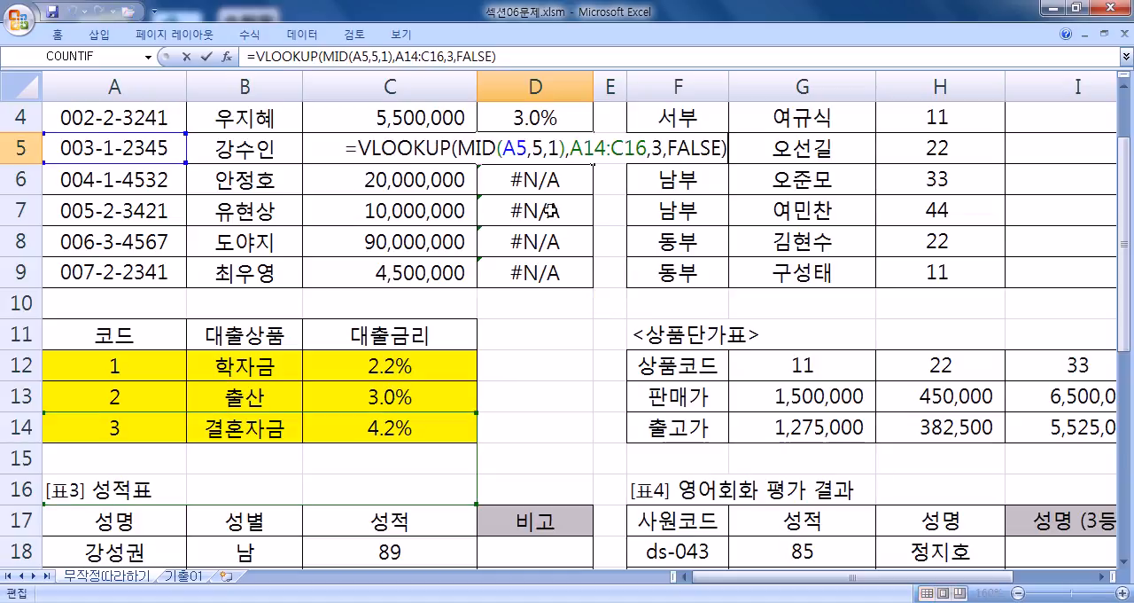
scroll(546, 208, "down", 3)
scroll(549, 217, "up", 2)
key("Escape")
double_click(550, 150)
key("Escape")
- Examine the cells covered by the table array in the formulas of D7 and D9
double_click(554, 186)
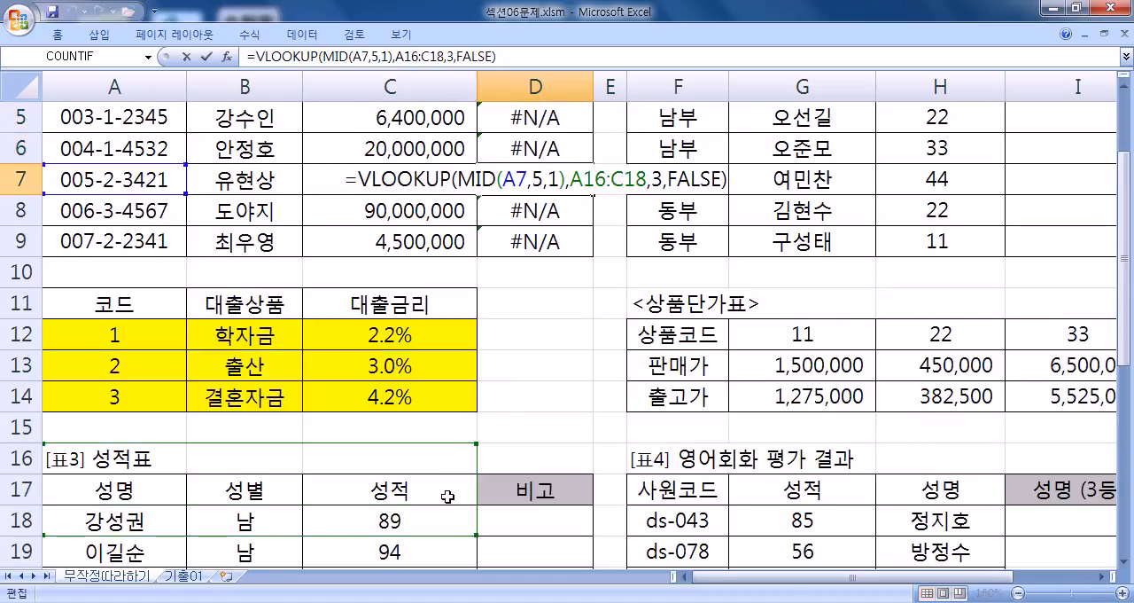
key("Escape")
double_click(523, 237)
scroll(562, 345, "down", 2)
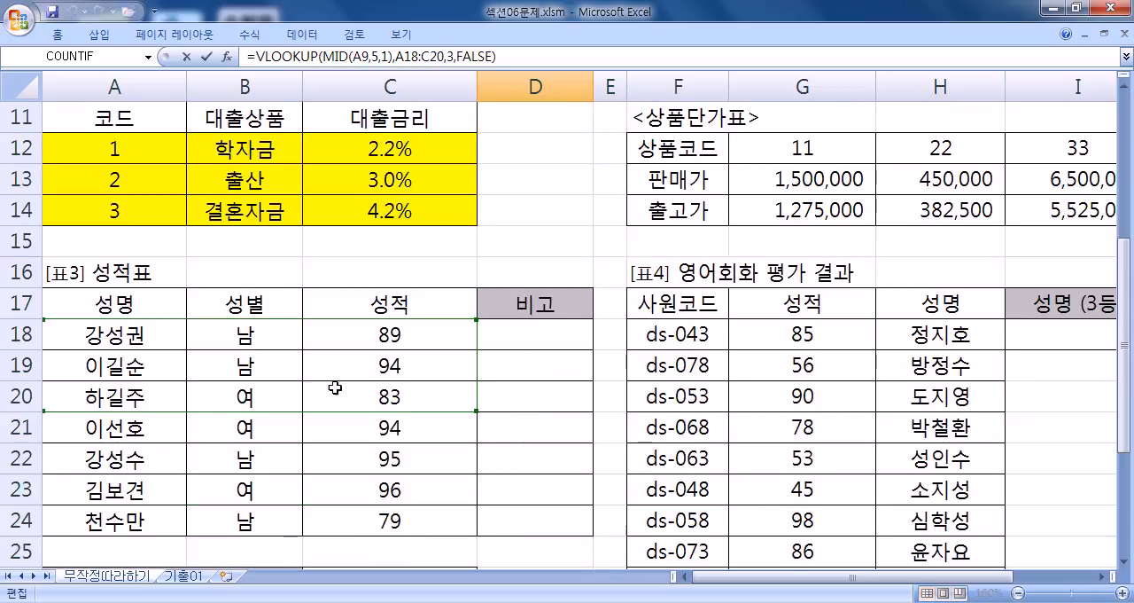
scroll(453, 392, "up", 4)
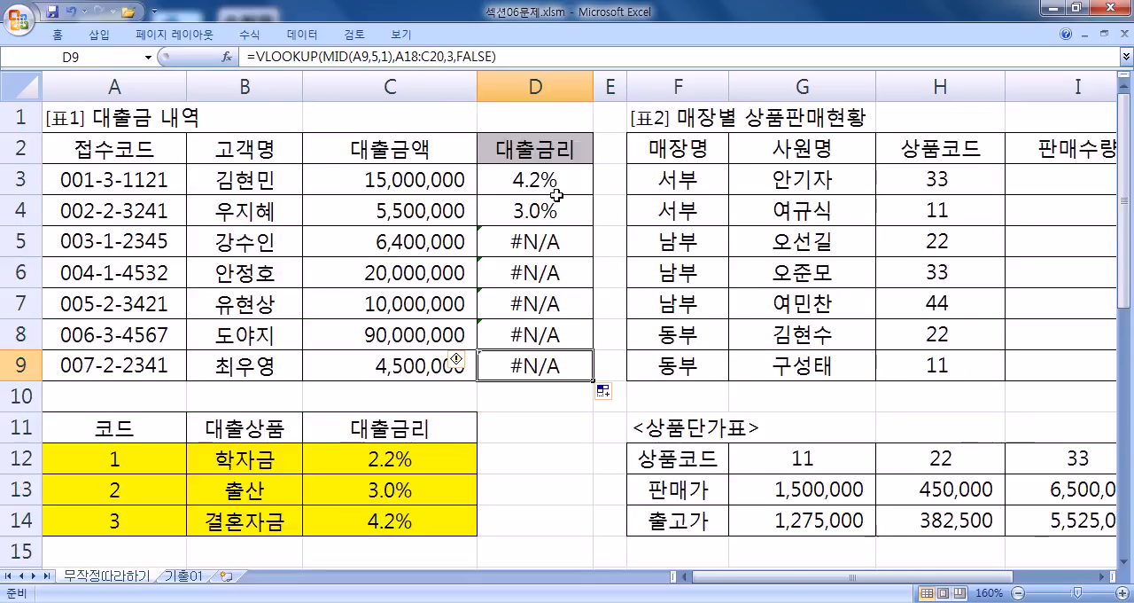
- Make the table array in D3 absolute as $A$12:$C$14, and copy the corrected formula down through D9
left_click(555, 180)
double_click(554, 180)
left_click_drag(575, 180, 631, 180)
key("F4")
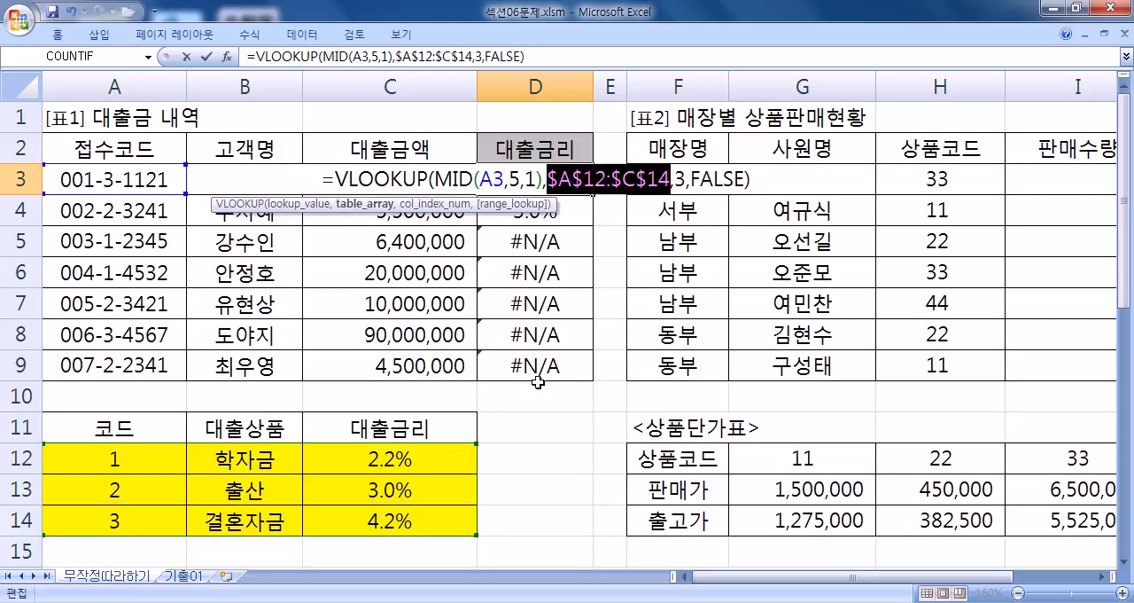
key("Return")
left_click(566, 183)
double_click(593, 198)
- Check the table array reference in the copied D7 formula, and return to D3
left_click(567, 183)
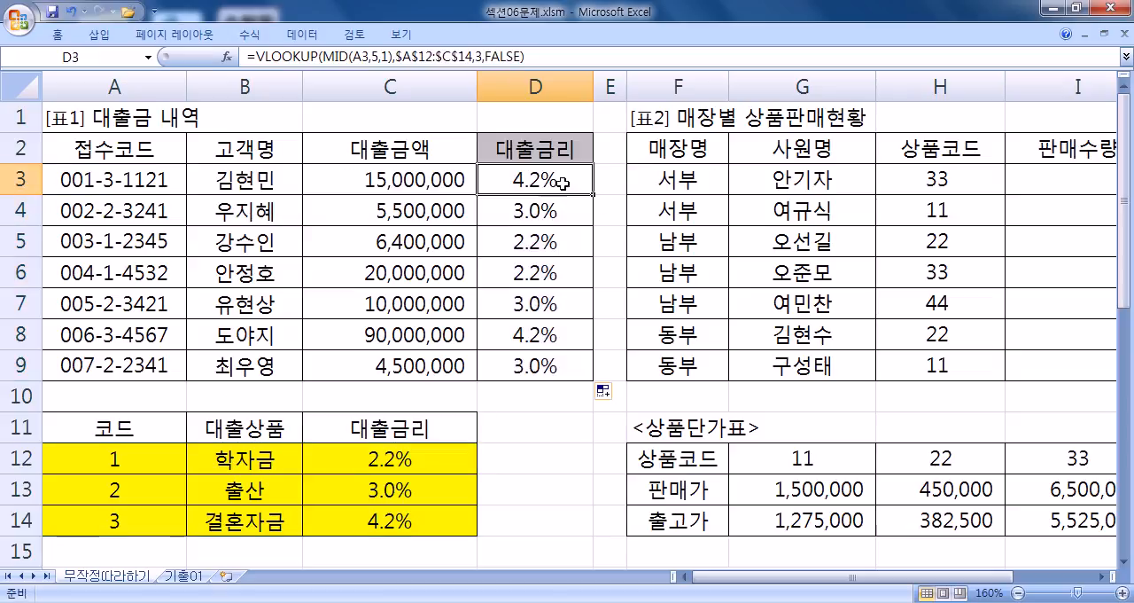
double_click(564, 303)
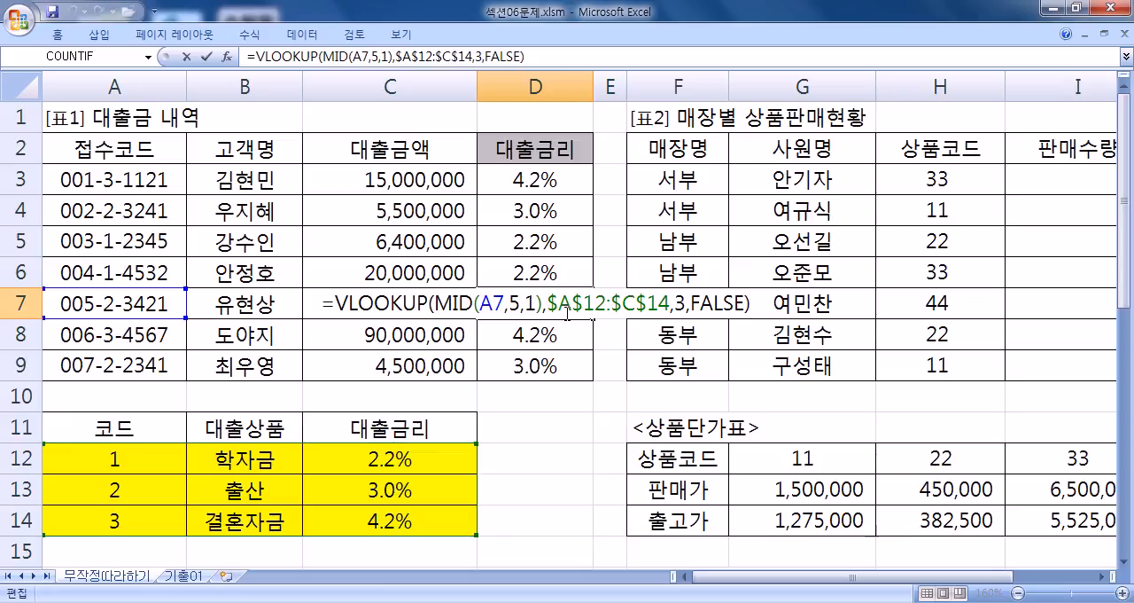
left_click(568, 180)
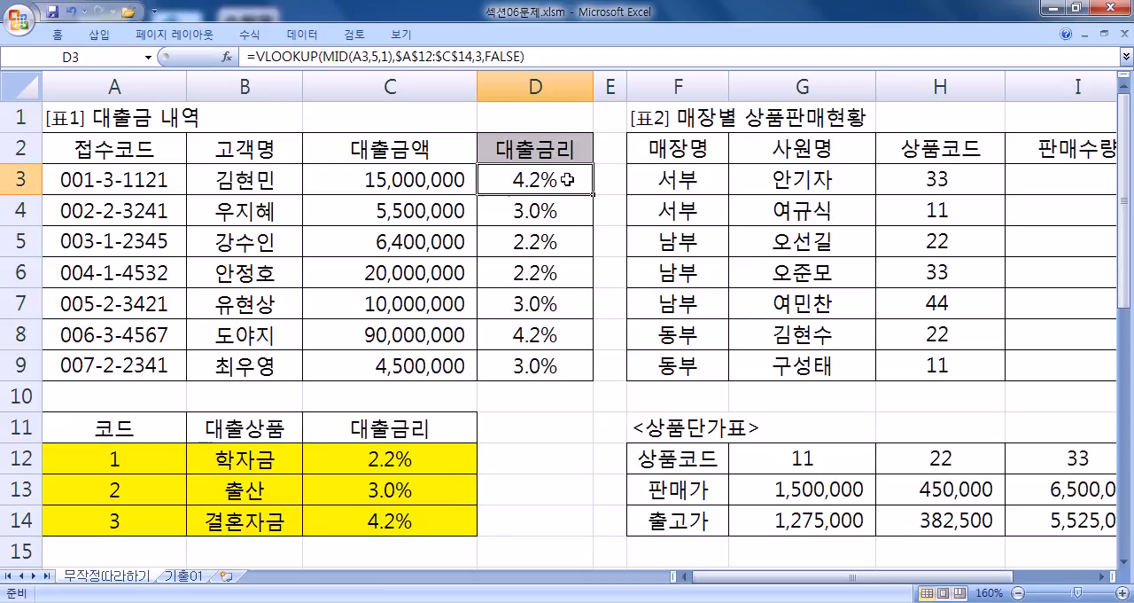
- Copy the complete VLOOKUP formula from D3 and paste it into 1.txt in Notepad
left_click(534, 55)
left_click_drag(528, 56, 248, 55)
key("ctrl+c")
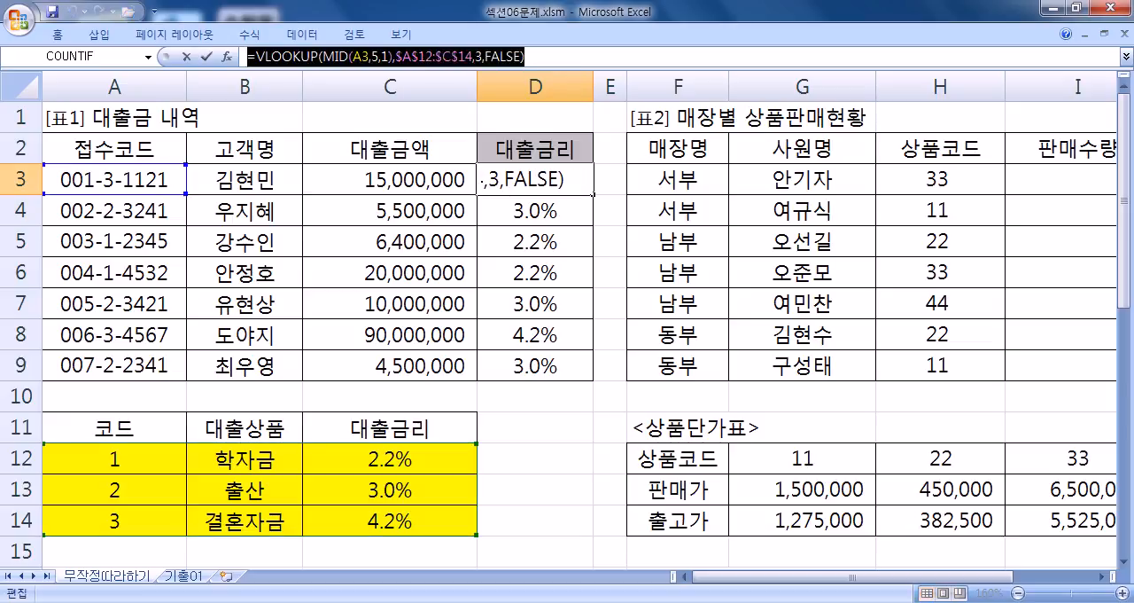
key("alt+Tab")
key("ctrl+v")
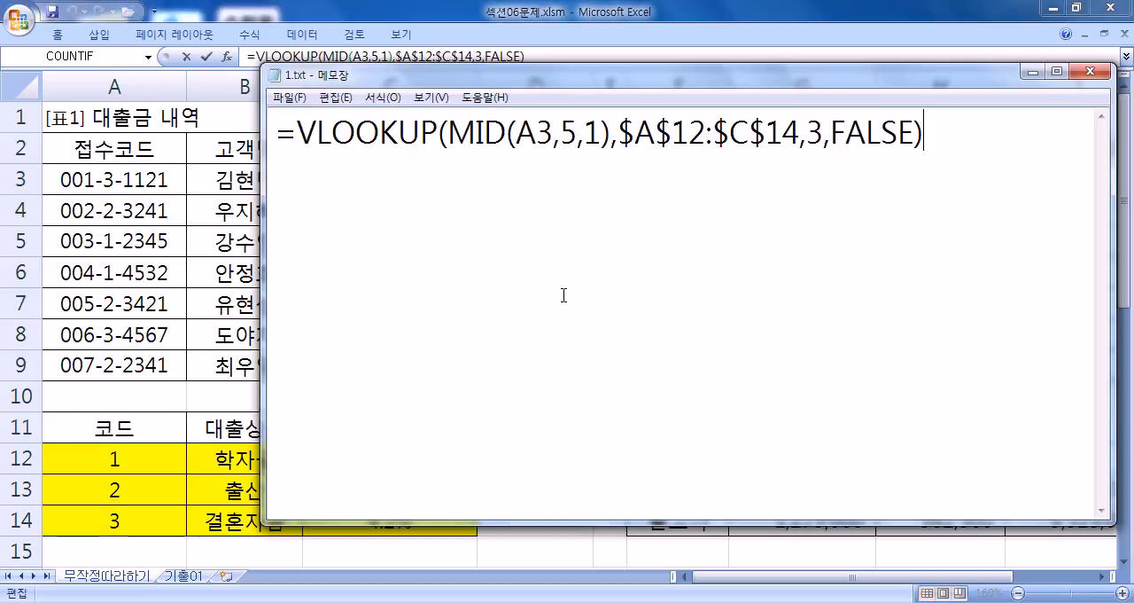
- Make the table array in the Notepad formula relative as A12:C14 by removing its dollar signs
left_click(624, 125)
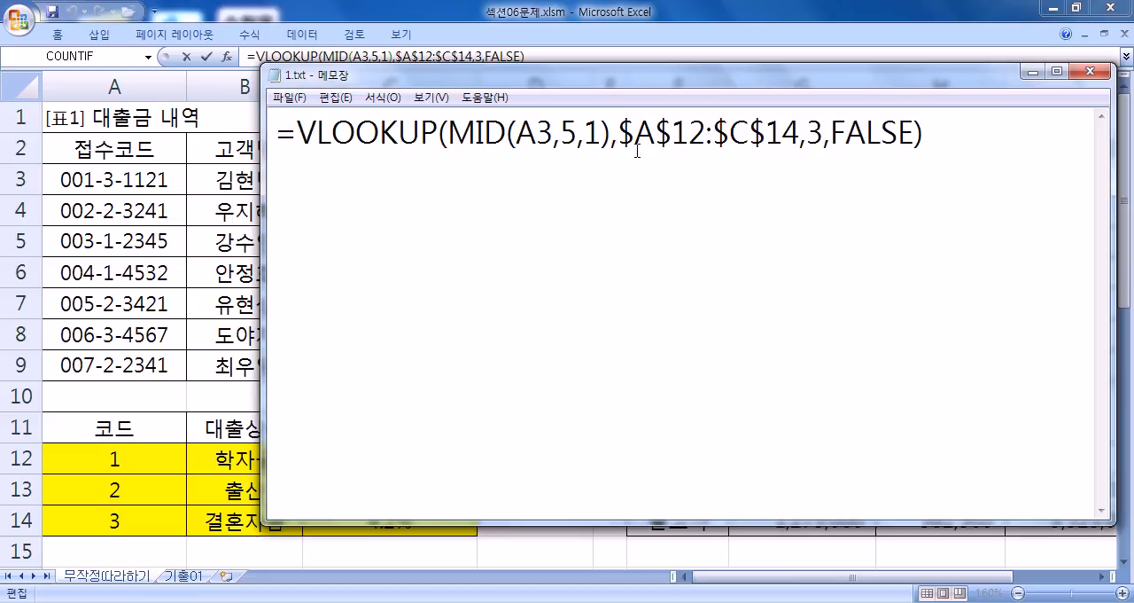
key("Delete")
key("Delete")
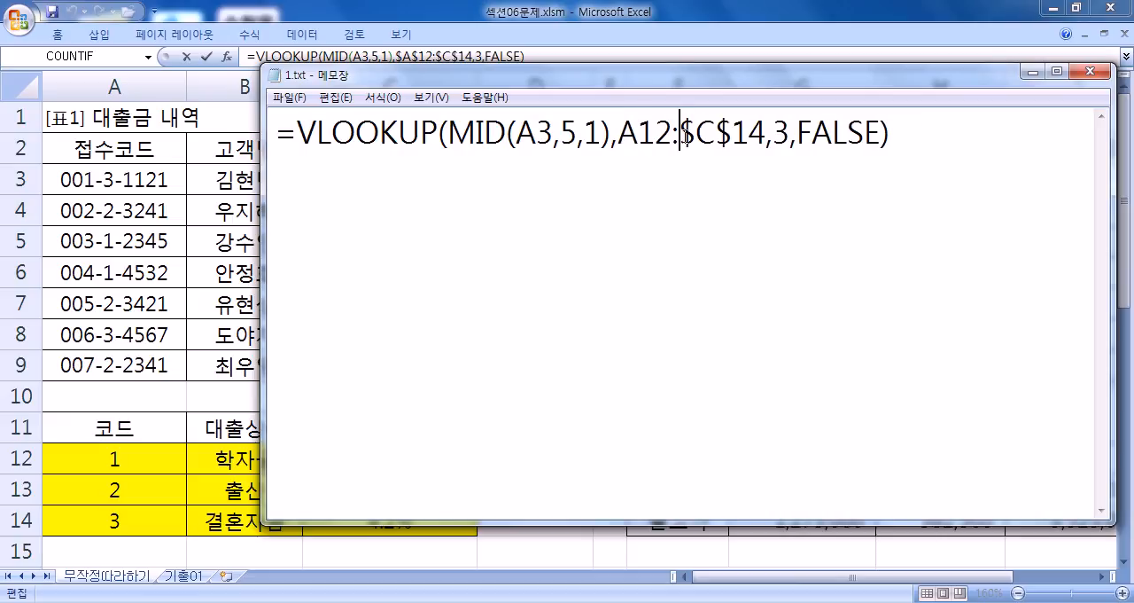
key("Delete")
key("Delete")
- Duplicate the VLOOKUP formula on the next two lines, changing the lookup cells to A4 and A5
left_click(408, 177)
left_click_drag(280, 137, 280, 164)
key("ctrl+c")
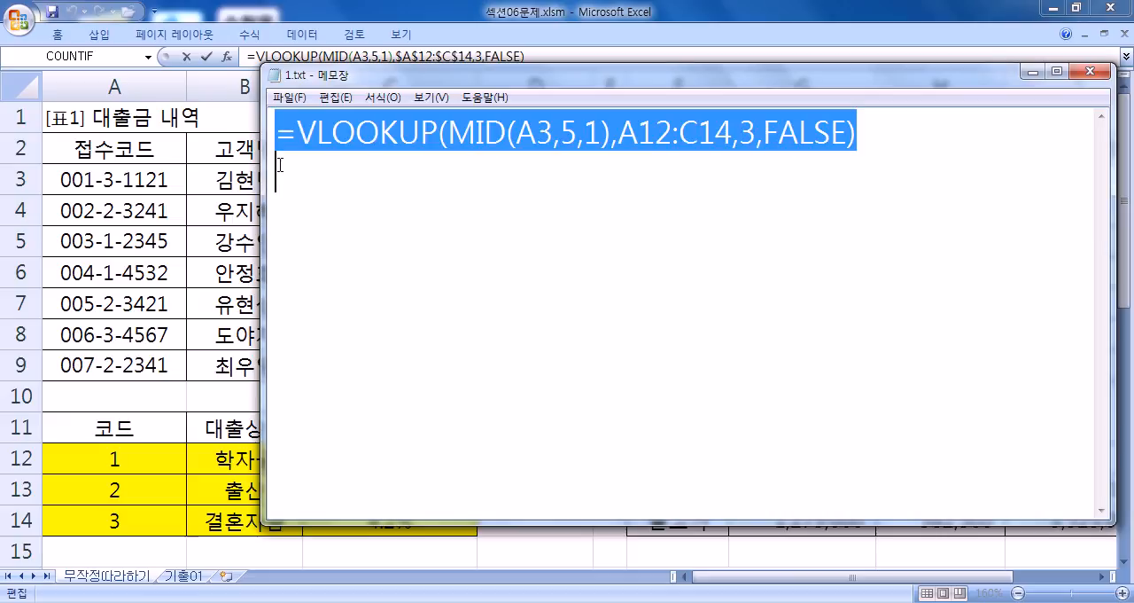
left_click(441, 181)
key("ctrl+v")
left_click_drag(536, 174, 551, 175)
type("4")
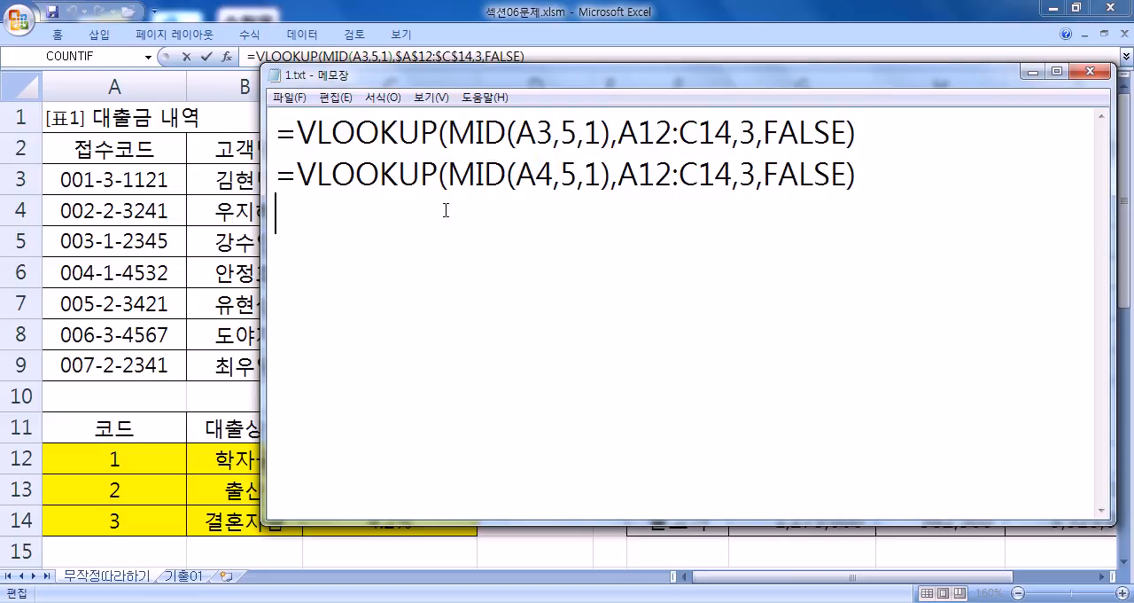
key("ctrl+v")
left_click_drag(536, 216, 552, 216)
type("5")
- Add two more copies of the VLOOKUP formula below, with lookup cells A6 and A7
left_click(310, 265)
key("ctrl+v")
left_click_drag(537, 257, 551, 257)
type("6")
key("ctrl+v")
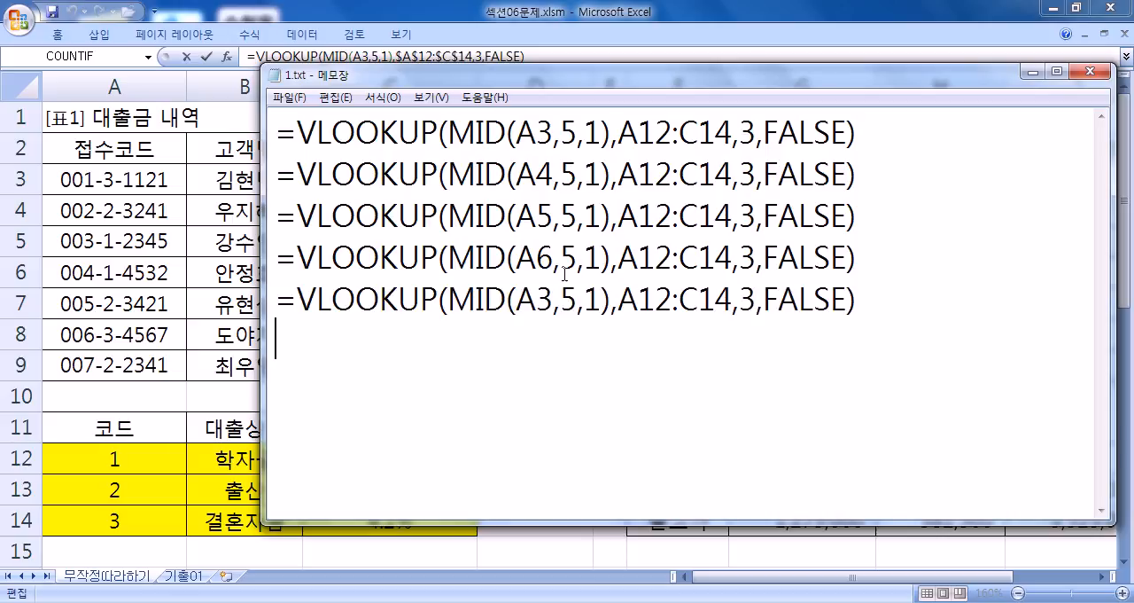
type("8")
key("Delete")
key("BackSpace")
type("7")
- Move the Notepad window clear of the 대출금액 column and label the first two formula lines D3 and D4
left_click_drag(421, 79, 661, 129)
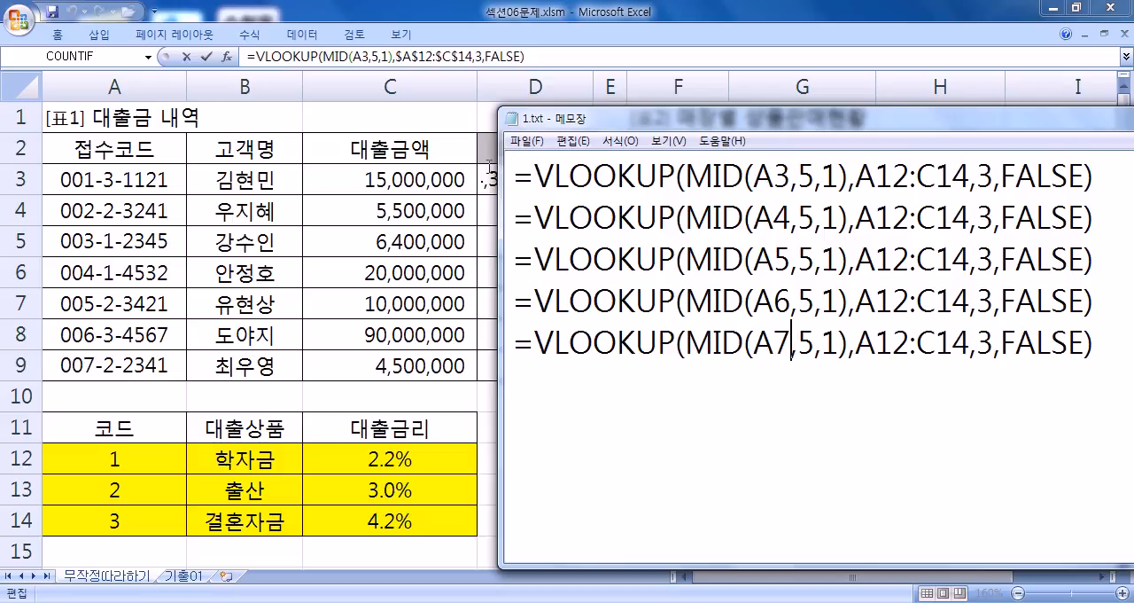
type("D23")
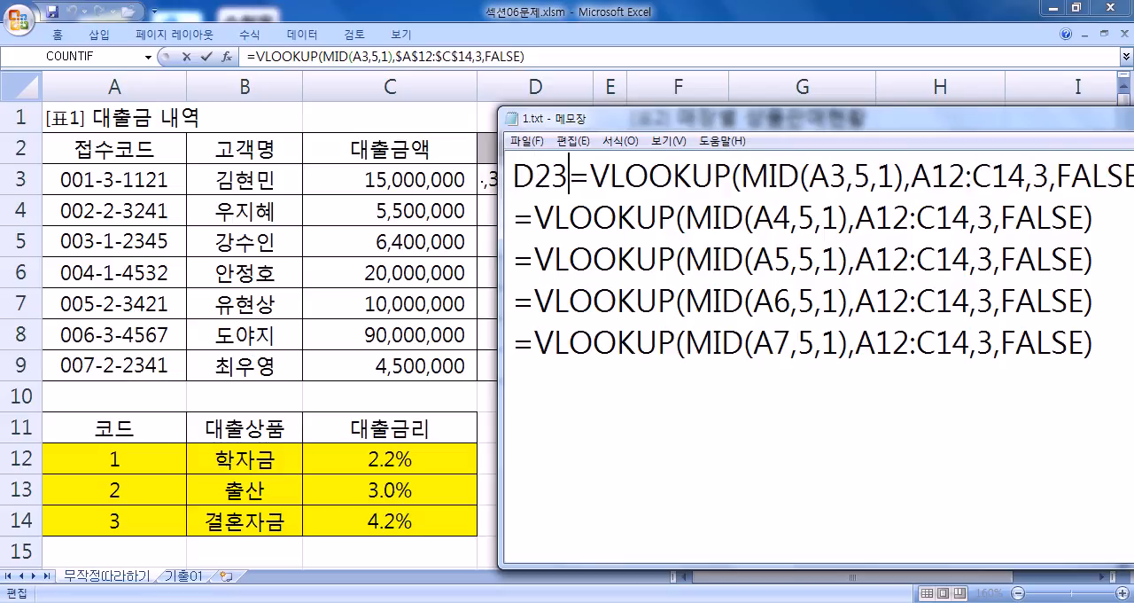
key("BackSpace")
key("BackSpace")
type("3")
key("Down")
key("Home")
type("D3")
key("BackSpace")
type("4")
- Label the remaining three formula lines D5, D6 and D7
key("Down")
key("Home")
type("4")
key("BackSpace")
type("D5")
key("Down")
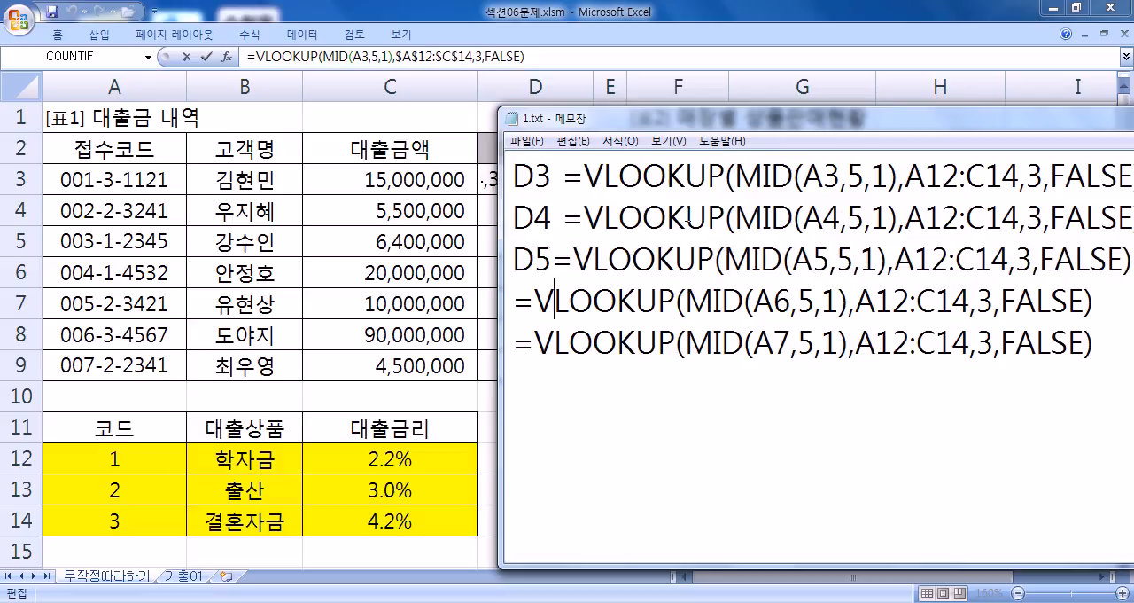
key("Up")
key("Down")
key("Home")
type("D6")
key("Down")
key("Home")
type("D7")
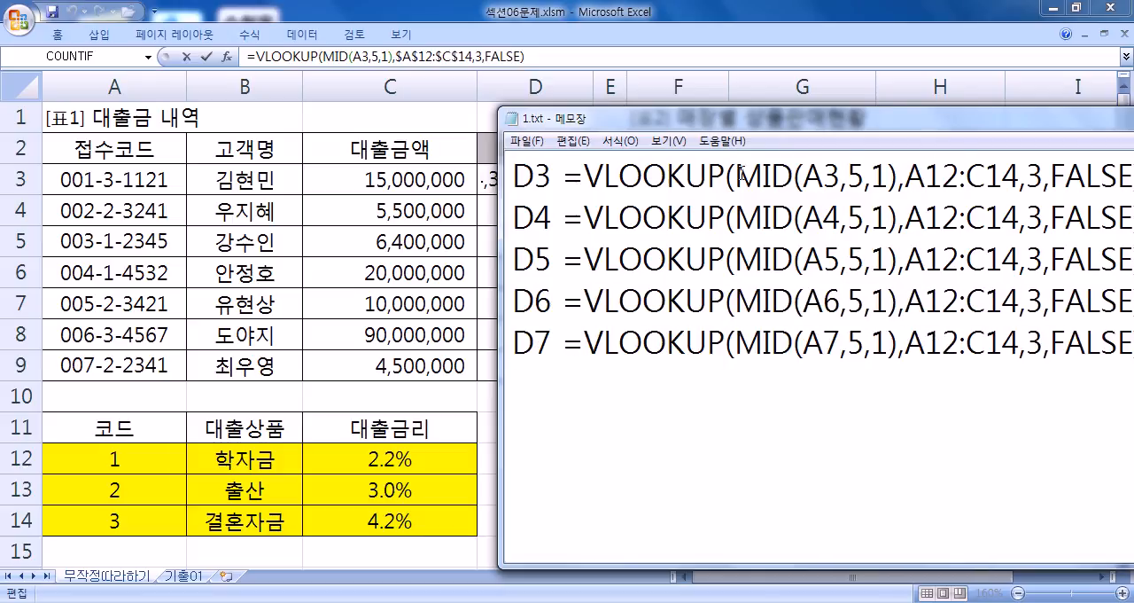
- Compare the row numbers of the MID lookup cells across the D3 to D7 formula lines
left_click_drag(805, 177, 841, 181)
left_click_drag(824, 221, 841, 221)
left_click_drag(825, 261, 844, 264)
left_click_drag(824, 302, 842, 302)
left_click_drag(823, 342, 848, 344)
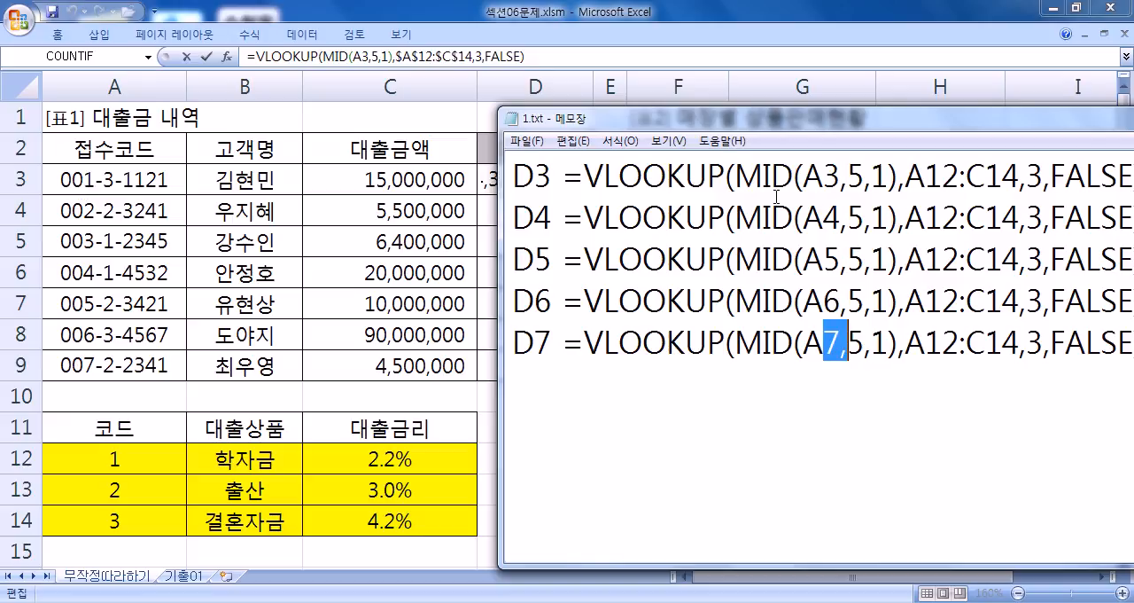
left_click(824, 174)
- Compare the table array ranges in the D3 to D7 formula lines against the yellow lookup table
left_click_drag(904, 174, 1026, 174)
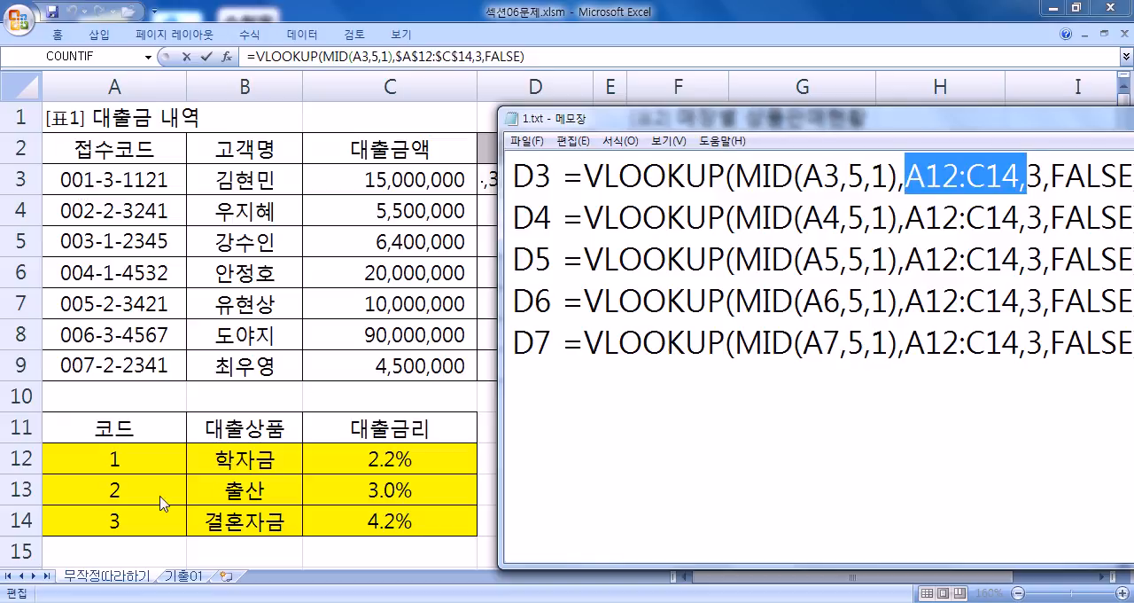
left_click_drag(909, 217, 1021, 217)
left_click_drag(926, 302, 1007, 302)
left_click_drag(958, 342, 1017, 321)
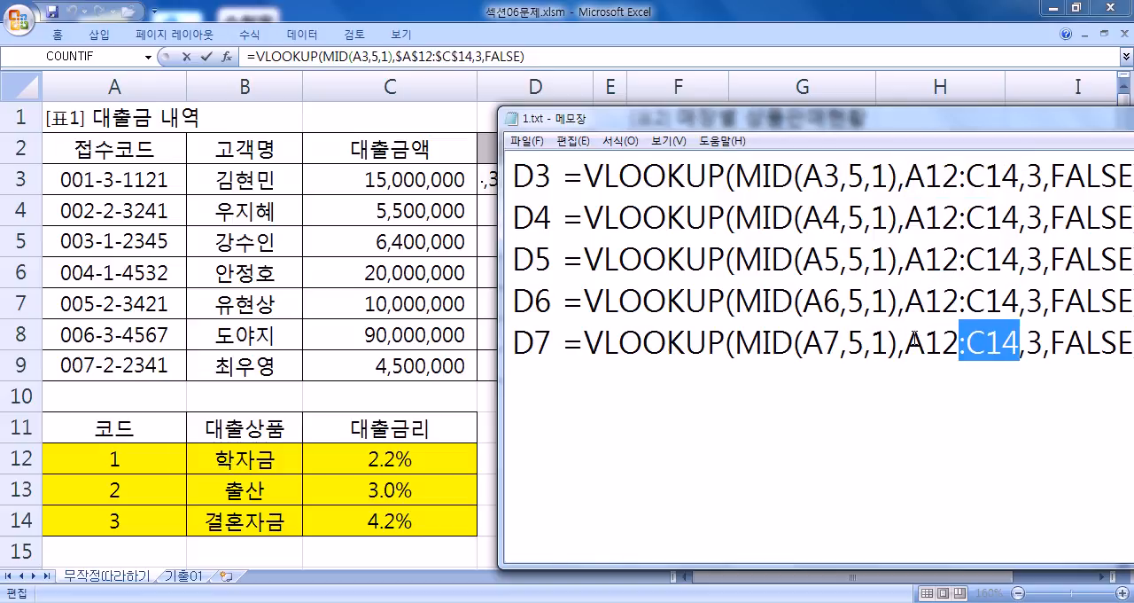
left_click_drag(943, 341, 959, 341)
- Exit the D3 formula edit in Excel unchanged, return to Notepad and move its window so the formula lines show completely
left_click_drag(528, 57, 248, 57)
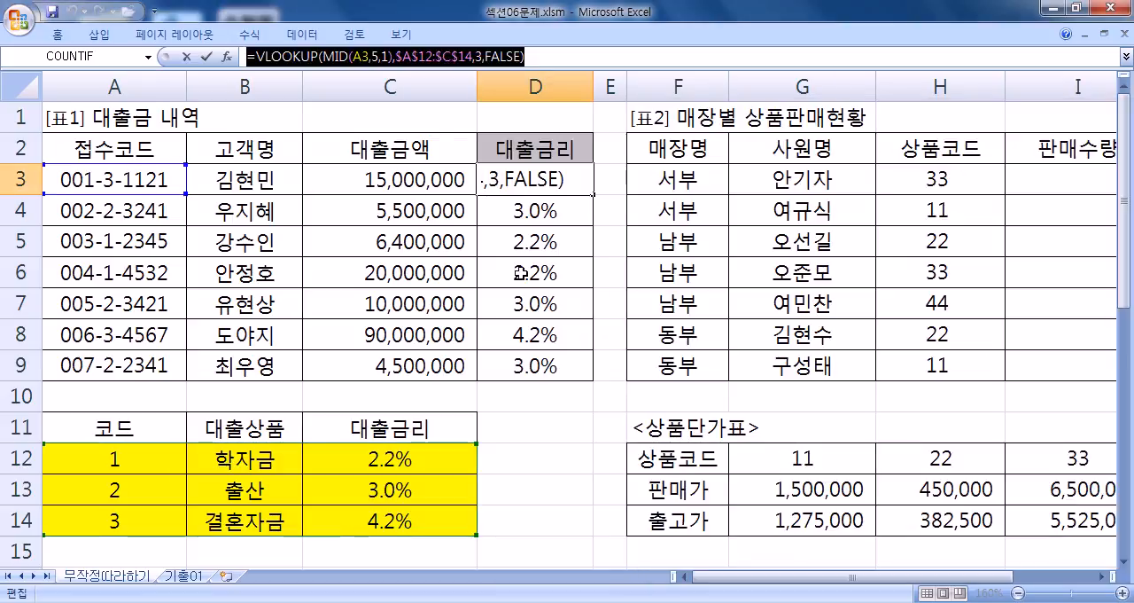
key("Escape")
key("alt+Tab")
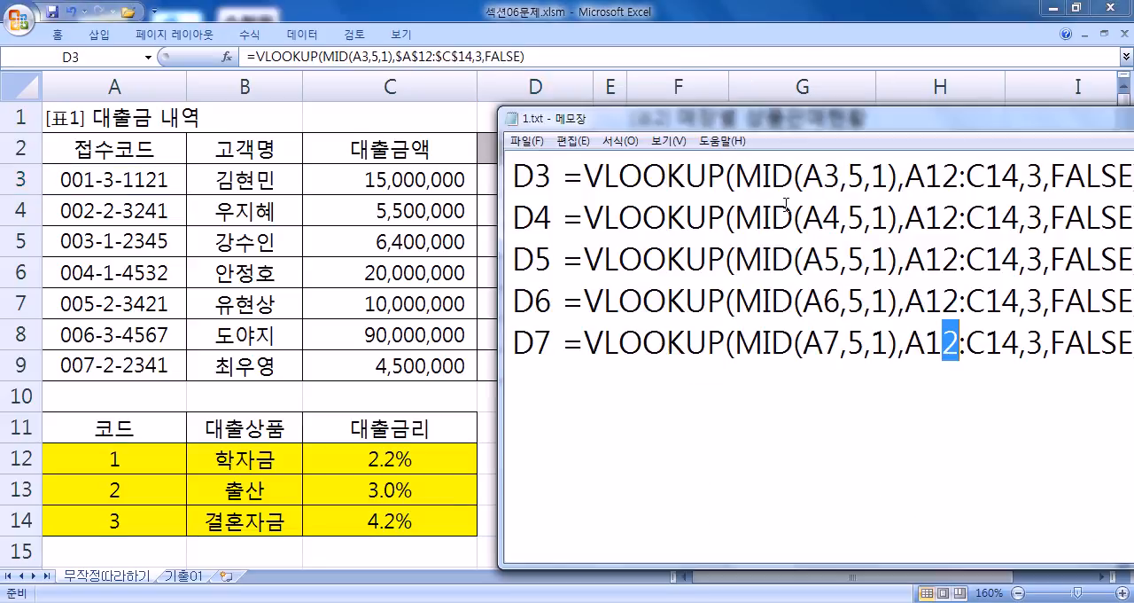
left_click_drag(915, 121, 732, 72)
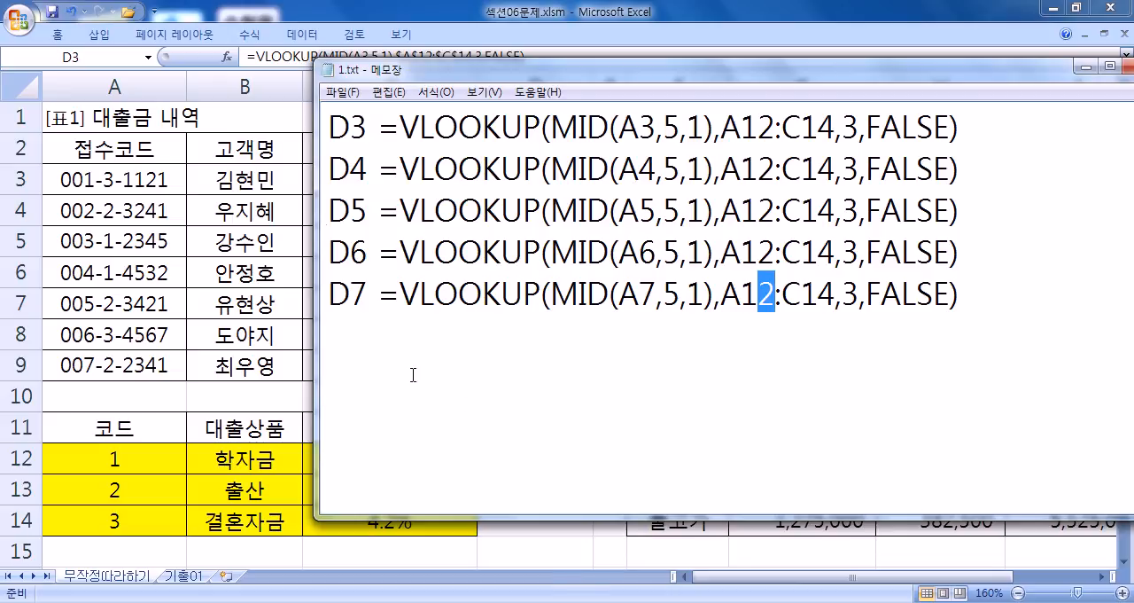
- Review the D3 formula line, the lookup cells in lines D3 to D6, and the table array in D3
left_click_drag(382, 130, 985, 129)
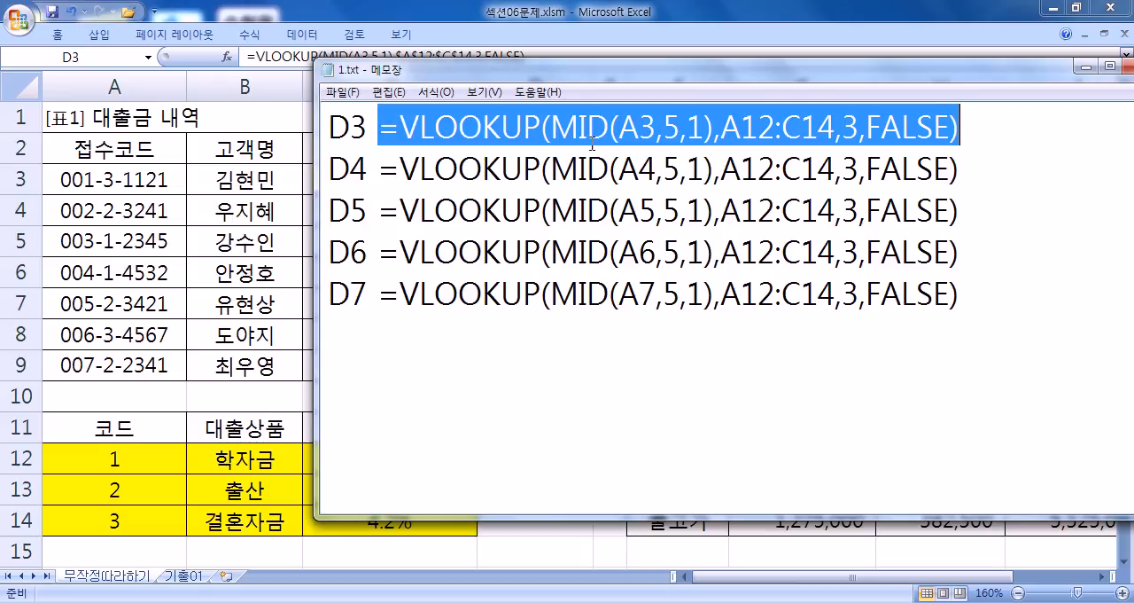
left_click_drag(619, 130, 657, 129)
left_click_drag(618, 169, 658, 168)
left_click_drag(619, 210, 655, 211)
left_click_drag(619, 253, 657, 253)
left_click_drag(721, 130, 833, 130)
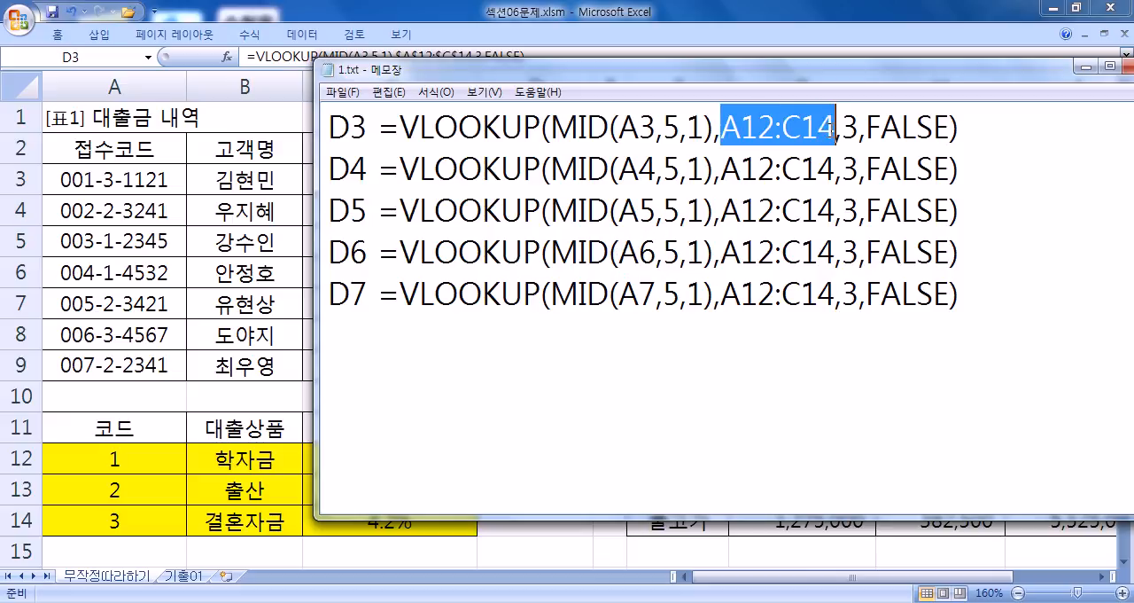
- Make the table array in the D3 formula line absolute as $A$12:$C$14
left_click(723, 129)
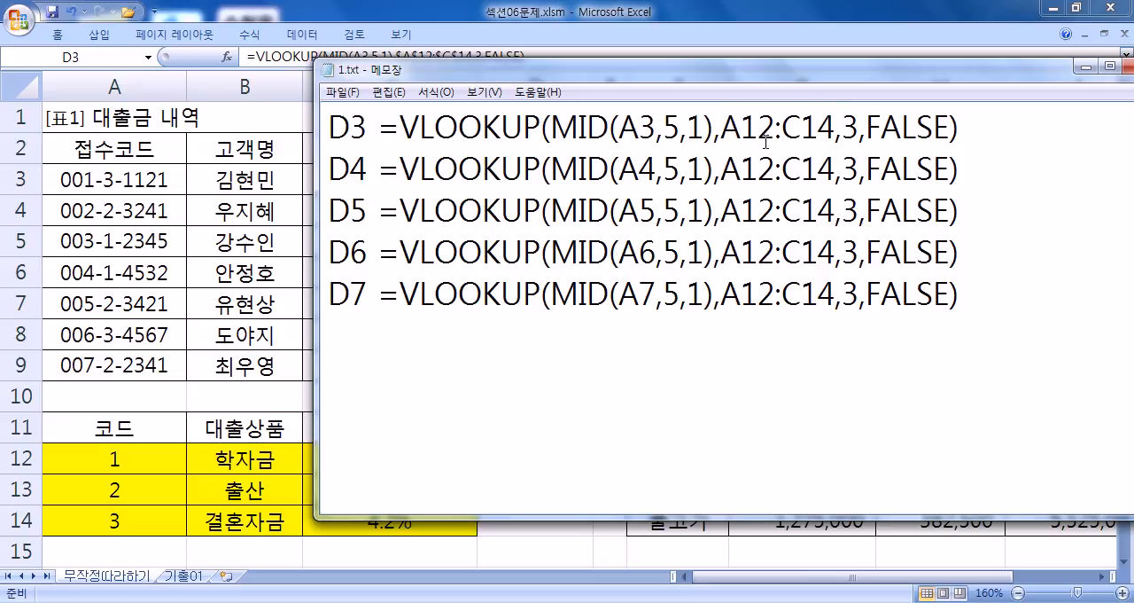
type("$")
key("Right")
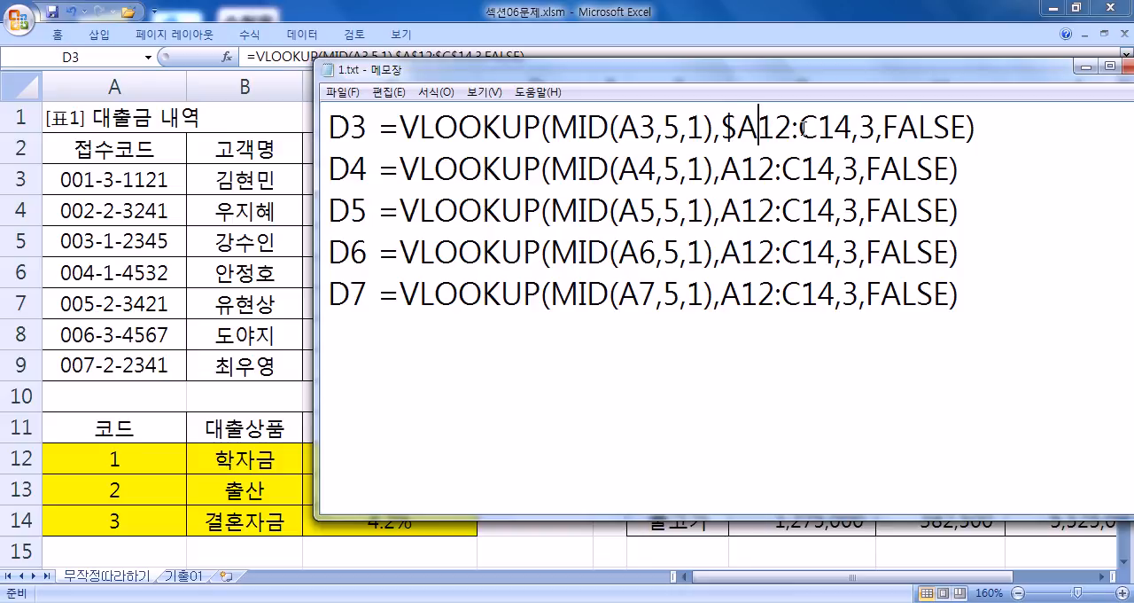
type("$")
left_click(815, 130)
type("$")
left_click(853, 130)
type("$C$")
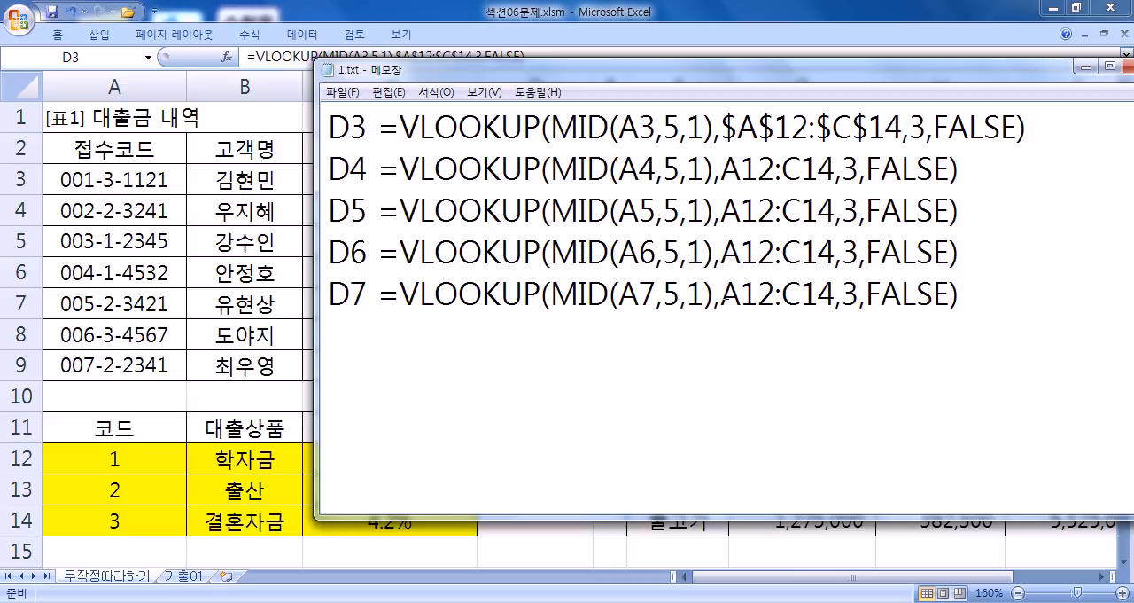
- Switch to Excel and check the absolute table array inside the D3 formula, keeping the formula as it is
key("alt+Tab")
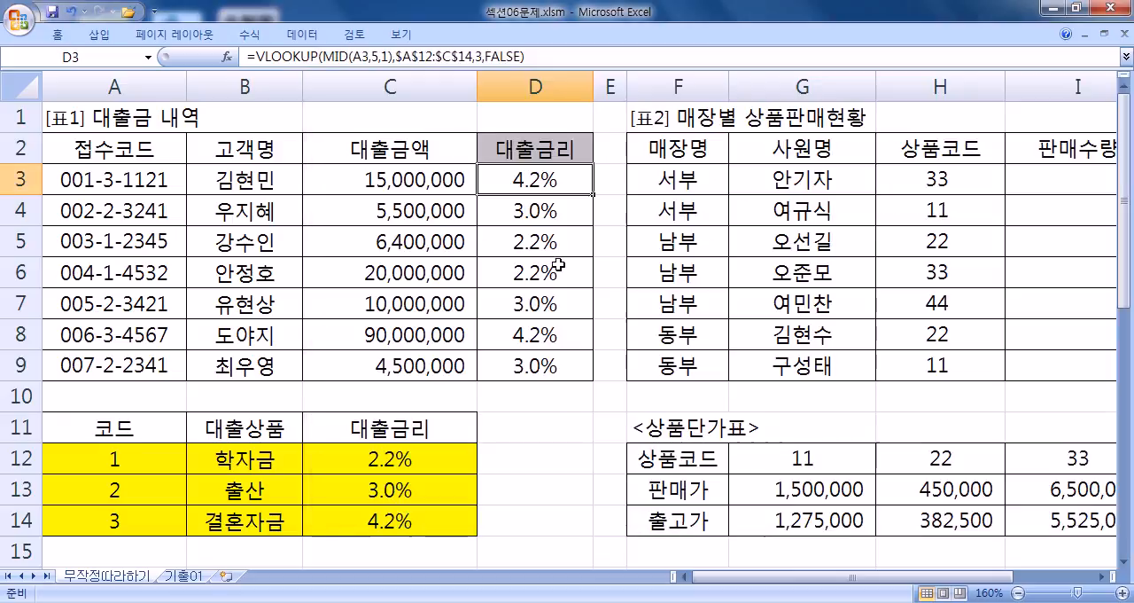
double_click(555, 178)
left_click_drag(571, 179, 663, 180)
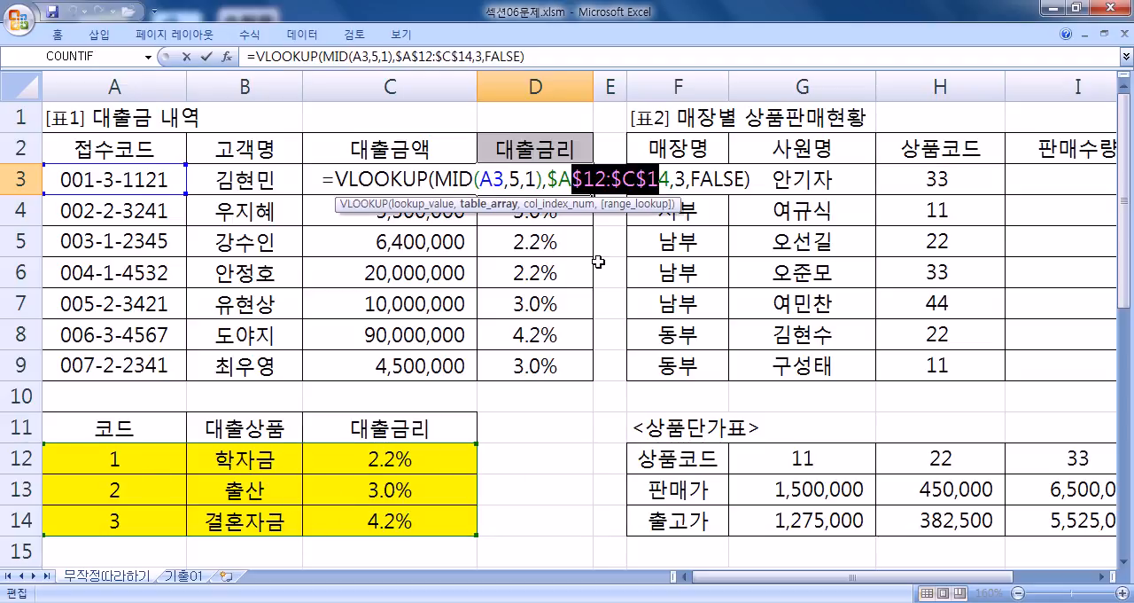
key("ctrl+Return")
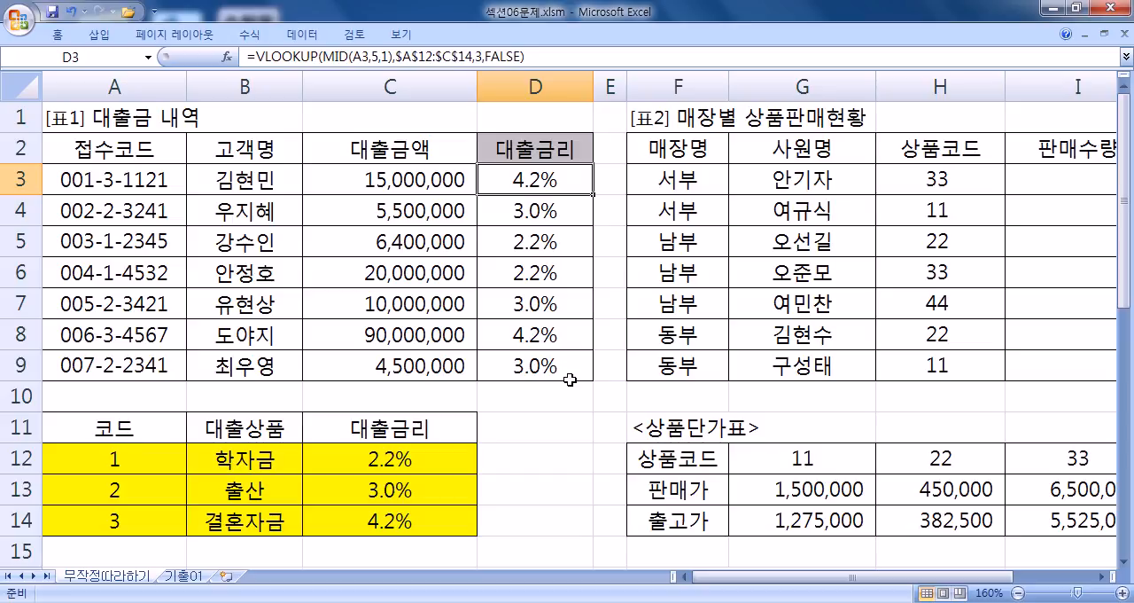
- Examine 표2 and the 판매가 row of 상품단가표, matching the product code and quantity in row 3 to its price
left_click_drag(782, 577, 864, 585)
left_click(1102, 577)
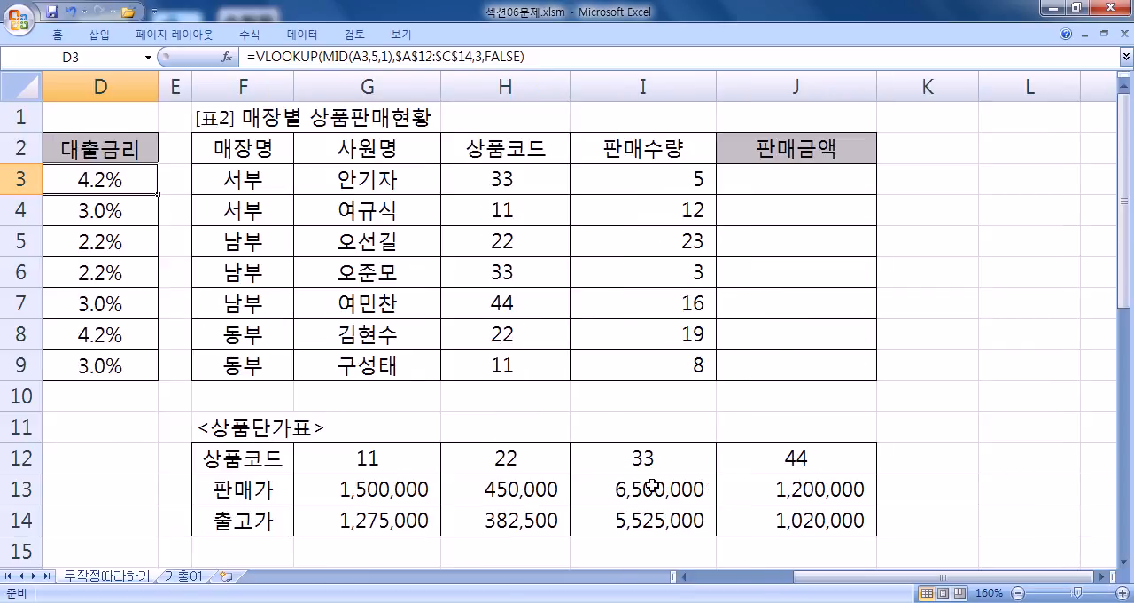
left_click_drag(324, 494, 768, 483)
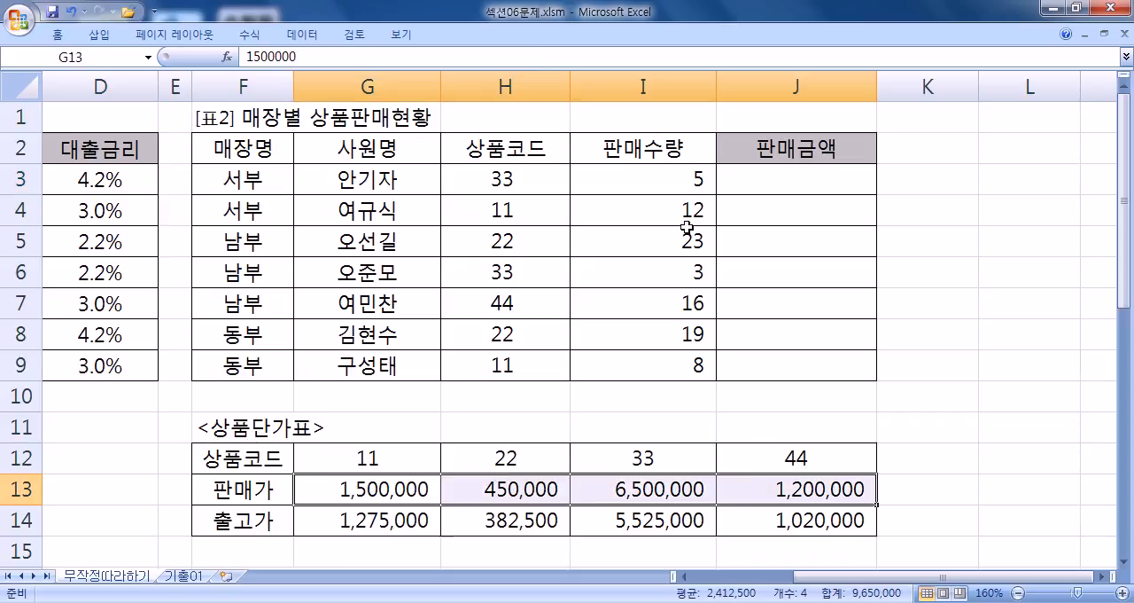
left_click(639, 168)
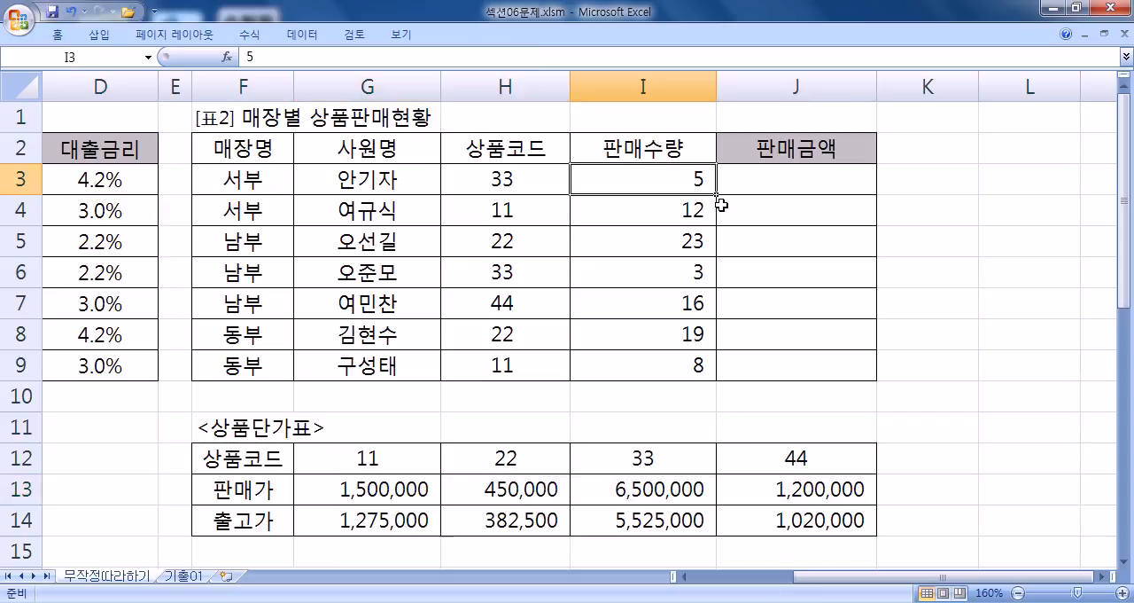
left_click(507, 181)
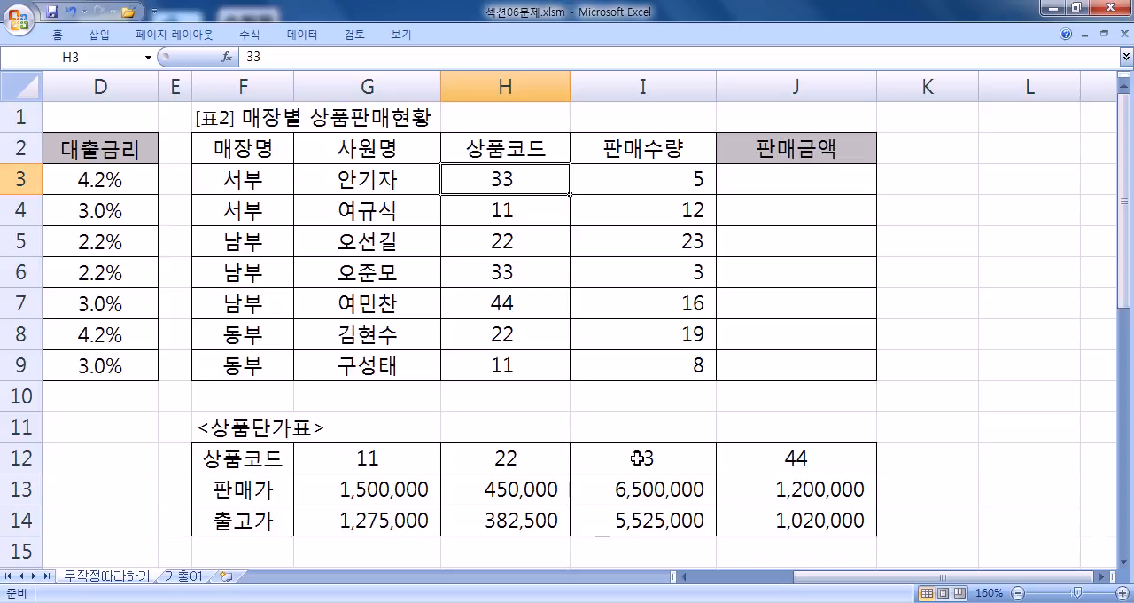
left_click_drag(642, 461, 641, 507)
left_click(632, 489)
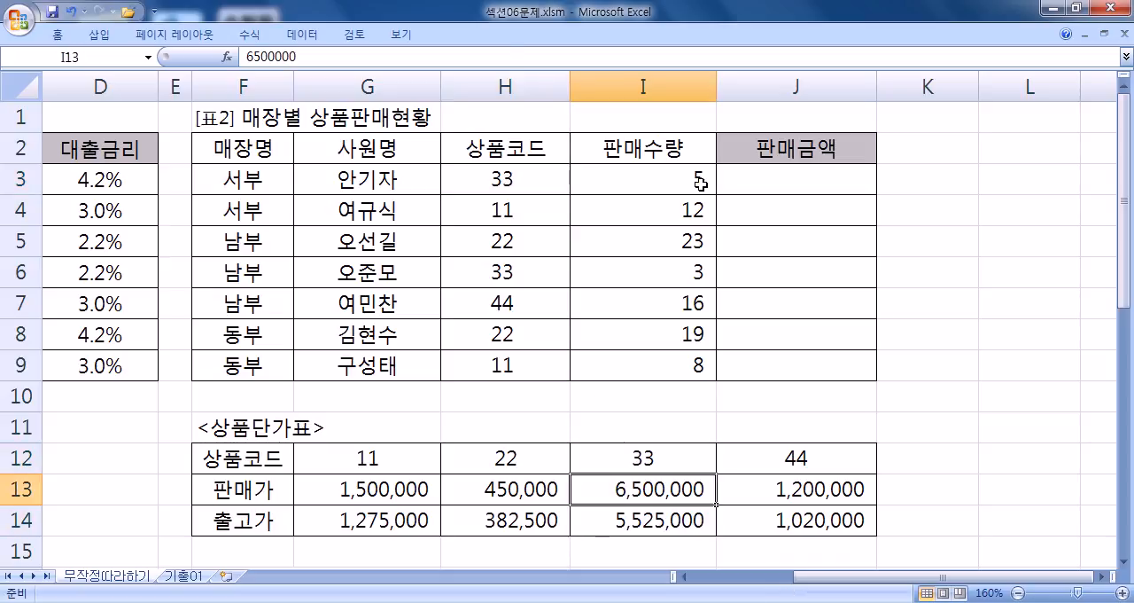
- Match the product codes in H4 and H5 to their 판매가 prices and the quantities in I4 and I5
left_click(532, 213)
left_click(357, 492)
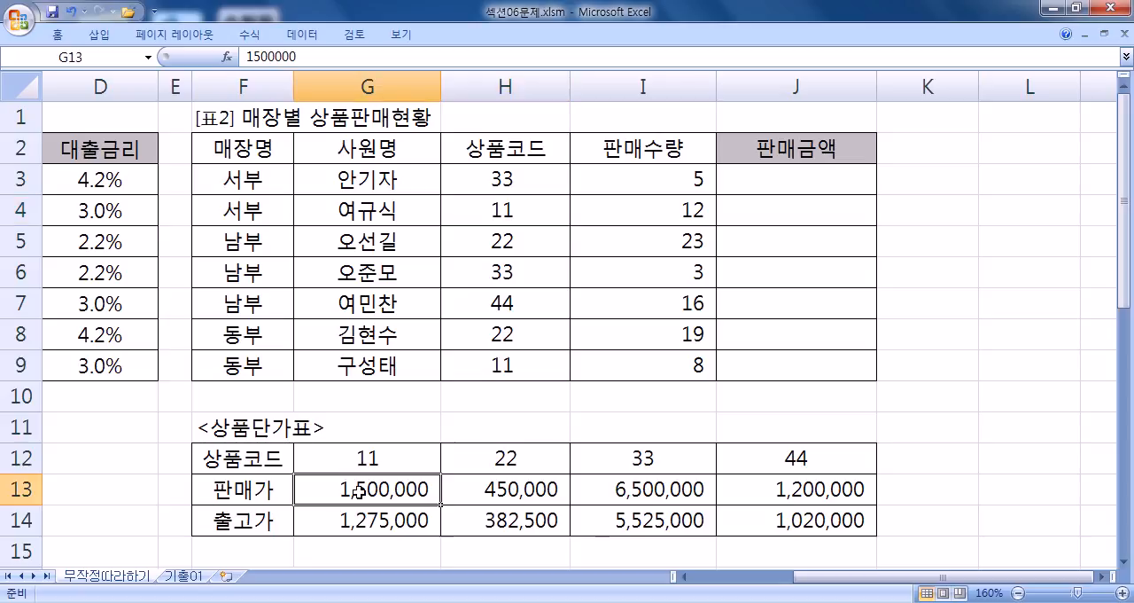
left_click(642, 208)
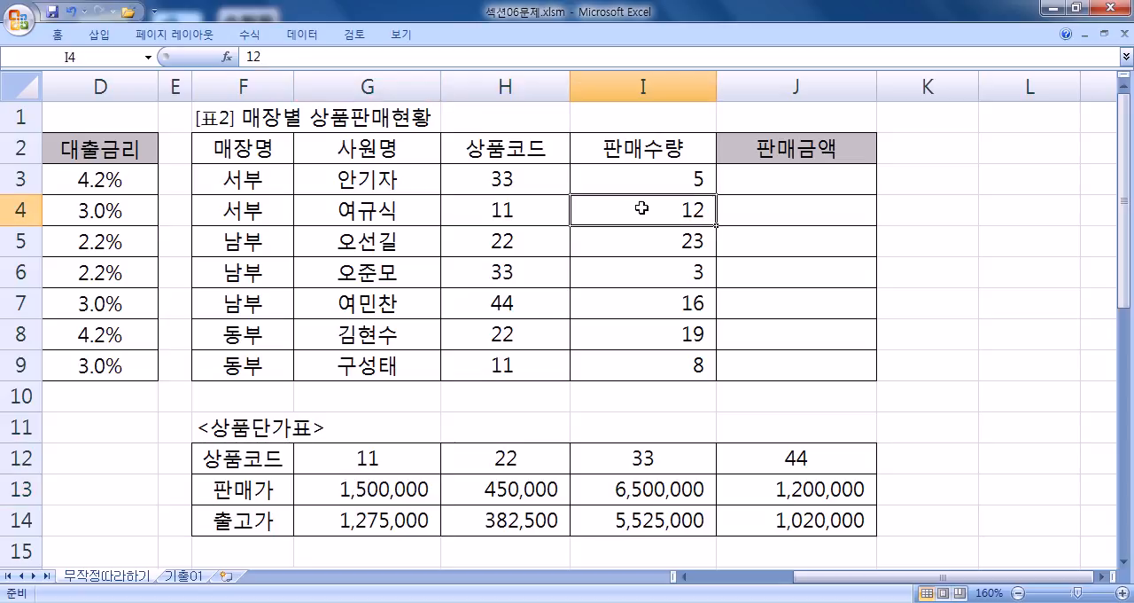
left_click(469, 235)
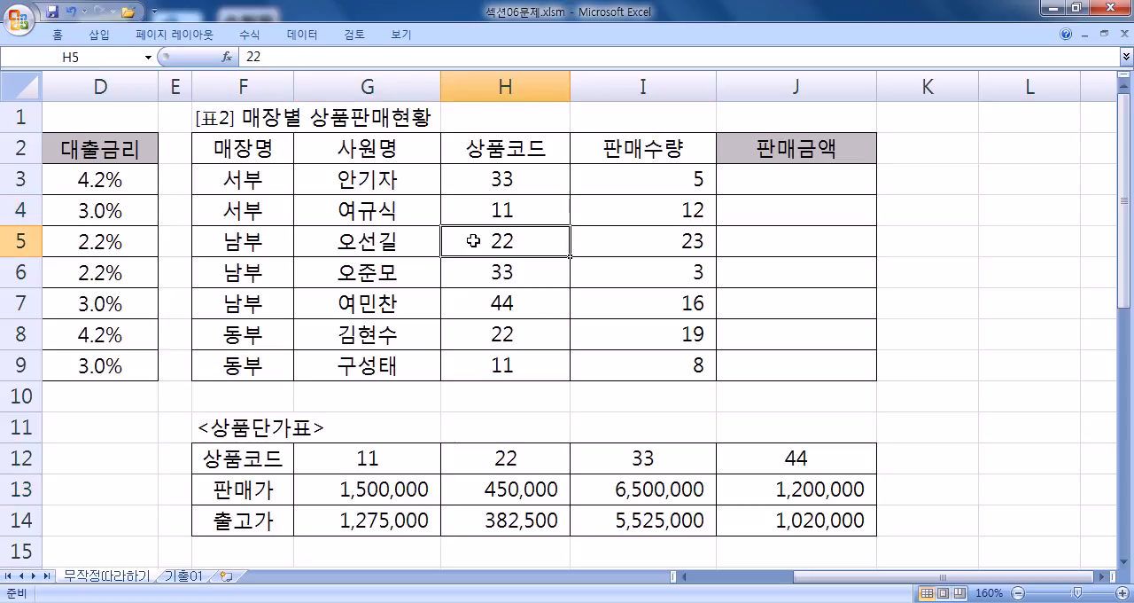
left_click(483, 486)
left_click(641, 249)
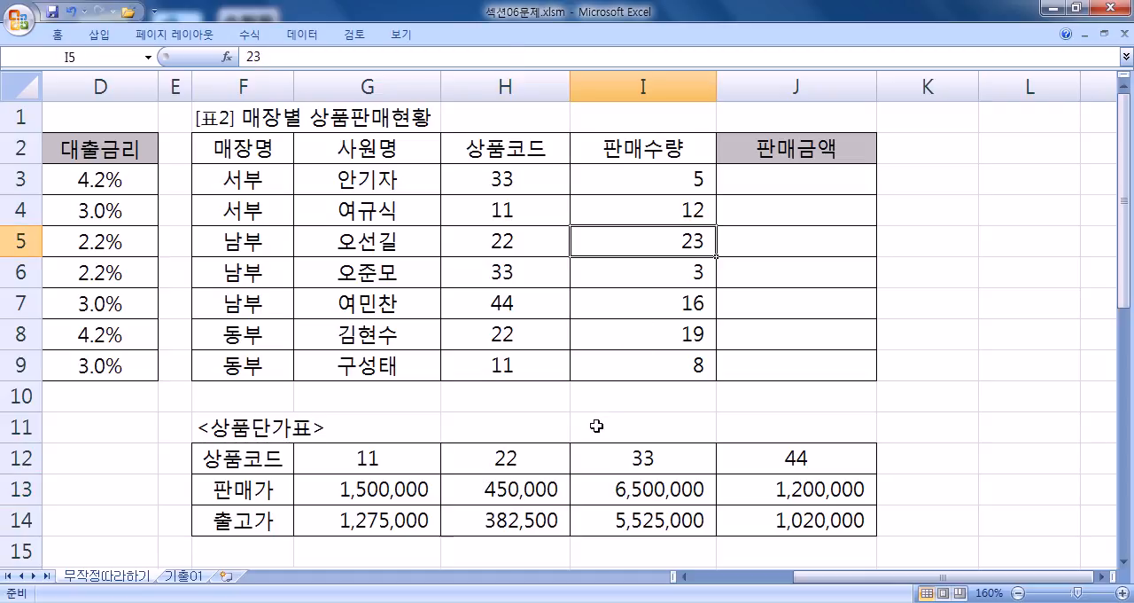
left_click(767, 184)
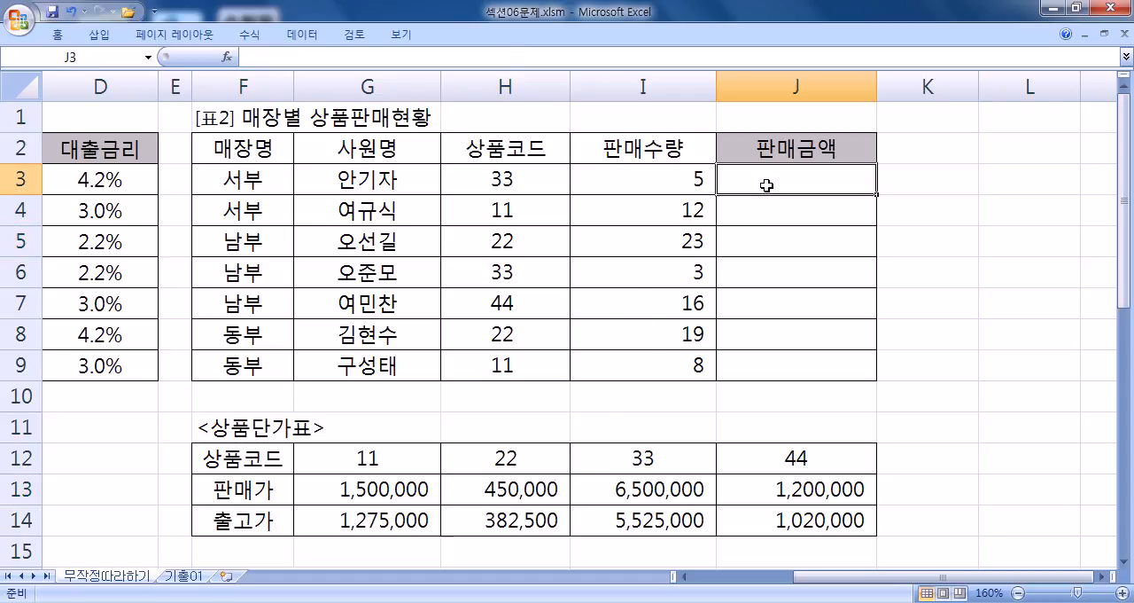
type("=")
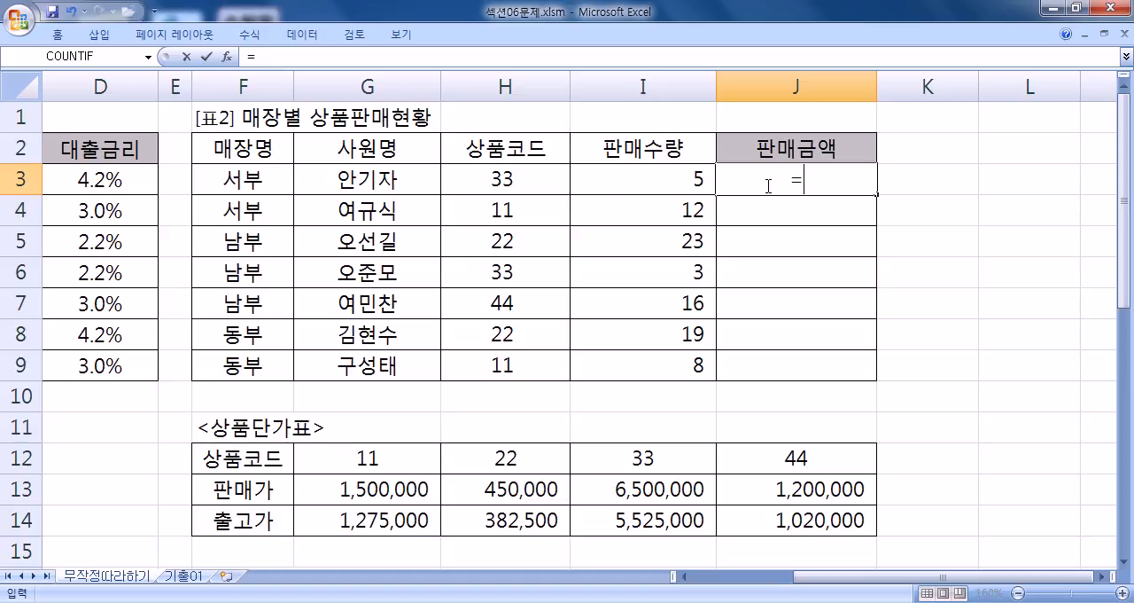
key("Escape")
- Fill the 상품단가표 data range G12:J14 with yellow
left_click_drag(363, 456, 771, 520)
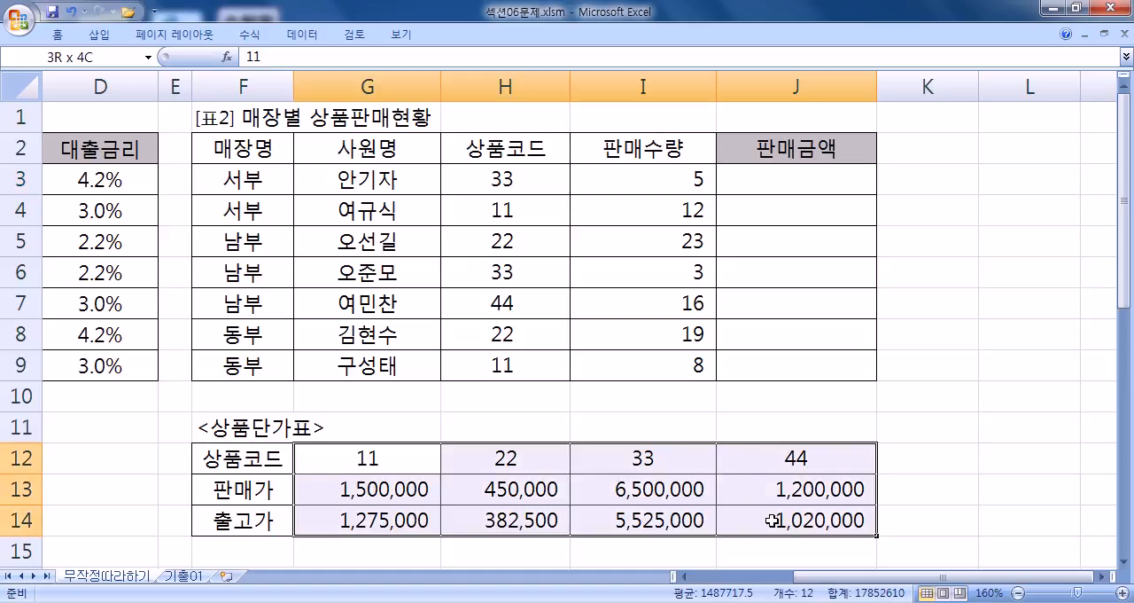
right_click(772, 521)
left_click(877, 568)
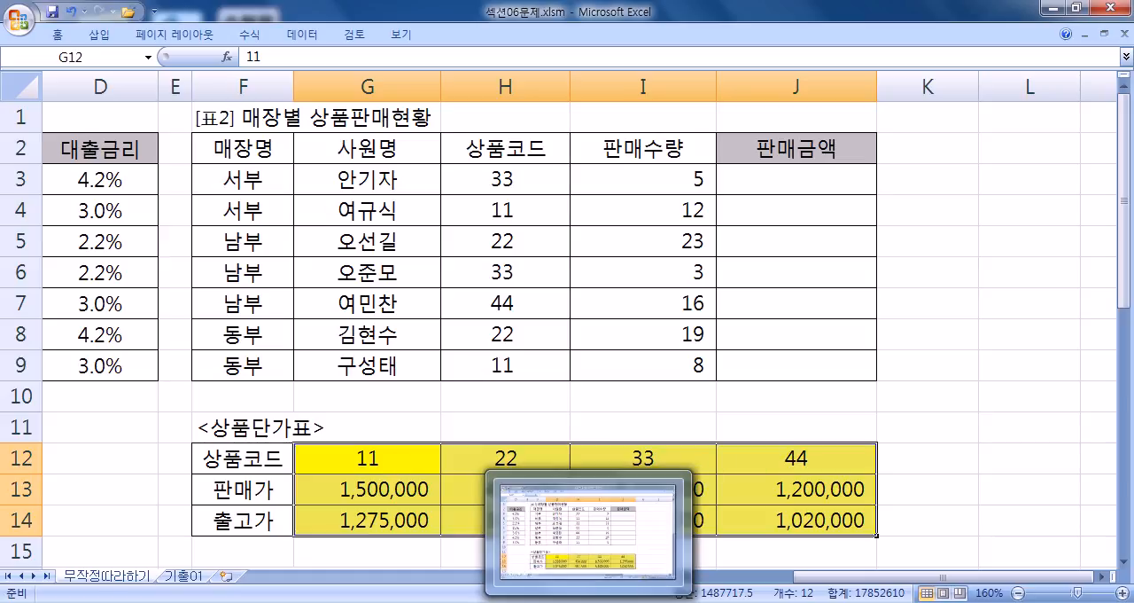
- Switch to Notepad and replace all the text with two lines reading VLOOKUP and HLOOKUP
left_click(537, 602)
left_click_drag(413, 402, 267, 22)
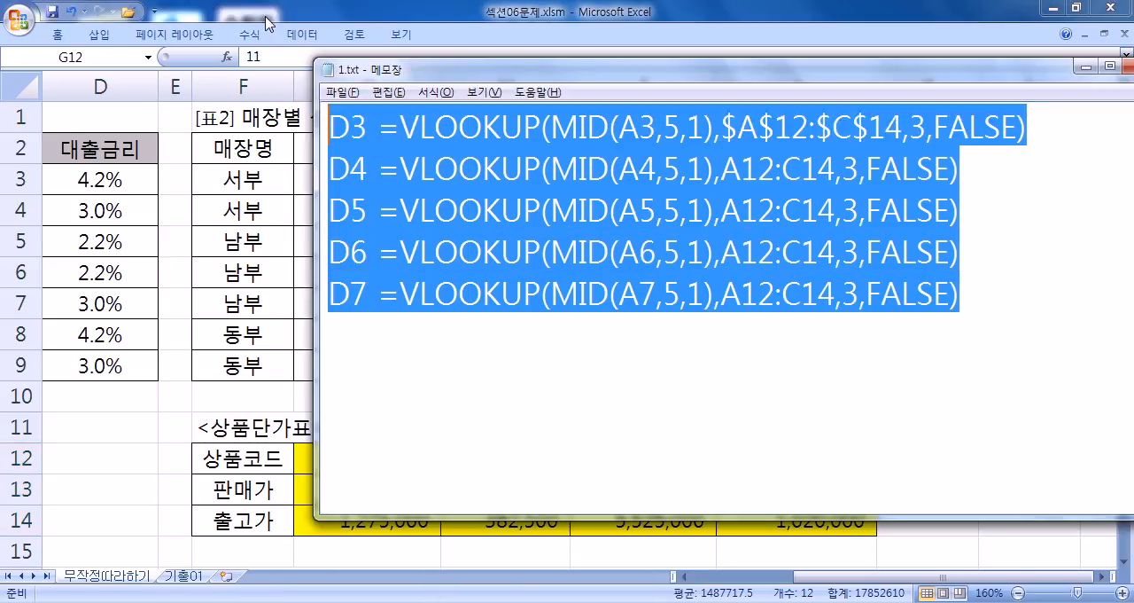
type("VLO")
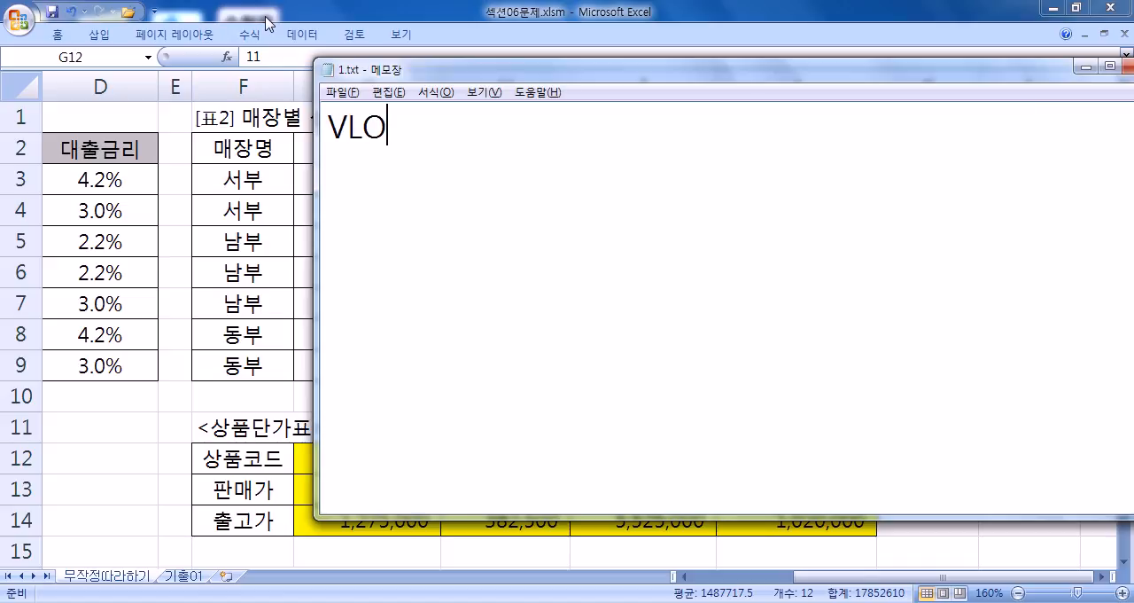
type("OKUP ,")
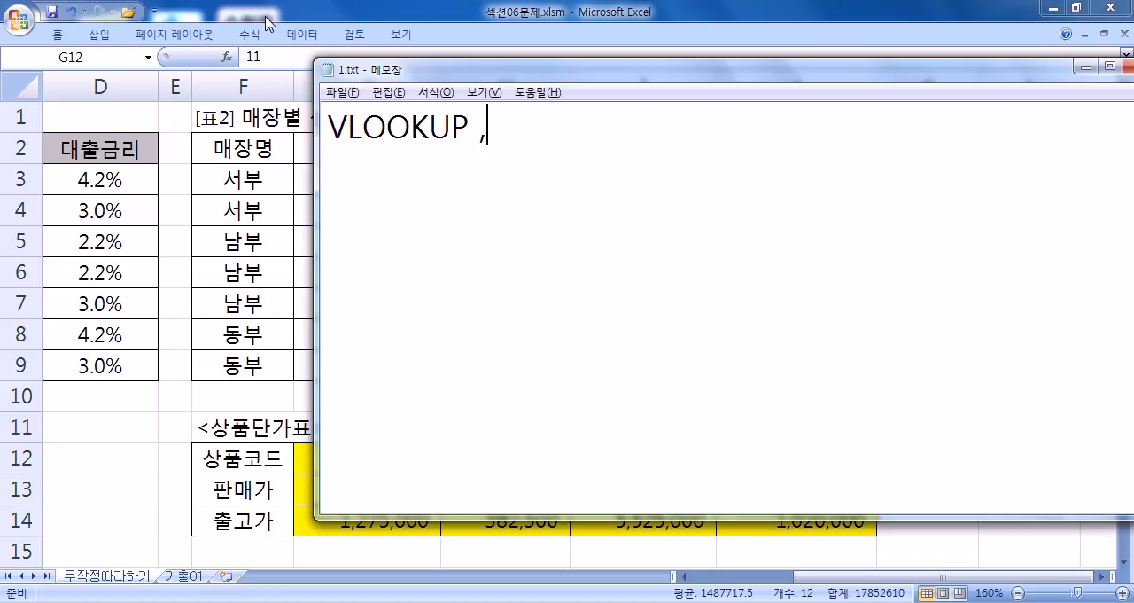
key("BackSpace")
key("BackSpace")
key("Return")
type("HLOOKUP")
- Add the description " : 참조하고자하는 표가 세로형태로 나열" to the VLOOKUP line
key("Up")
type(": CKA")
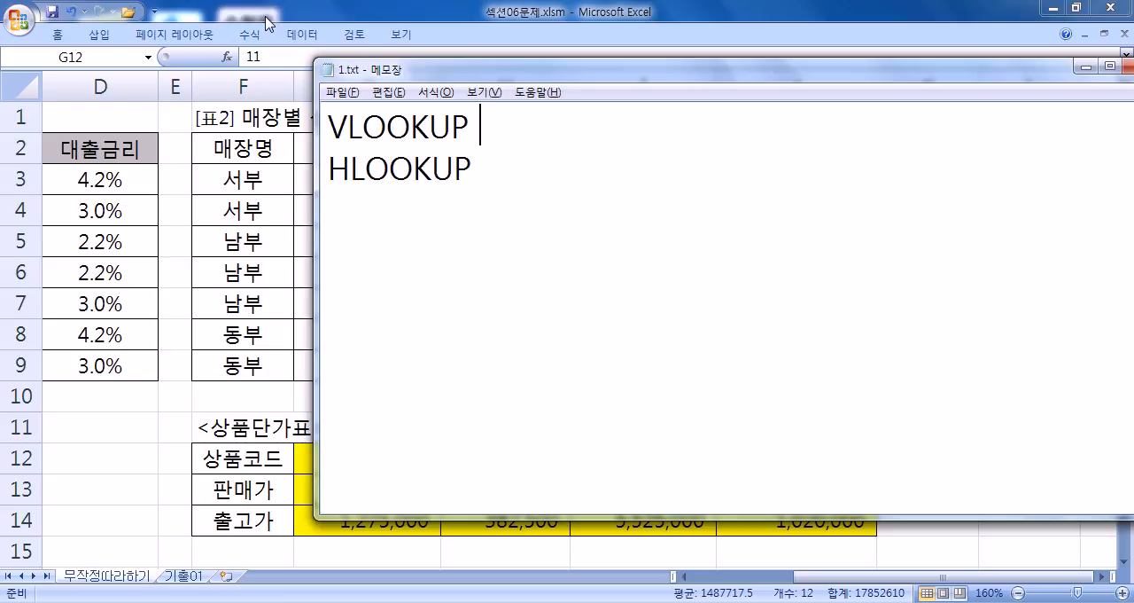
key("BackSpace")
key("BackSpace")
key("BackSpace")
key("Hangul")
type("참조하고")
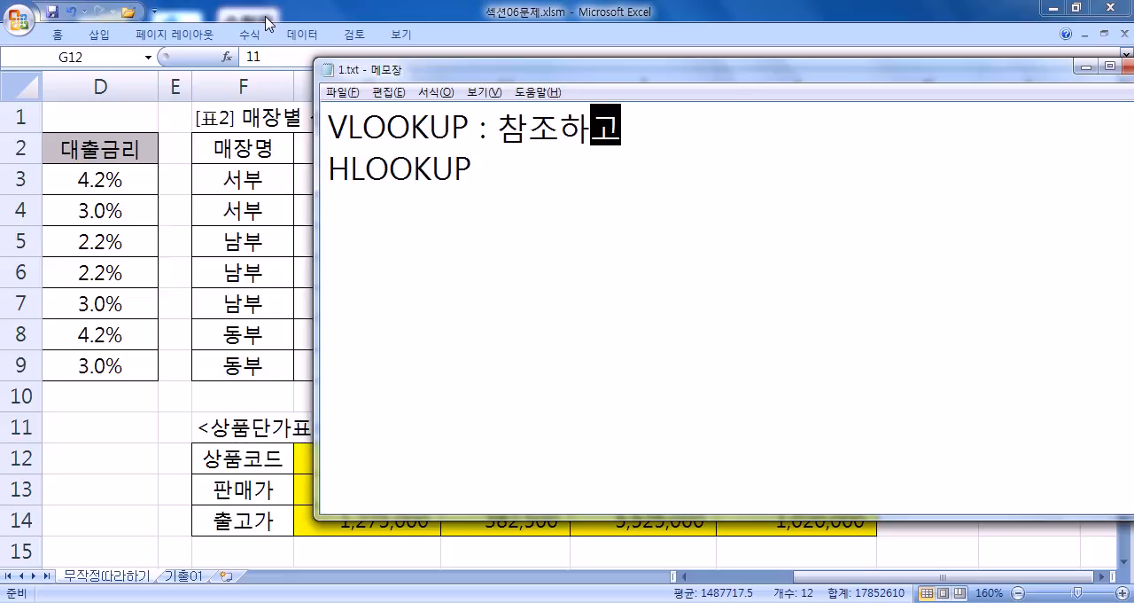
type("자하는 ")
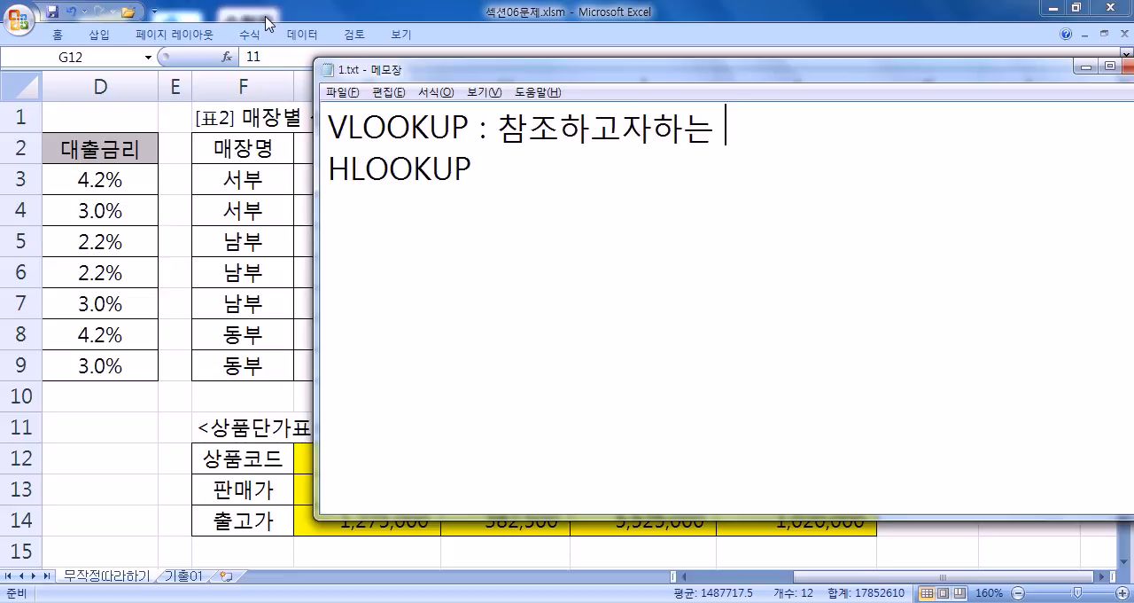
type("표자 ㅅ")
key("BackSpace")
key("BackSpace")
key("BackSpace")
type("가 ㅅㄹ")
key("BackSpace")
key("BackSpace")
type("셀로")
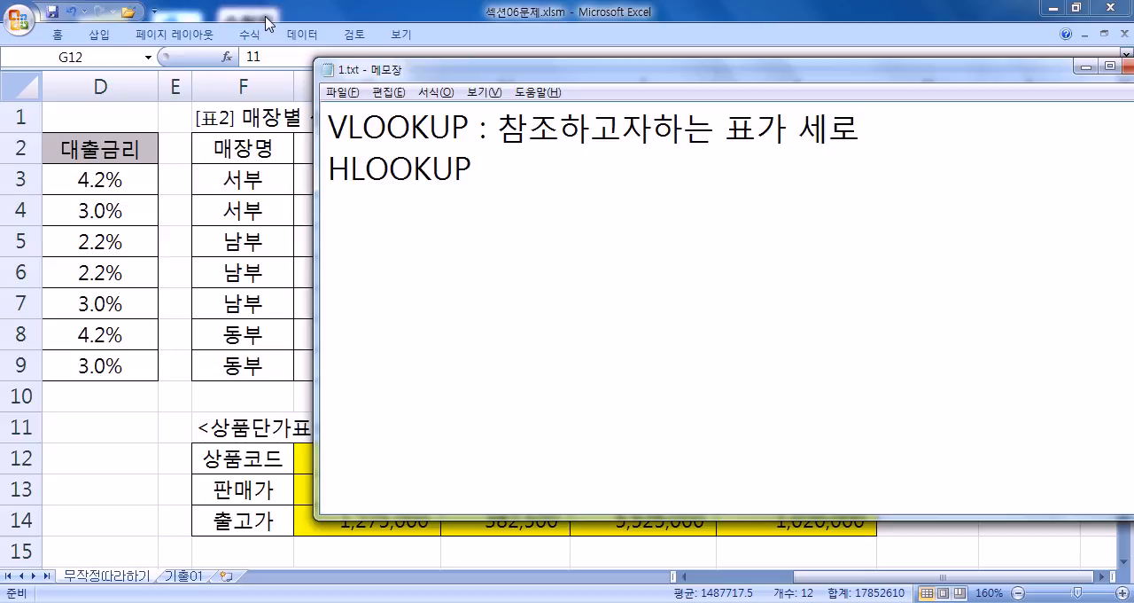
type("형태로 나열")
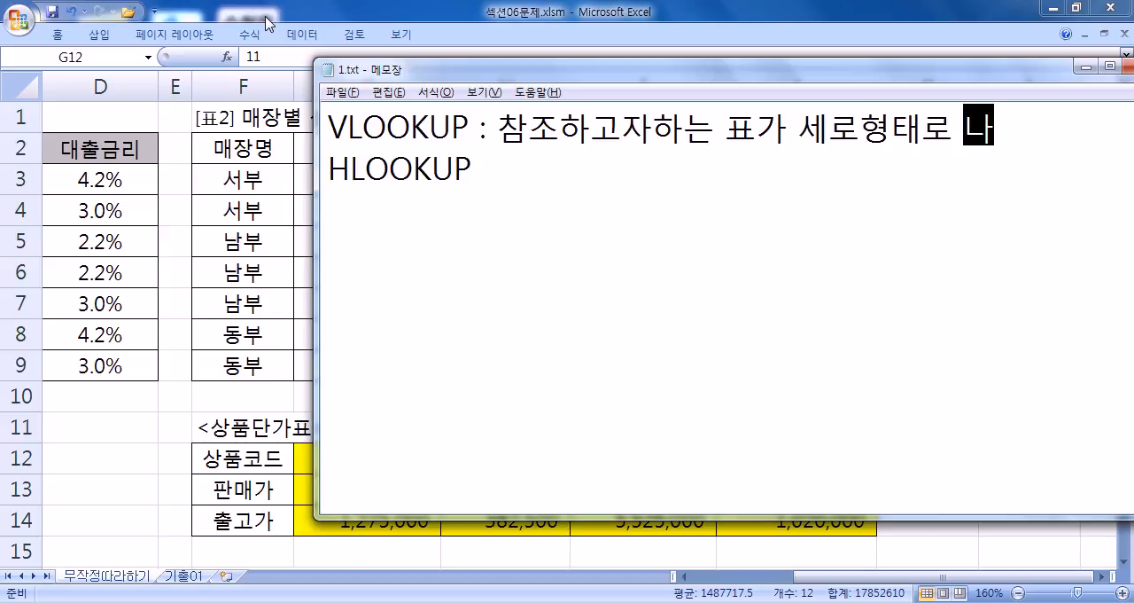
- Copy the description from the VLOOKUP line to the end of the HLOOKUP line
key("Down")
key("Up")
key("shift+End")
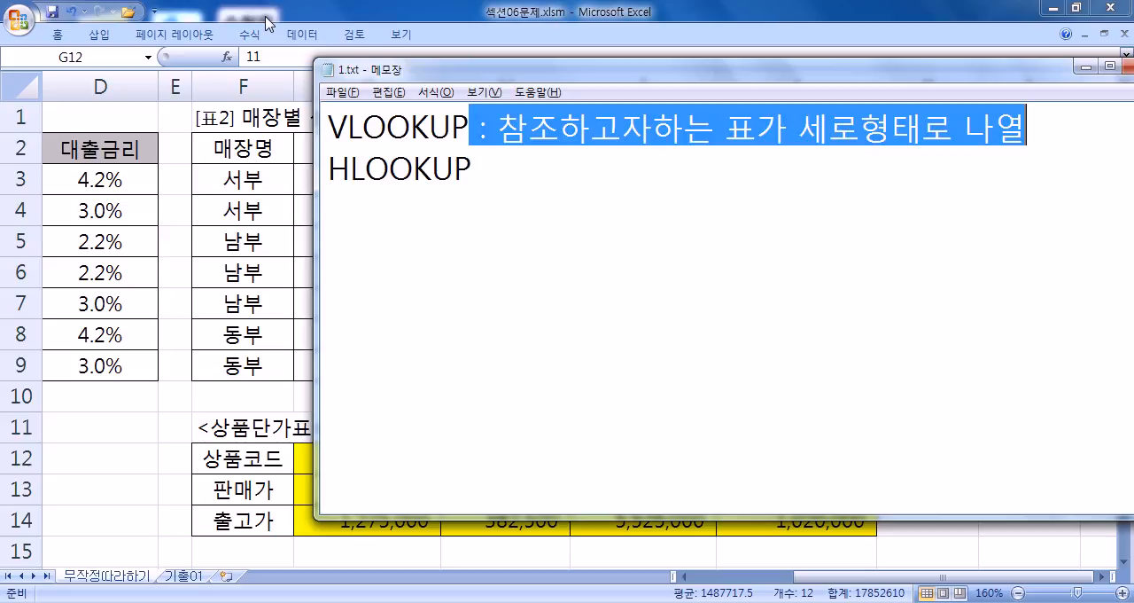
key("ctrl+c")
key("Down")
key("ctrl+v")
- Change 세로형태 to 가로형태 in the HLOOKUP line and insert a space between 참조하고자 and 하는 in both lines
key("Left")
key("Left")
key("Left")
key("Left")
key("Left")
key("Left")
key("Left")
key("Left")
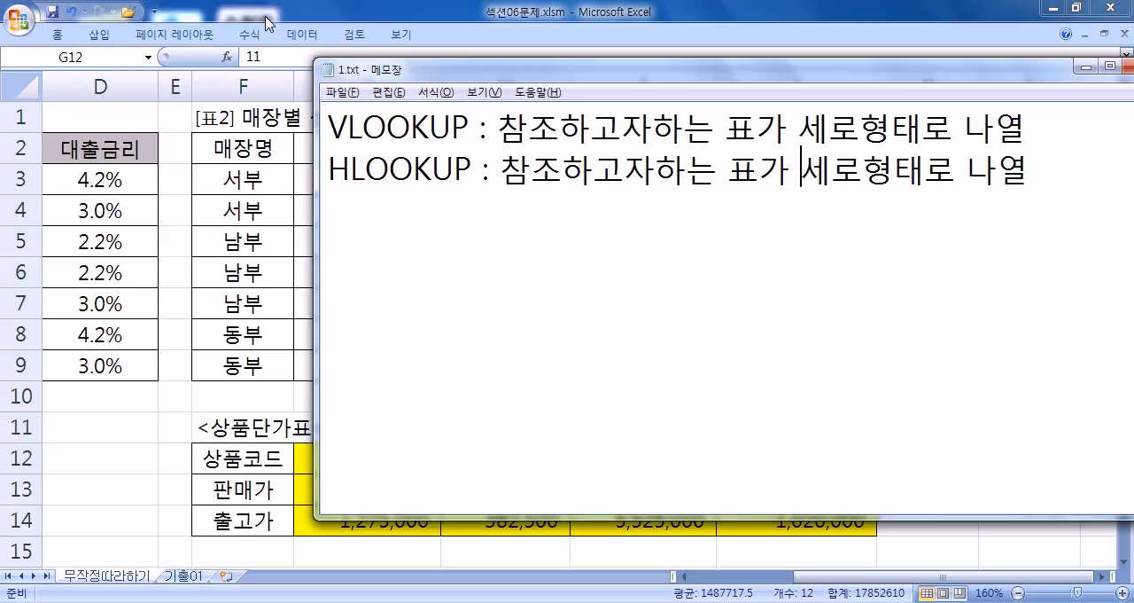
type("사")
key("BackSpace")
key("BackSpace")
type("개")
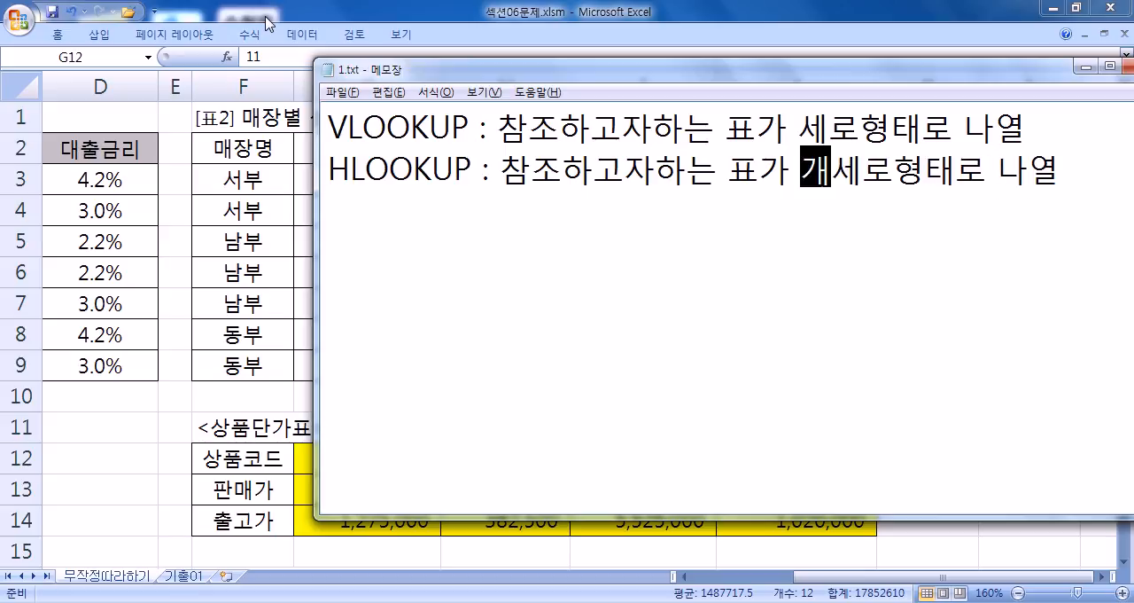
key("BackSpace")
type("가")
key("Delete")
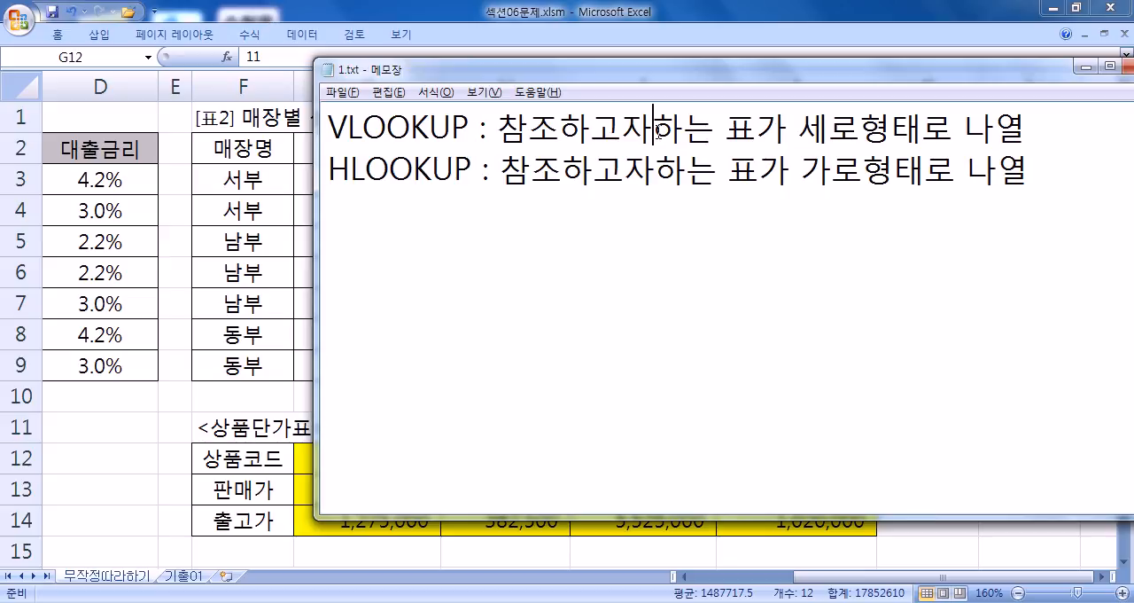
left_click(652, 164)
key("Up")
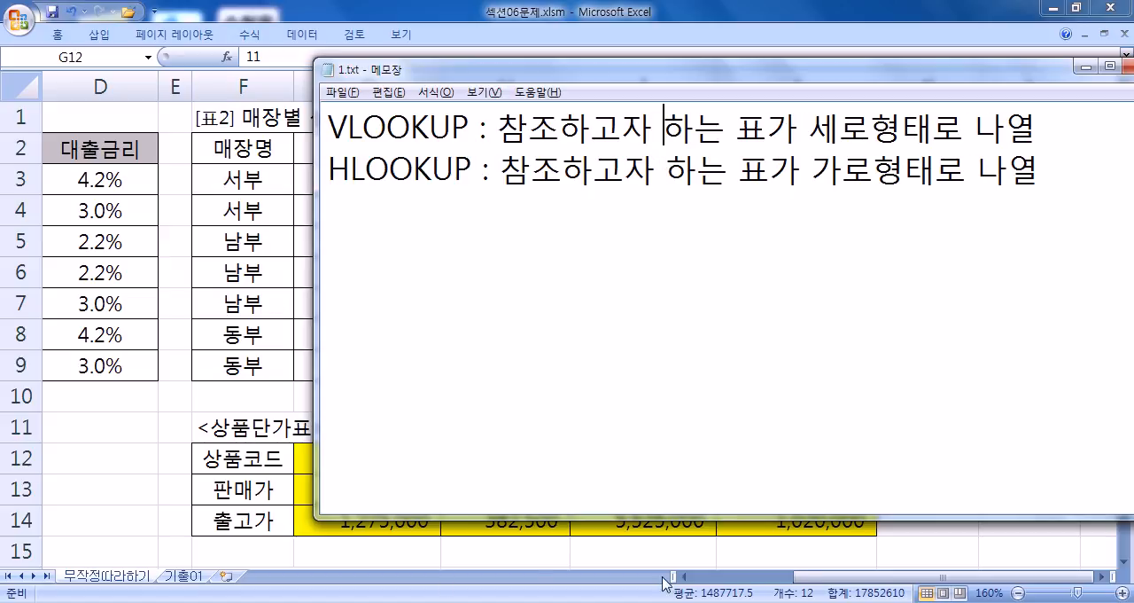
- Compare the vertical table A12:C14 and horizontal table G12:J14 in Excel with the VLOOKUP and HLOOKUP notes in Notepad, ending back in Excel
left_click(863, 577)
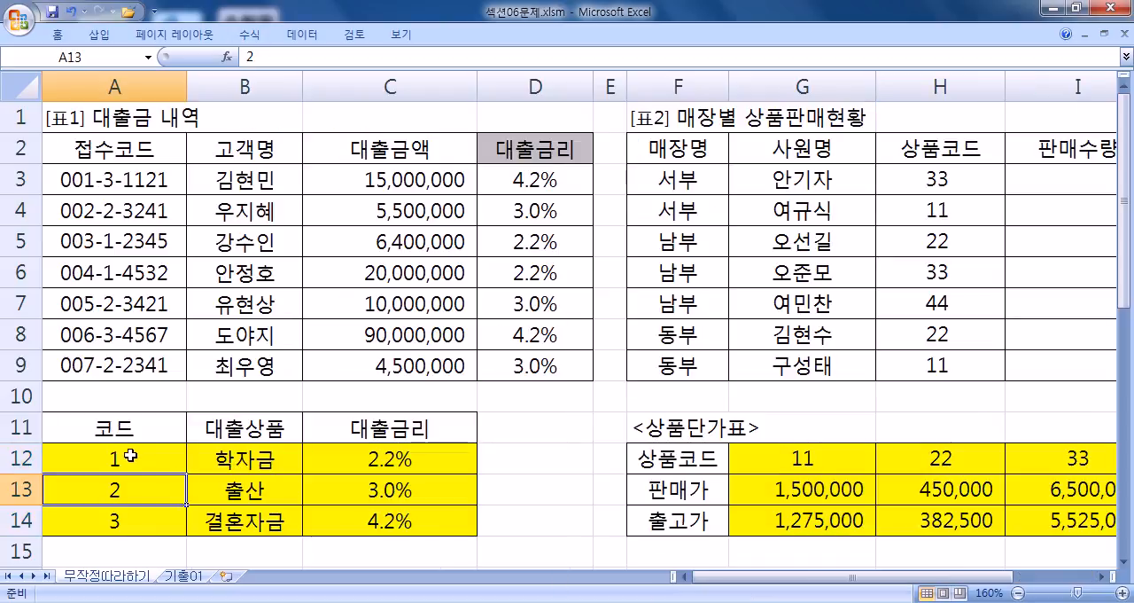
left_click_drag(130, 457, 470, 518)
left_click_drag(762, 576, 850, 592)
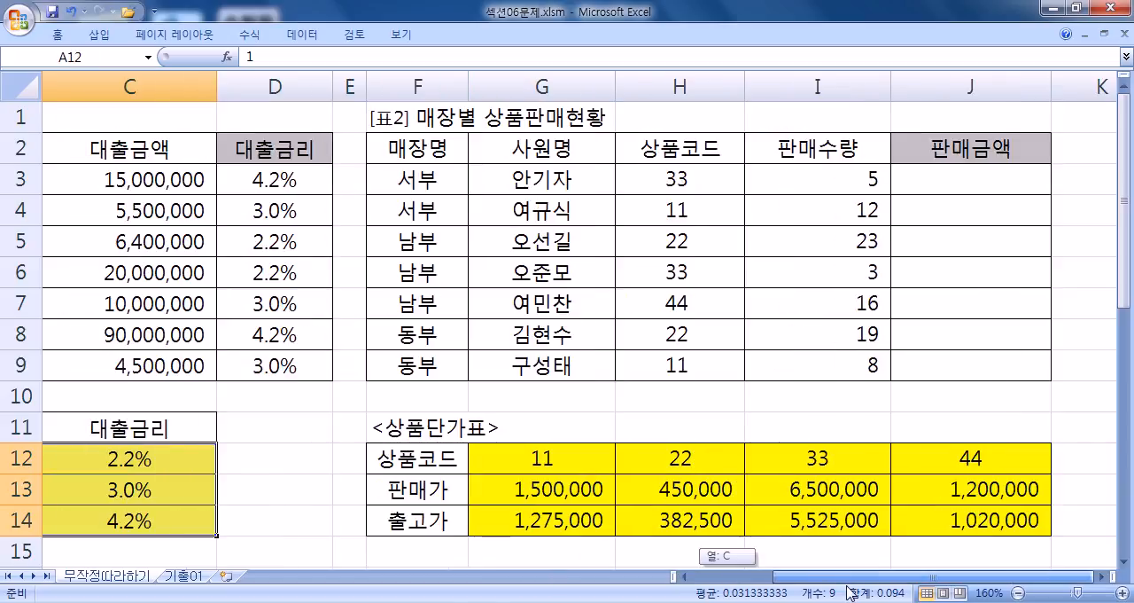
left_click_drag(528, 467, 948, 458)
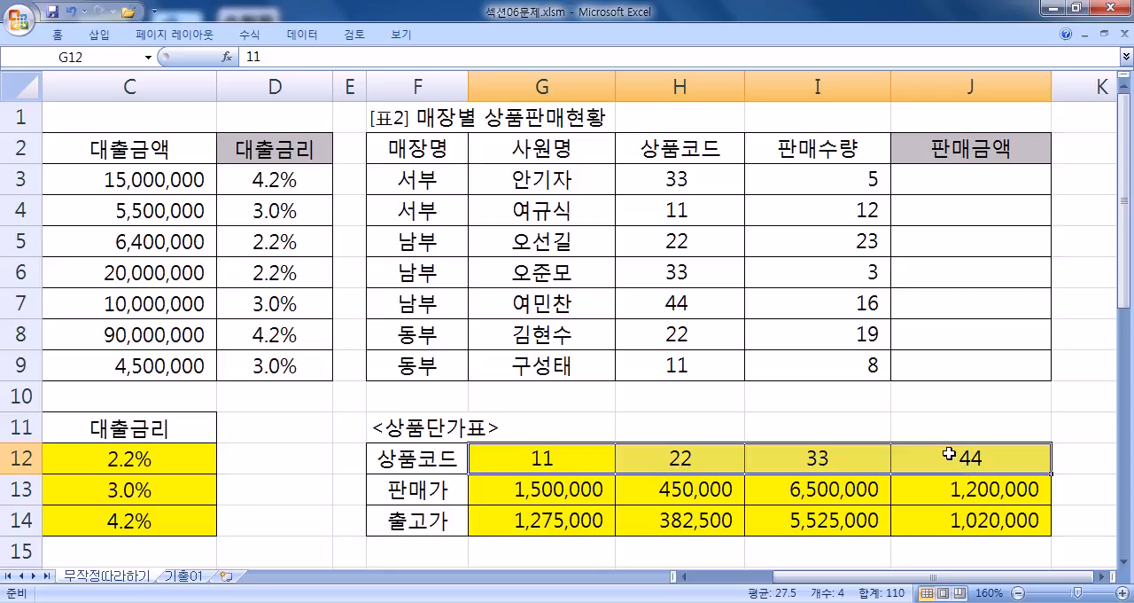
left_click(1102, 585)
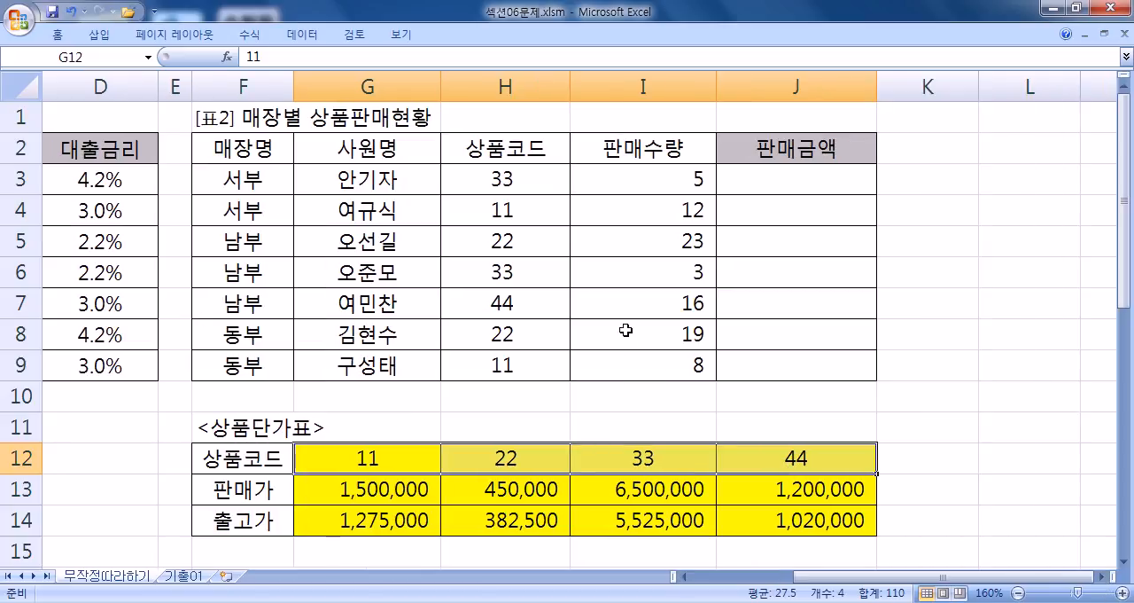
key("alt+Tab")
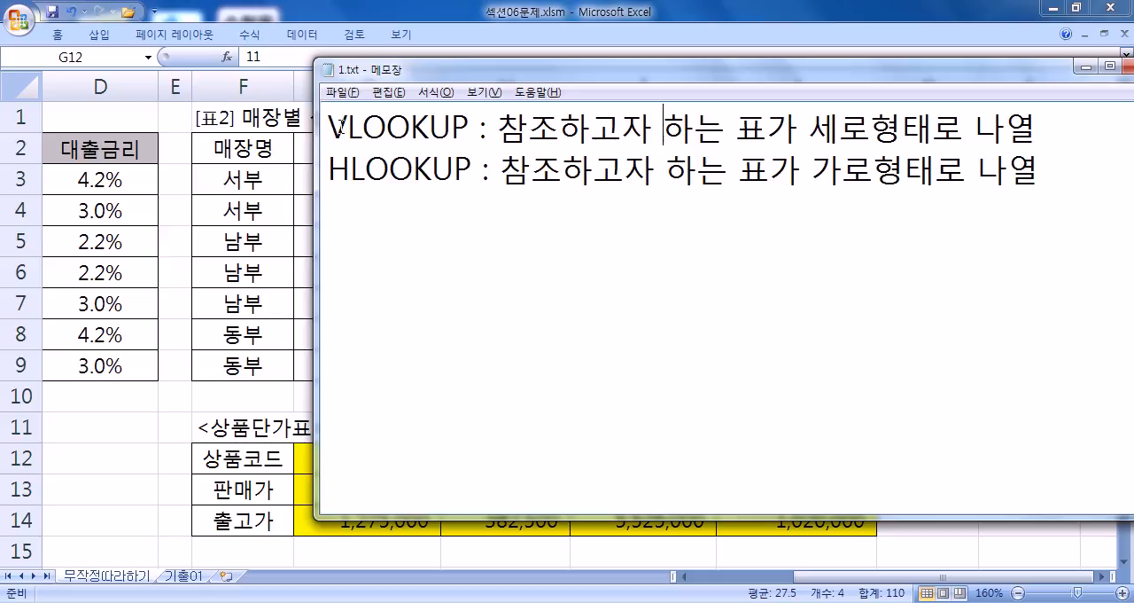
left_click_drag(355, 182, 315, 181)
left_click(354, 212)
left_click(1042, 175)
key("alt+Tab")
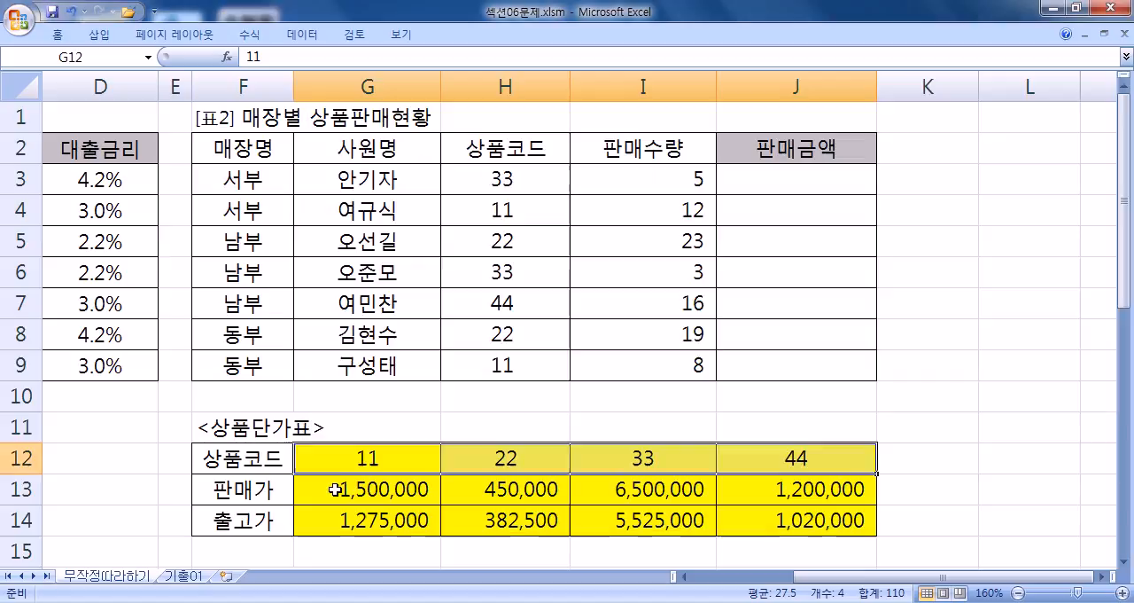
left_click_drag(337, 456, 765, 511)
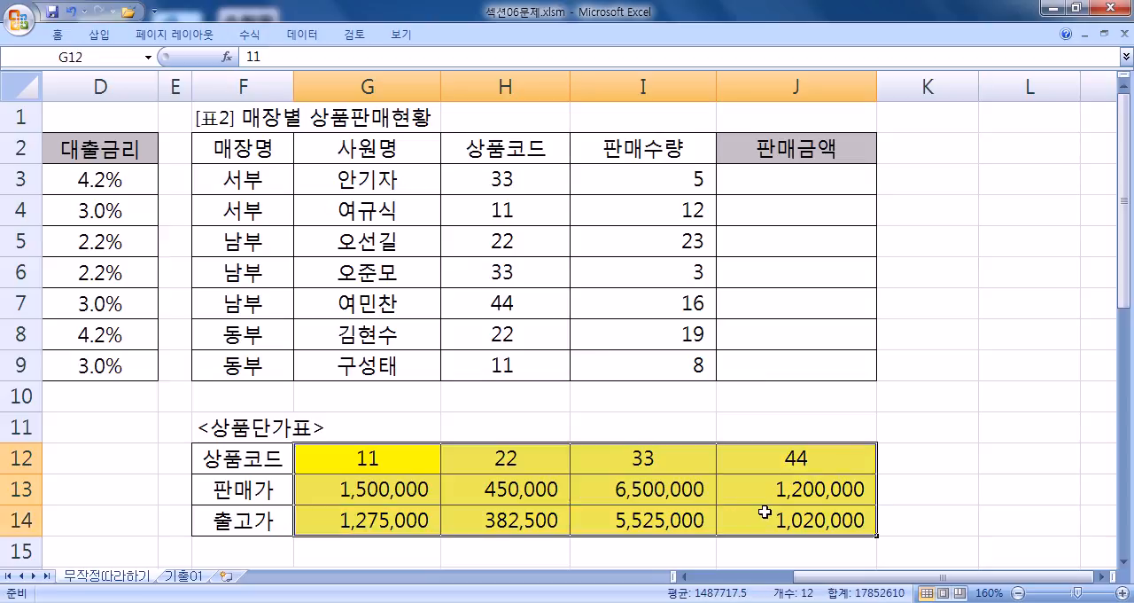
- Start an HLOOKUP formula in J3 with H3 as the lookup value and $G$12:$J$14 as the absolute table array
left_click(799, 188)
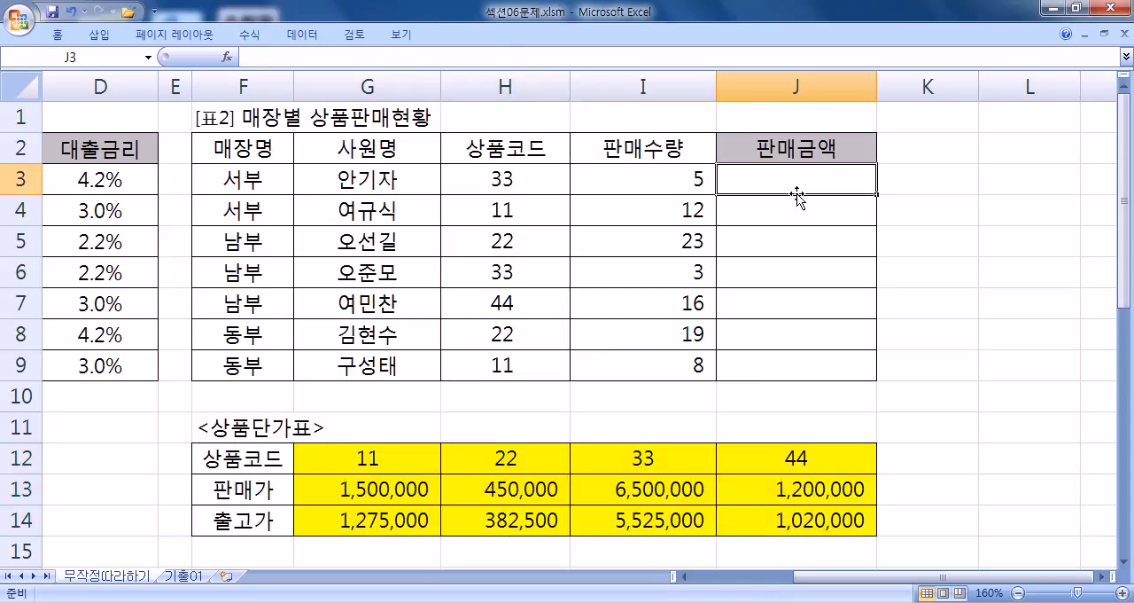
type("=HL")
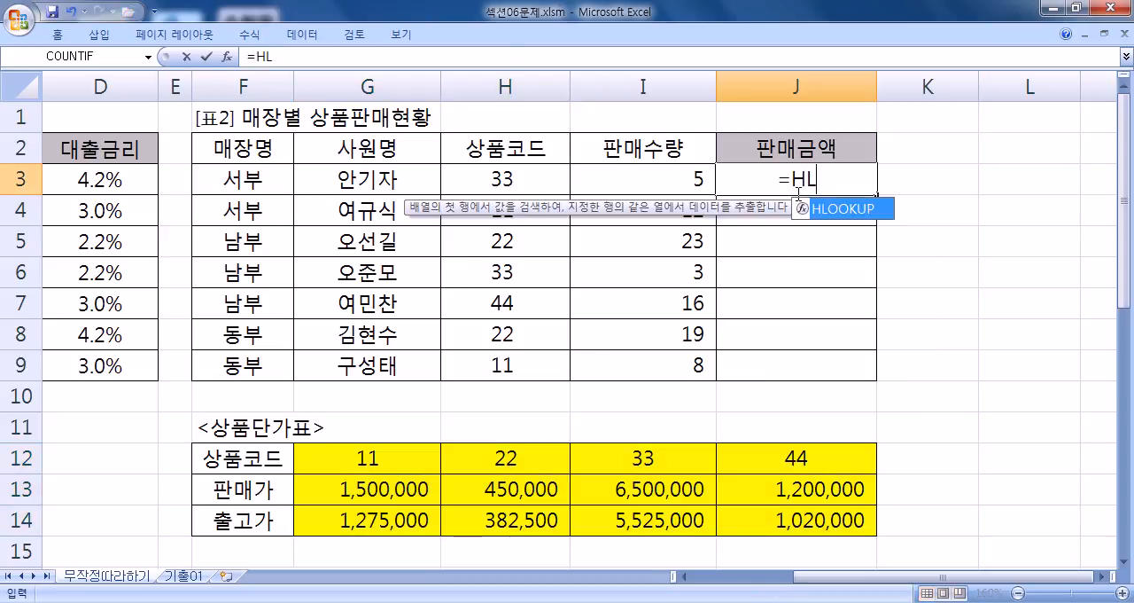
key("Tab")
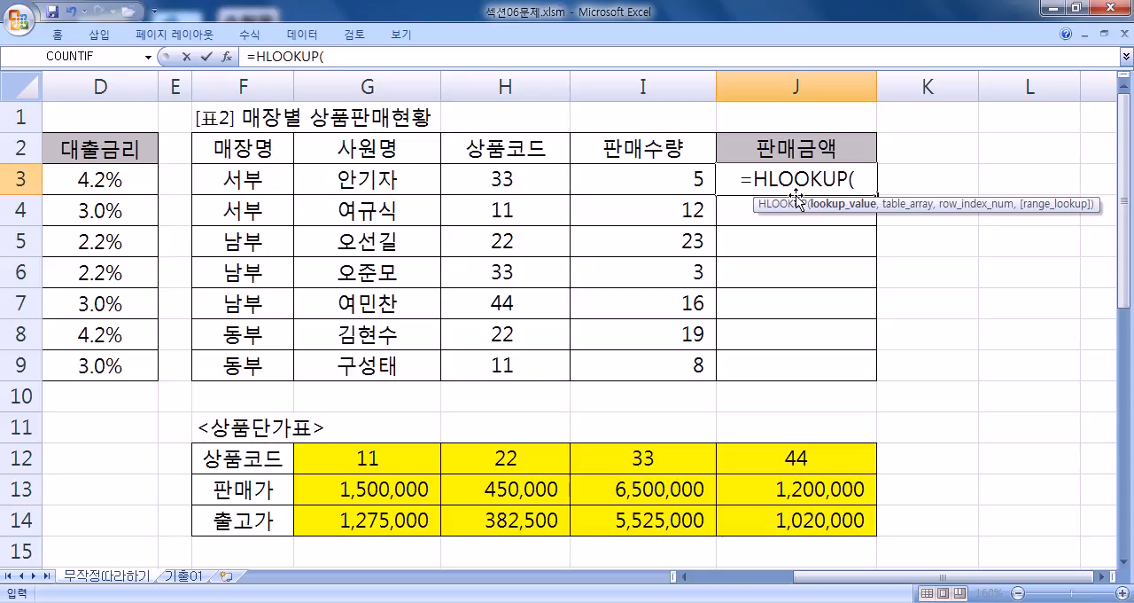
left_click(476, 174)
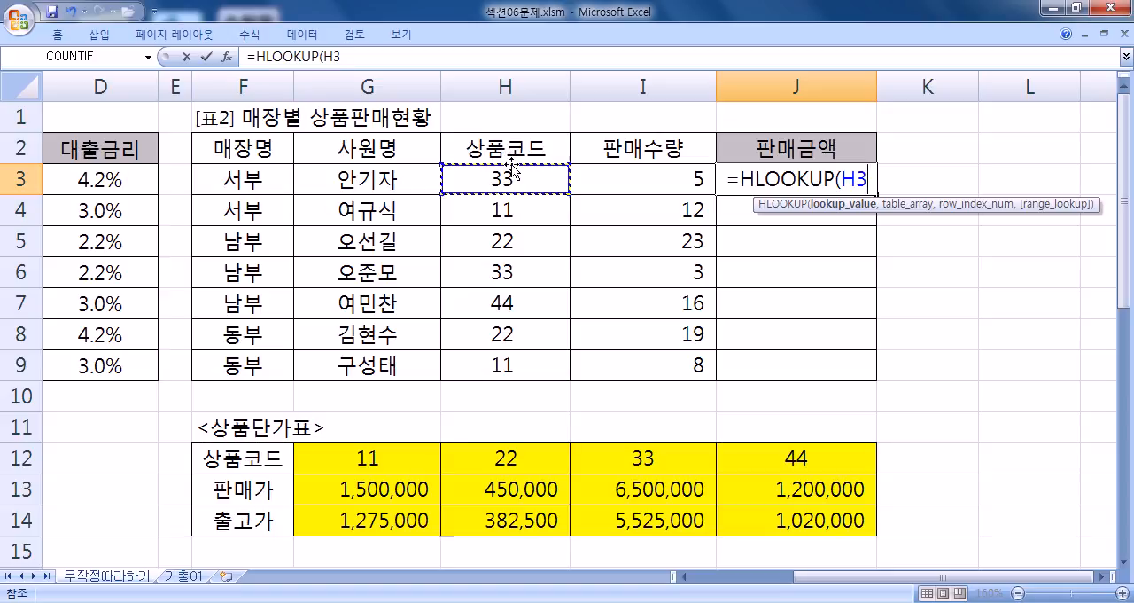
type(",")
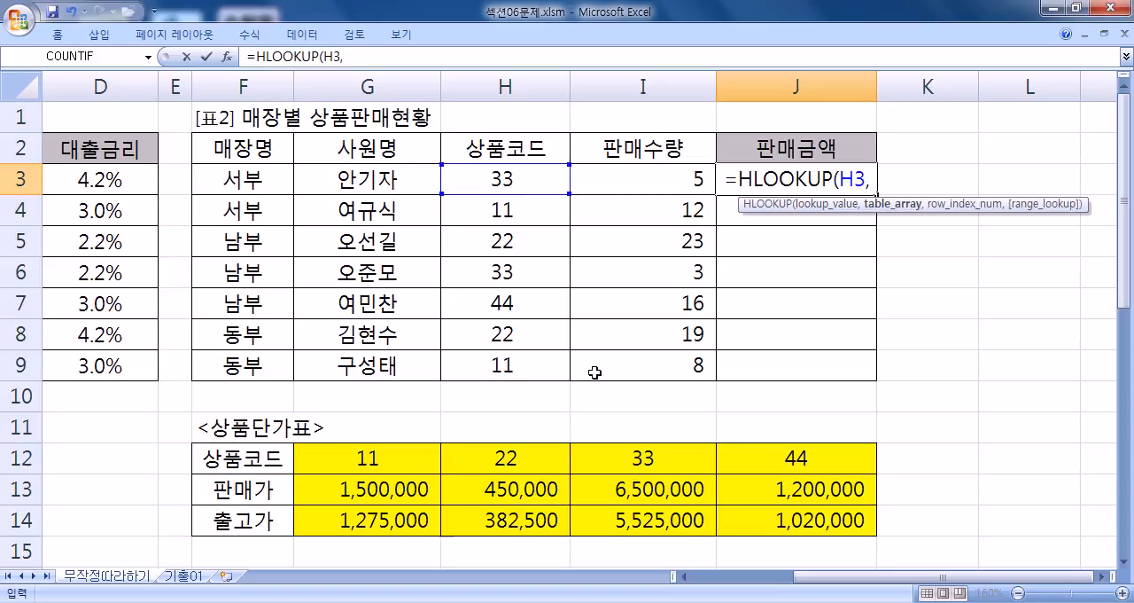
left_click_drag(400, 450, 782, 516)
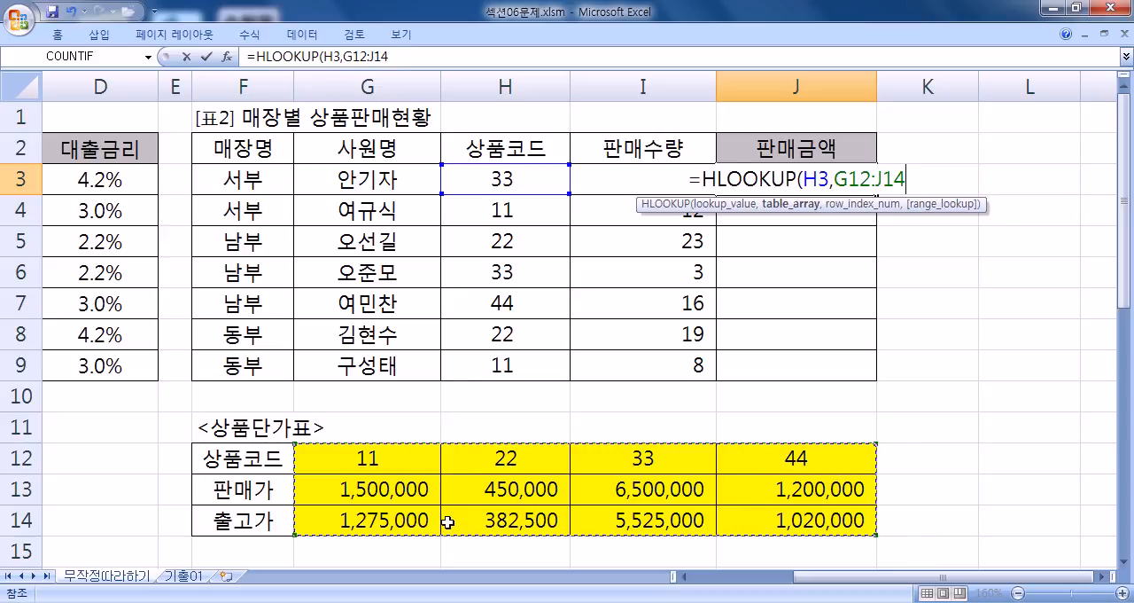
key("F4")
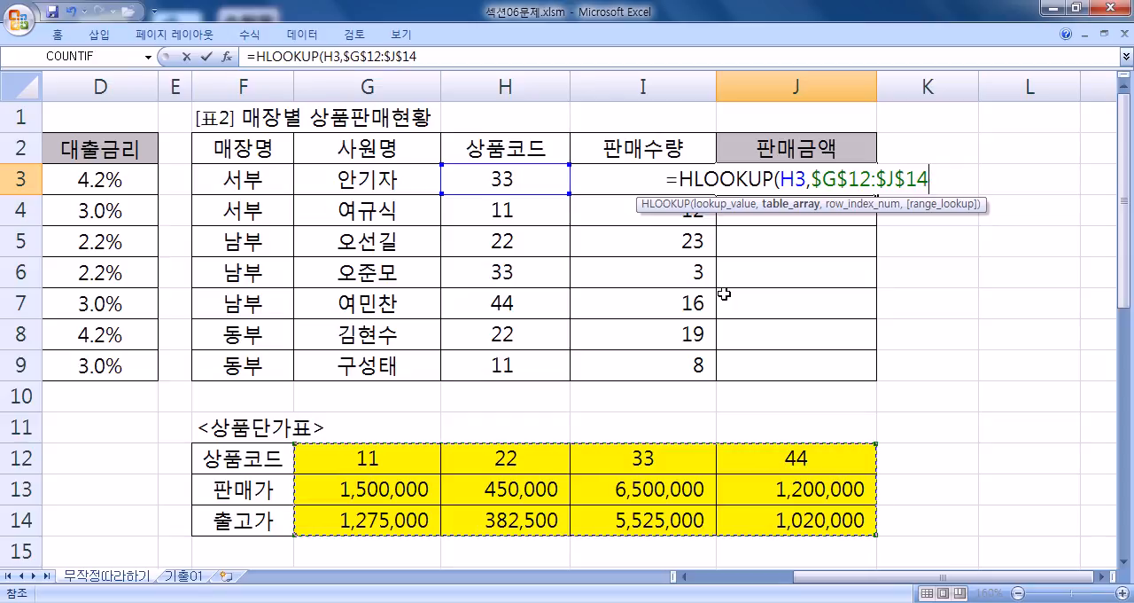
type(",")
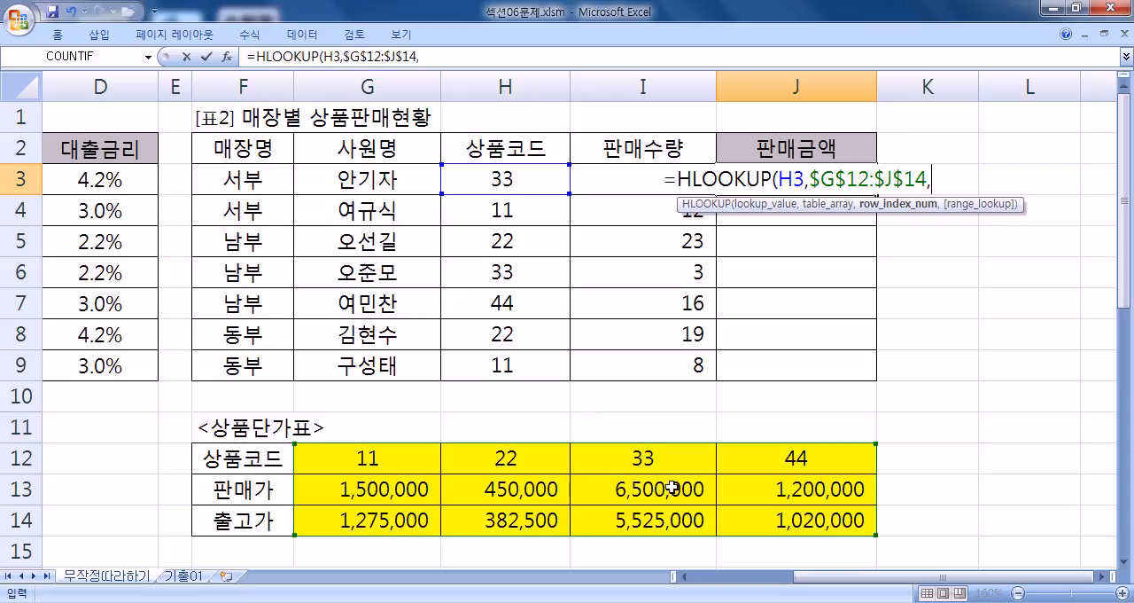
- Enter 2 as the HLOOKUP row index for the 판매가 row and check it against the lookup tables
scroll(666, 459, "down", 1)
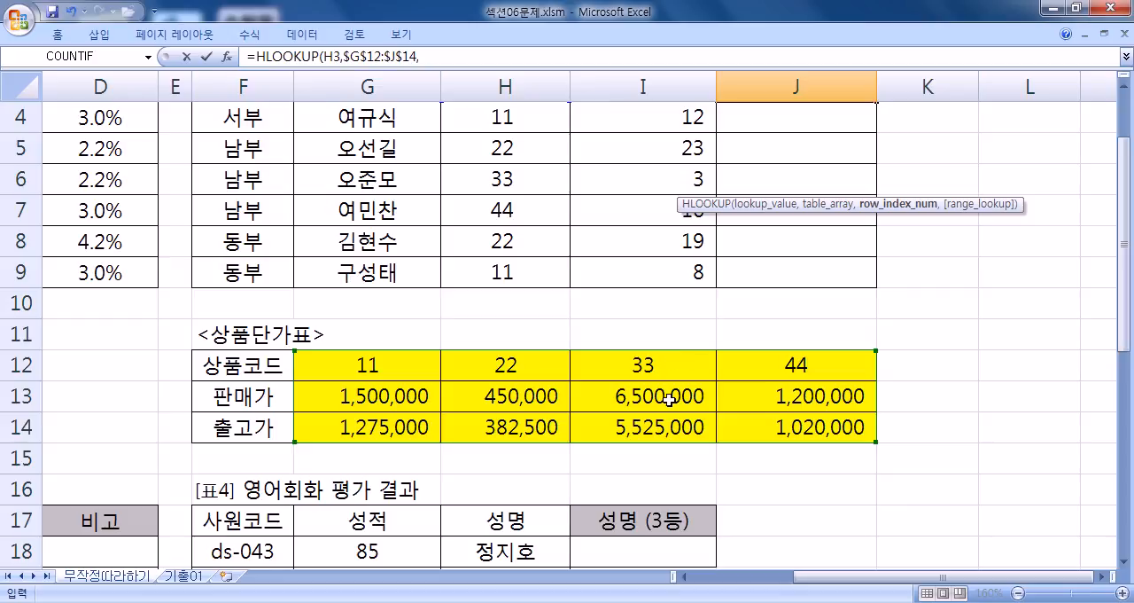
scroll(667, 404, "up", 1)
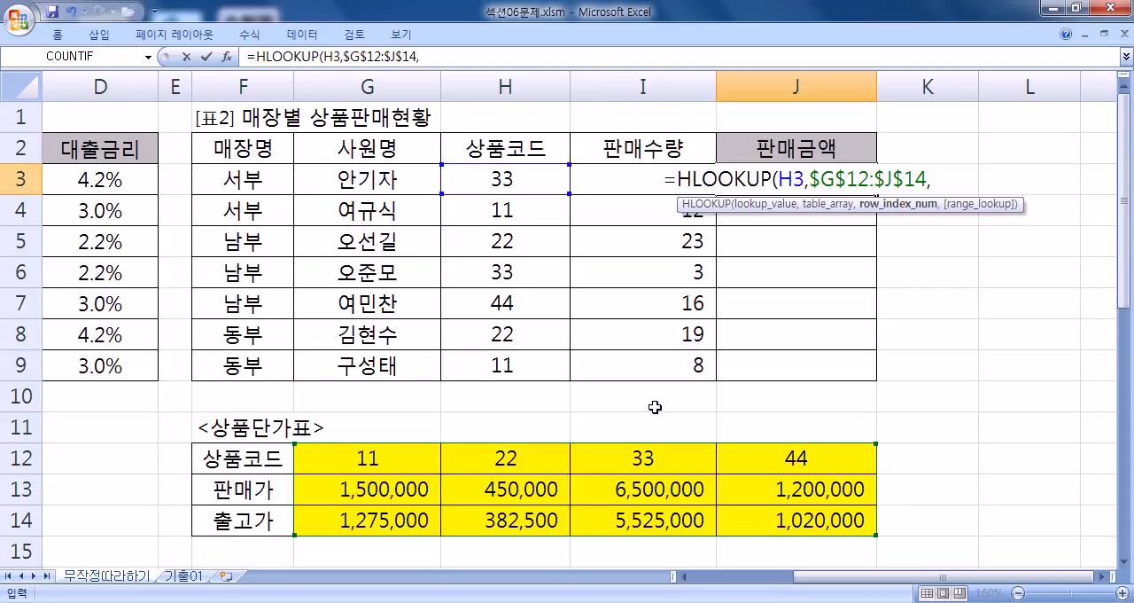
type("2")
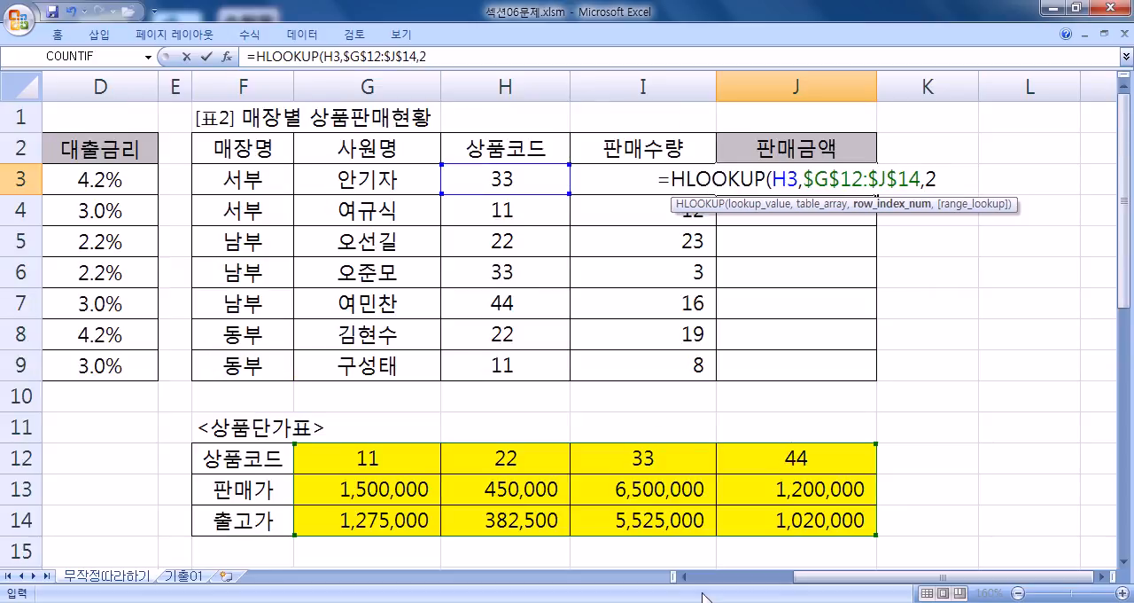
left_click_drag(813, 577, 702, 576)
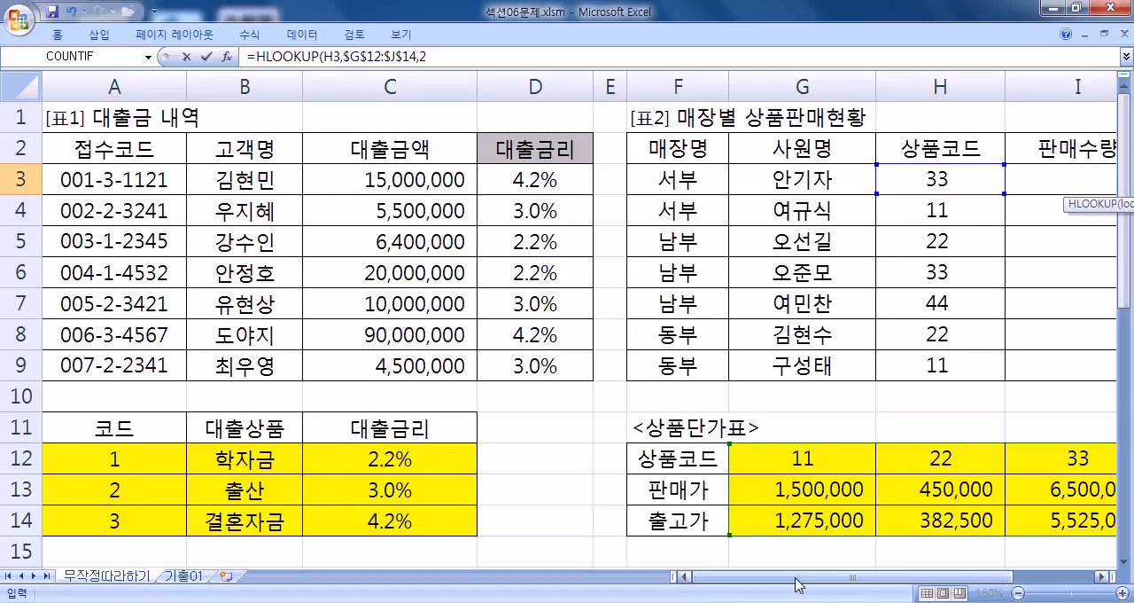
scroll(872, 531, "right", 2)
scroll(848, 379, "down", 1)
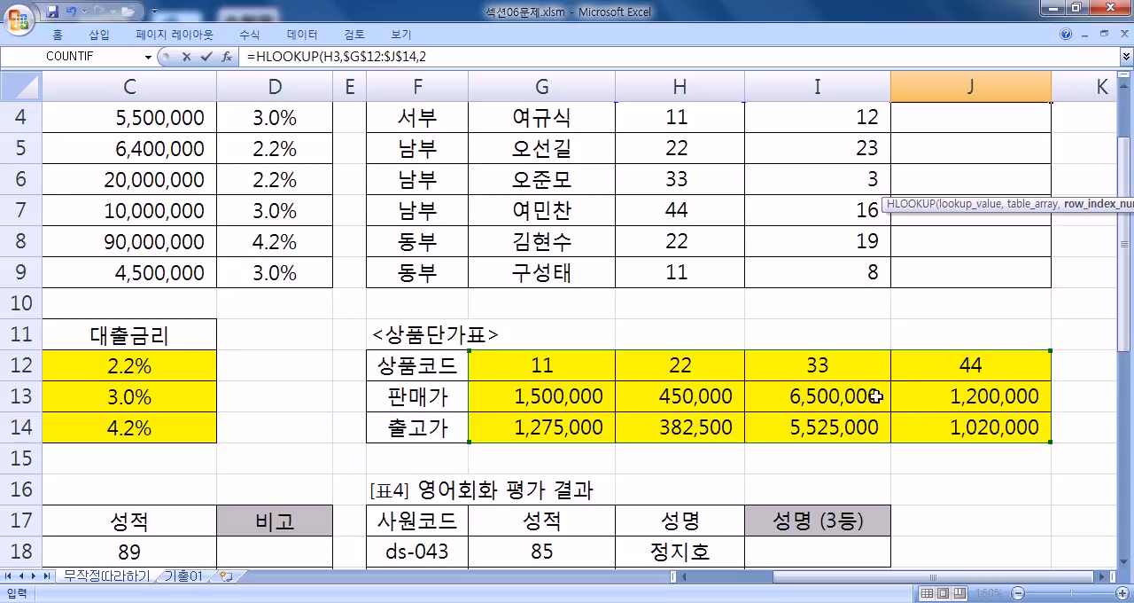
- Set the HLOOKUP match argument in J3 to 0 for an exact match and close the function's parenthesis
scroll(858, 406, "up", 1)
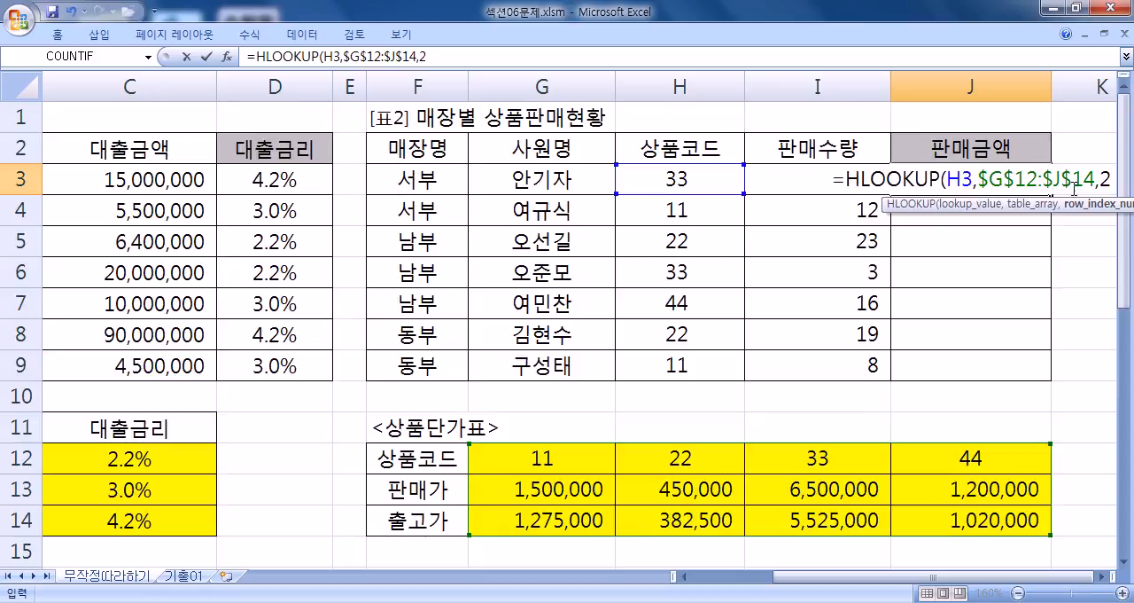
left_click(1102, 577)
type(",")
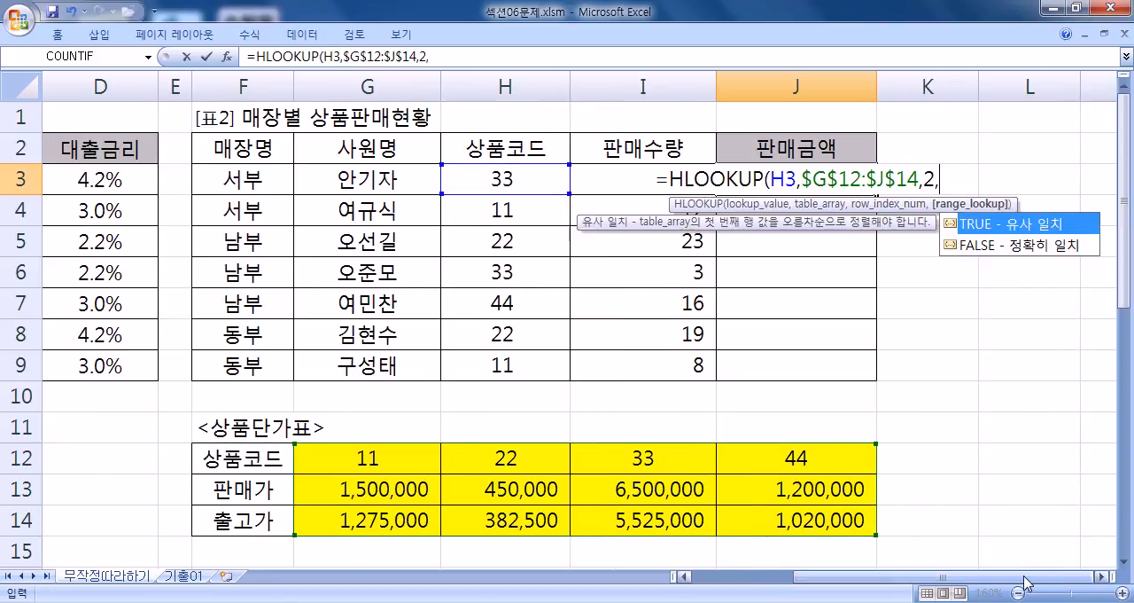
left_click(958, 247)
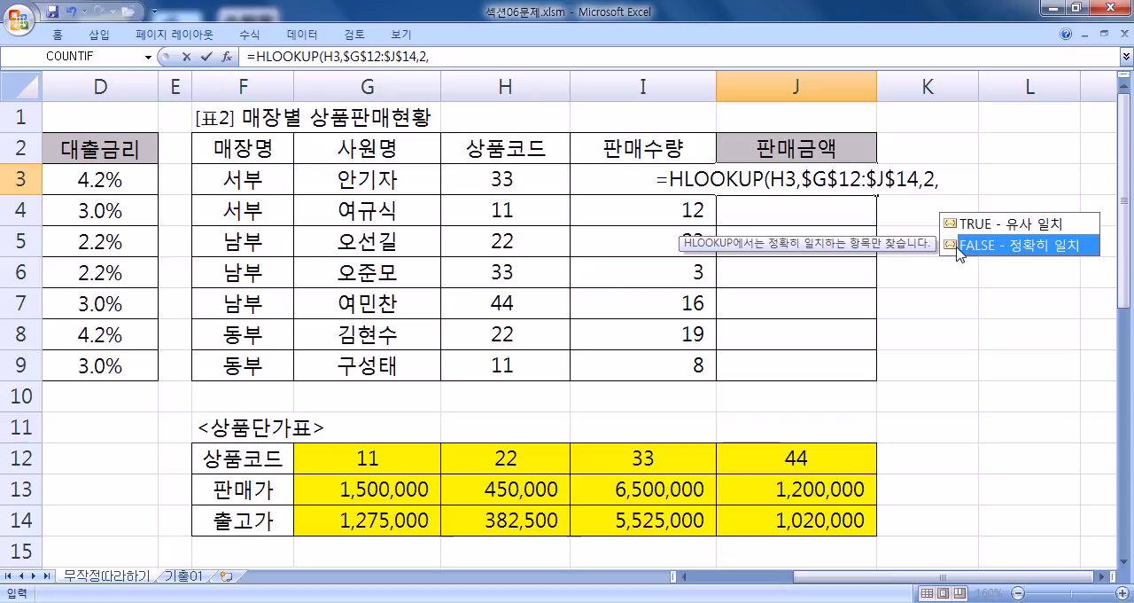
double_click(958, 248)
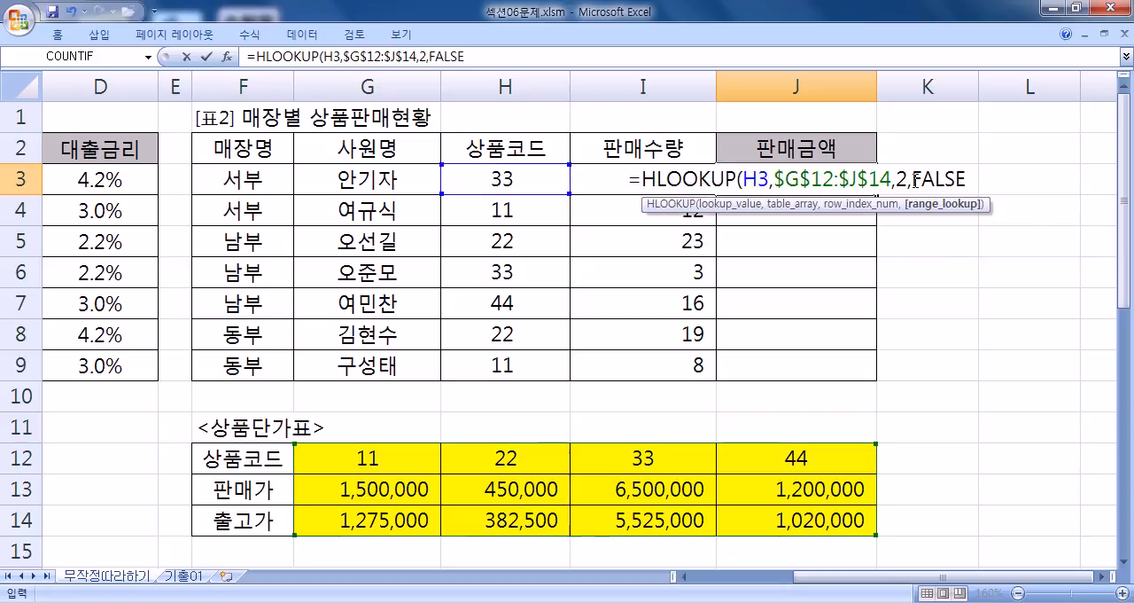
left_click_drag(913, 180, 975, 180)
type("0")
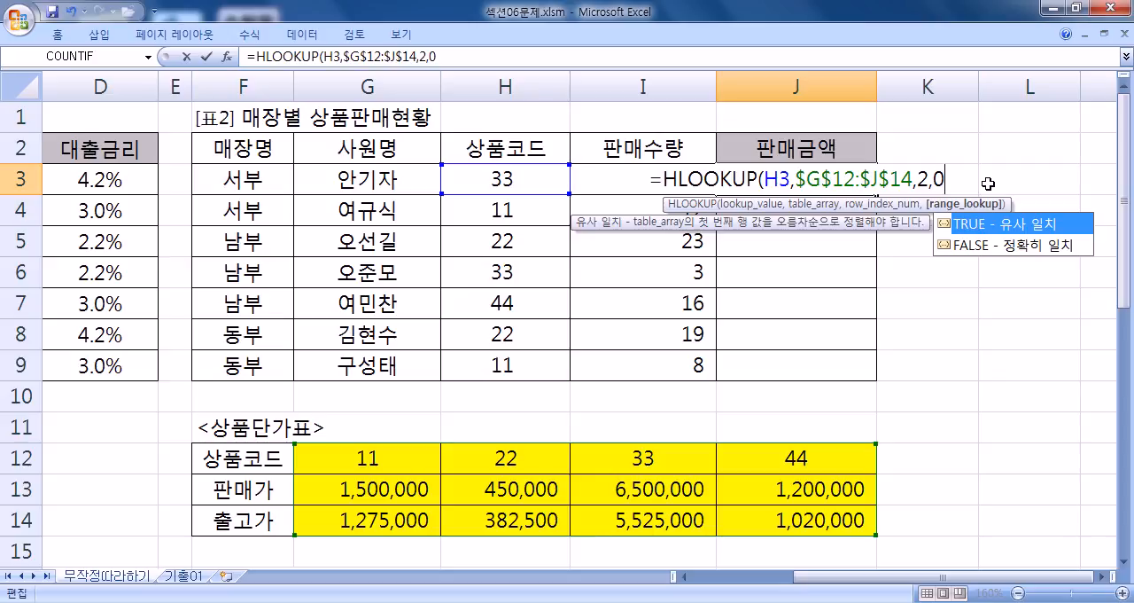
type(")")
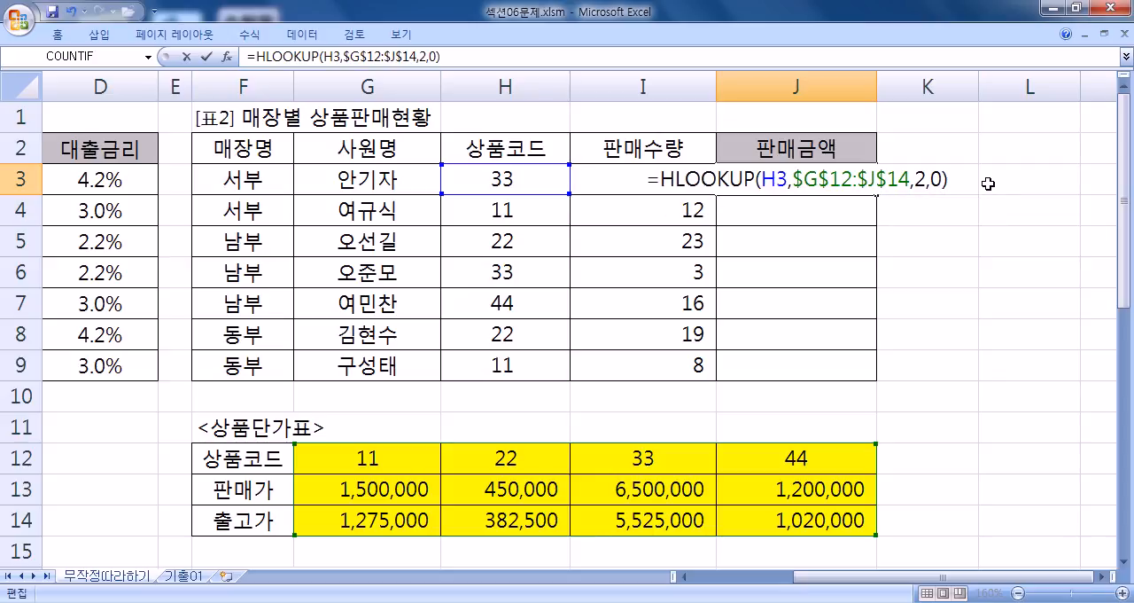
type("*")
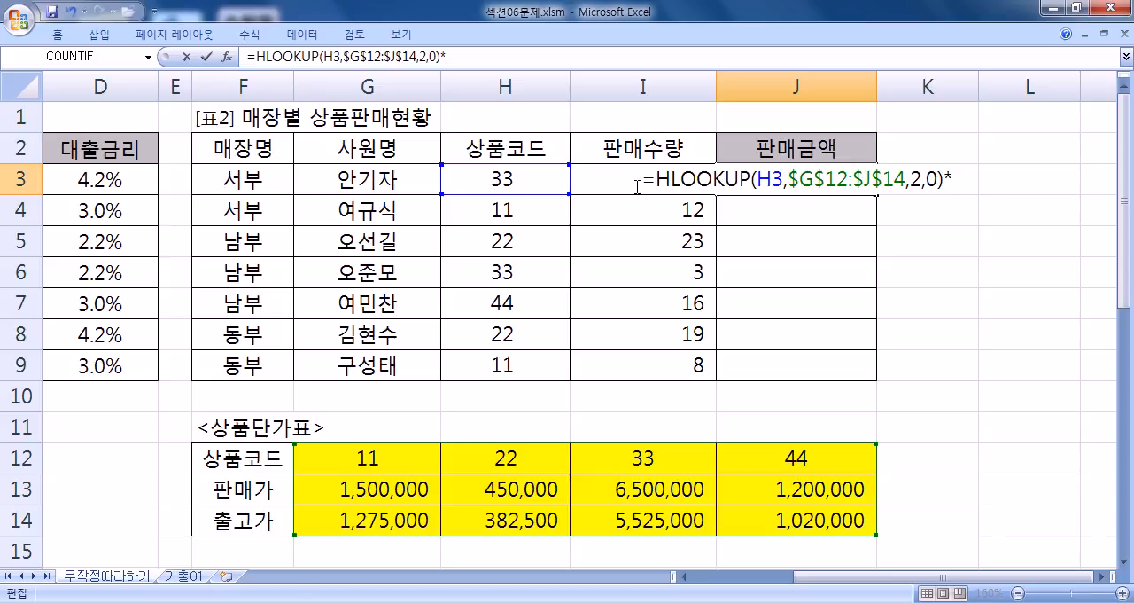
- Multiply the HLOOKUP in J3 by the 판매수량 in I3 and copy the formula down through J9
left_click(577, 179)
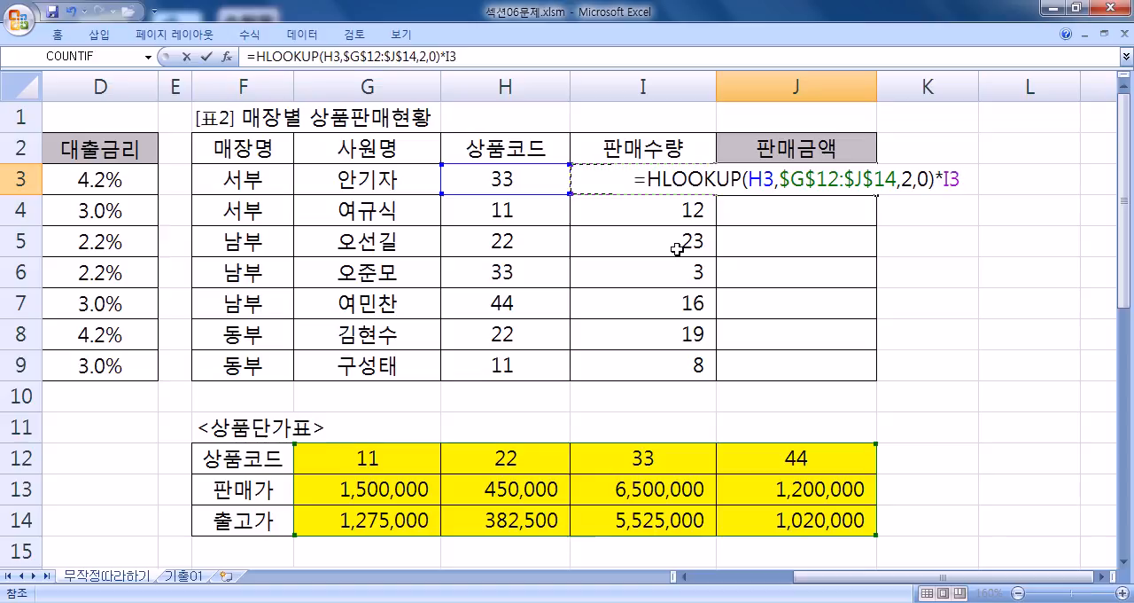
key("Return")
left_click(851, 179)
left_click_drag(877, 195, 869, 372)
left_click(757, 178)
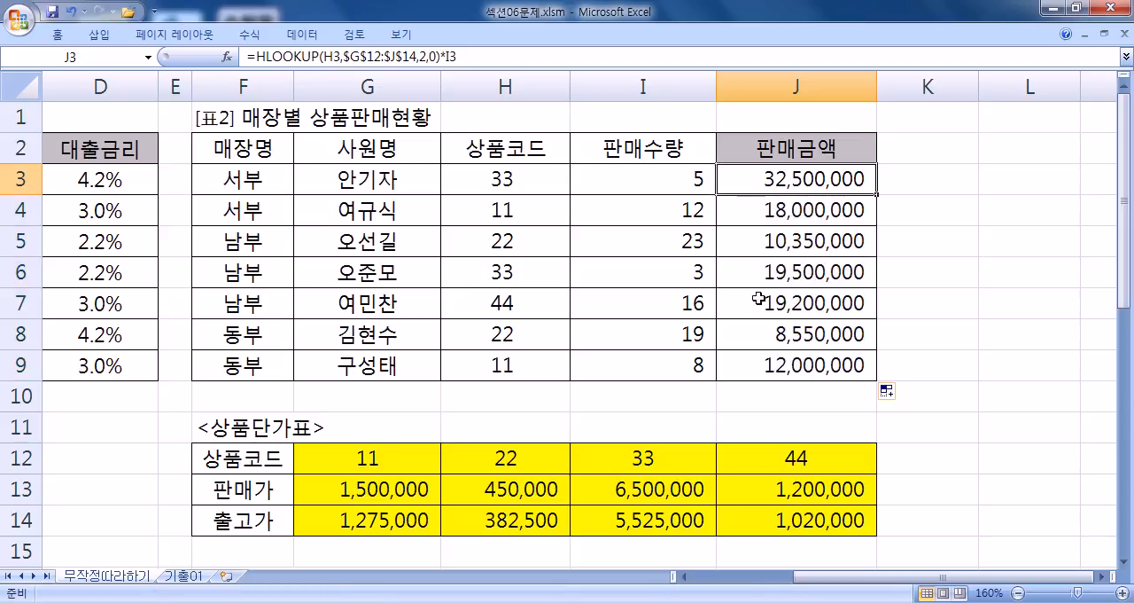
- Review J3's formula, re-enter it unchanged and copy it down through J9 again, checking the formula in J9
key("F2")
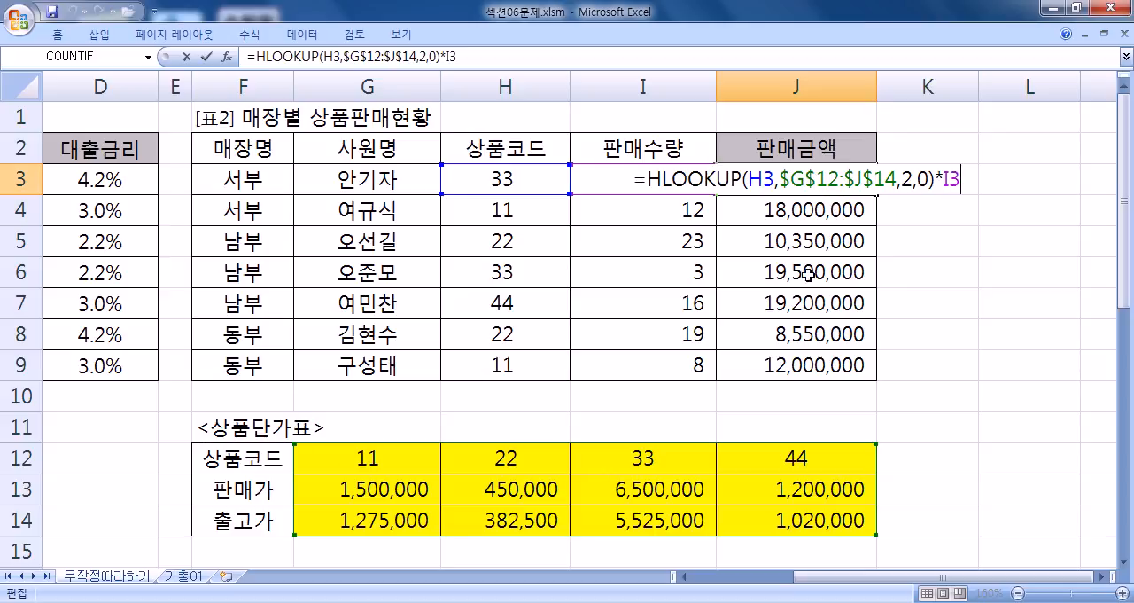
key("ctrl+Return")
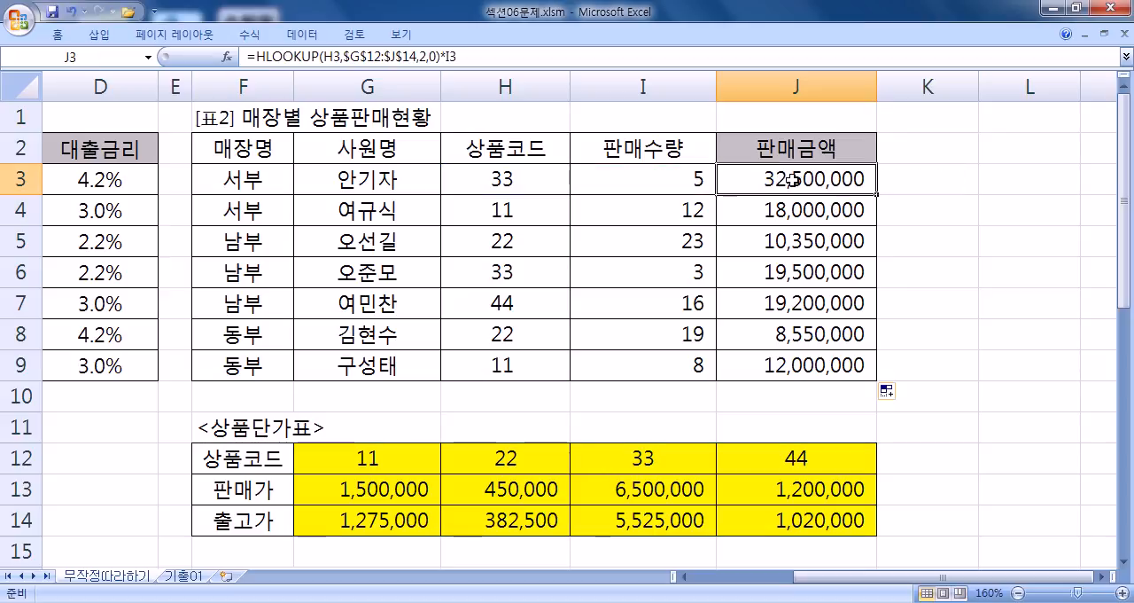
left_click_drag(877, 195, 875, 369)
left_click(803, 363)
scroll(728, 368, "down", 2)
scroll(484, 285, "up", 2)
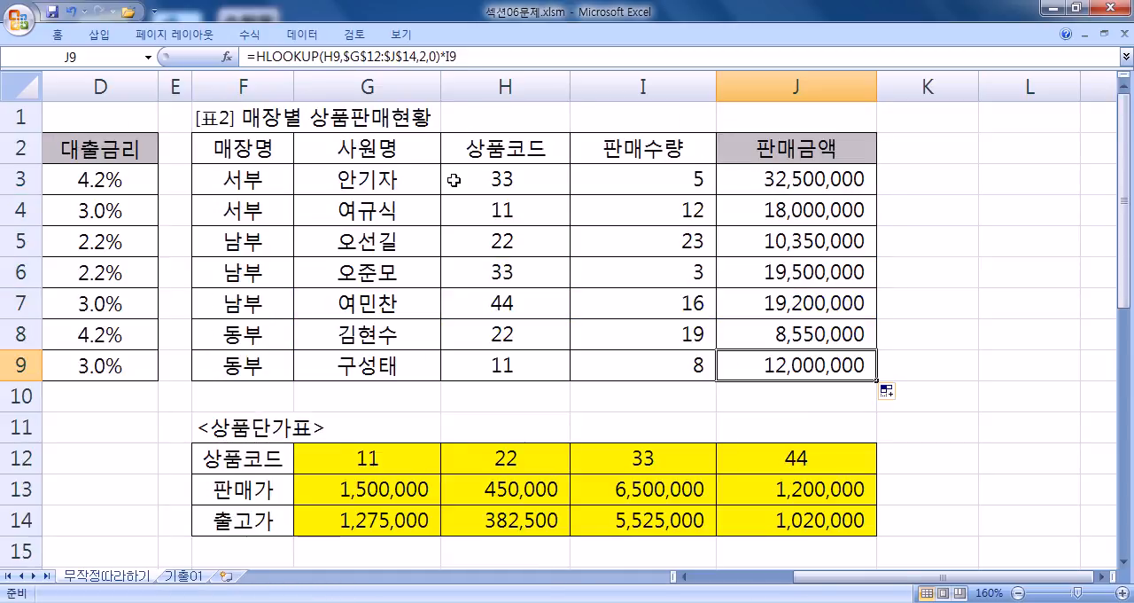
- Examine the 상품코드, 판매수량 and 판매금액 in row 3 of 표2 against the 상품단가표 range G12:J14
left_click(526, 176)
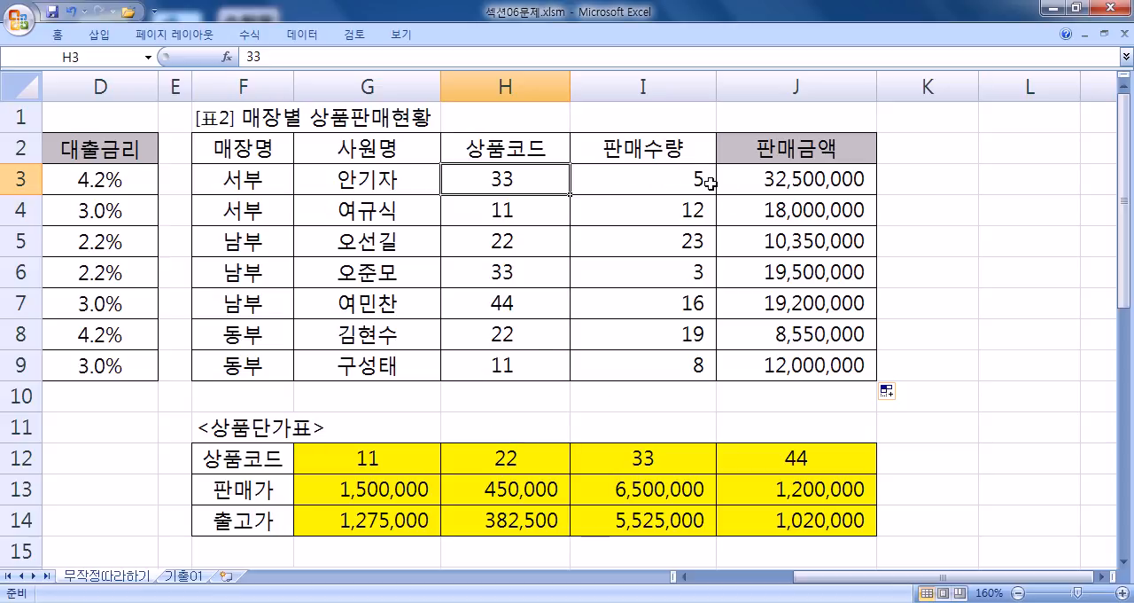
left_click(640, 177)
left_click_drag(802, 178, 288, 176)
left_click(519, 179)
left_click(588, 180)
left_click(519, 178)
left_click(588, 179)
scroll(477, 241, "down", 2)
left_click_drag(370, 270, 827, 326)
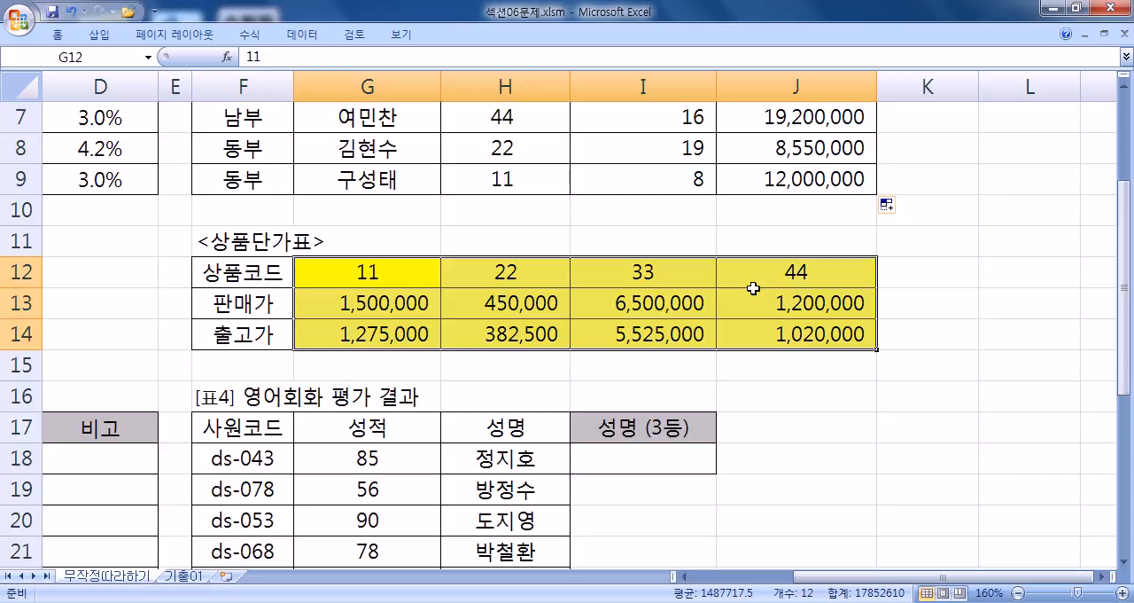
- Select D18, the first 비고 cell of the 표3 성적표
key("Home")
scroll(686, 286, "down", 3)
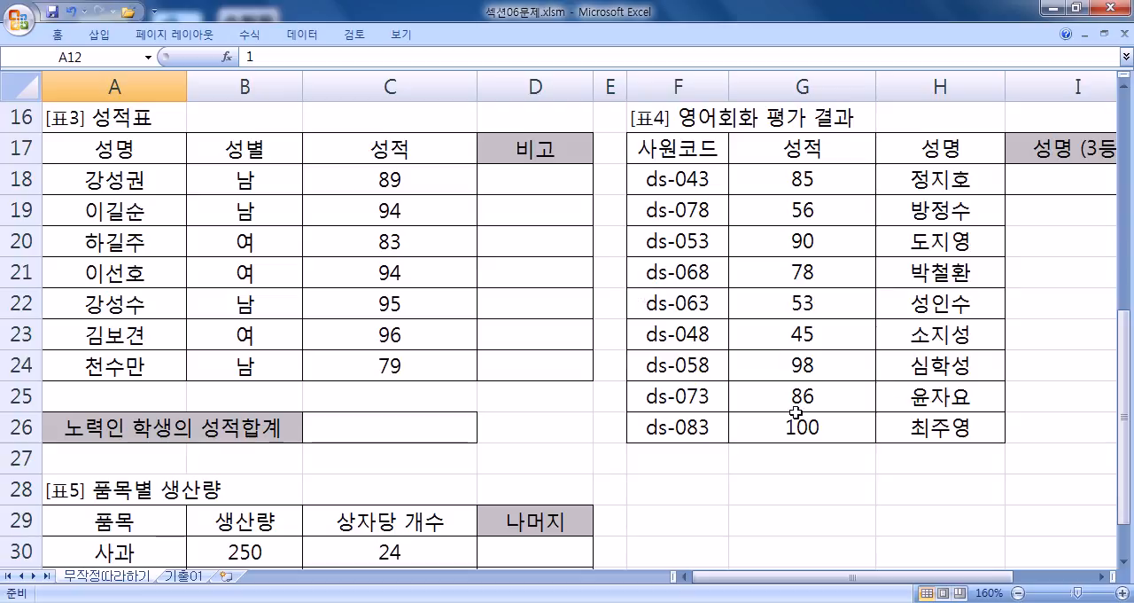
left_click(524, 180)
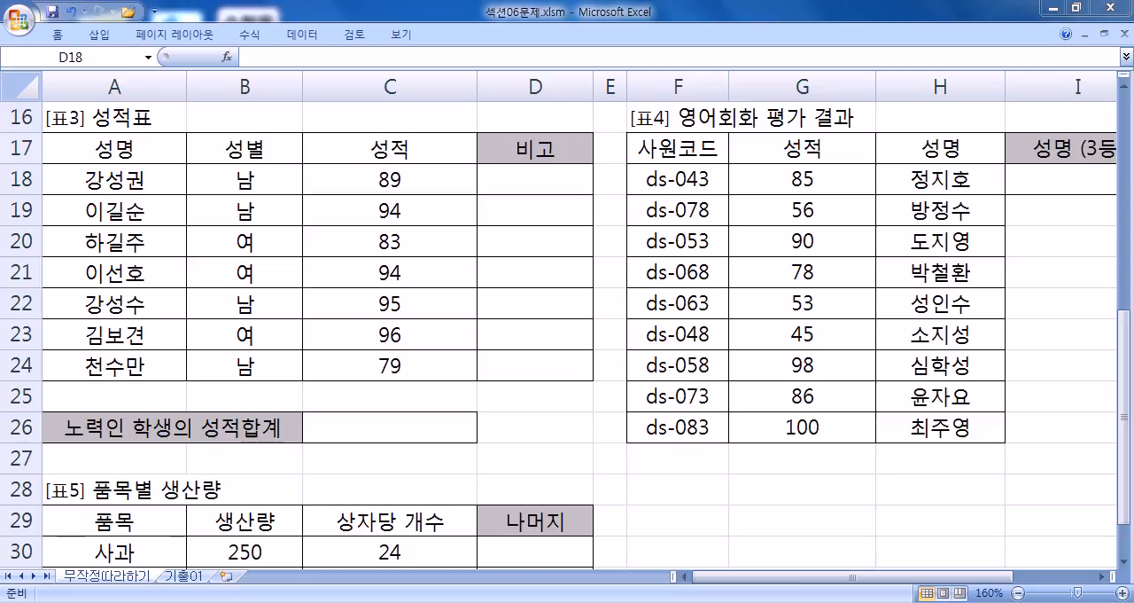
- Switch to Notepad and write =V(H)LOOKUP below the VLOOKUP and HLOOKUP notes, leaving a blank line between
left_click(576, 601)
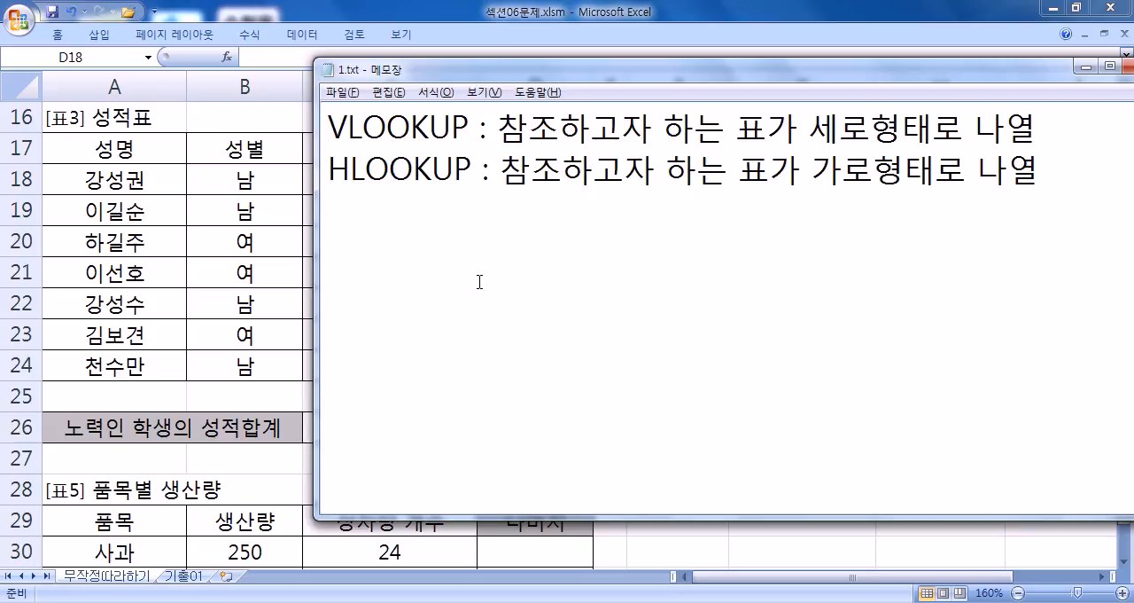
type("V(H)LOOKUP")
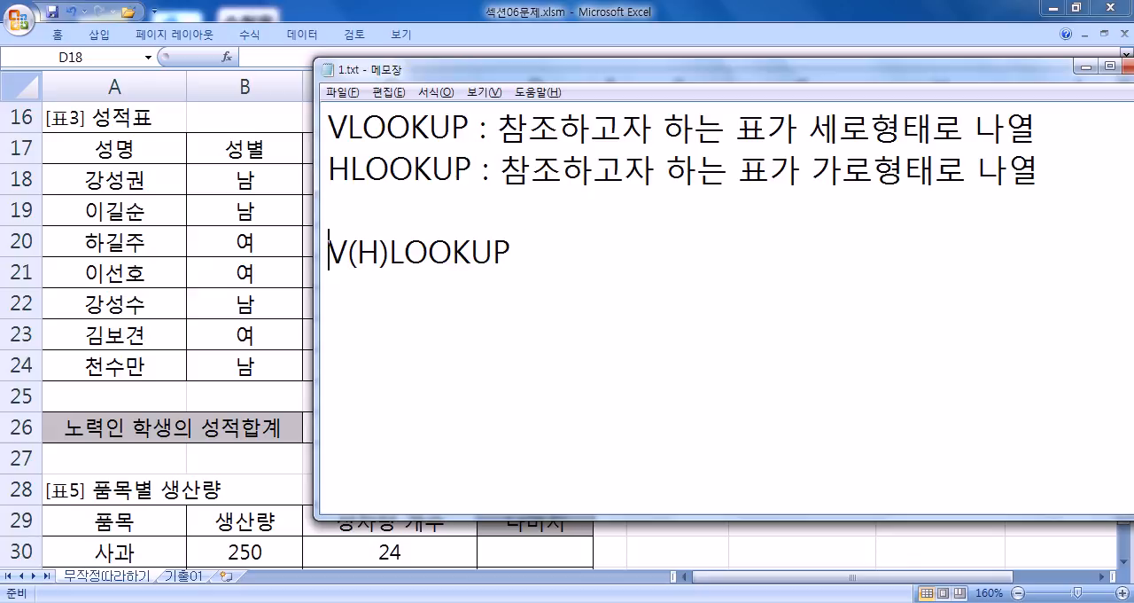
type("=")
key("End")
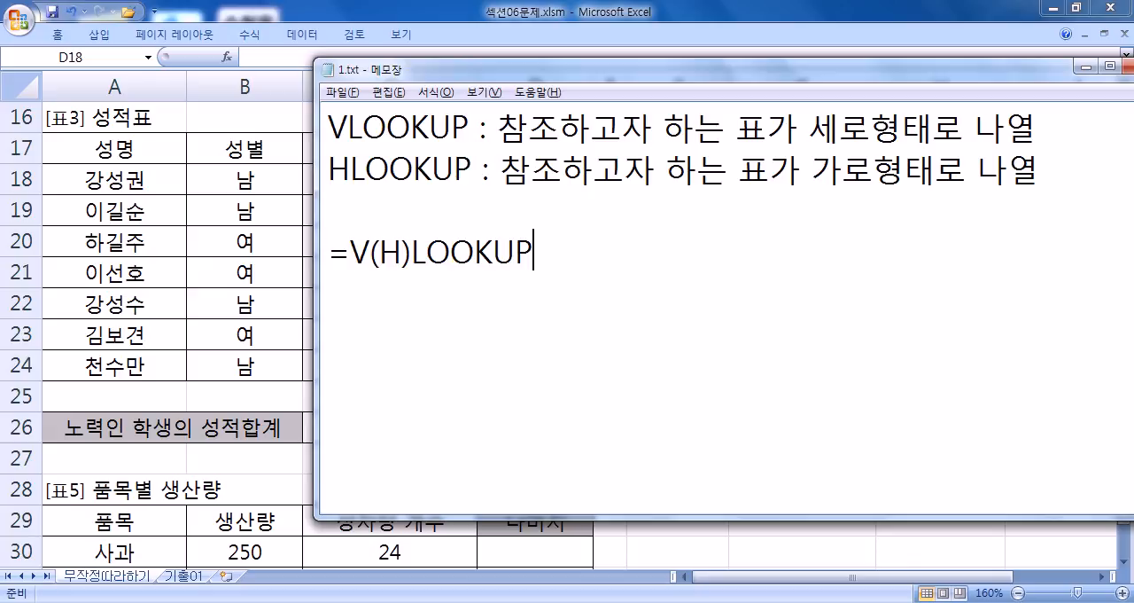
- Add the first three V(H)LOOKUP arguments as "(찾는 값, 코드 표, 해당 칸/줄,"
type("차")
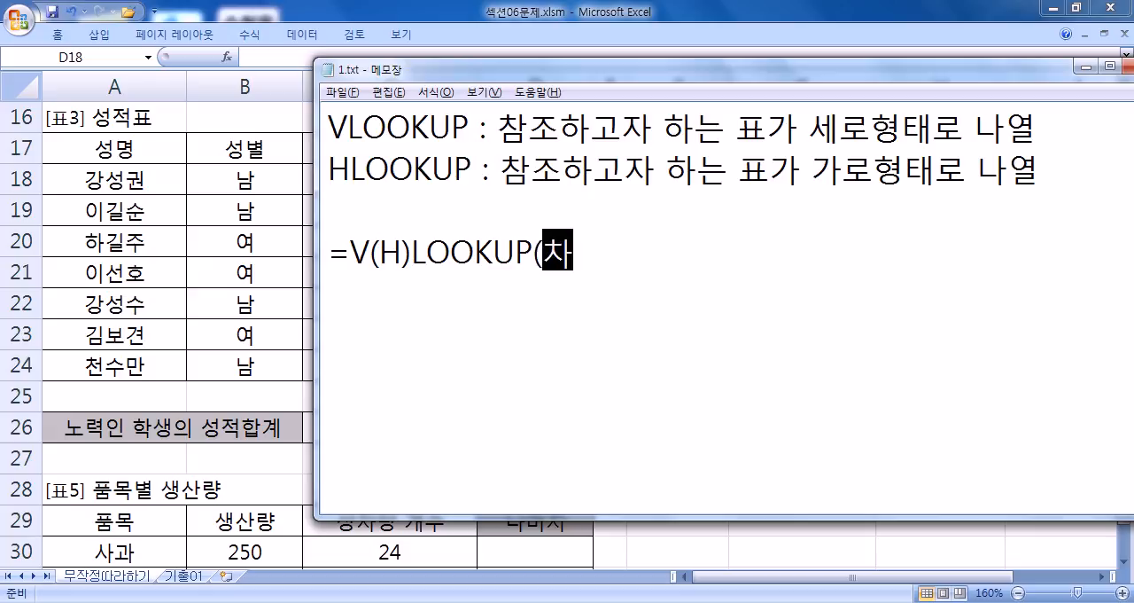
type("ㅈ는 값, ")
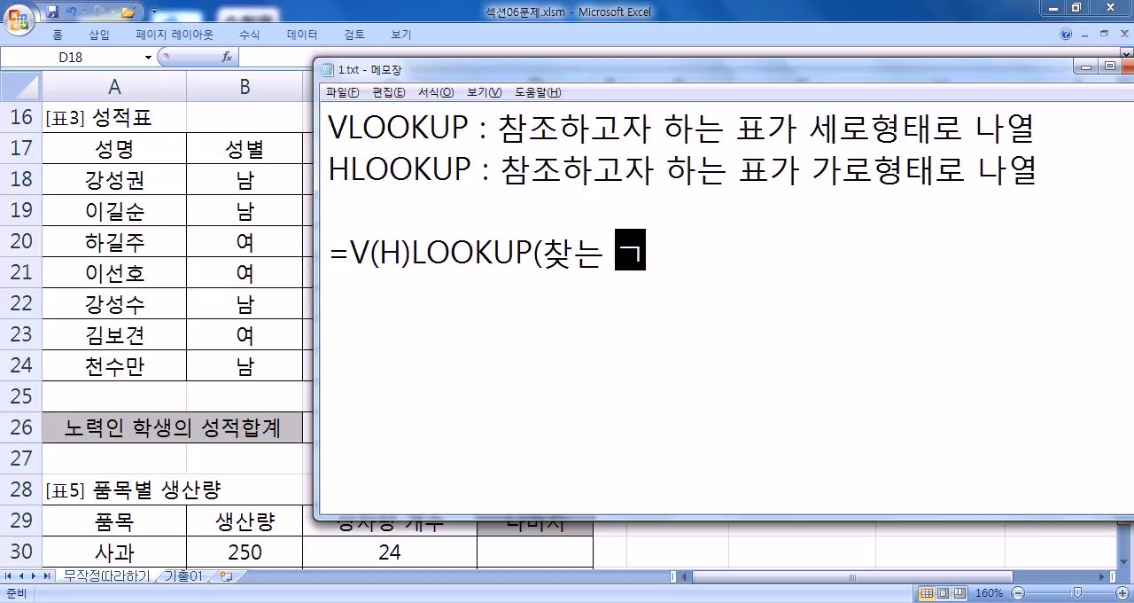
type("코드")
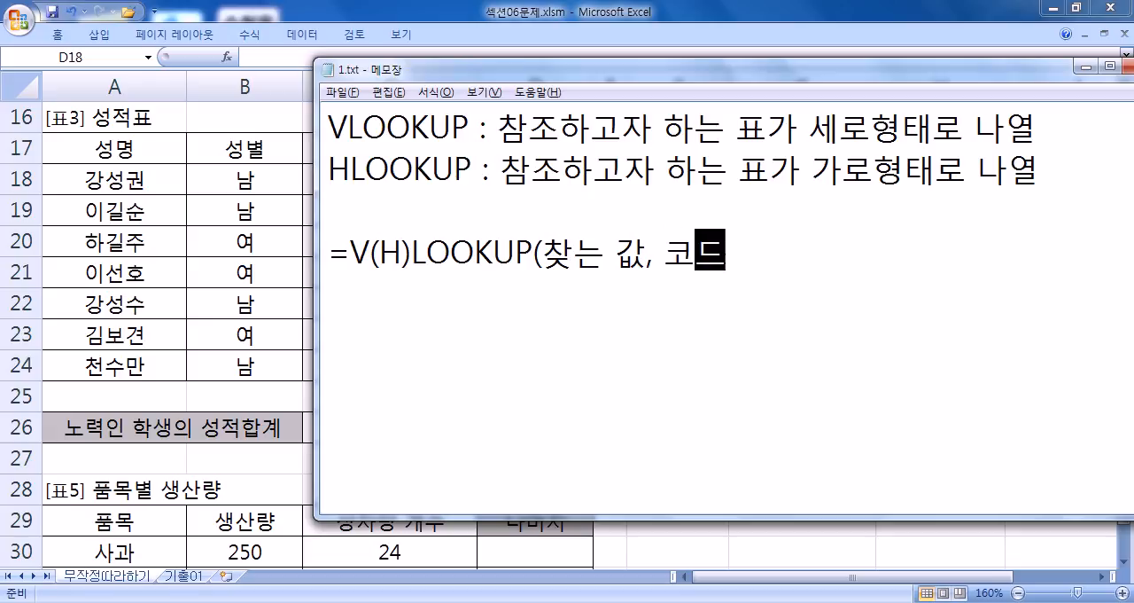
type(" 표, 해당")
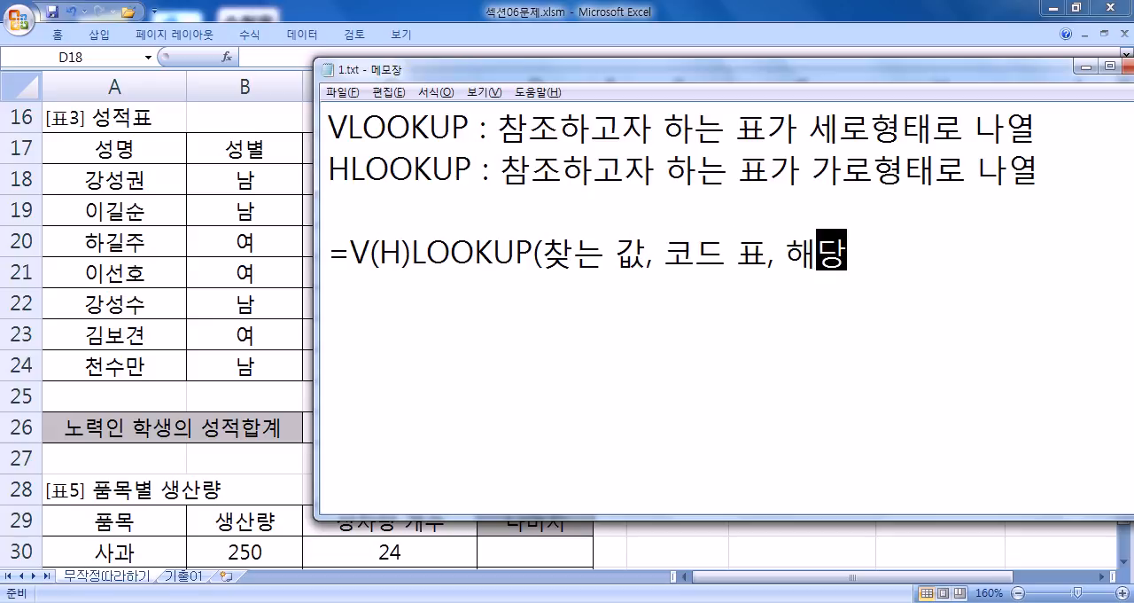
type(" 줄/칸")
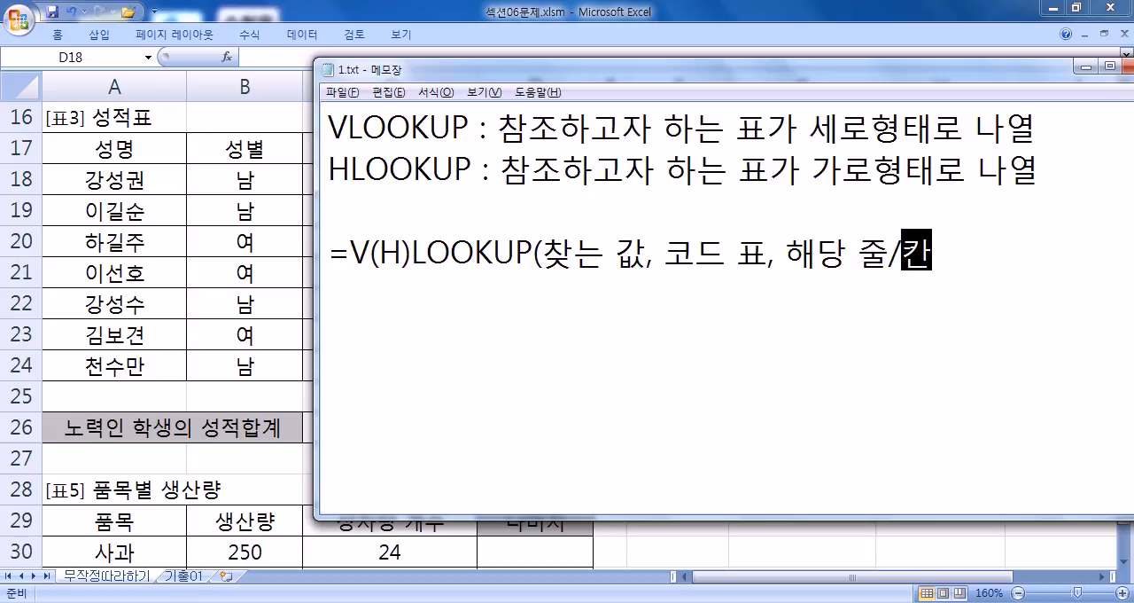
key("BackSpace")
key("BackSpace")
key("BackSpace")
key("BackSpace")
key("BackSpace")
type("칸/줄,")
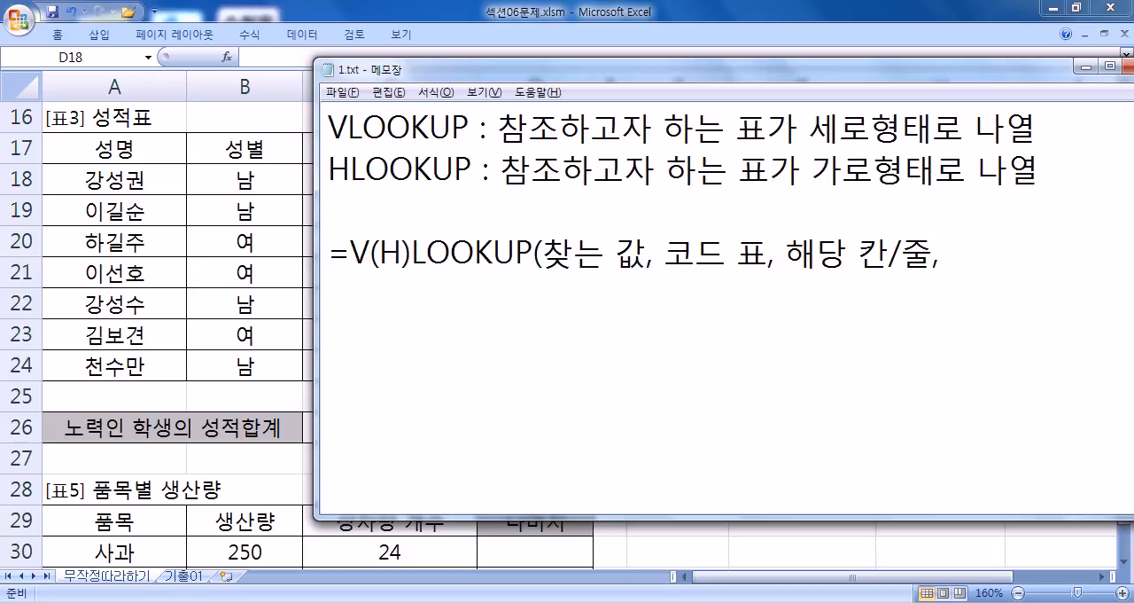
- Complete the V(H)LOOKUP syntax with the last argument "비슷/반드시 일치)"
type("비슷/반")
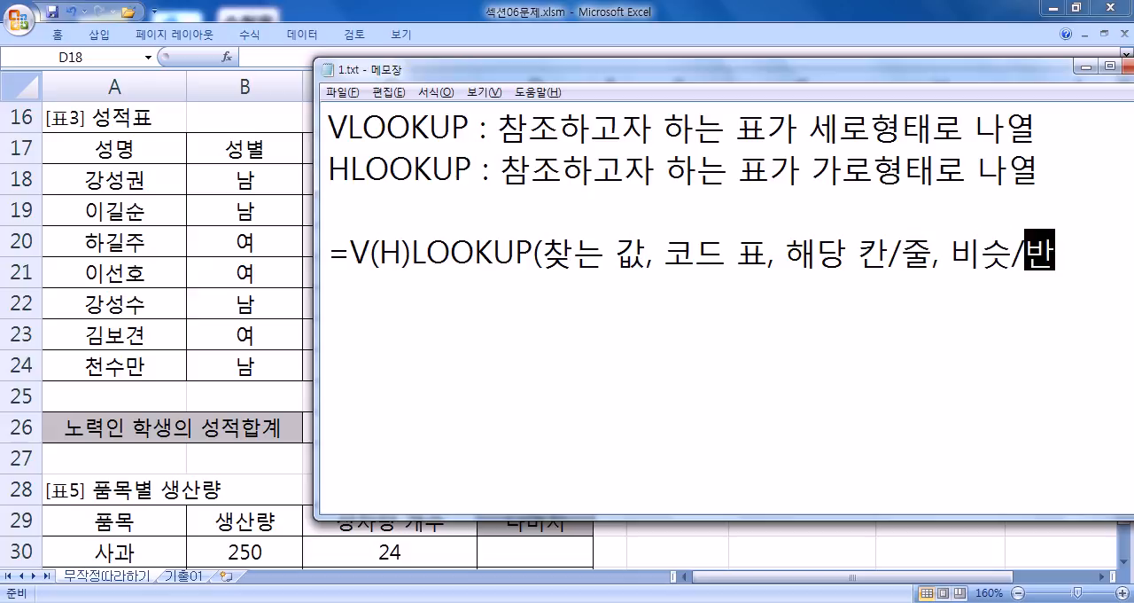
type("듯시일치)")
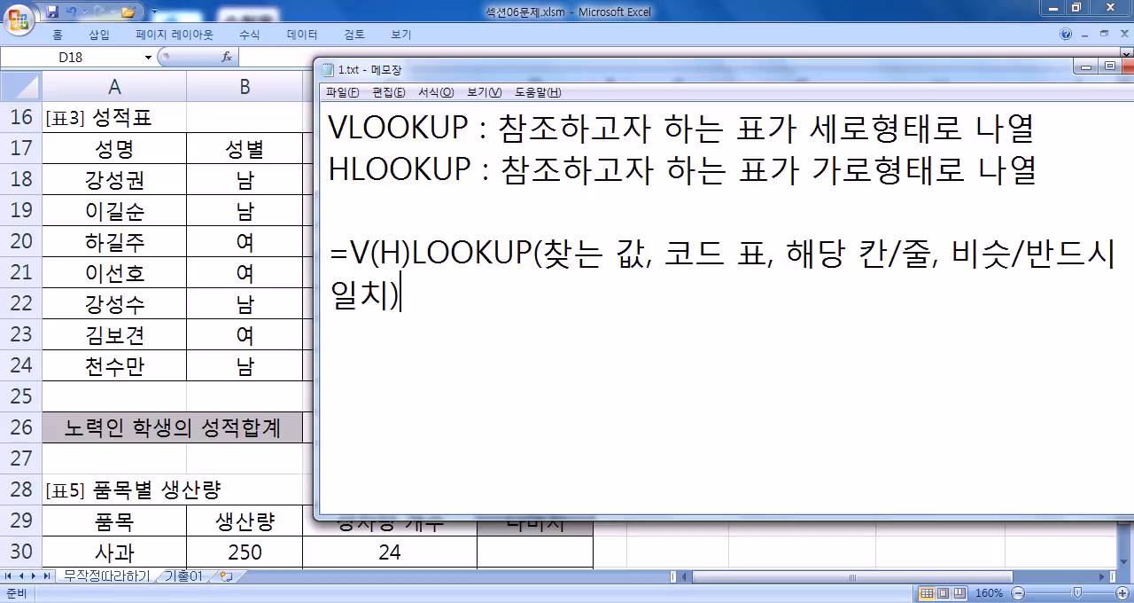
- Move and widen the Notepad window so the V(H)LOOKUP syntax fits on one line, and highlight 반드시 일치 and 비슷
left_click_drag(392, 76, 302, 72)
left_click_drag(229, 84, 32, 84)
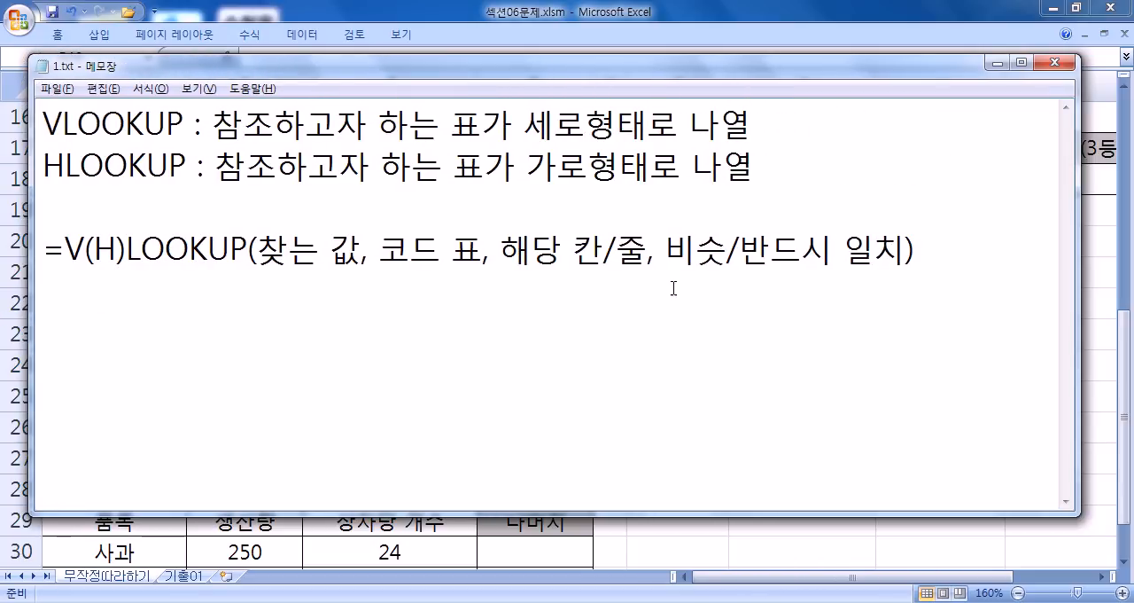
left_click_drag(739, 250, 909, 251)
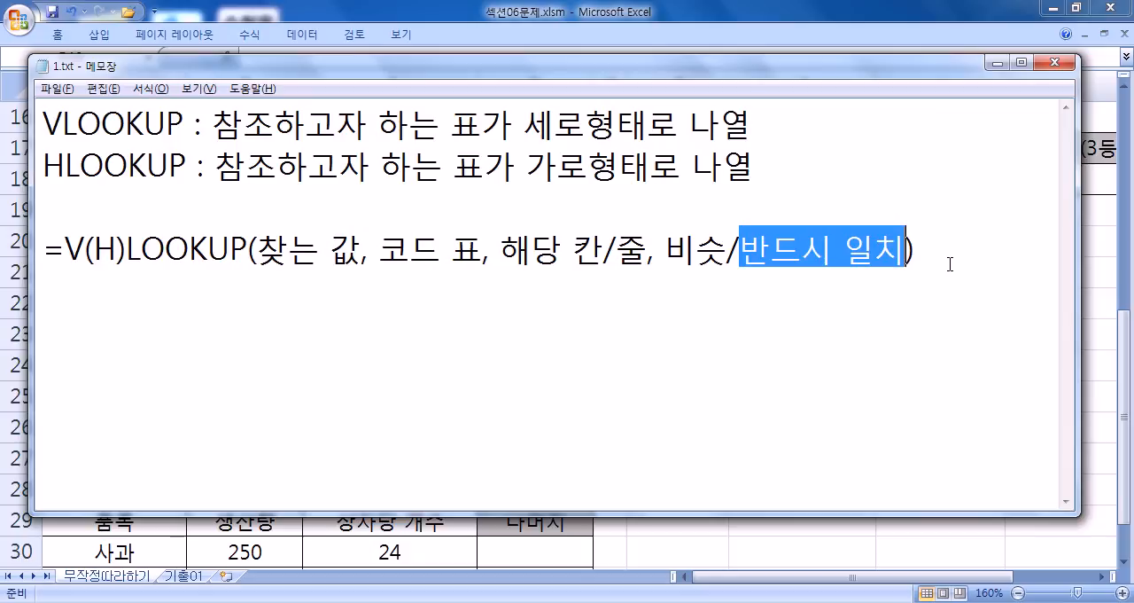
left_click_drag(667, 251, 727, 251)
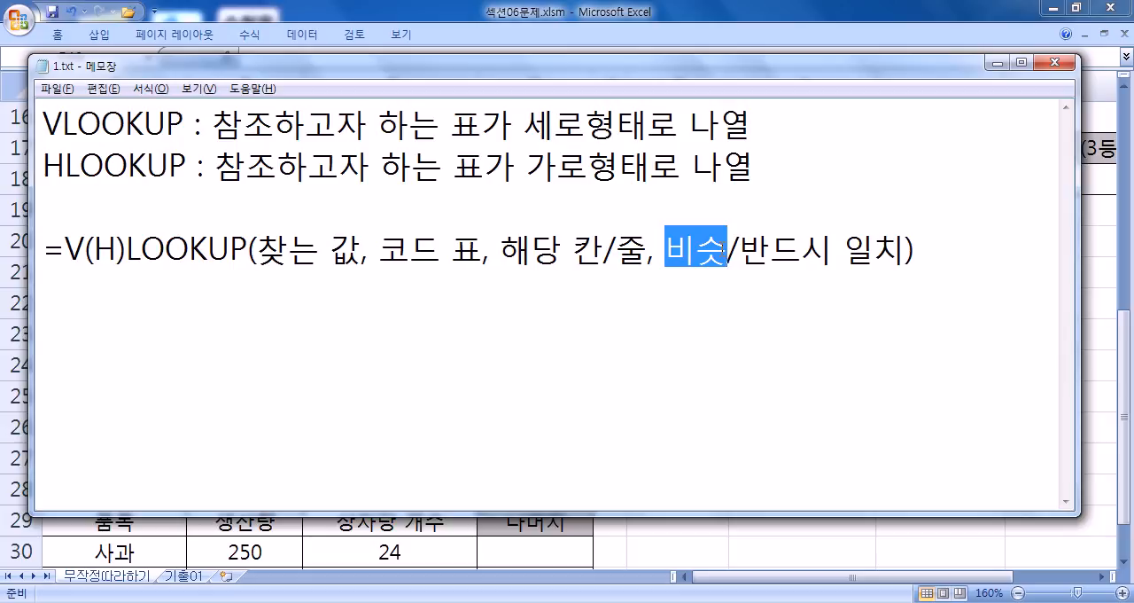
- Start a new line below the V(H)LOOKUP syntax in the notes with "=RANK("
key("End")
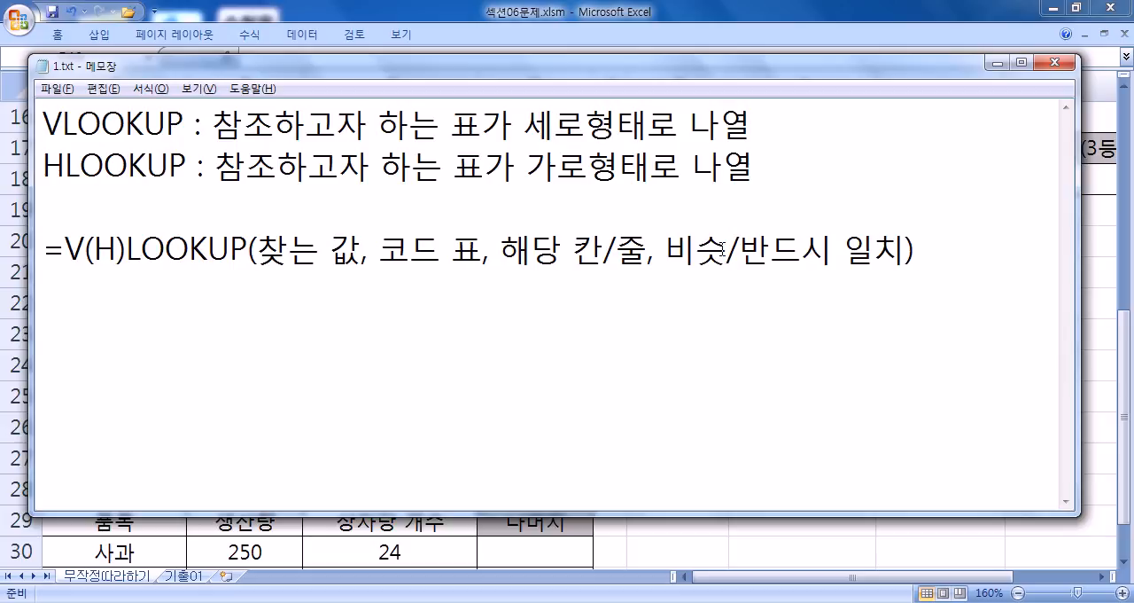
key("Return")
type("=구")
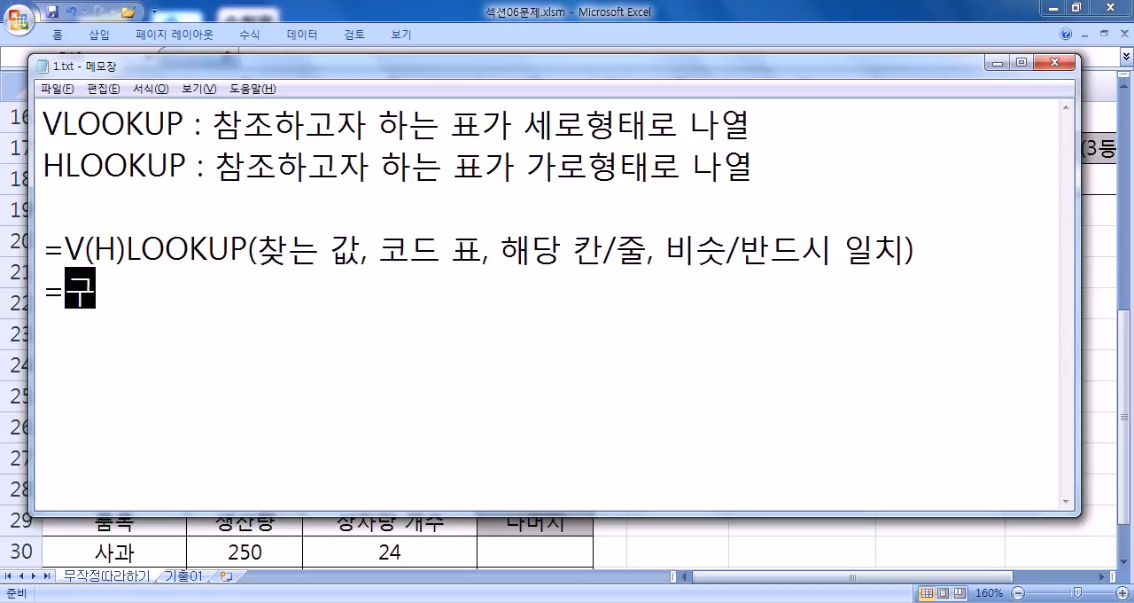
key("BackSpace")
- Add the first two RANK arguments as "순위를 구하는 값, 범위,"
key("BackSpace")
type("RANK")
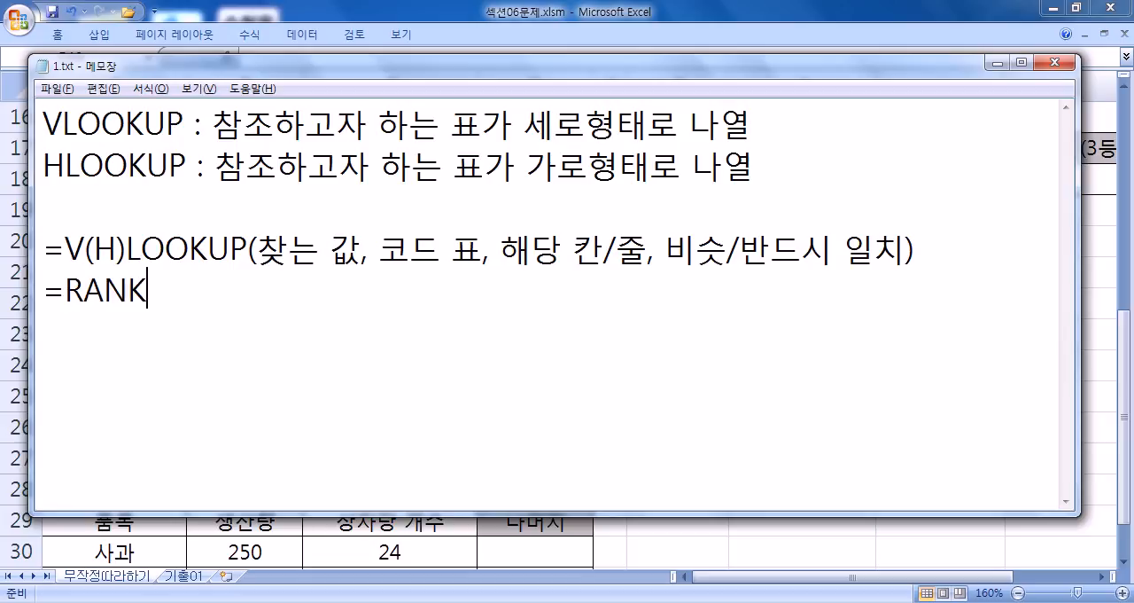
type("( R")
key("BackSpace")
key("BackSpace")
type("값")
key("BackSpace")
type("순위를 ")
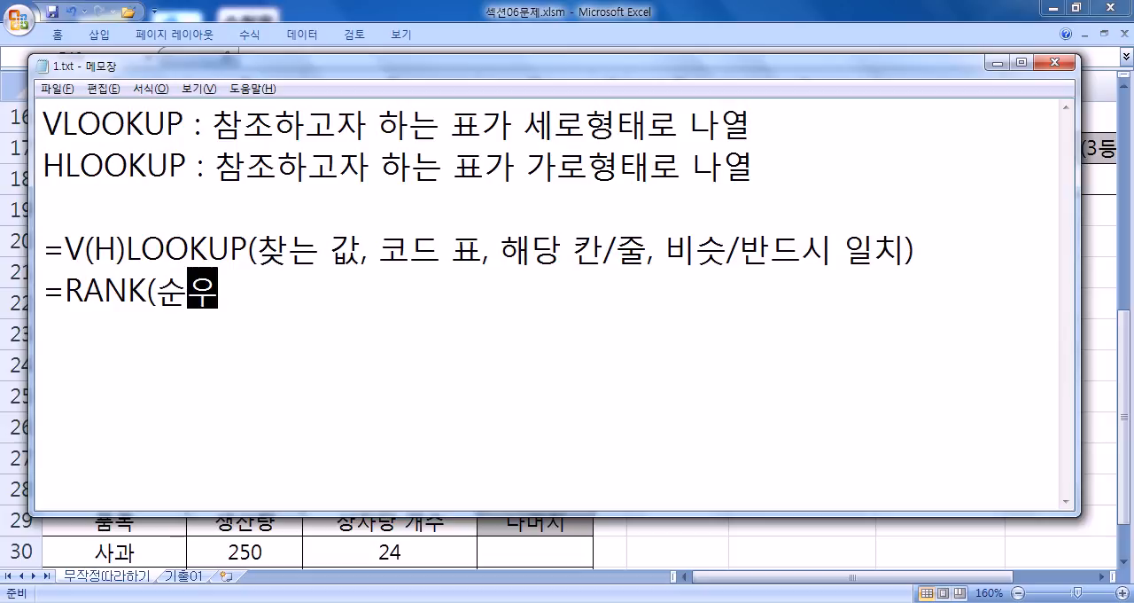
type("구하는")
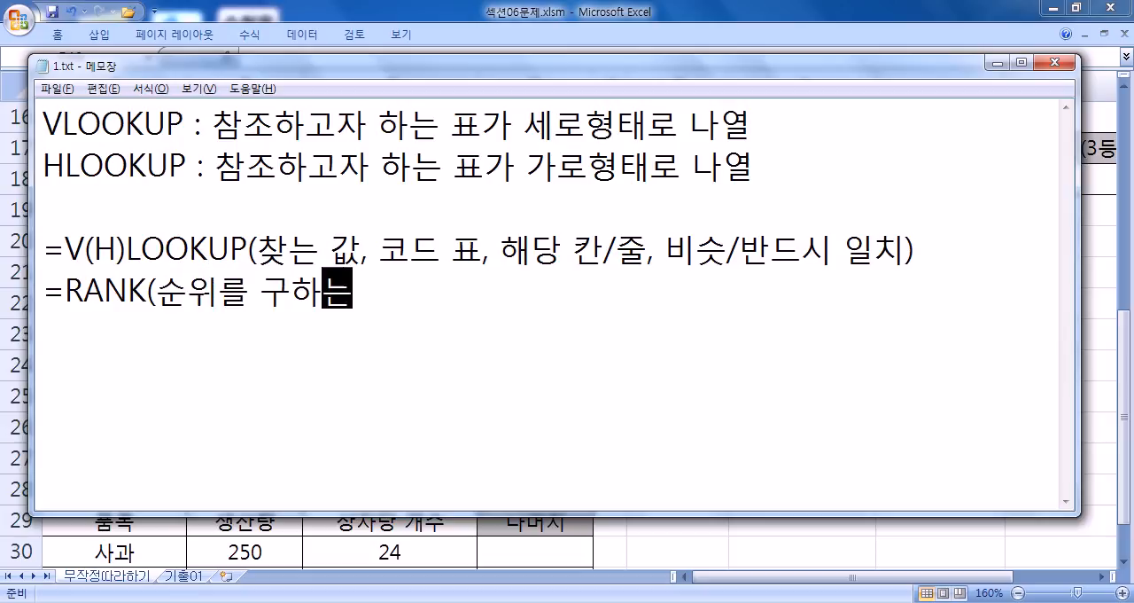
type(" 값, ")
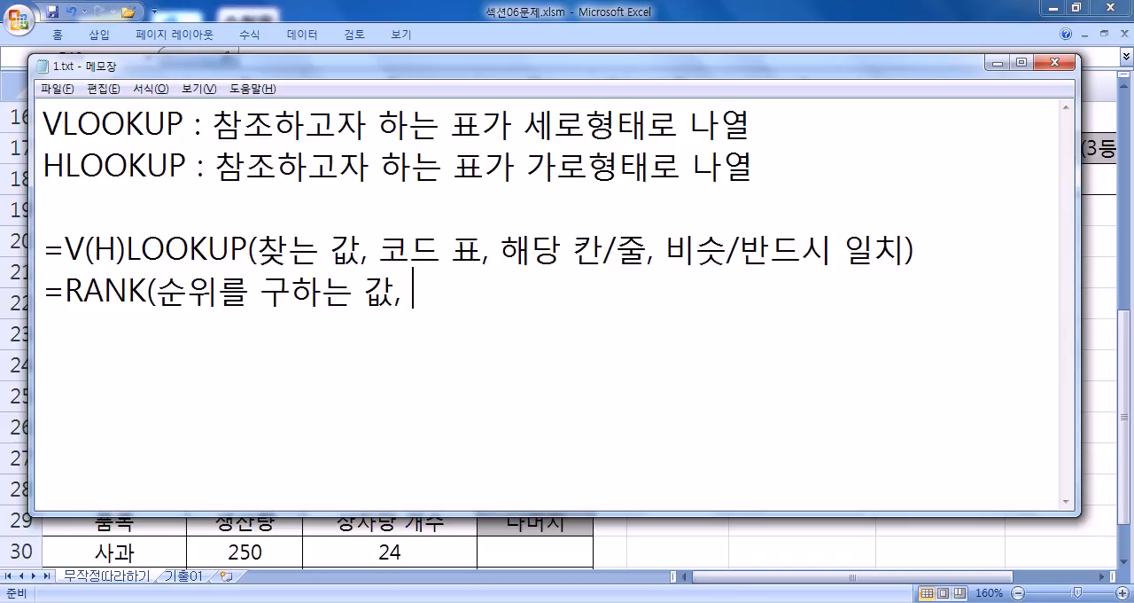
type("범위, ")
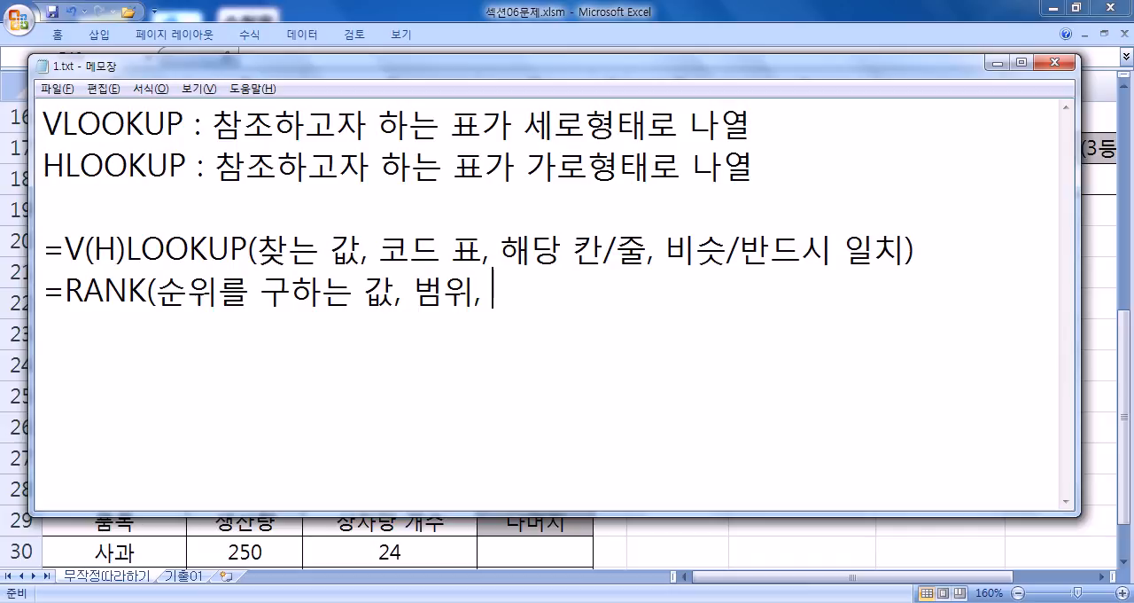
type("큰자")
- Complete the RANK syntax with the last argument "내림/오름 차순)"
key("BackSpace")
key("BackSpace")
key("BackSpace")
key("BackSpace")
type("내림")
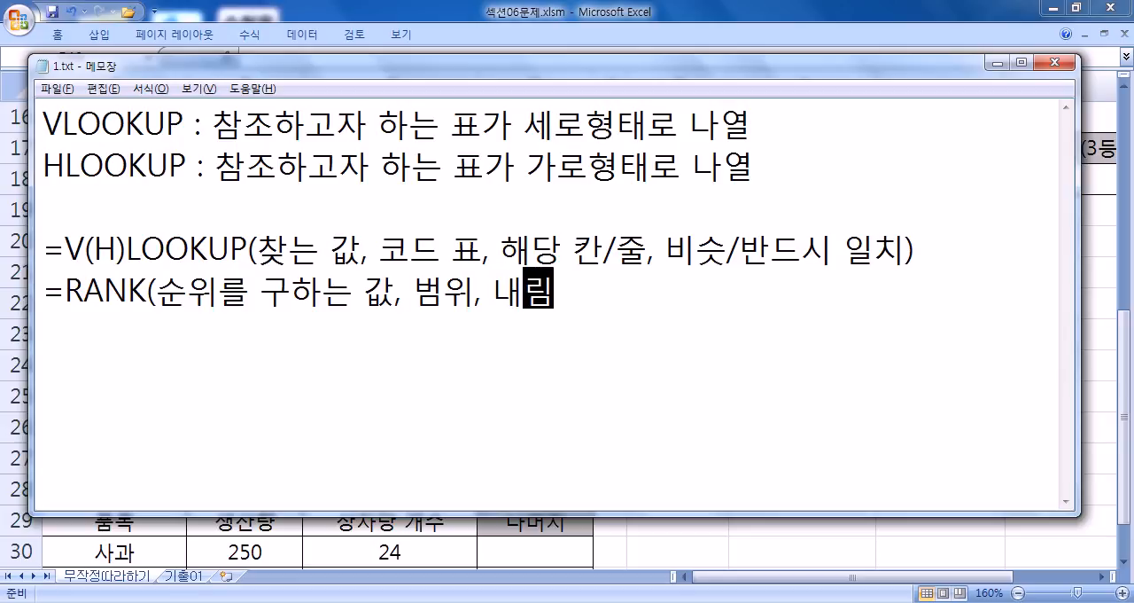
type("/차순")
key("BackSpace")
key("BackSpace")
key("BackSpace")
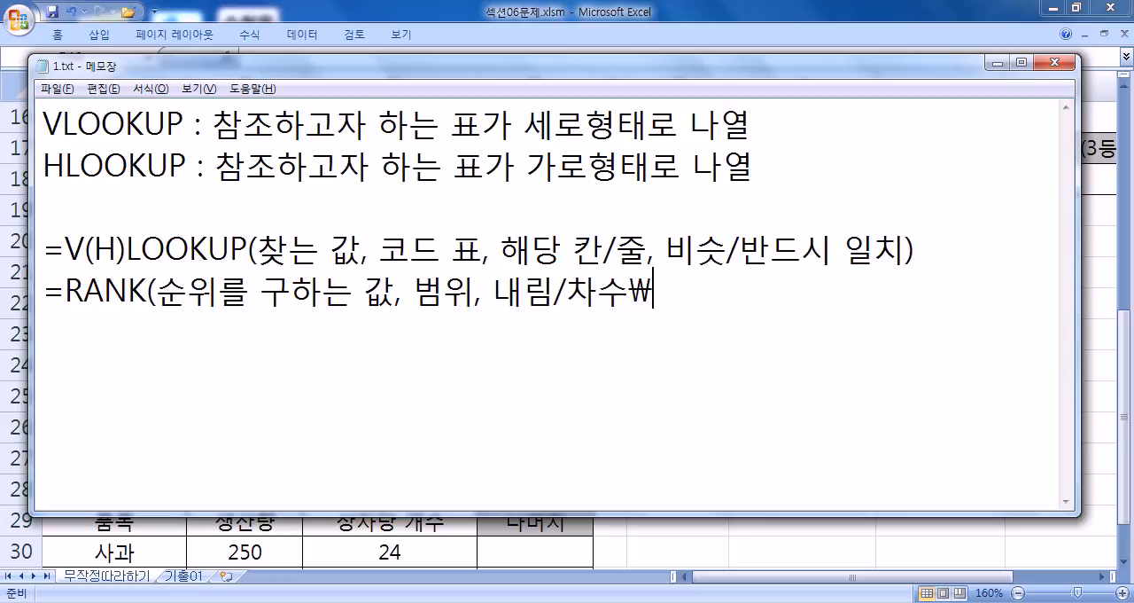
type("오름 사")
key("BackSpace")
key("BackSpace")
type("차순)")
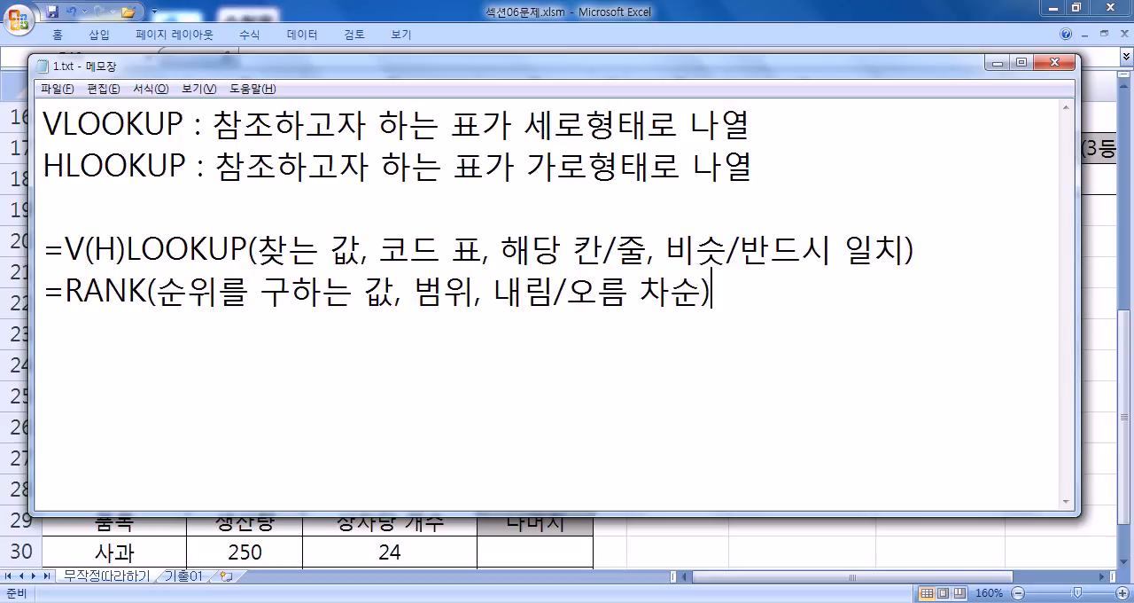
- Insert a blank line above the RANK syntax and write the indented note "내림차순(0)일 때 생략" below it
key("Home")
key("Down")
key("Return")
key("End")
key("Return")
type("내림차순")
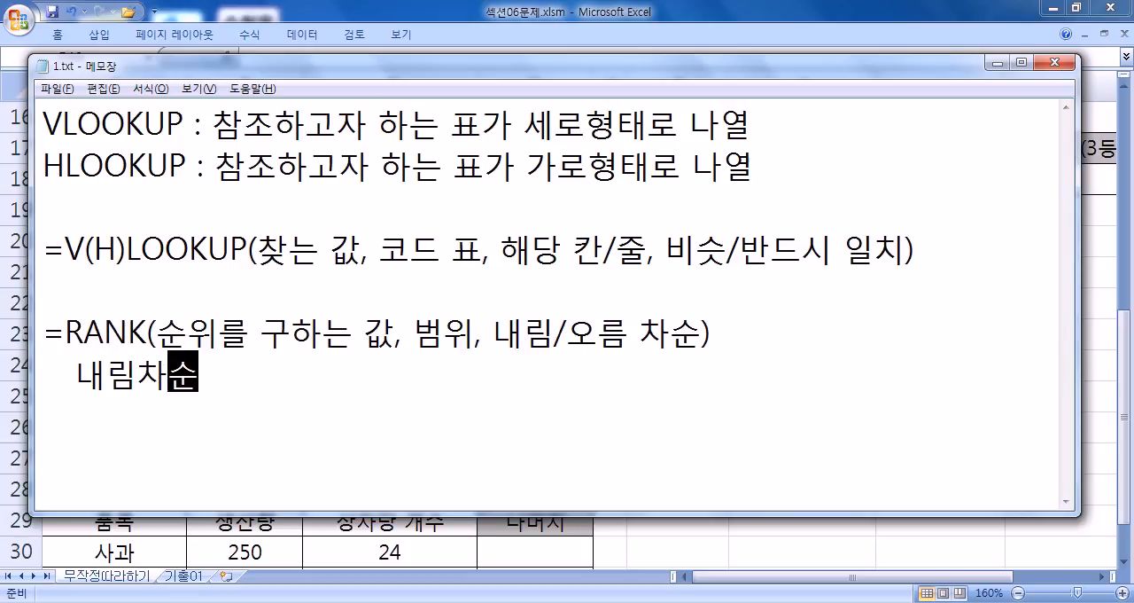
type("(0)일 때 새")
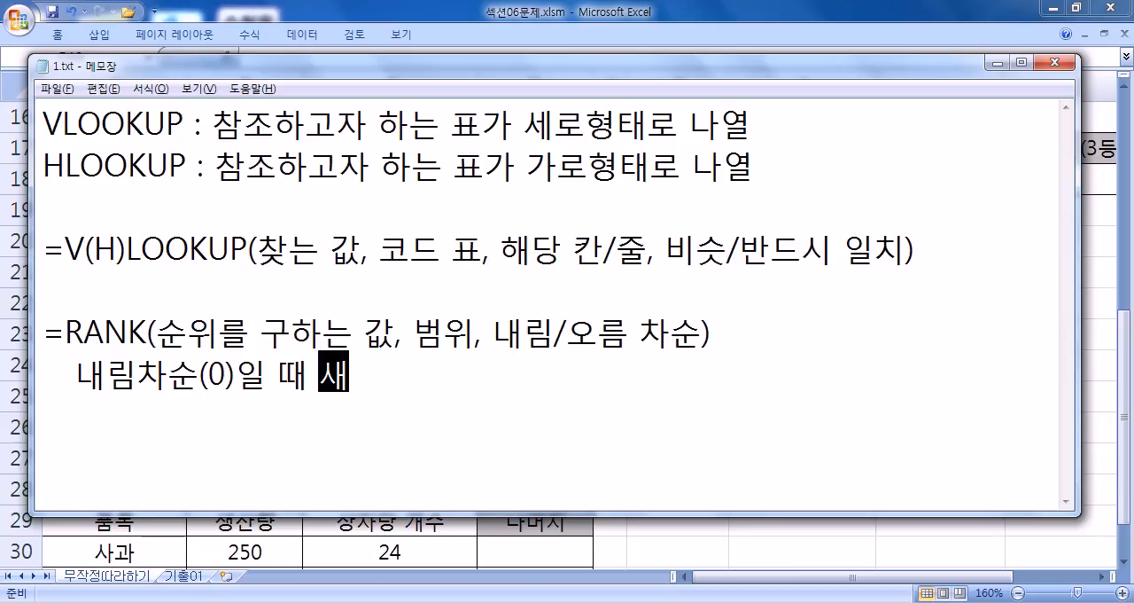
type("ㅇ략")
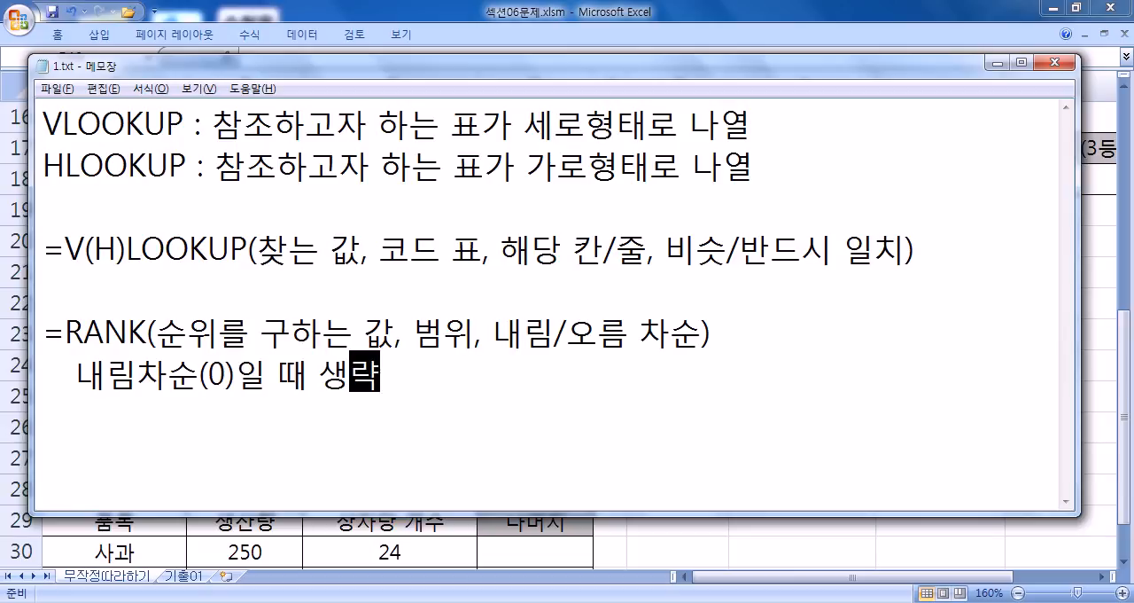
- Insert a line under the V(H)LOOKUP syntax and begin its indented note with "비슷하게 일치(TRUE/1)"
key("Up")
key("Up")
key("Return")
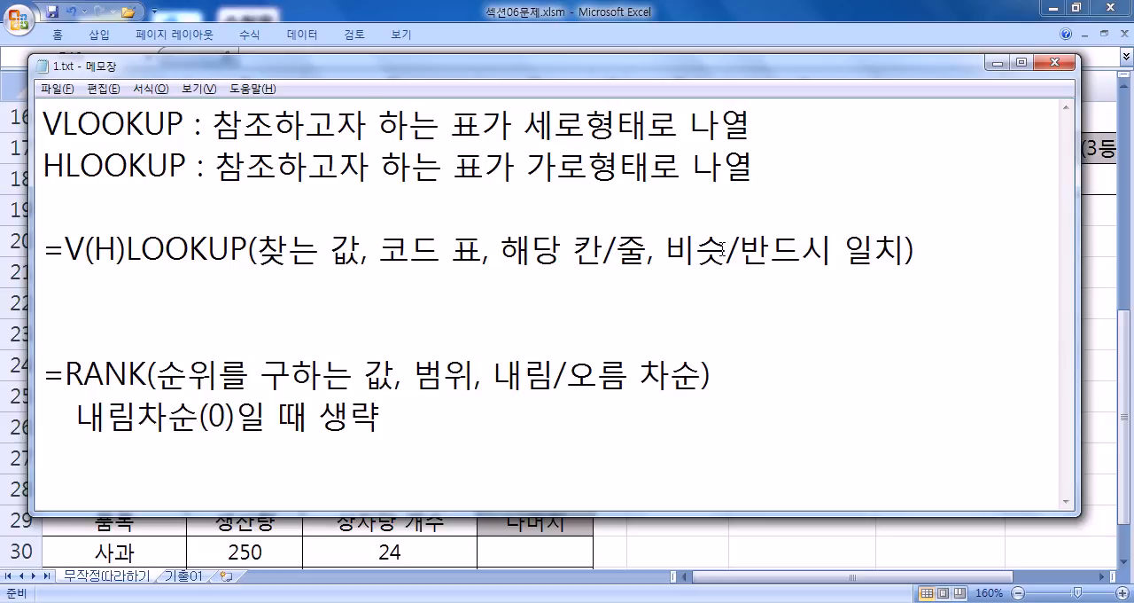
type("반드시")
key("BackSpace")
key("BackSpace")
key("BackSpace")
key("BackSpace")
type("비슷")
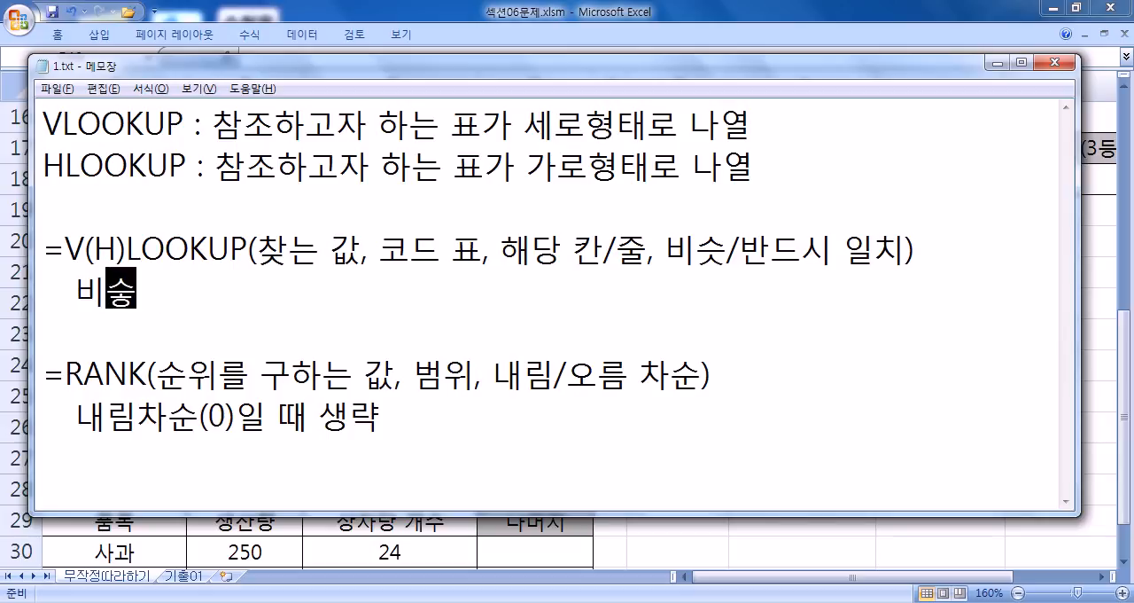
type("하게 일ㅊ")
type("ㅣ(")
type("TRUE")
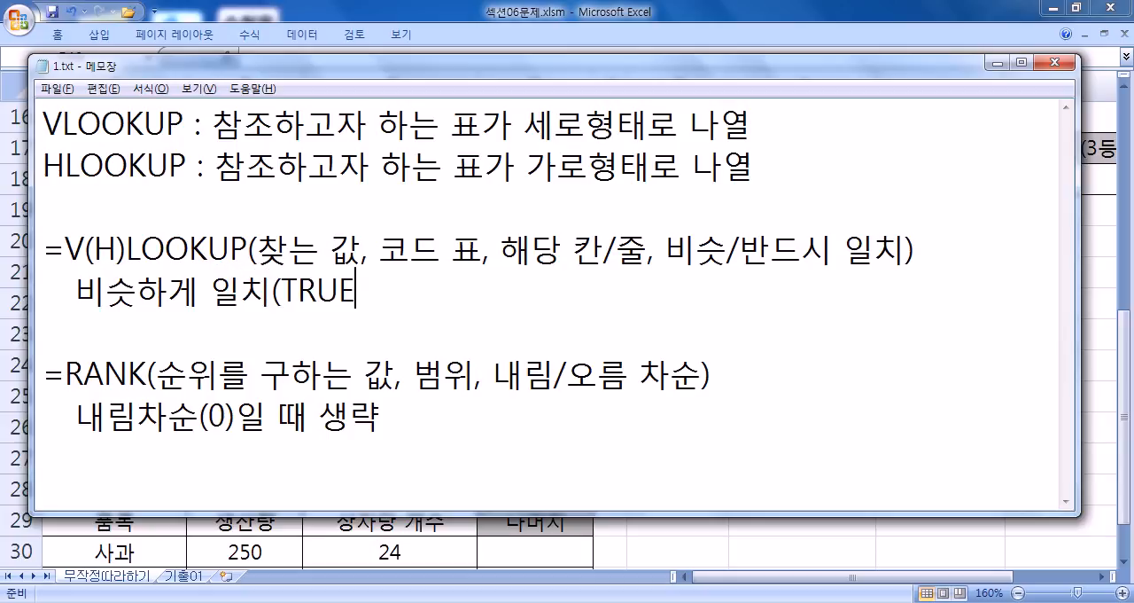
type("/1")
type(")")
type("GKF")
- Finish the V(H)LOOKUP note with "일 때 생략"
key("BackSpace")
key("BackSpace")
key("BackSpace")
type("일 때 ")
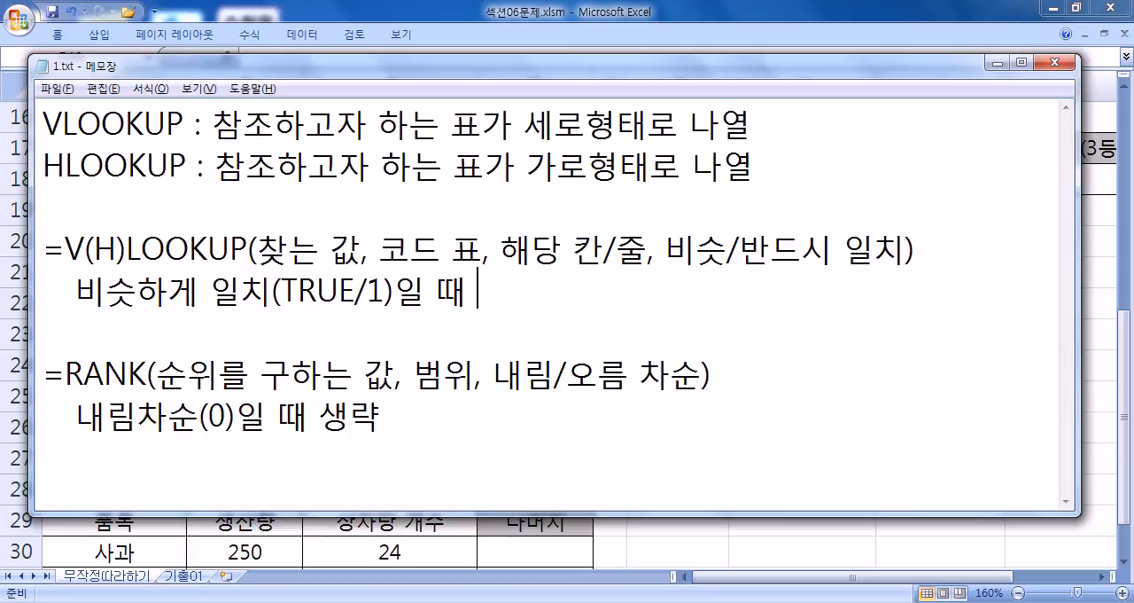
type("샤ㅐ")
key("BackSpace")
key("BackSpace")
type("생략")
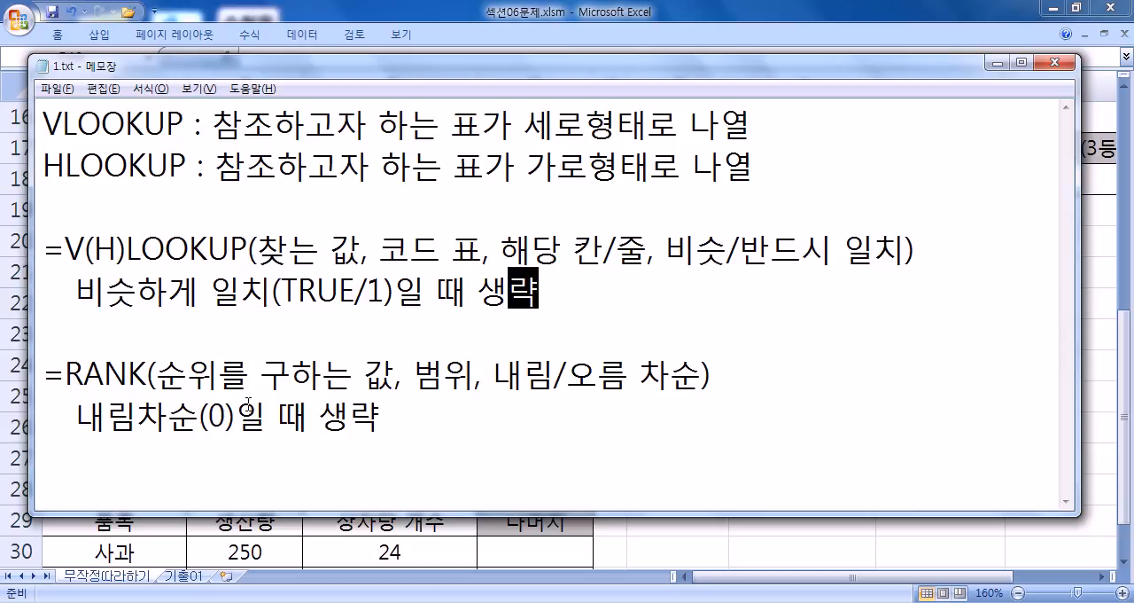
- Highlight 오름 차순 in the RANK syntax to point it out, and clear the highlight
left_click(209, 413)
left_click_drag(569, 374, 701, 374)
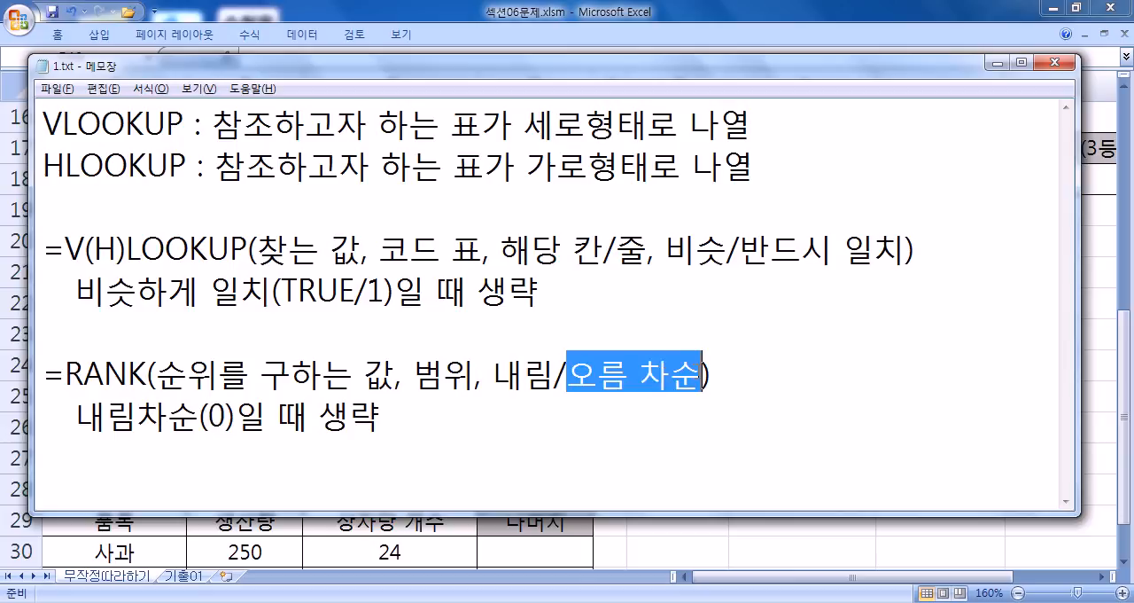
left_click(631, 452)
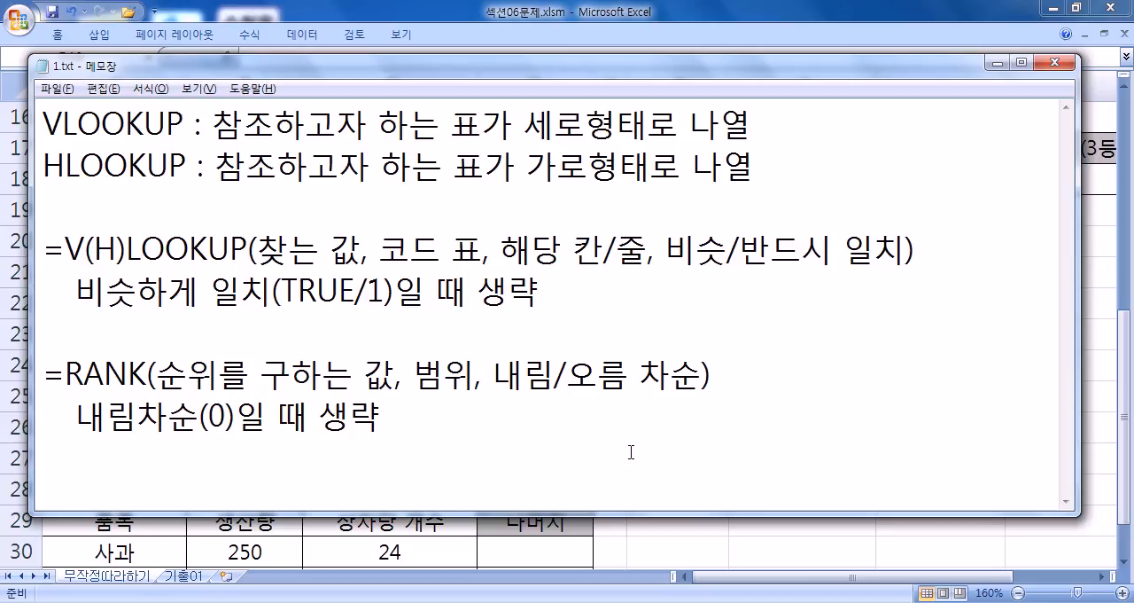
- Add the heading "CHOOSE함수" below the RANK note, leaving a blank line between
key("Return")
key("Return")
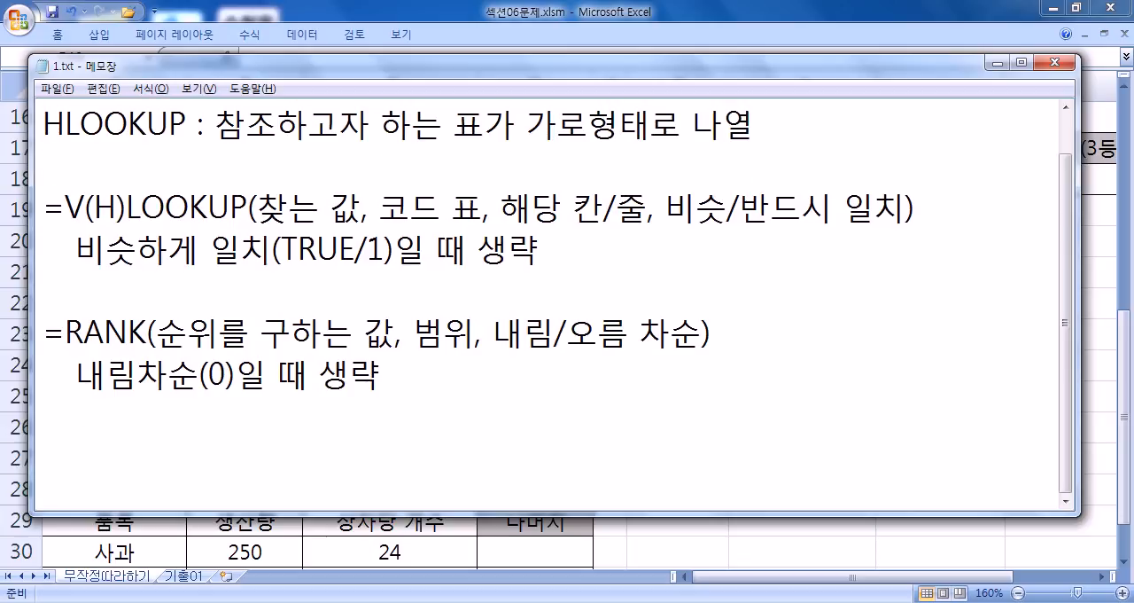
type("쵀ㅐ")
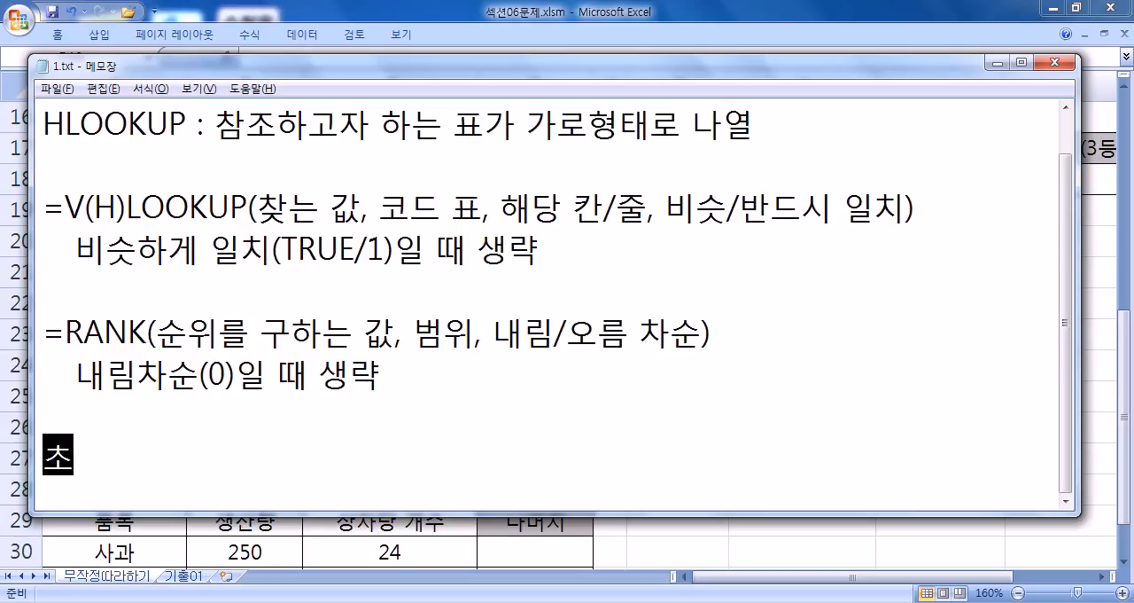
key("BackSpace")
key("BackSpace")
key("BackSpace")
key("Return")
type("CHOOSE")
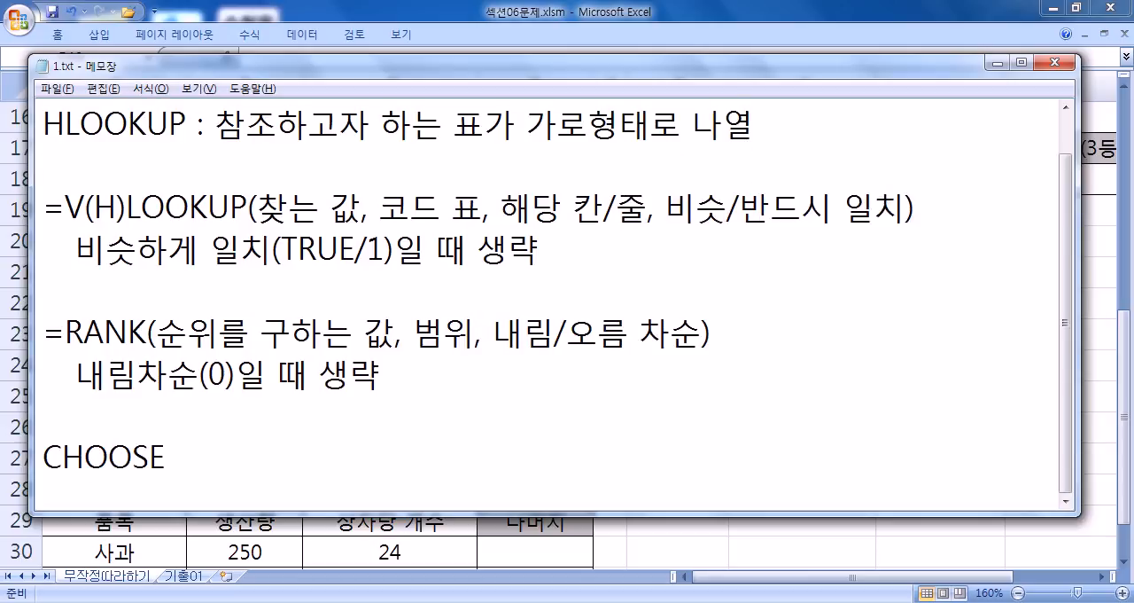
type("함수")
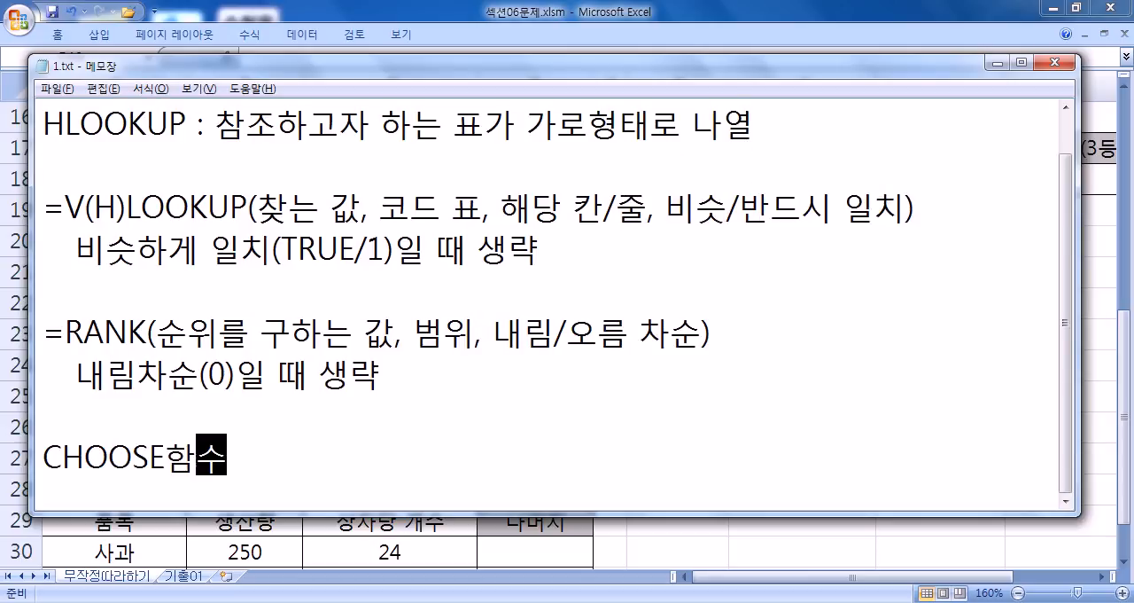
key("Return")
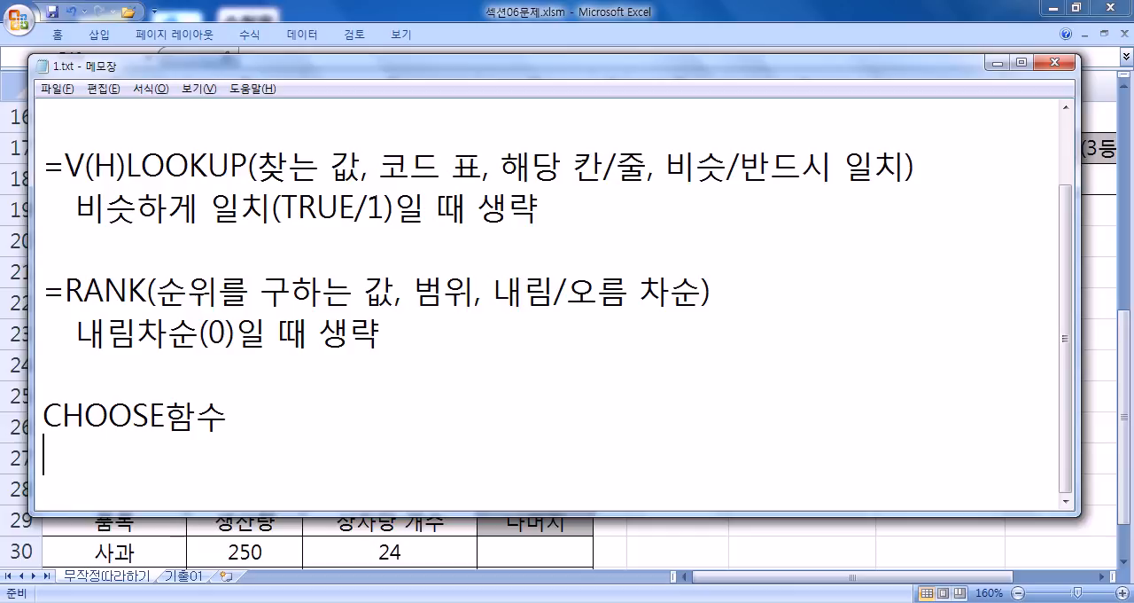
- Begin the CHOOSE syntax under its heading with "=CHOOSE(수,"
type("=CHOOSE")
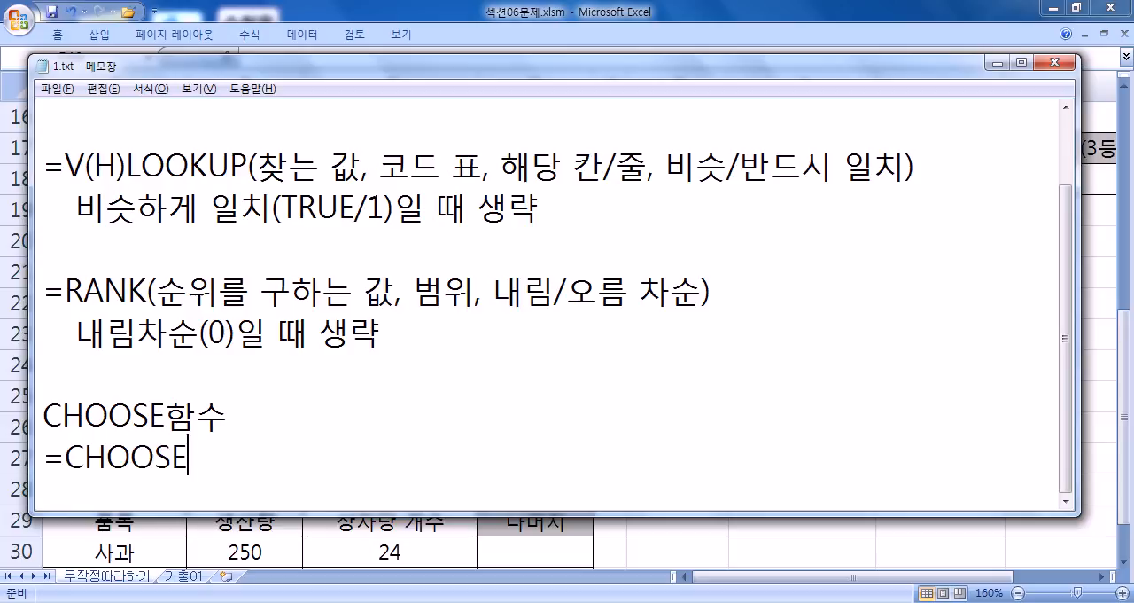
type("(값,")
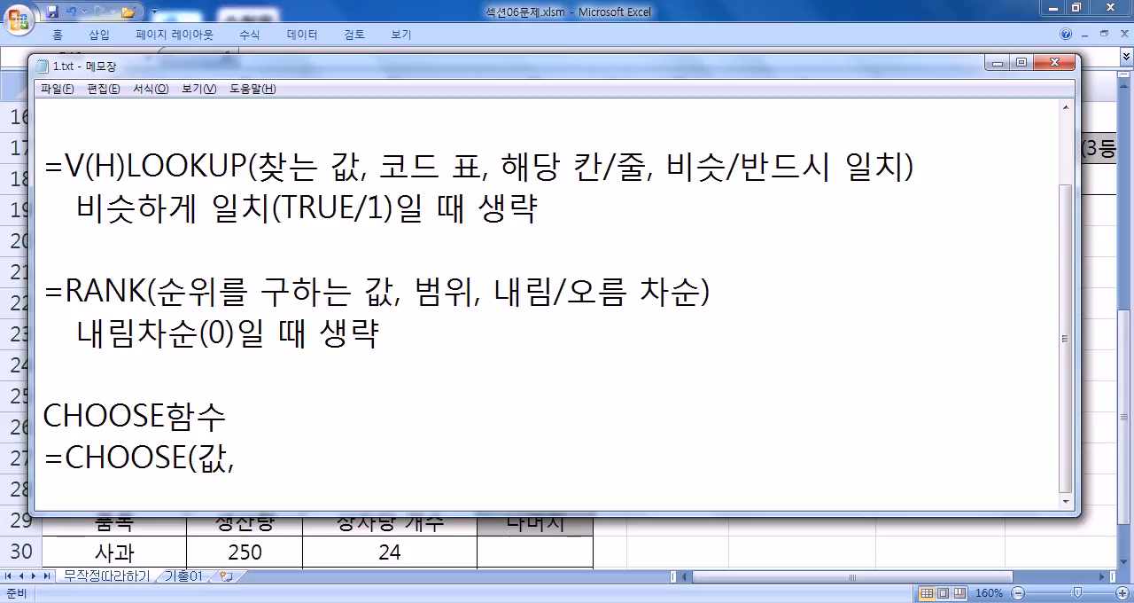
key("BackSpace")
key("BackSpace")
type("수,")
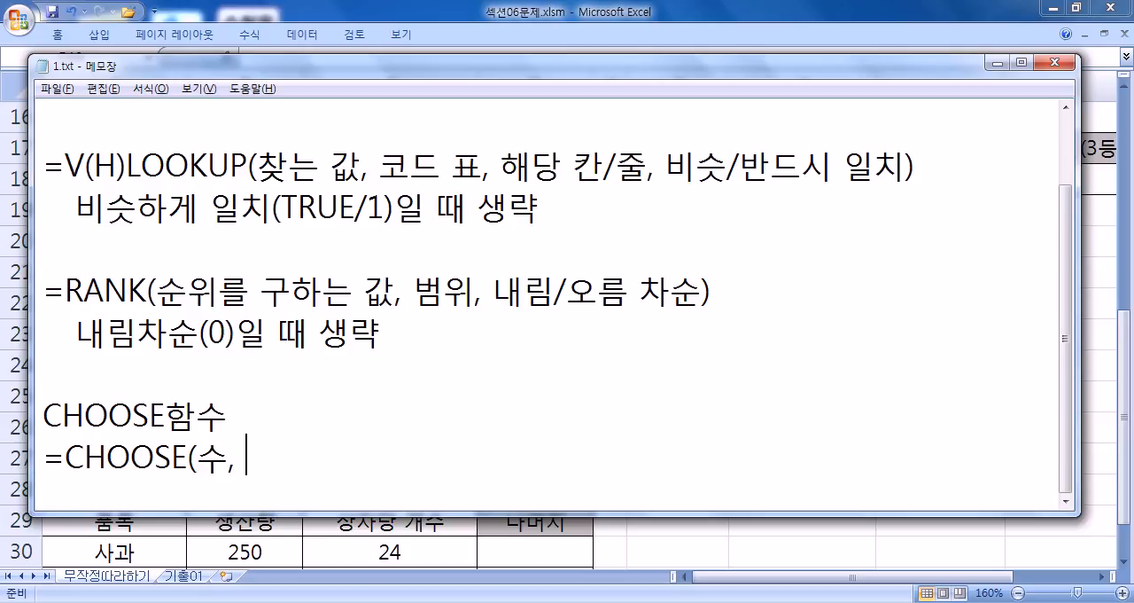
- Complete the CHOOSE syntax with "값1, 값2, 값3.....)", leaving blank lines below it
key("Return")
key("Return")
key("Return")
key("Return")
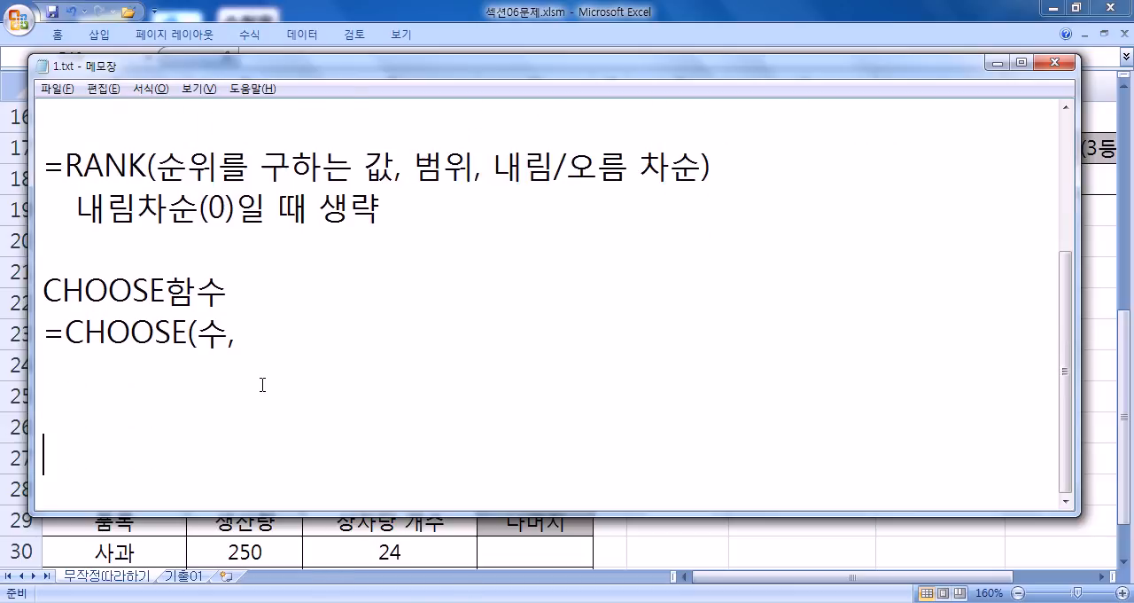
left_click(260, 306)
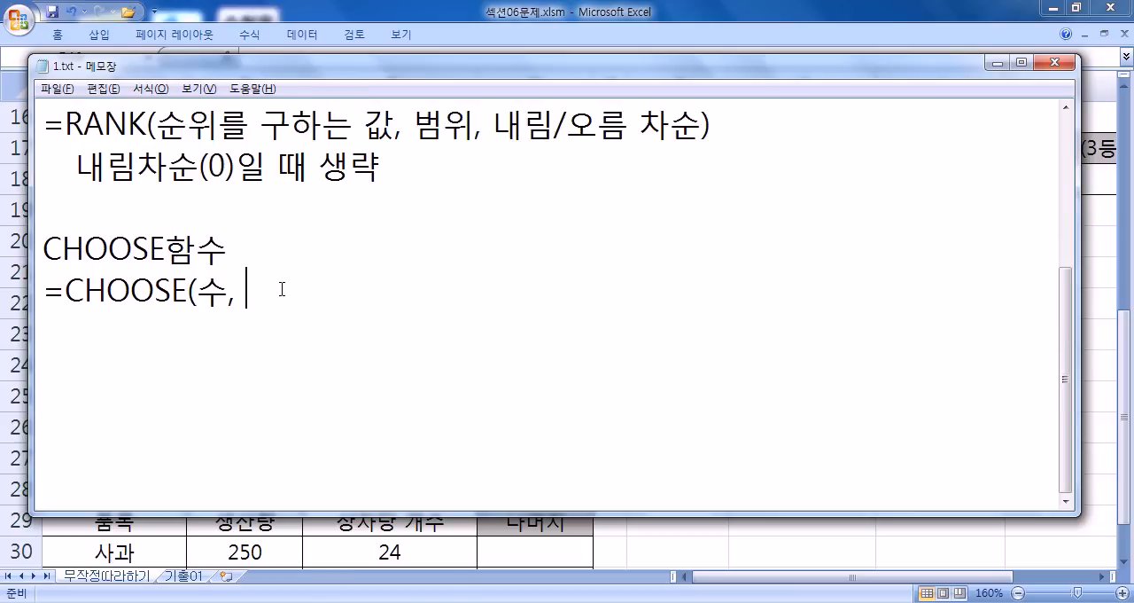
type("값1, 값2.")
key("BackSpace")
key("BackSpace")
type(", 값3.....)")
key("BackSpace")
type(")")
- Begin an example on the line below the CHOOSE syntax with =CHOOSE(3, "사랑",
key("Return")
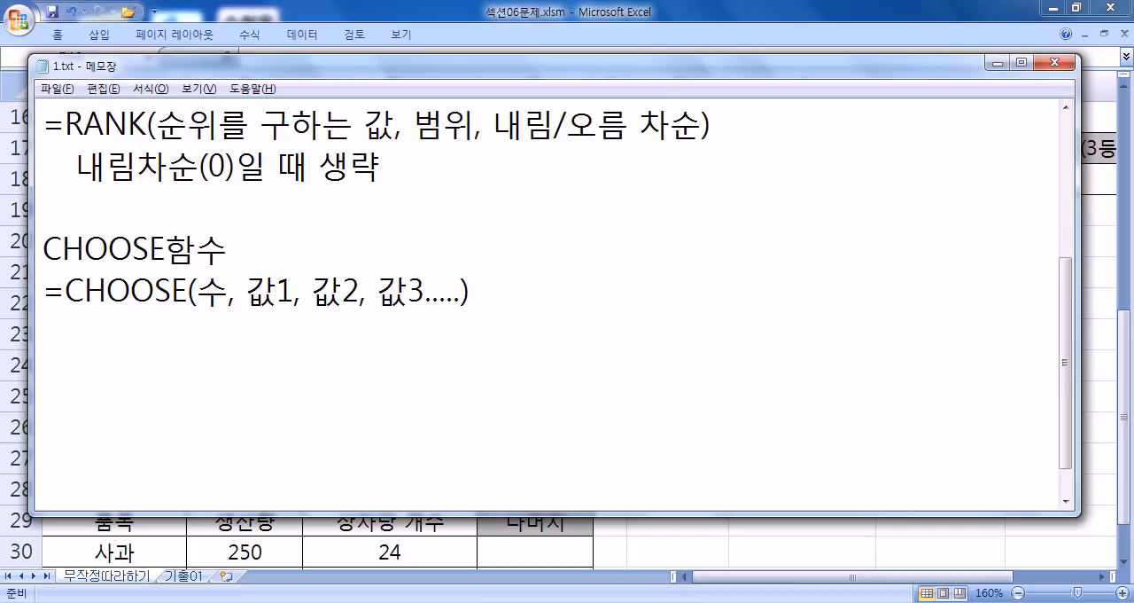
type("=CHOOSE(")
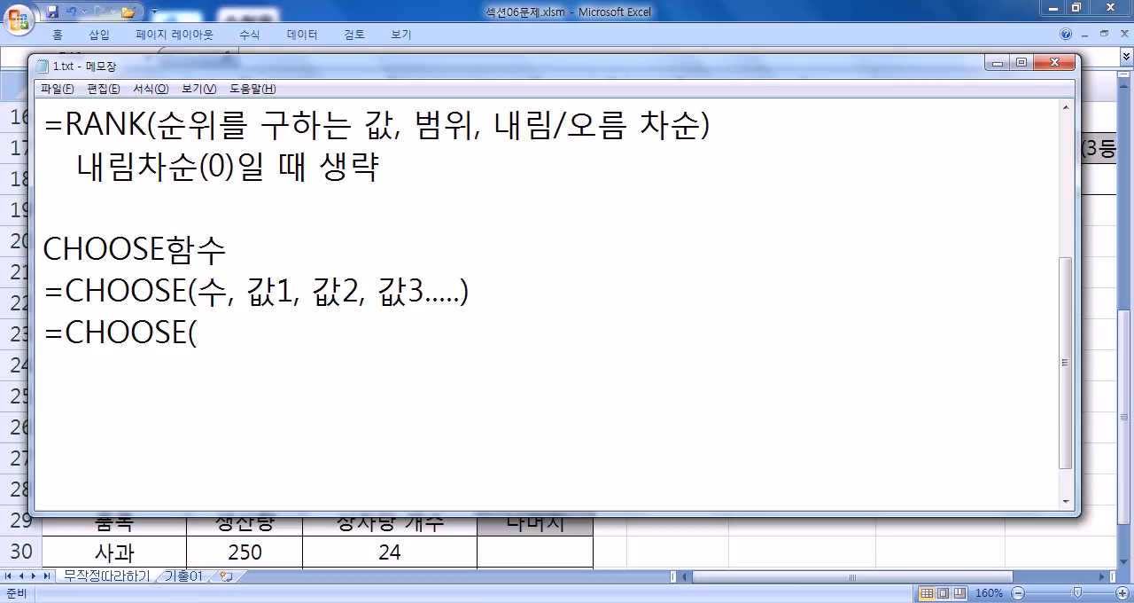
type(", ")
type("\"ㅅ리")
key("BackSpace")
key("BackSpace")
type("사랑\",")
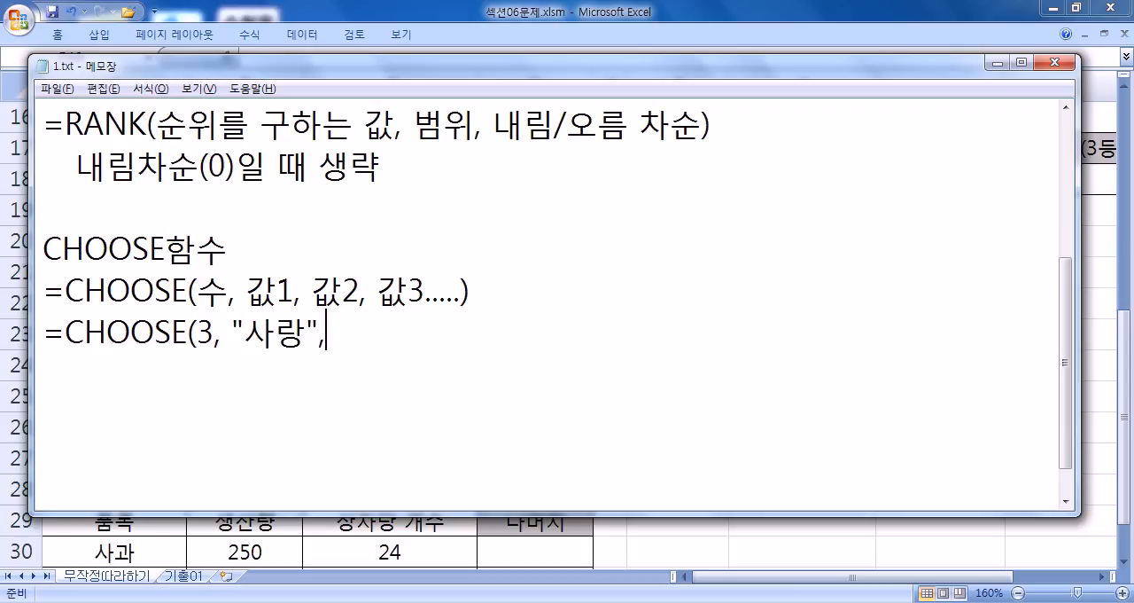
type(" \"으ㅜㅈ")
- Complete the CHOOSE example with the remaining values "우정", "행복", "여행" and a closing parenthesis
key("BackSpace")
key("BackSpace")
type("ㅜ")
key("BackSpace")
key("BackSpace")
type("우정\", \"")
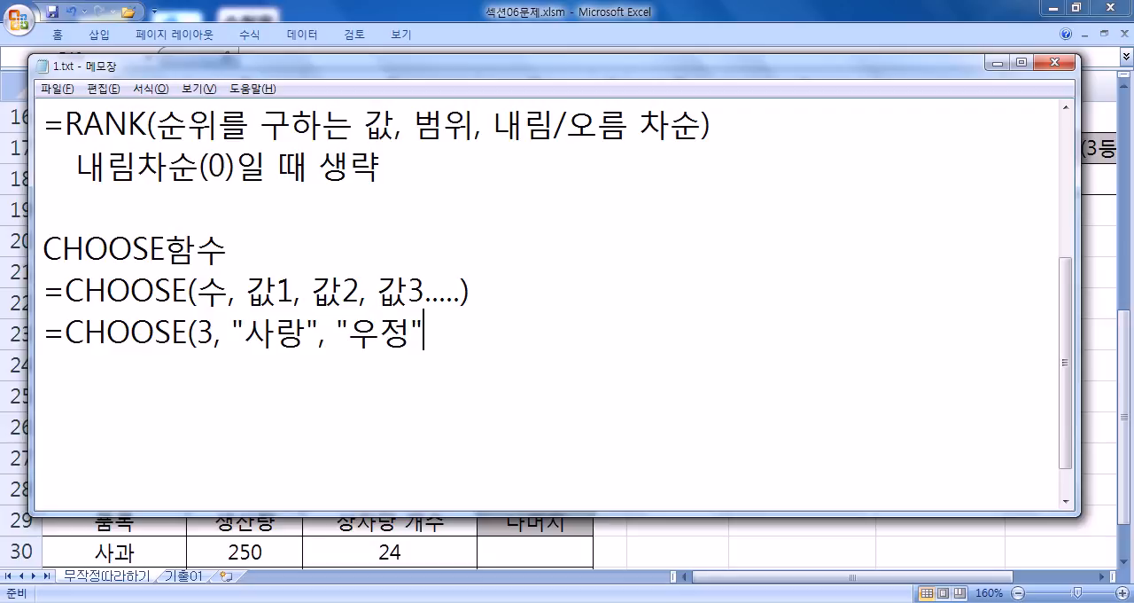
type("행복\",")
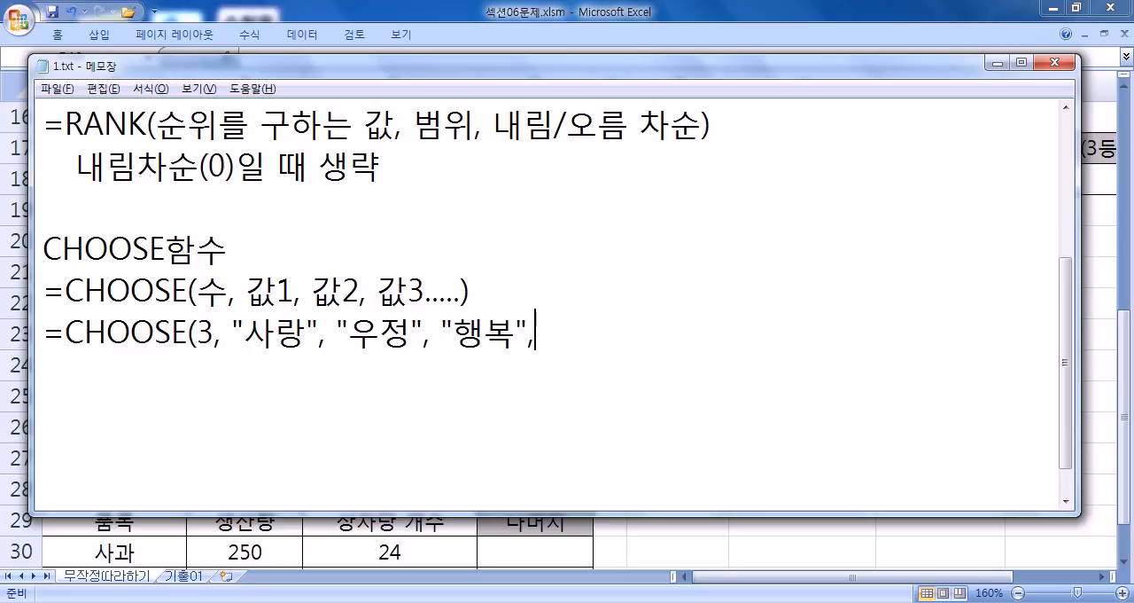
type(" \"여")
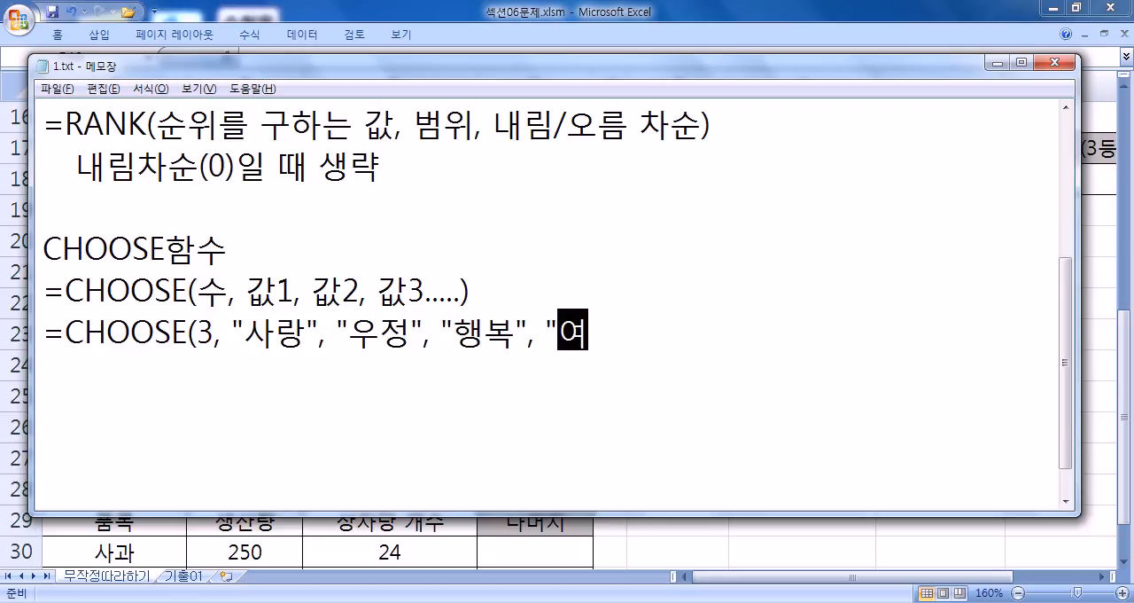
type("행\")")
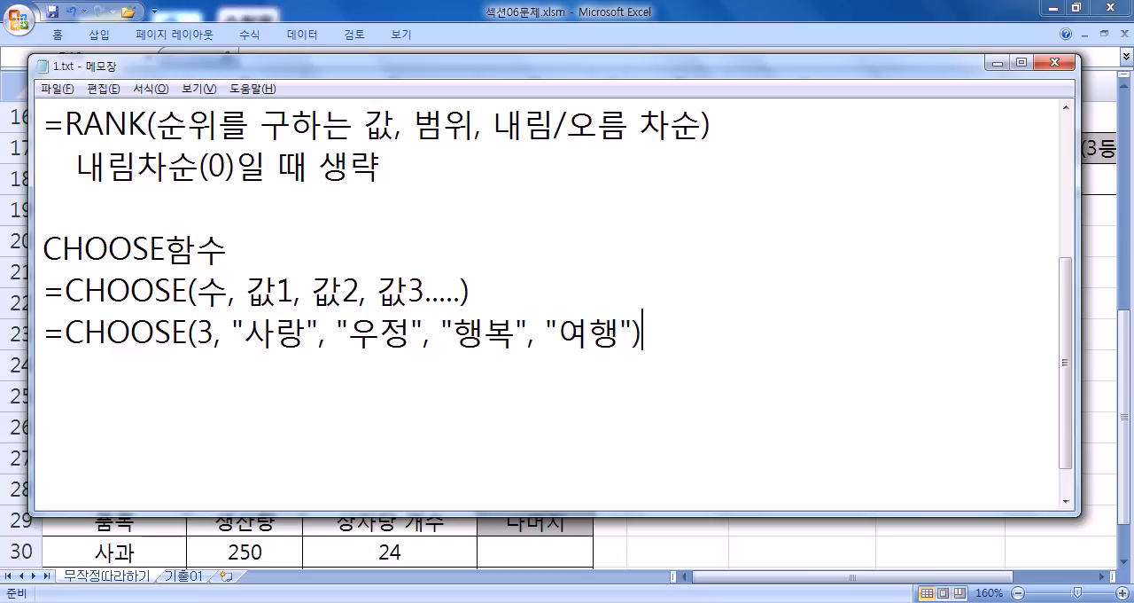
- Highlight part of the first value 사랑 and the third value 행복 in the CHOOSE example
mouse_move(247, 333)
left_mouse_down()
mouse_move(651, 333)
mouse_move(321, 333)
mouse_move(255, 350)
mouse_move(266, 333)
left_mouse_up()
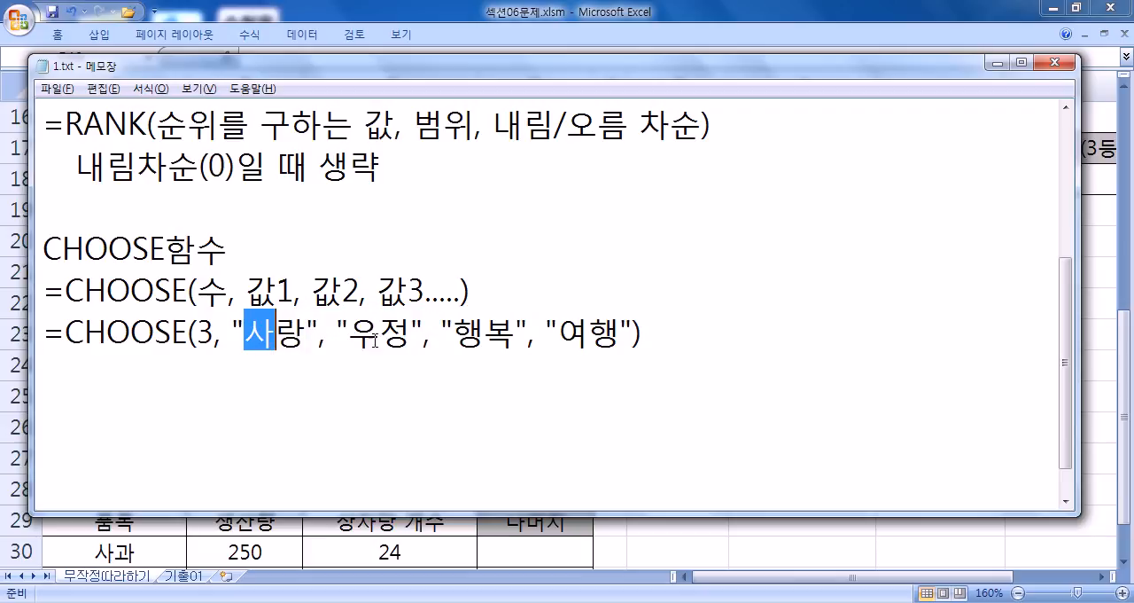
left_click(453, 334)
double_click(479, 333)
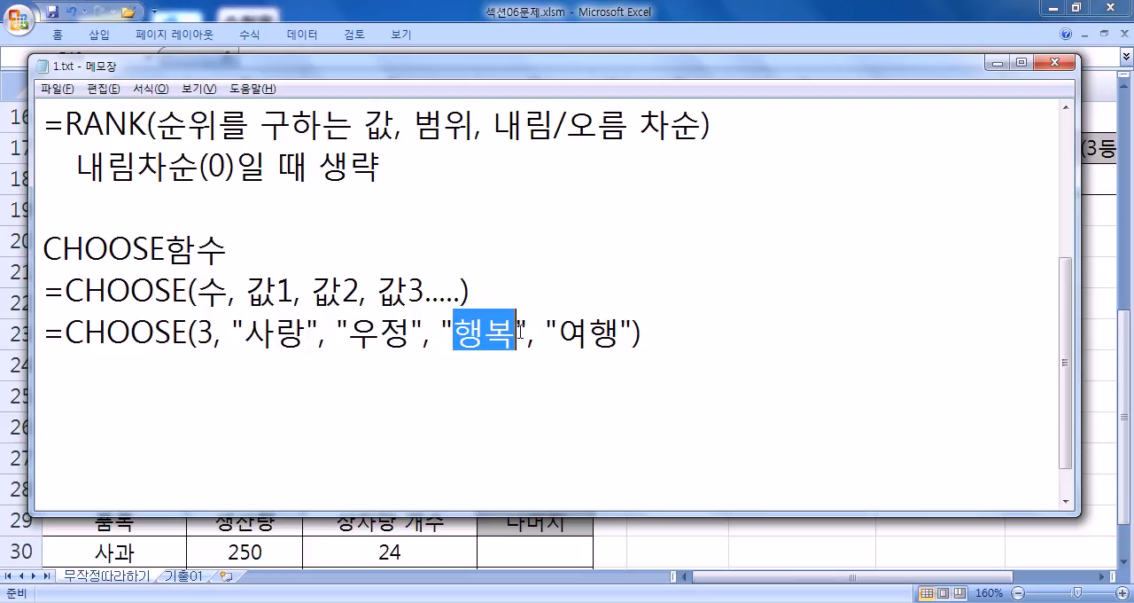
- Try index numbers 2, 1, 5 and 4 in the CHOOSE example, and set it back to 3
double_click(206, 333)
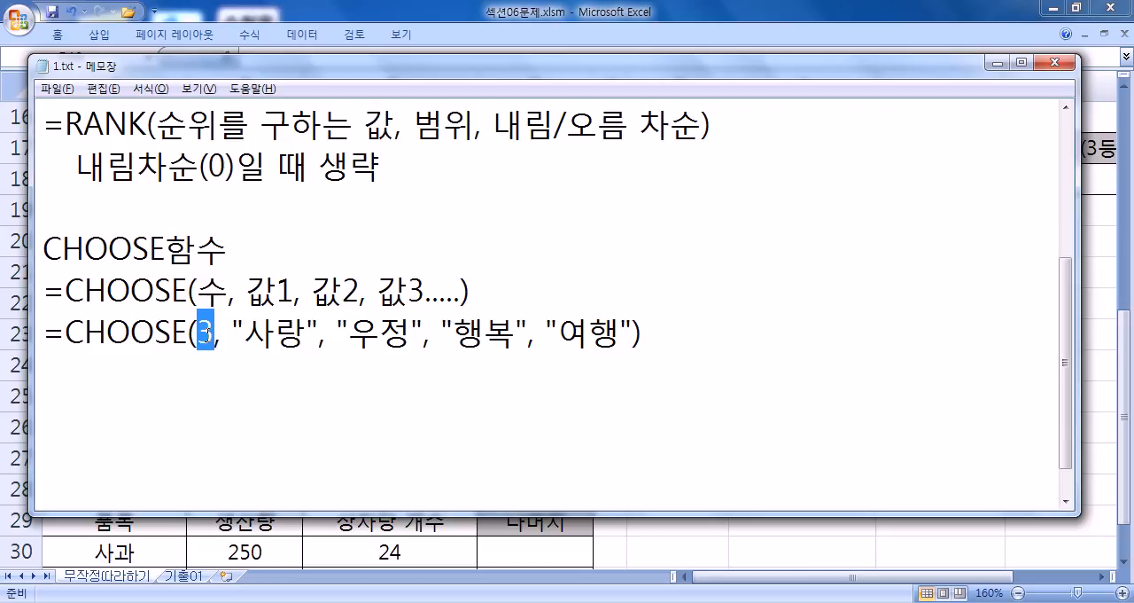
type("2")
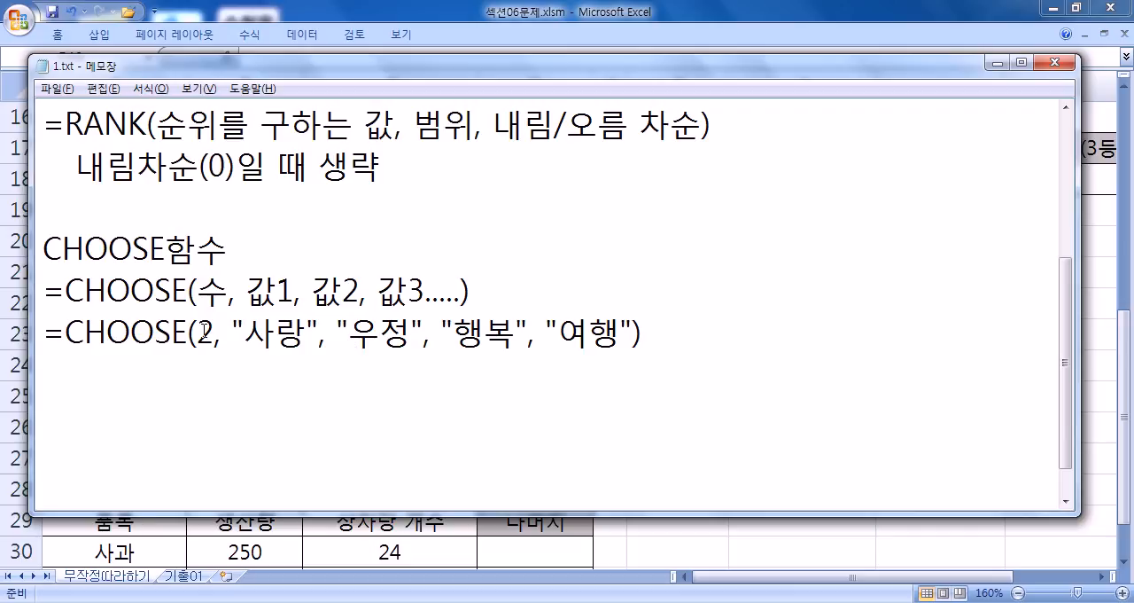
double_click(204, 333)
type("1")
double_click(204, 333)
type("5")
double_click(204, 333)
type("45")
double_click(208, 331)
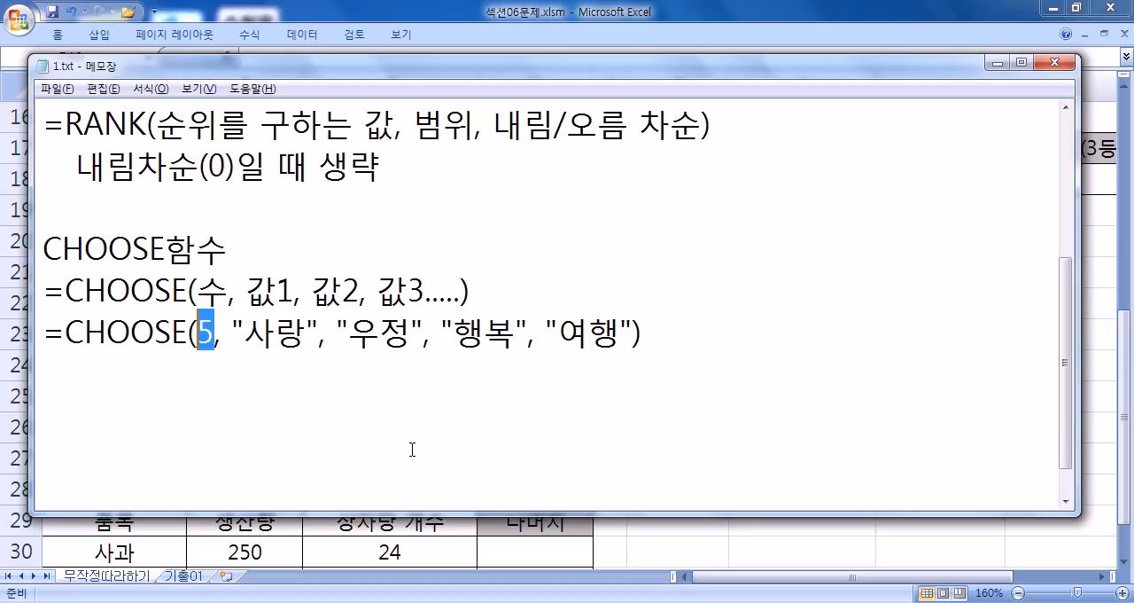
type("3")
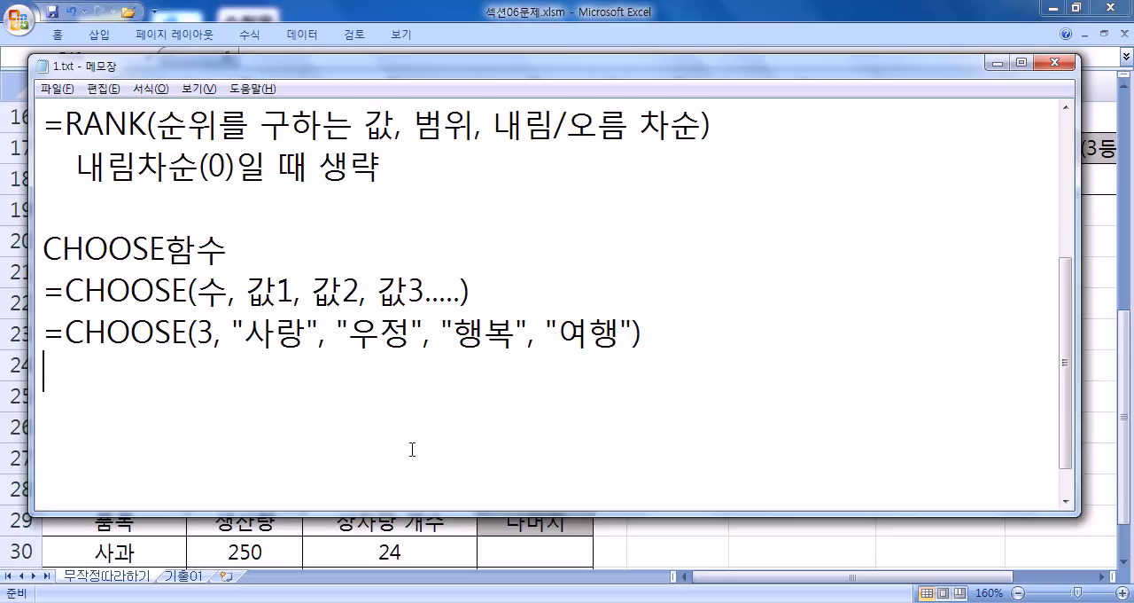
- Write "성적을 기준으로 순위를 구한다." below the CHOOSE example, leaving a blank line between
key("Return")
type("성적을 ")
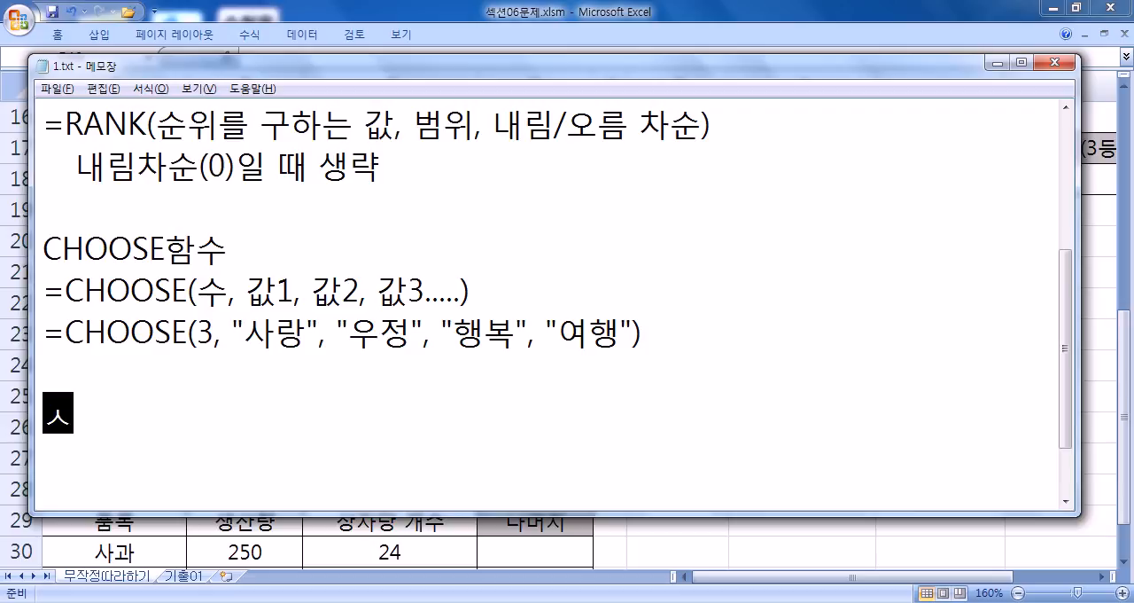
type("기준")
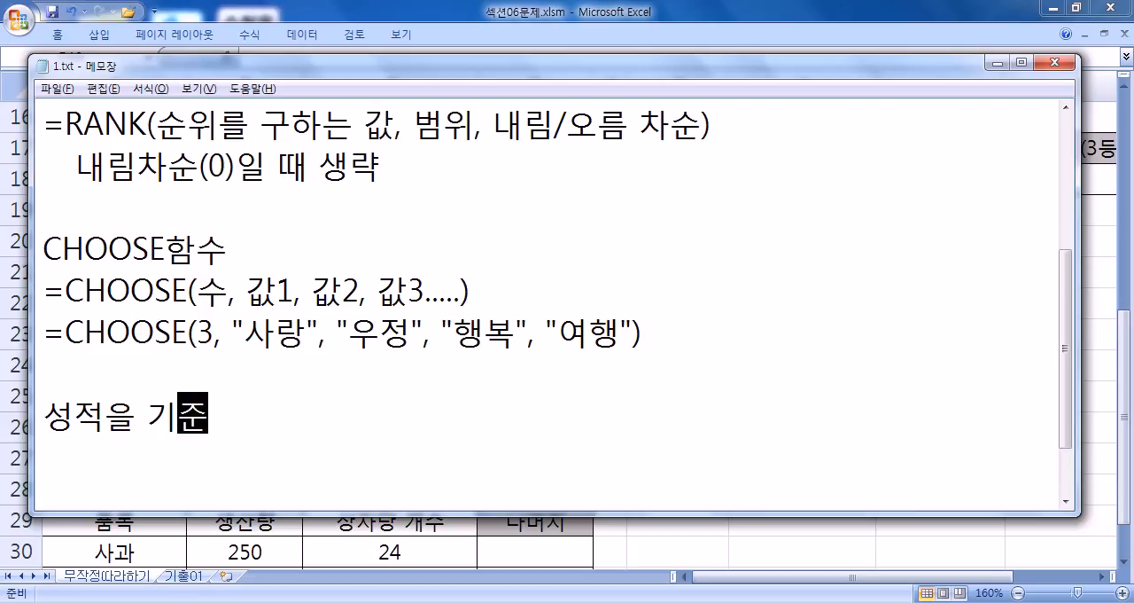
type("으로 순위")
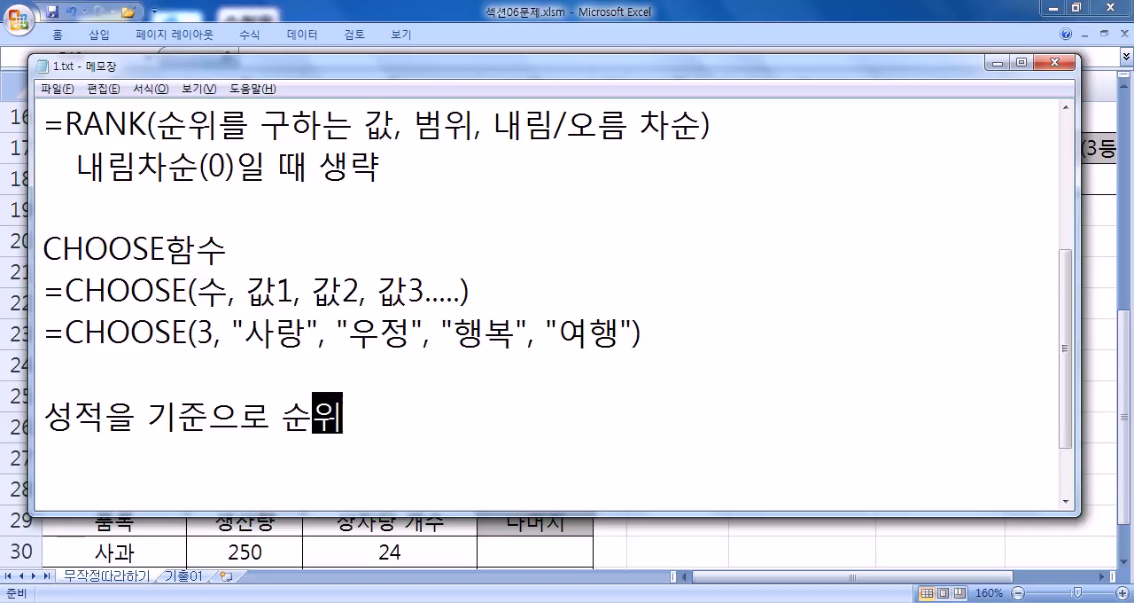
type("를 구한다.")
key("Return")
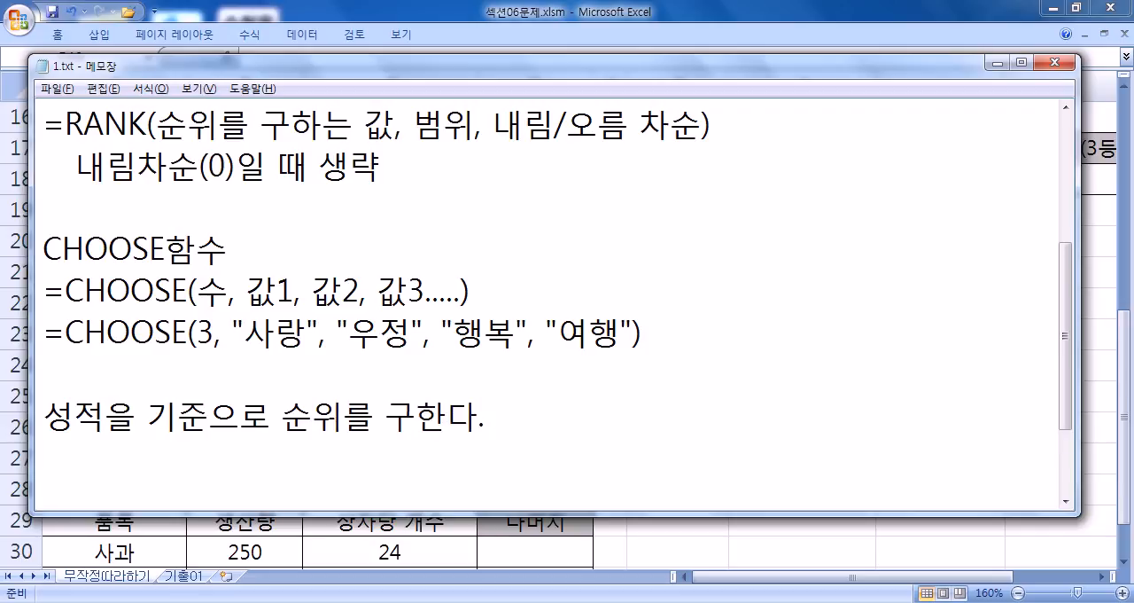
- List the first two rank labels on separate lines: 1등, "최우수" and 2등, "우수"
type("1등, \"최우수\"")
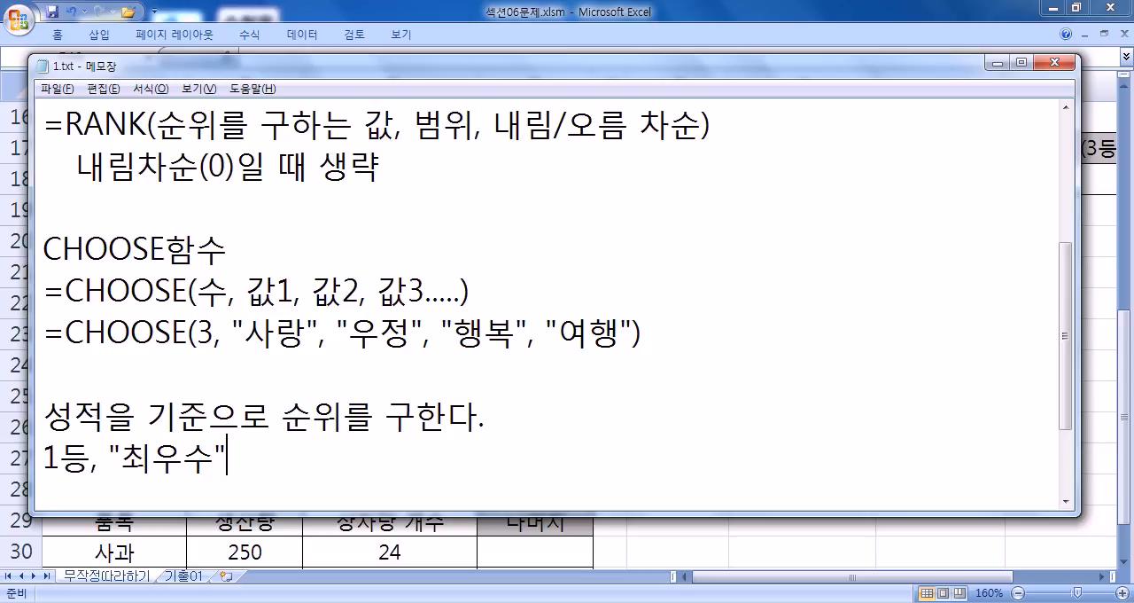
key("Return")
type("2등.,")
key("BackSpace")
key("BackSpace")
type(", \"우수\"")
- Add the third rank label on a new line as 3등, "보통"
key("Return")
type("3등.")
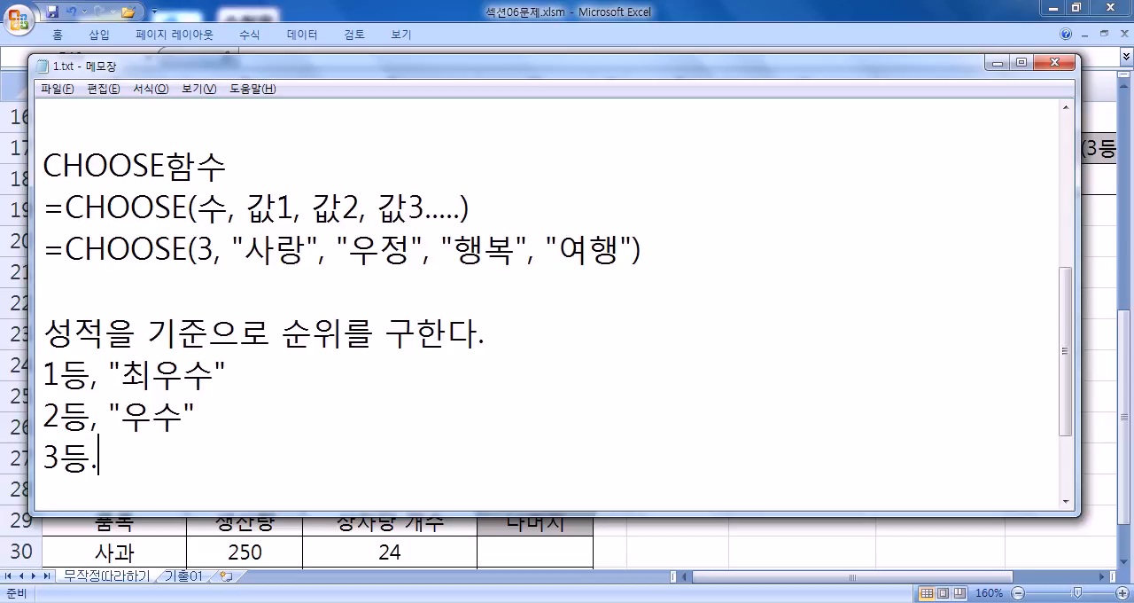
key("BackSpace")
key("BackSpace")
type(", \"보통\"")
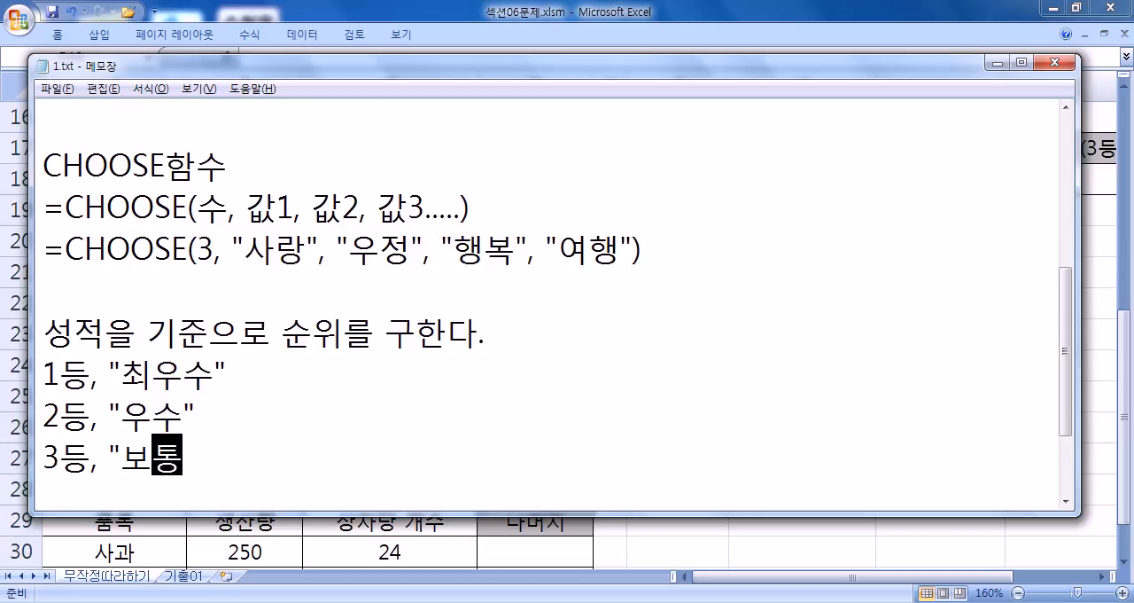
- Add a line for the remaining ranks reading 나머지, "노력"
key("Return")
type("니머지")
key("BackSpace")
key("BackSpace")
key("BackSpace")
key("BackSpace")
type("ㄴ나머지, \"")
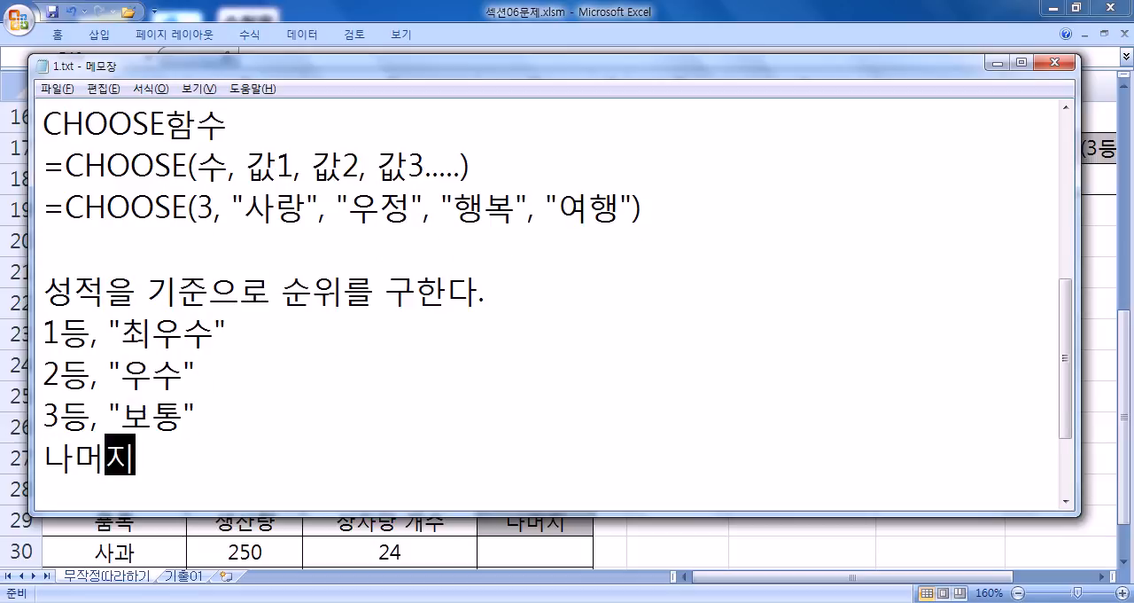
type("노력\"")
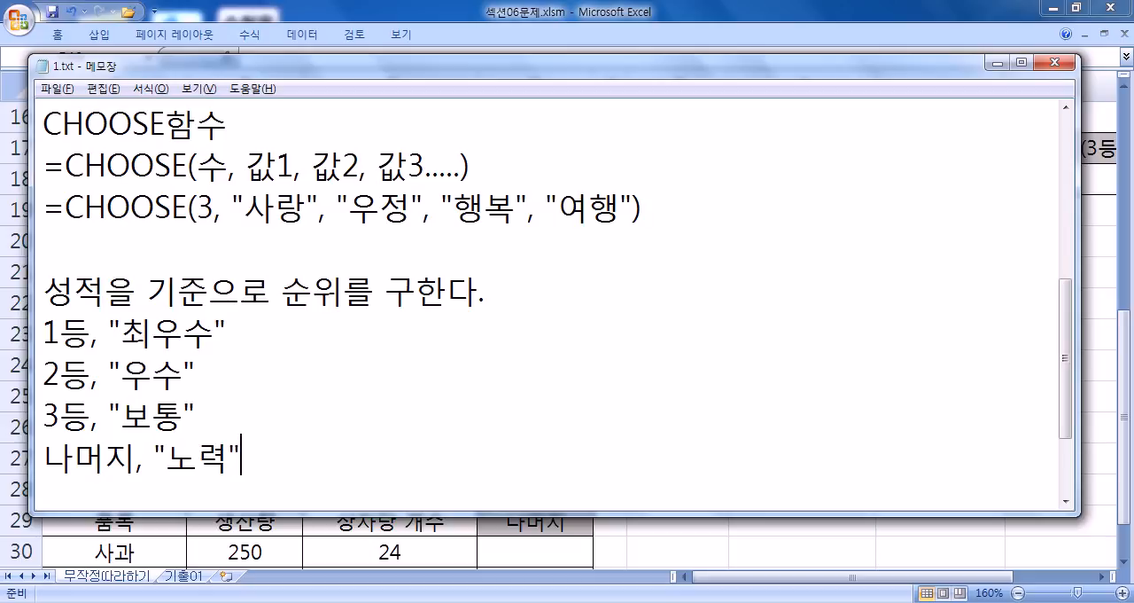
- Switch to Excel and review 표3's student rows and the first 비고 cell, D18
key("alt+Tab")
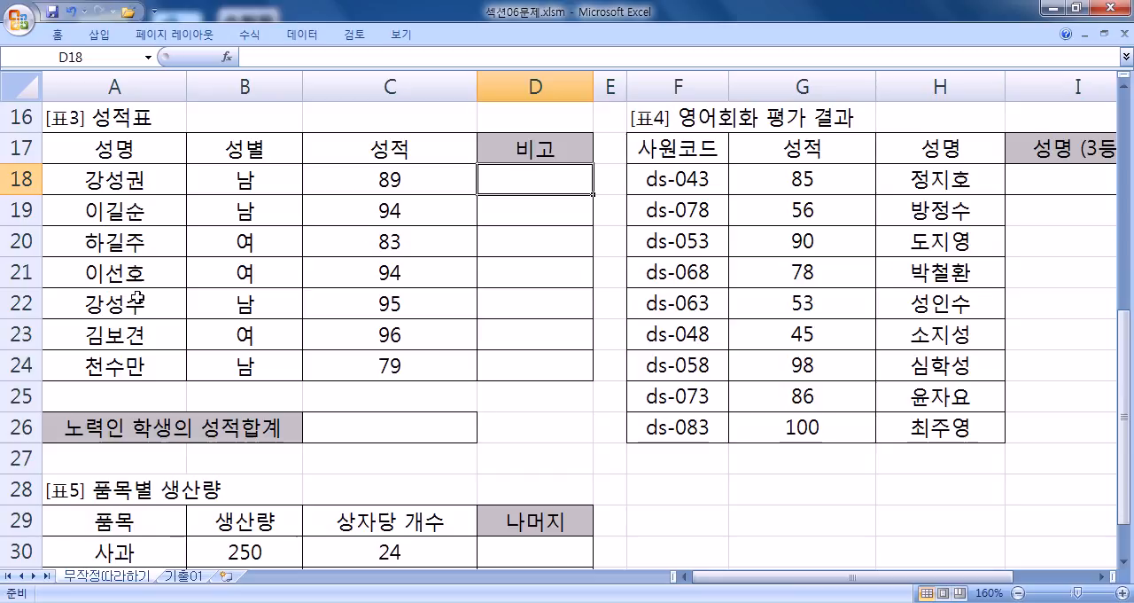
left_click(125, 181)
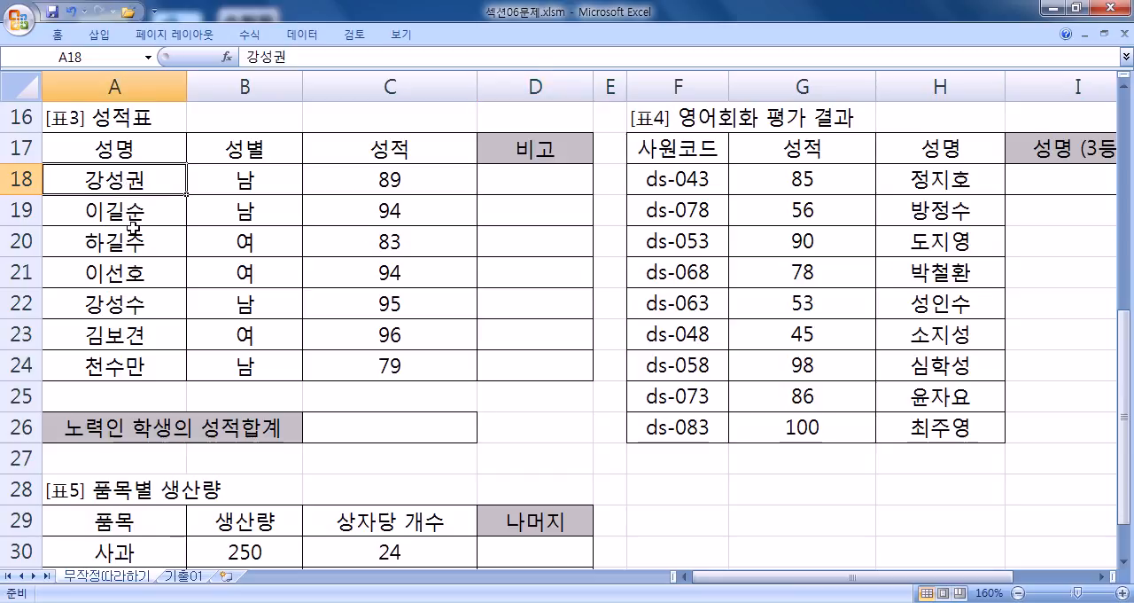
left_click(131, 271)
left_click(545, 174)
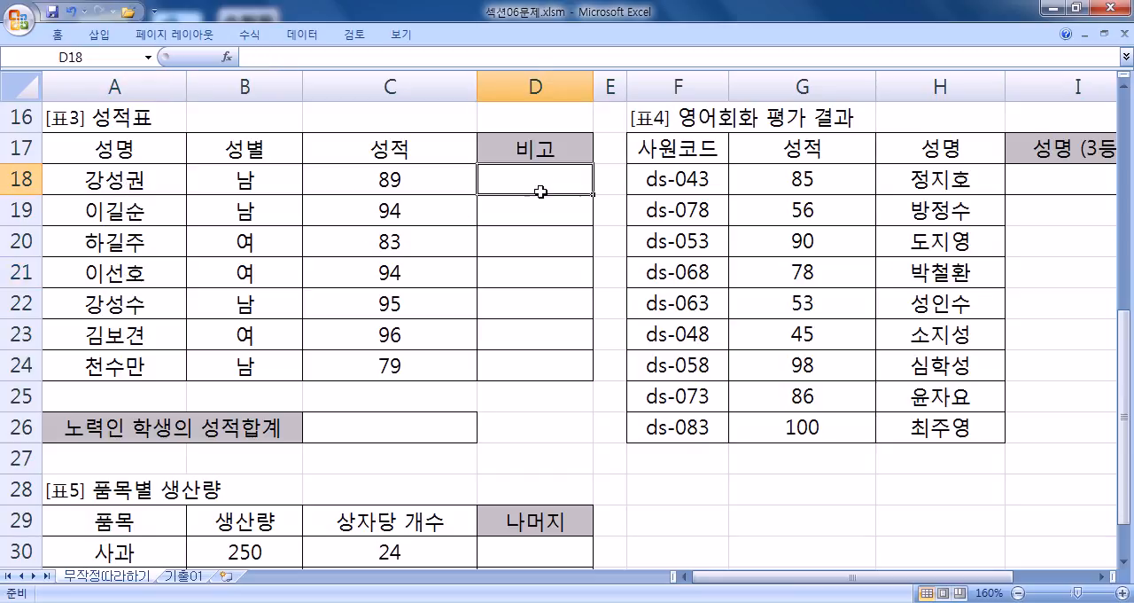
- Return to Notepad and insert "(4~7등)" directly after 나머지 in the last rank line
key("alt+Tab")
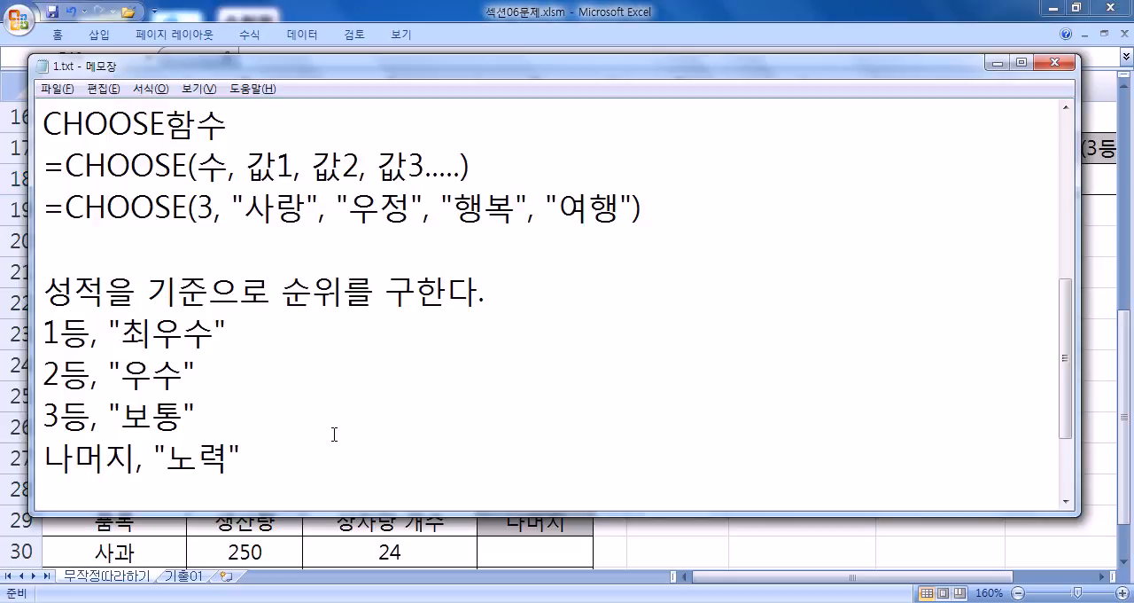
left_click(133, 463)
type("*4~")
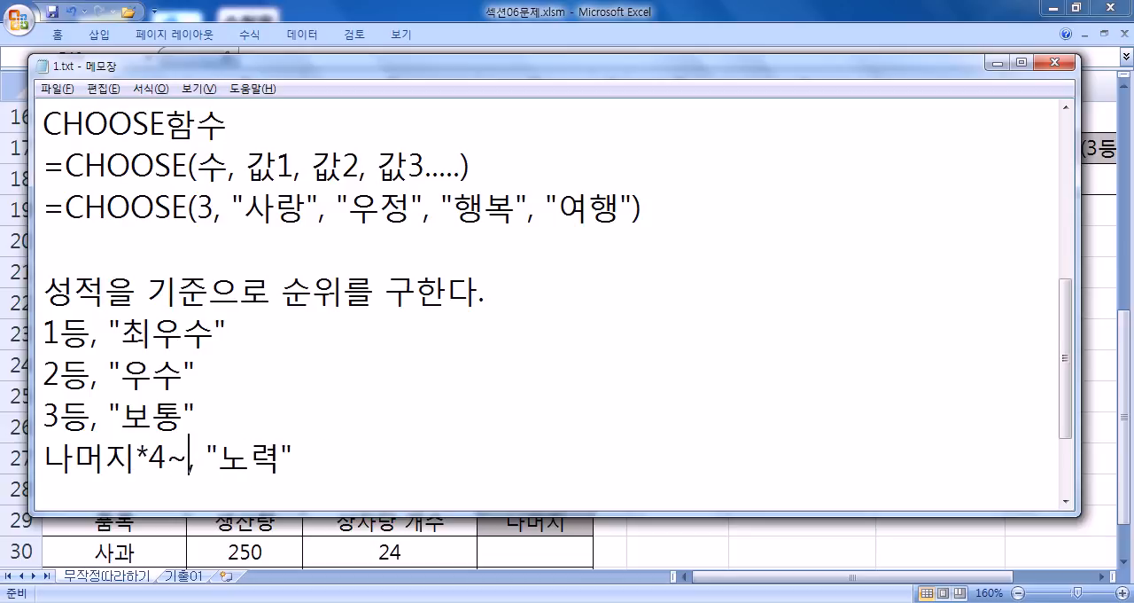
type("7)")
key("Left")
key("Left")
key("Left")
key("Left")
key("BackSpace")
type("(")
key("Right")
key("Right")
key("Right")
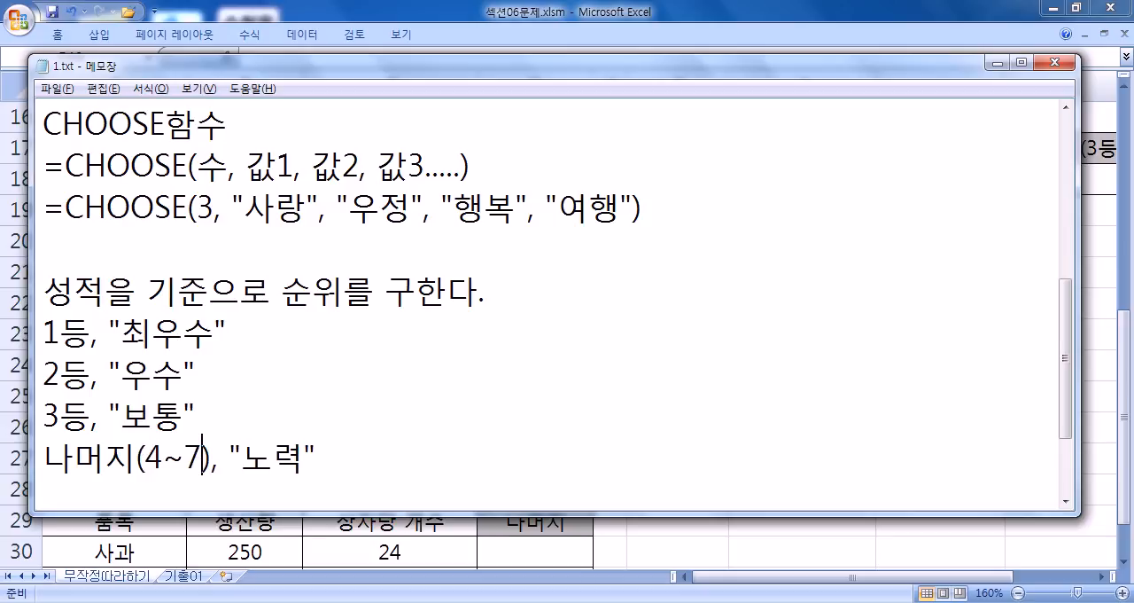
type("등")
key("End")
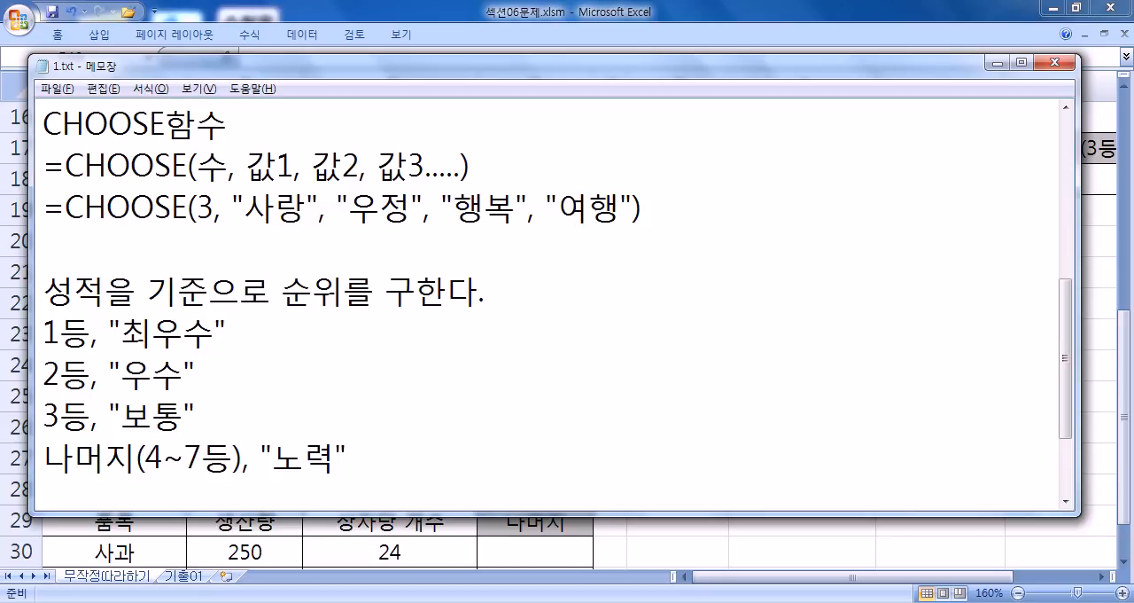
- Begin the combined formula on a new line below the rank labels with =CHOOSE(RANK(
key("Return")
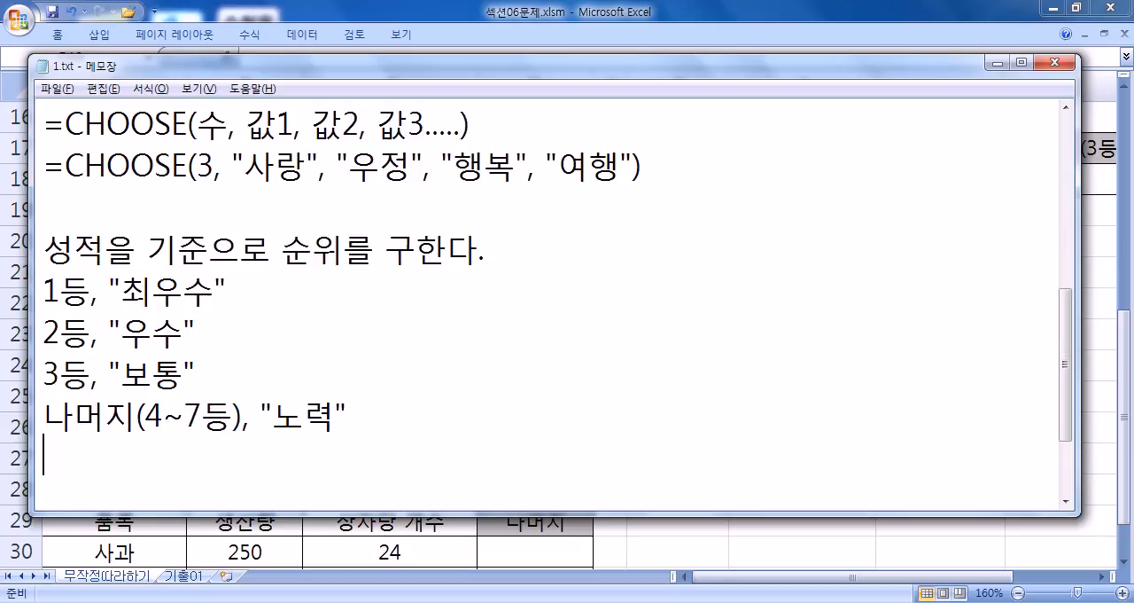
type("=CHOOSE(ㄱ무ㅏ(")
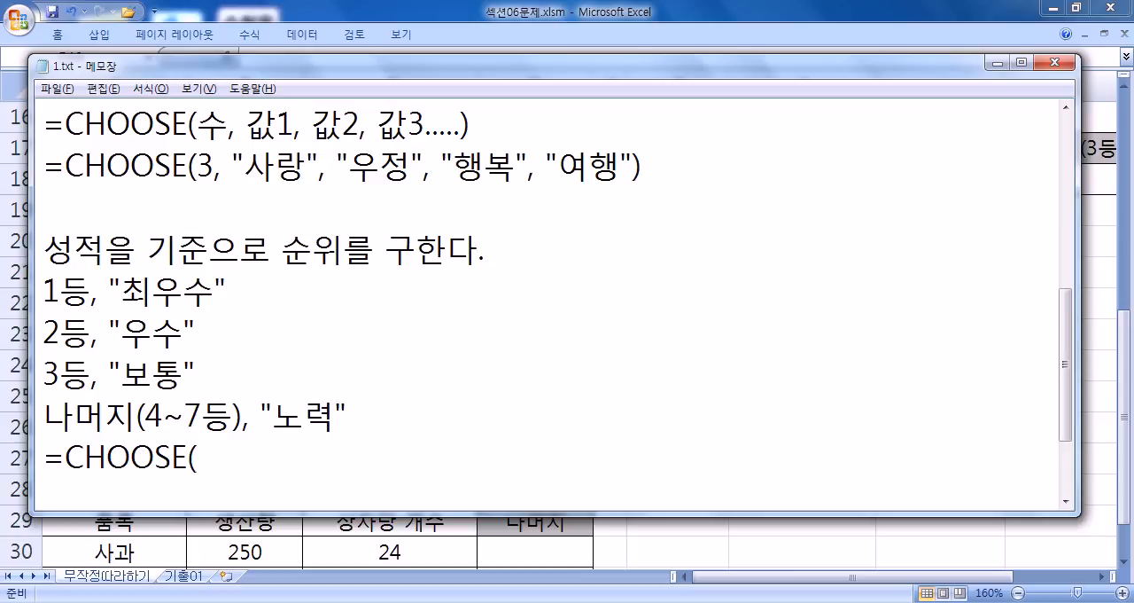
key("BackSpace")
key("BackSpace")
key("BackSpace")
key("BackSpace")
type("RNA")
key("BackSpace")
type("ANK(")
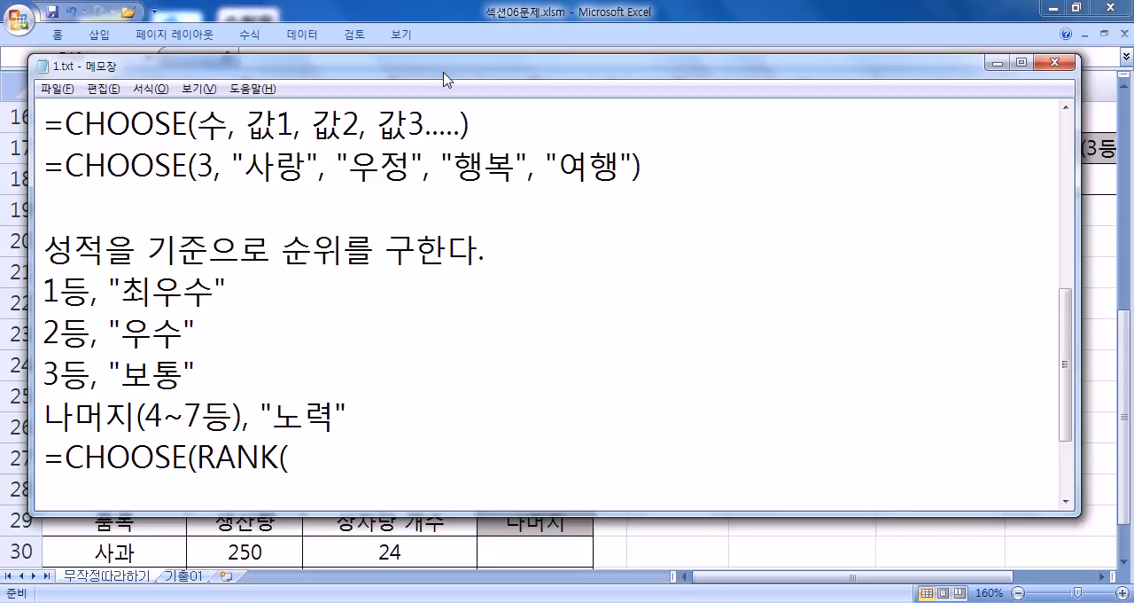
- Move the Notepad window upward, check 표3's first score in Excel, and enter C18 as the RANK value in Notepad
left_click_drag(452, 71, 438, 20)
key("alt+Tab")
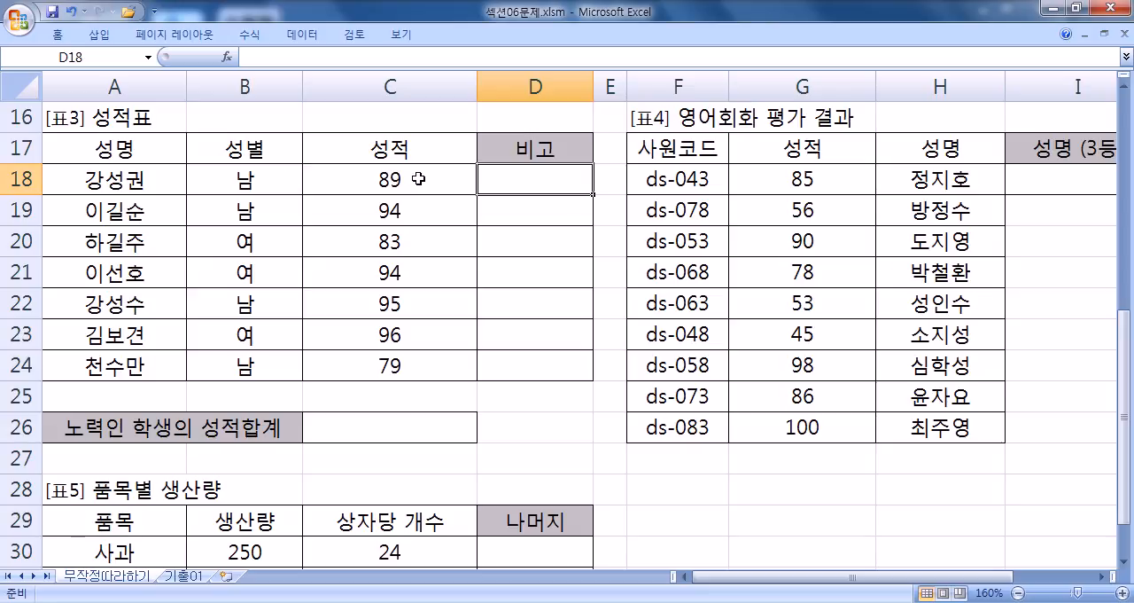
key("alt+Tab")
type("C1")
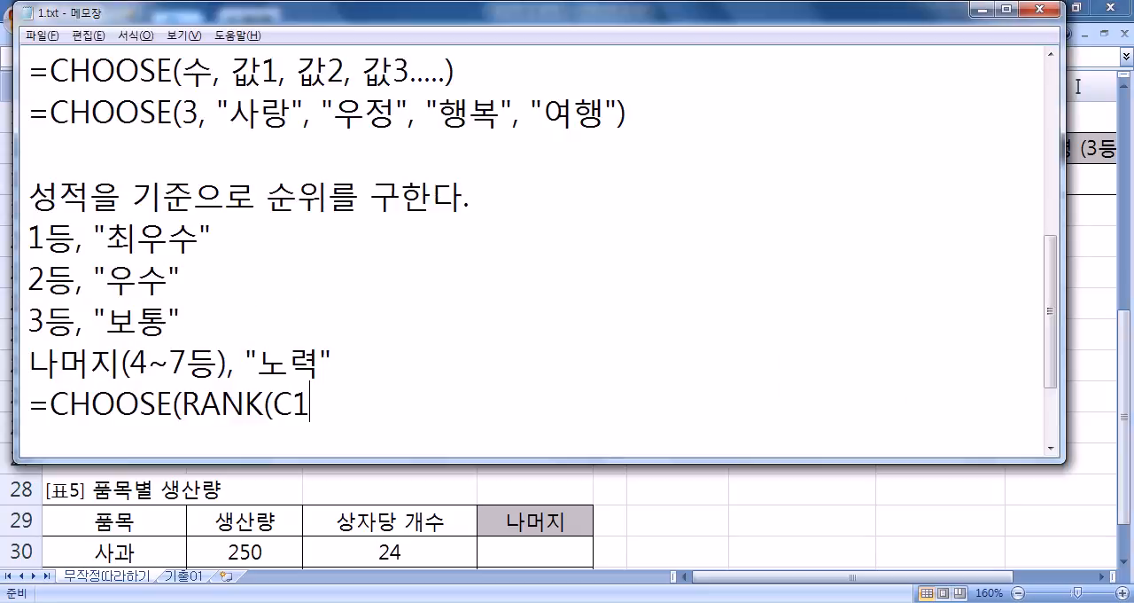
type("8, C18:")
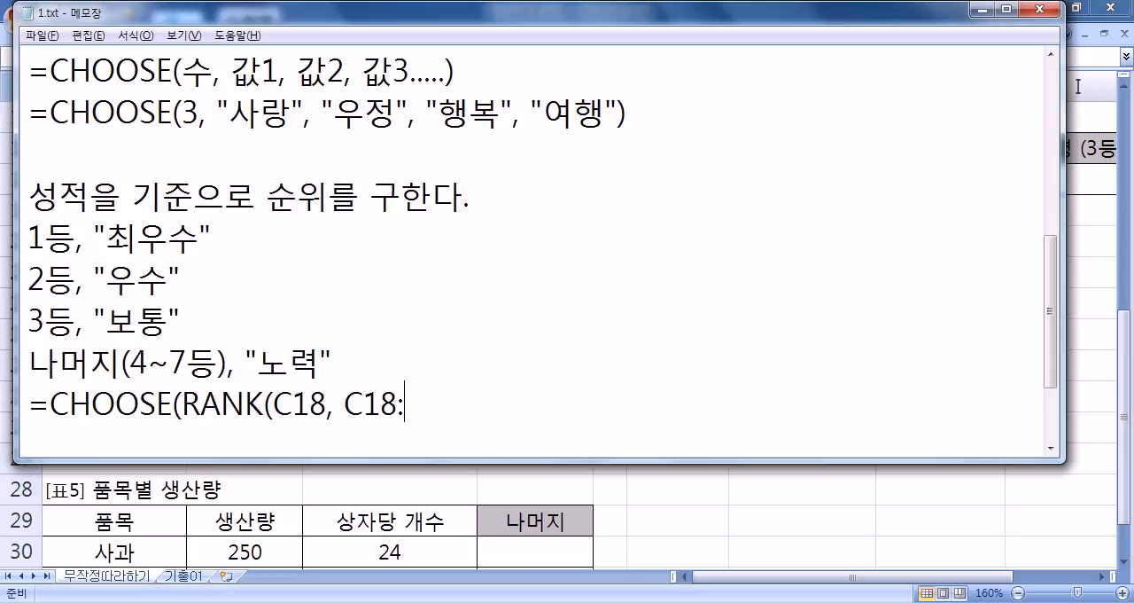
- Enter C18:C24 as the RANK range in the note, checking the score column's extent in Excel
key("alt+Tab")
key("alt+Tab")
type("C24")
- Make the RANK range absolute by changing it to $C$18:$C$24
key("Left")
key("Left")
key("Left")
key("Left")
key("Left")
key("Left")
type("$")
key("Right")
type("$")
key("Right")
key("Right")
key("Right")
type("$")
key("Right")
type("$")
key("Right")
key("Right")
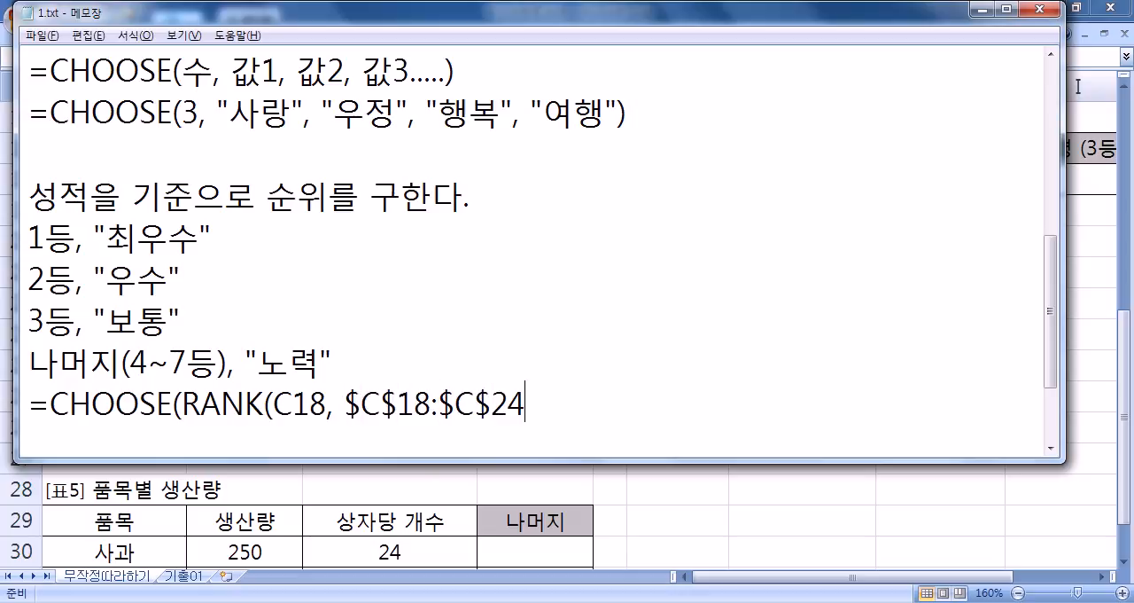
- Review the RANK syntax note for the sort-order argument, and close the RANK function right after $C$24 without it
type(",")
key("BackSpace")
type(",")
scroll(131, 235, "up", 4)
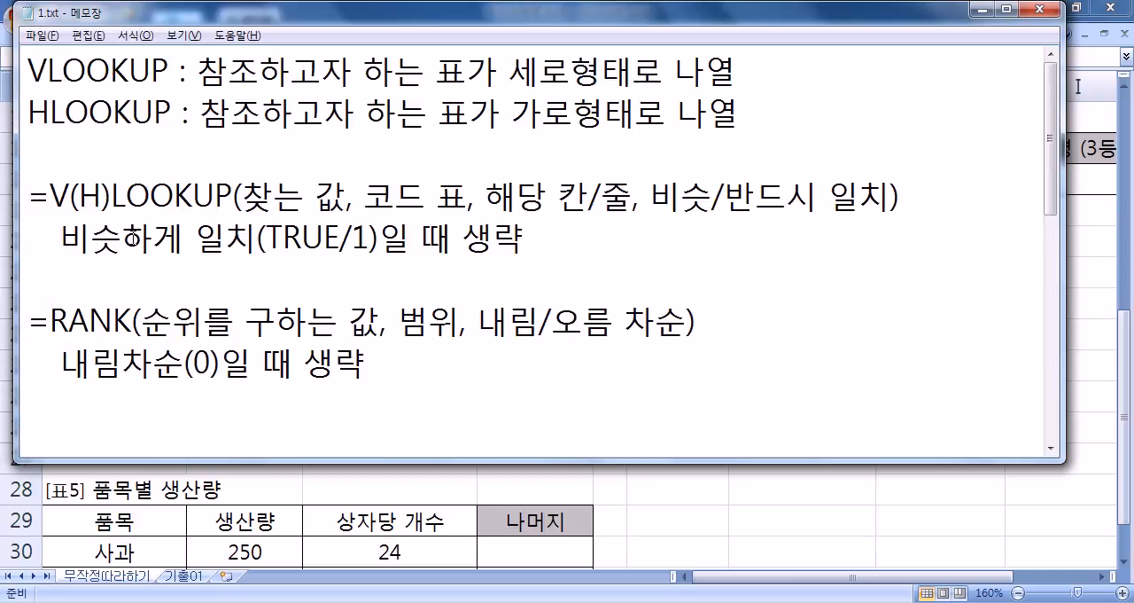
scroll(124, 341, "down", 1)
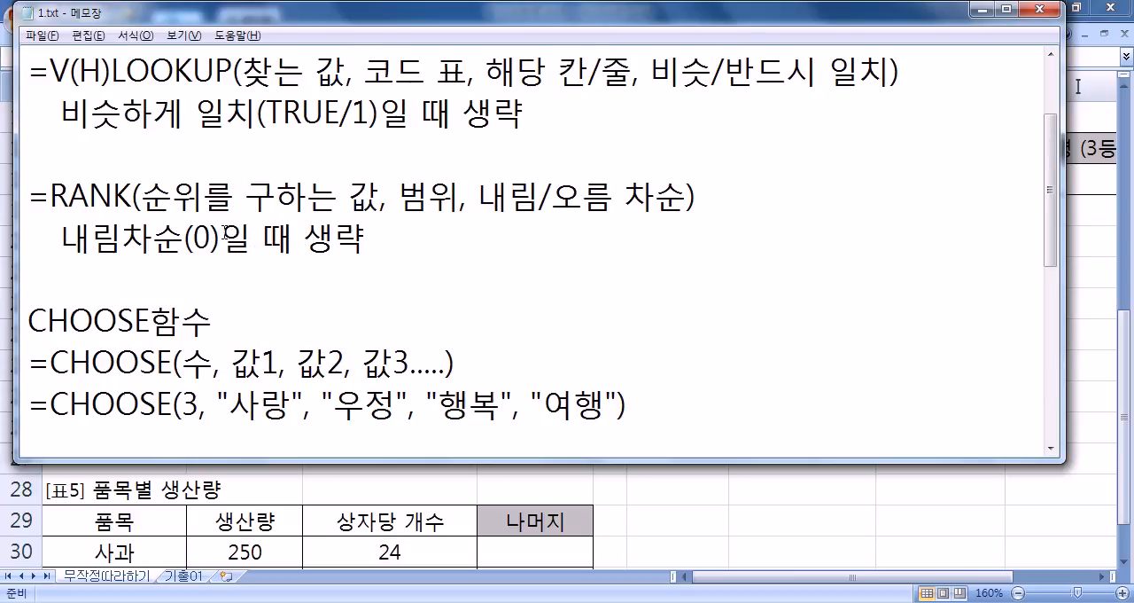
scroll(226, 234, "down", 5)
key("BackSpace")
type(")")
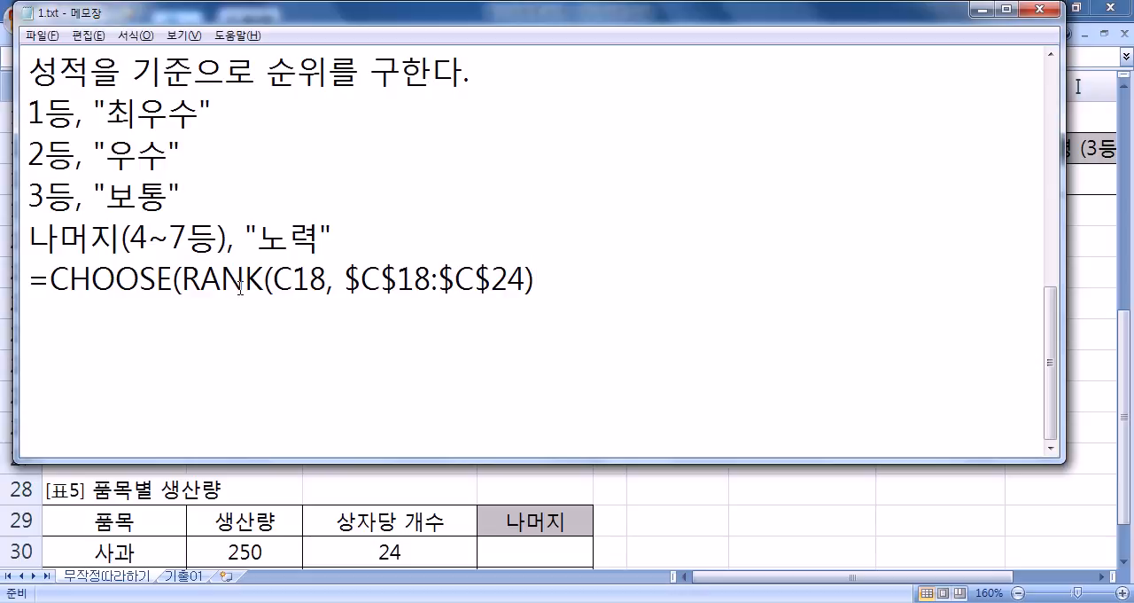
- Add "최우수" as the first CHOOSE value after the RANK function
left_click_drag(184, 282, 543, 288)
left_click(562, 292)
type(",")
type(" \"CN")
key("BackSpace")
key("BackSpace")
type("최우수\"")
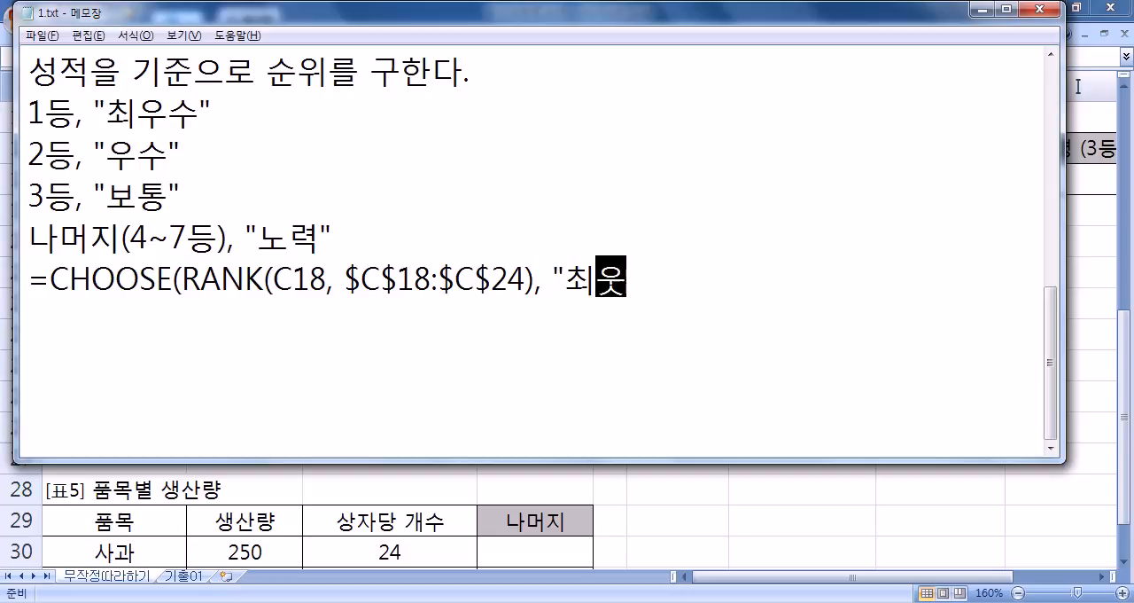
type(", \"")
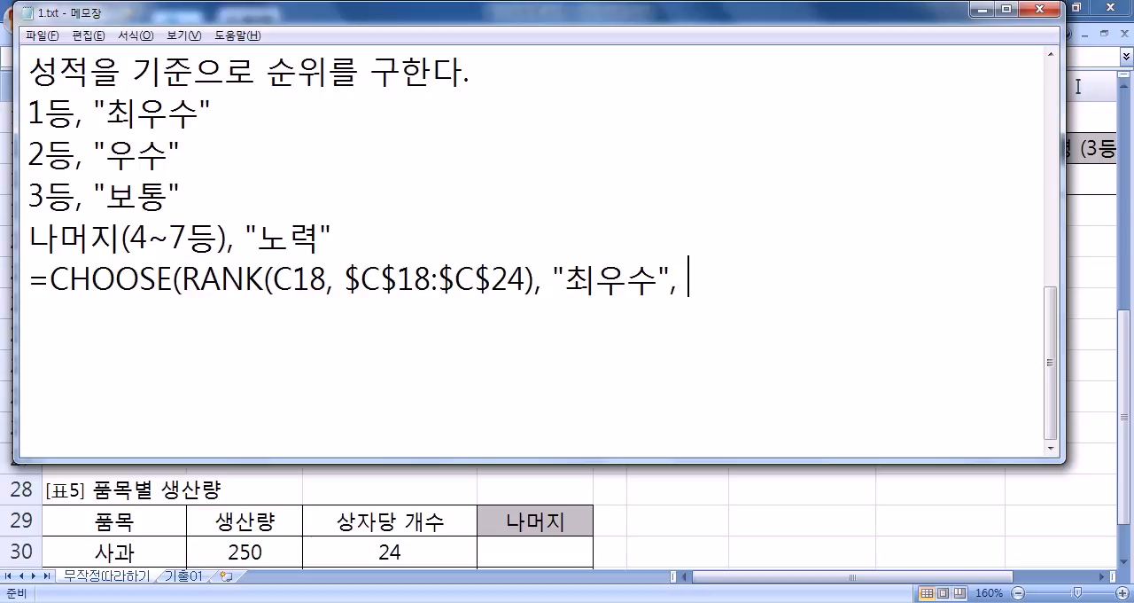
type("우수\", \"우수")
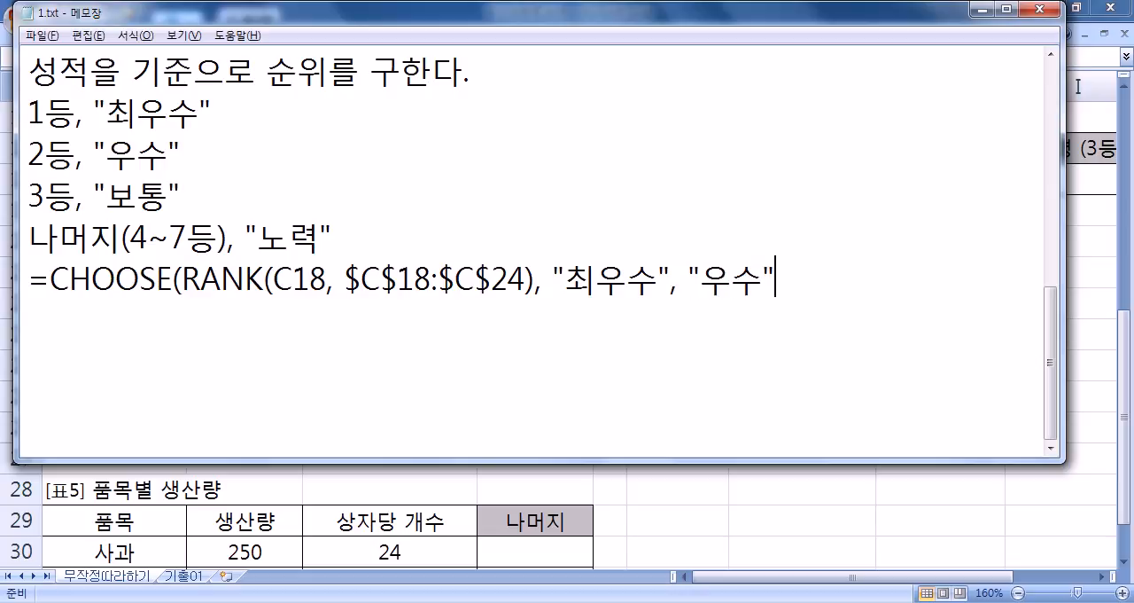
type("\"보통")
- Add "우수" and "보통" as the second and third CHOOSE values
key("Return")
type("\"")
key("BackSpace")
key("BackSpace")
type("\", \"")
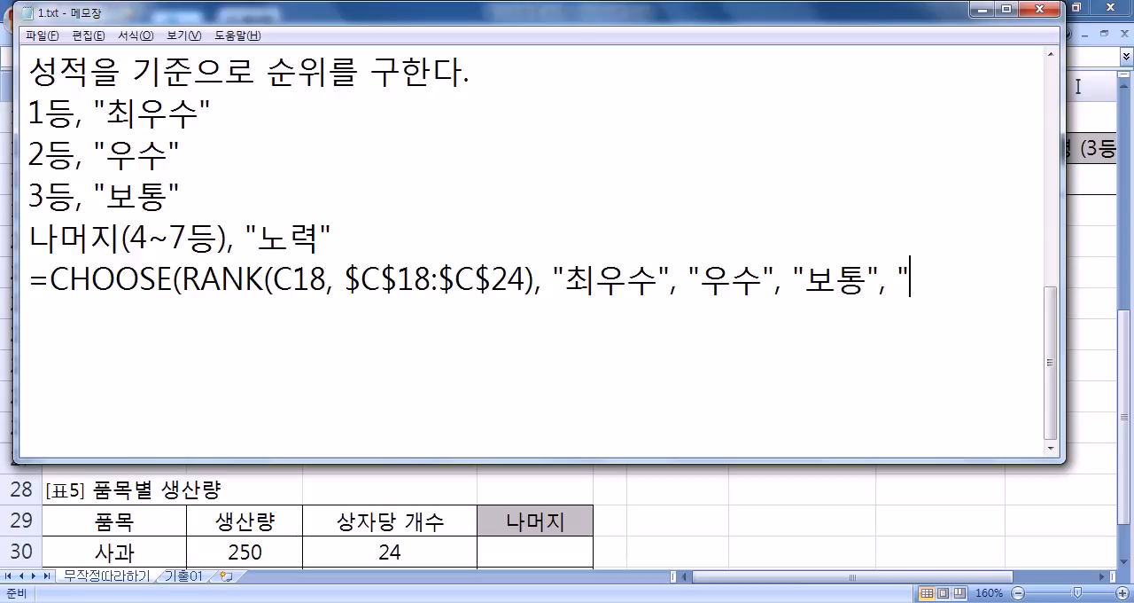
type("노력")
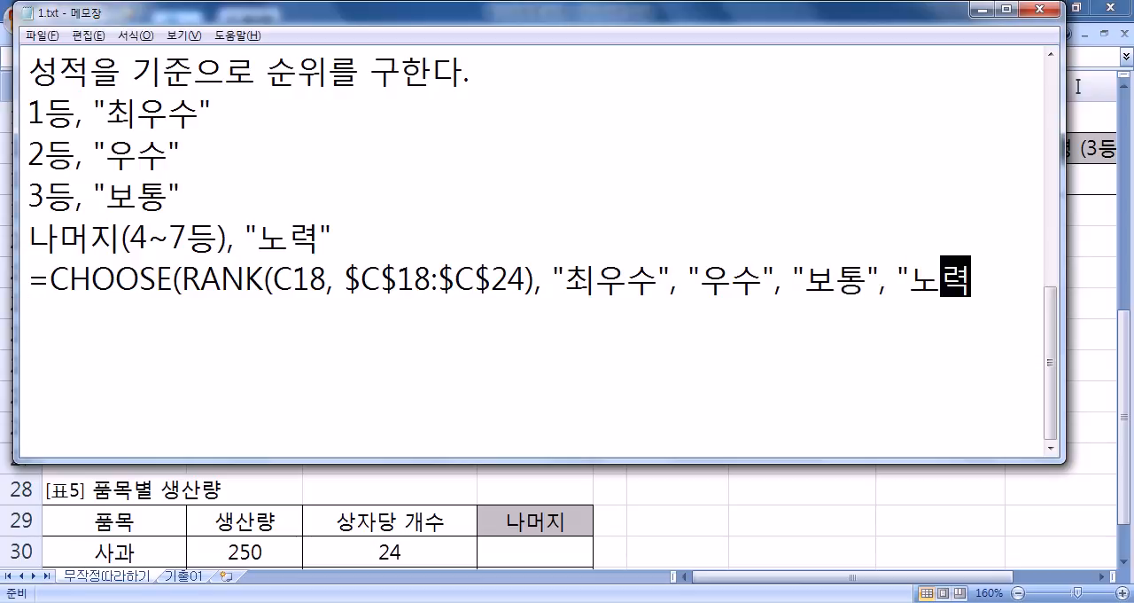
type("\", \"노력\", \"노력")
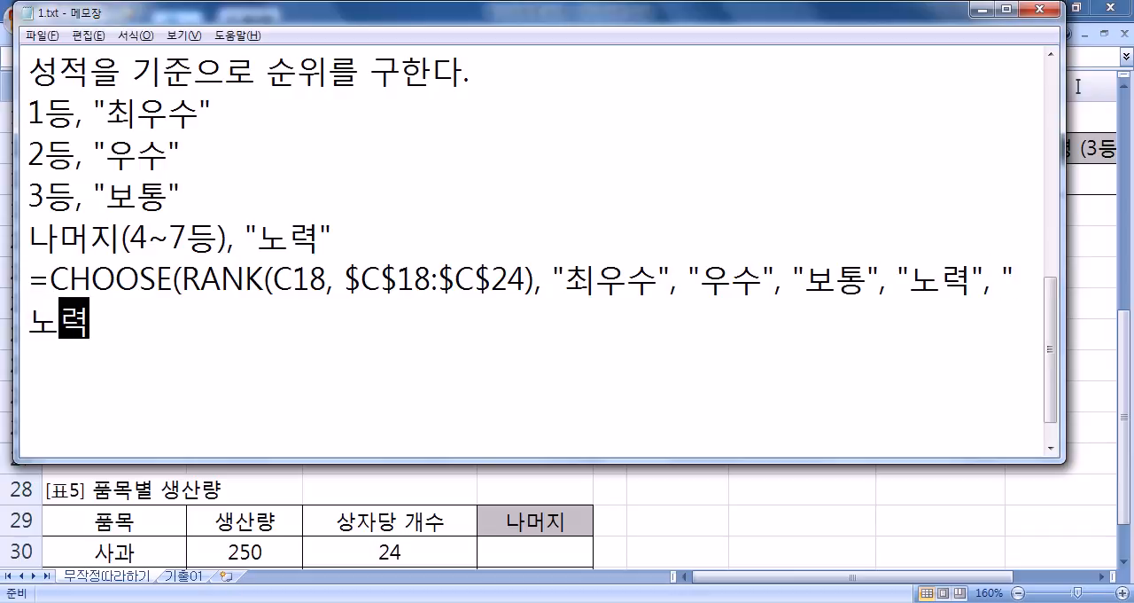
type("\"")
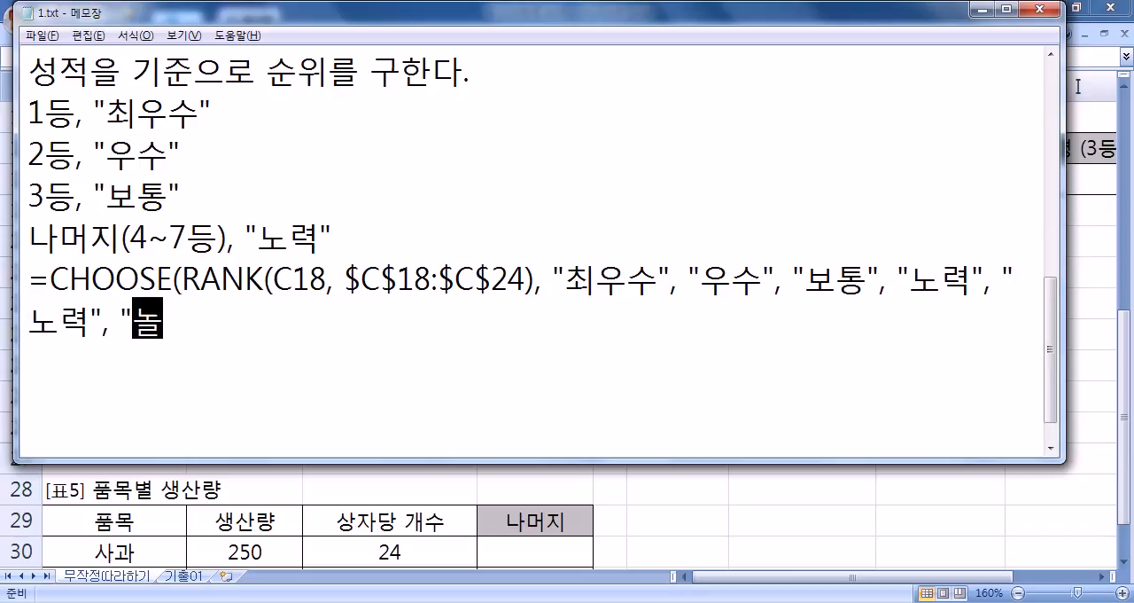
type(", \"노")
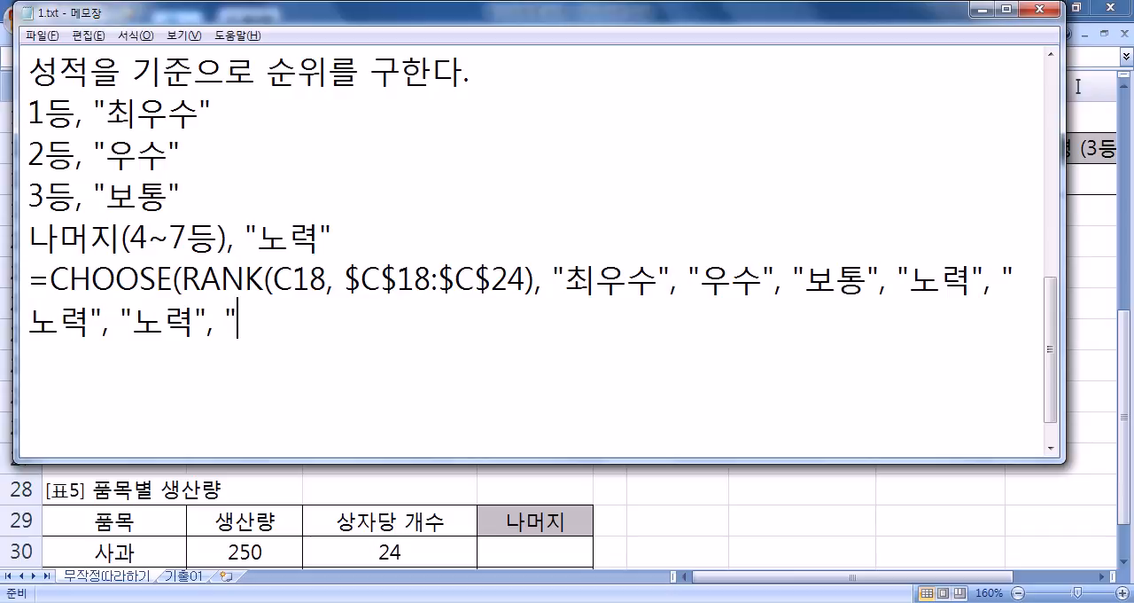
type("력\"")
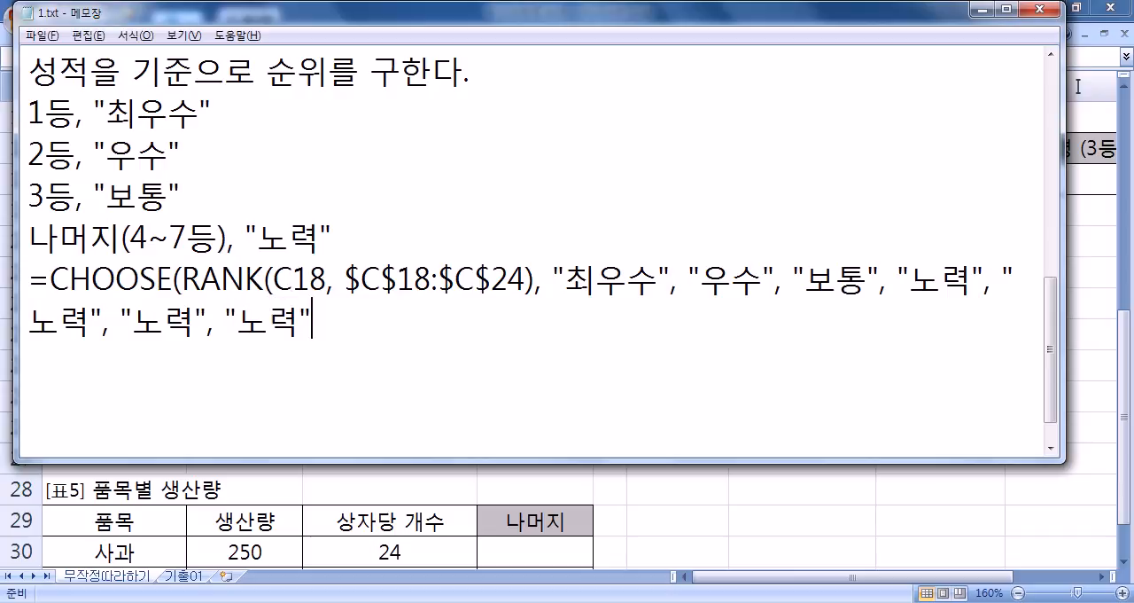
type(")")
- Add "노력" as the fourth through seventh CHOOSE values, close the formula and start a new line
key("Return")
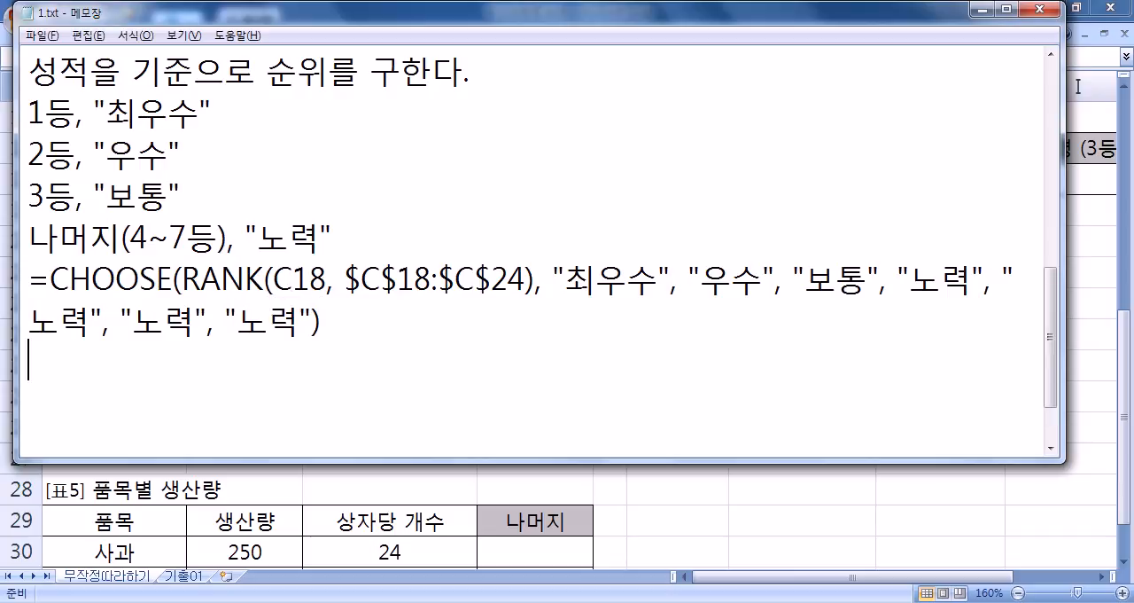
- Widen the Notepad window and compare the formula's RANK part with the number argument in the sample CHOOSE formula
left_click_drag(1065, 175, 1131, 173)
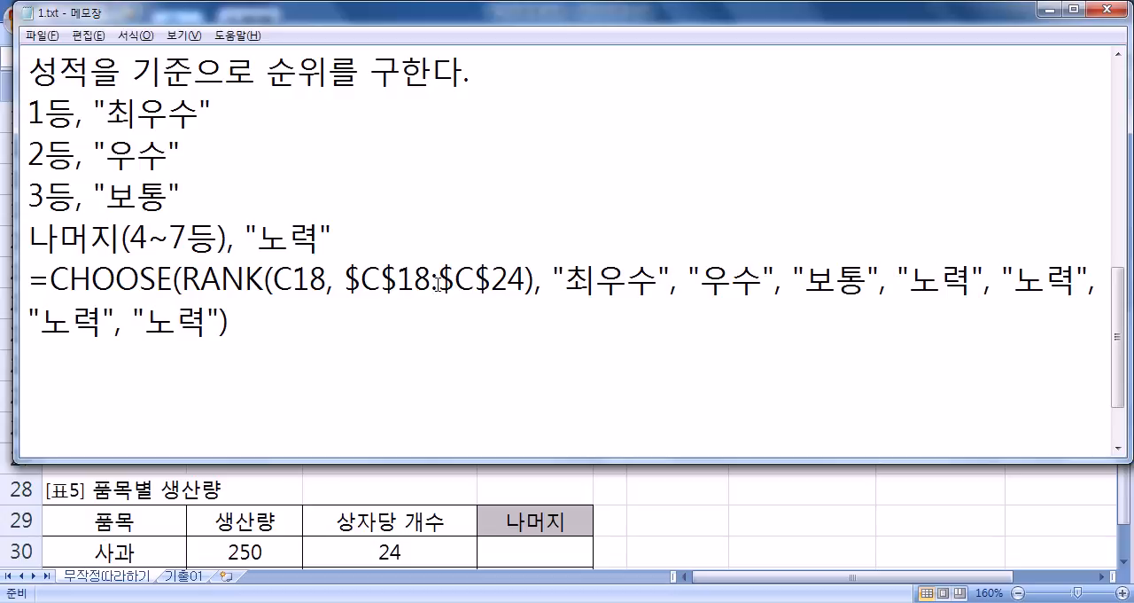
scroll(103, 246, "up", 1)
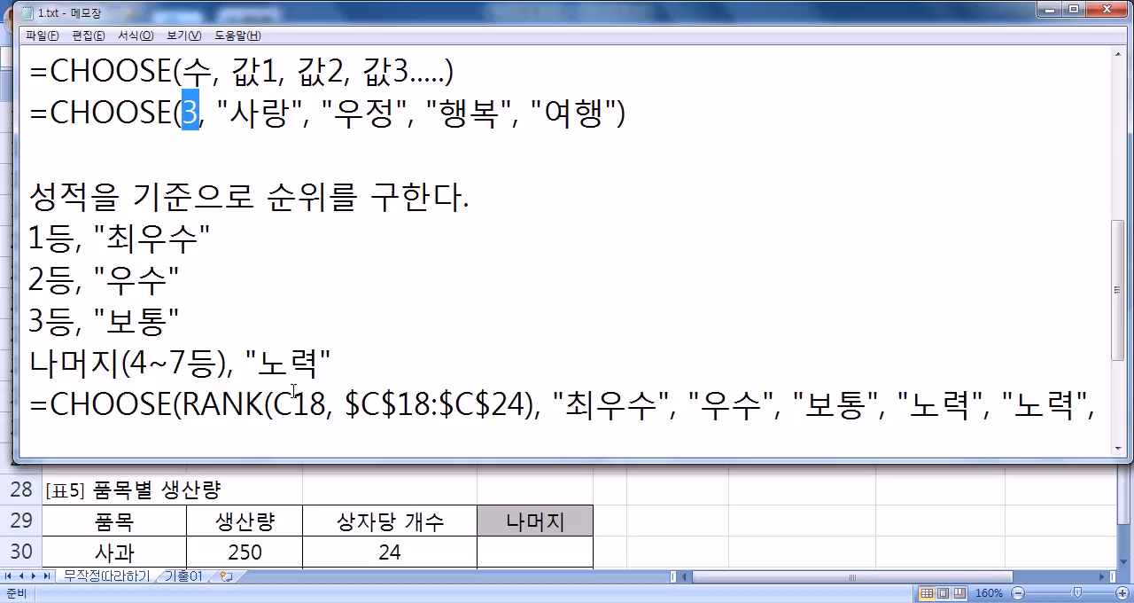
left_click_drag(183, 405, 533, 406)
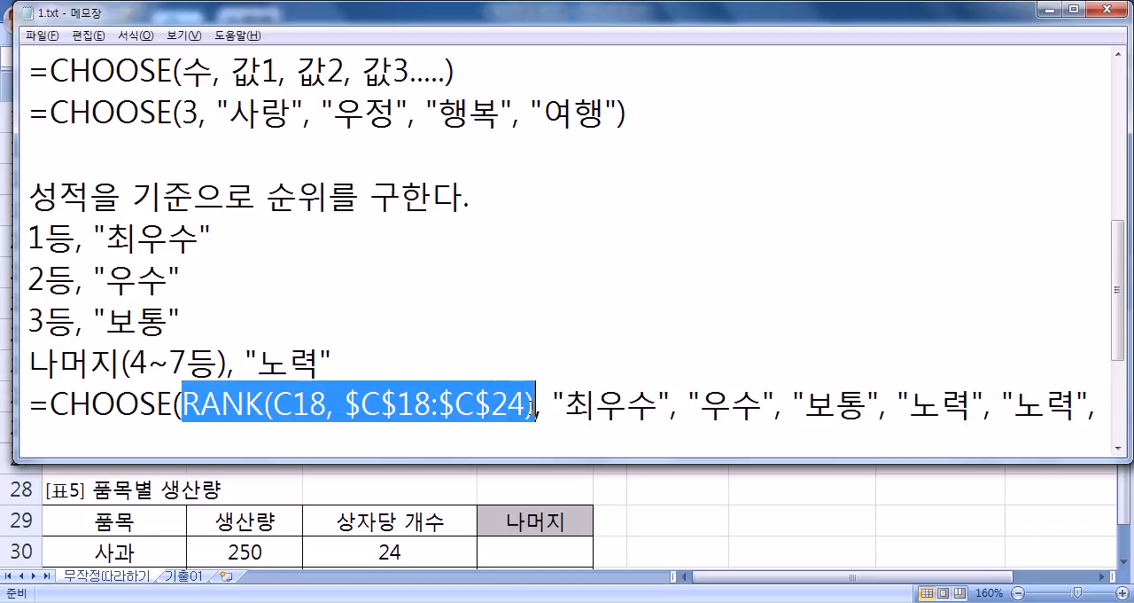
scroll(317, 398, "down", 1)
- Copy the complete CHOOSE(RANK()) formula from Notepad into D18 in Excel and fill it down 표3's 비고 column to D24
left_click_drag(248, 323, 5, 283)
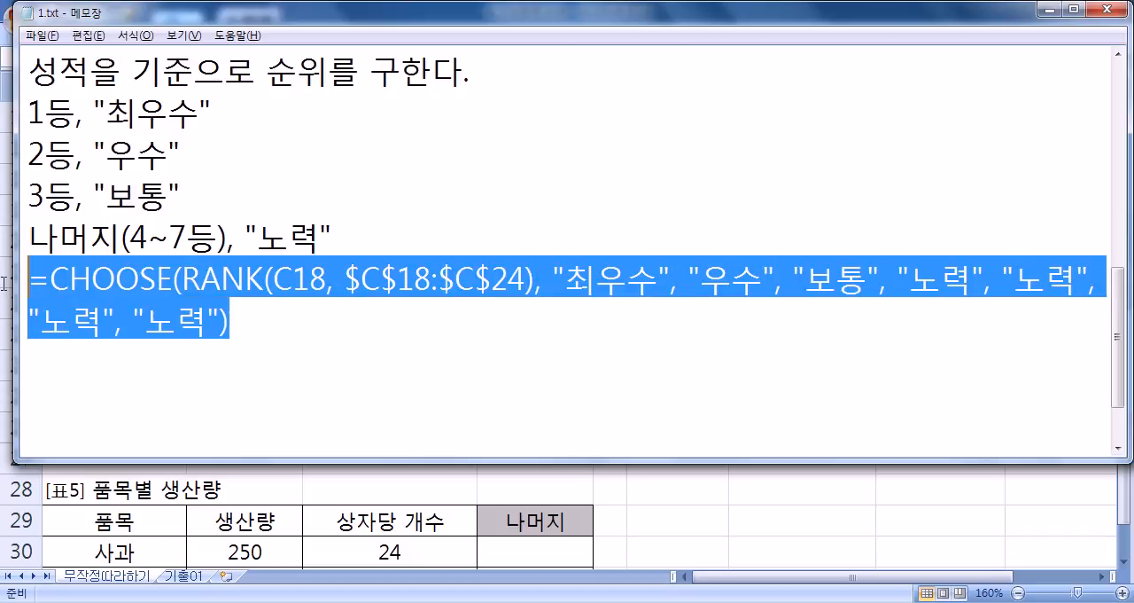
key("ctrl+c")
key("alt+Tab")
key("ctrl+v")
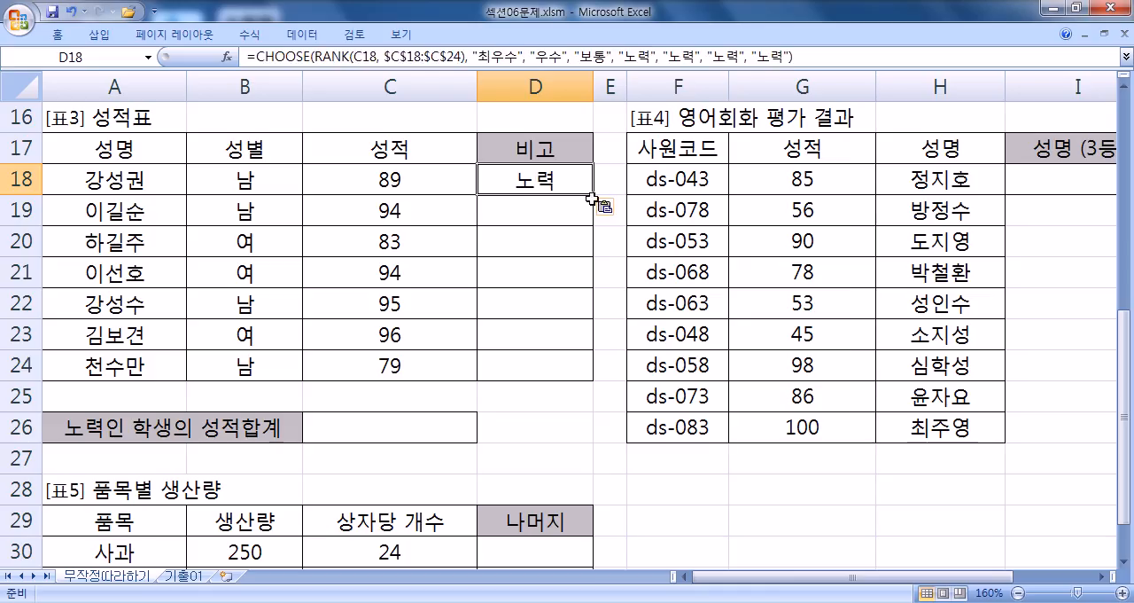
double_click(593, 194)
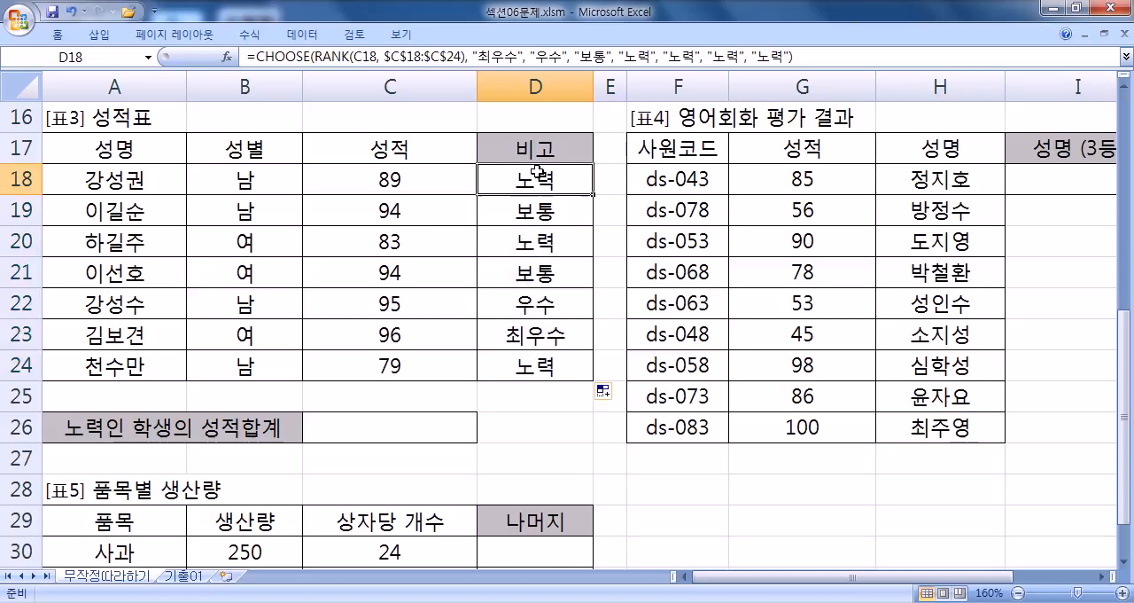
- Switch back to Notepad and place the text cursor on the empty line below the finished formula
key("alt+Tab")
left_click(408, 398)
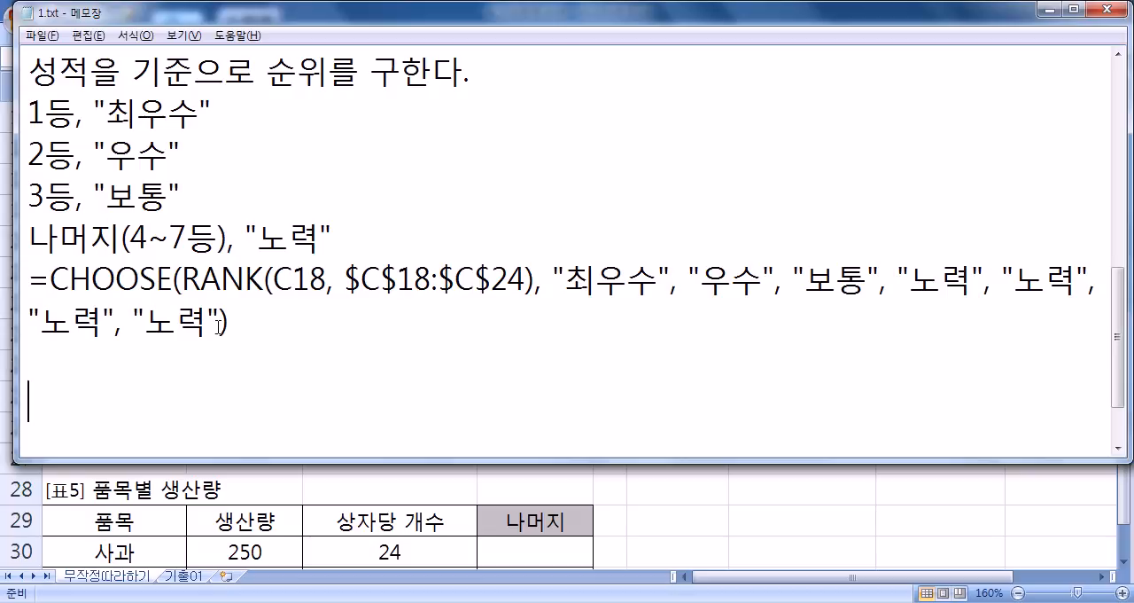
- Begin a new sample formula below the CHOOSE(RANK()) one, =CHOOSE( with 평균/10 as its number argument
type("=CHOOSE(ㅍ평균,")
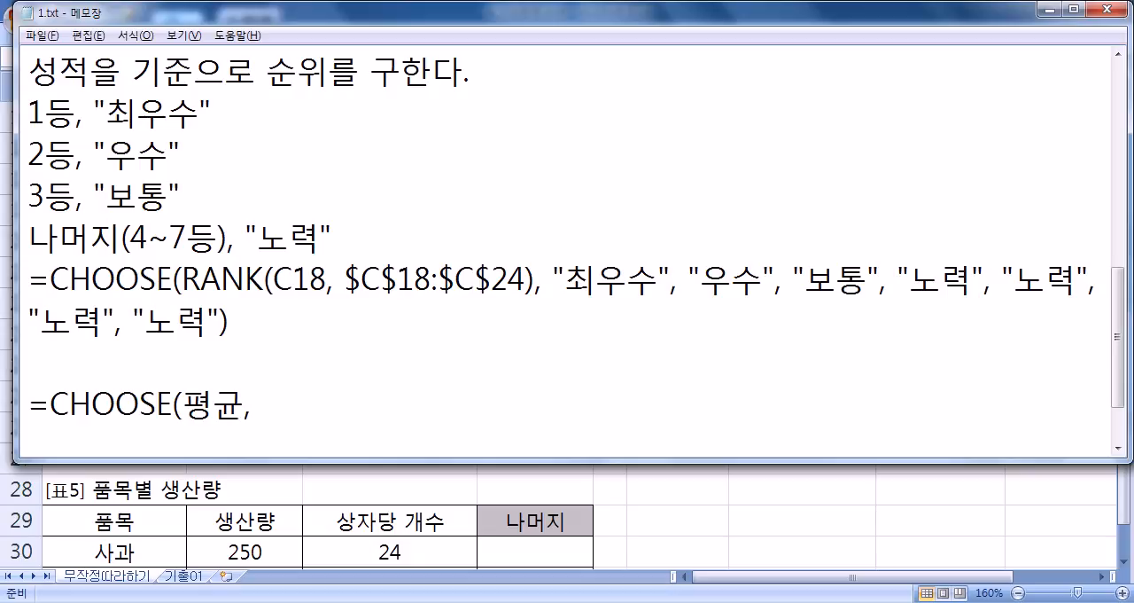
key("Left")
key("Left")
type("/10")
key("Right")
- Add "가" as the first through fifth values of the 평균/10 CHOOSE formula
type("\"가")
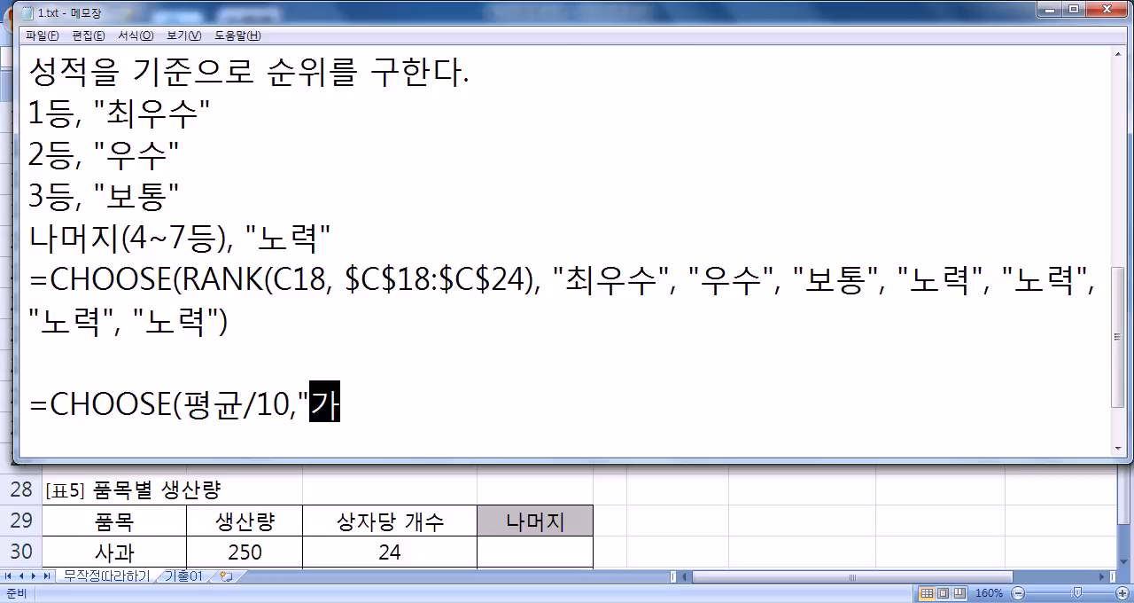
type("\",\"가\",")
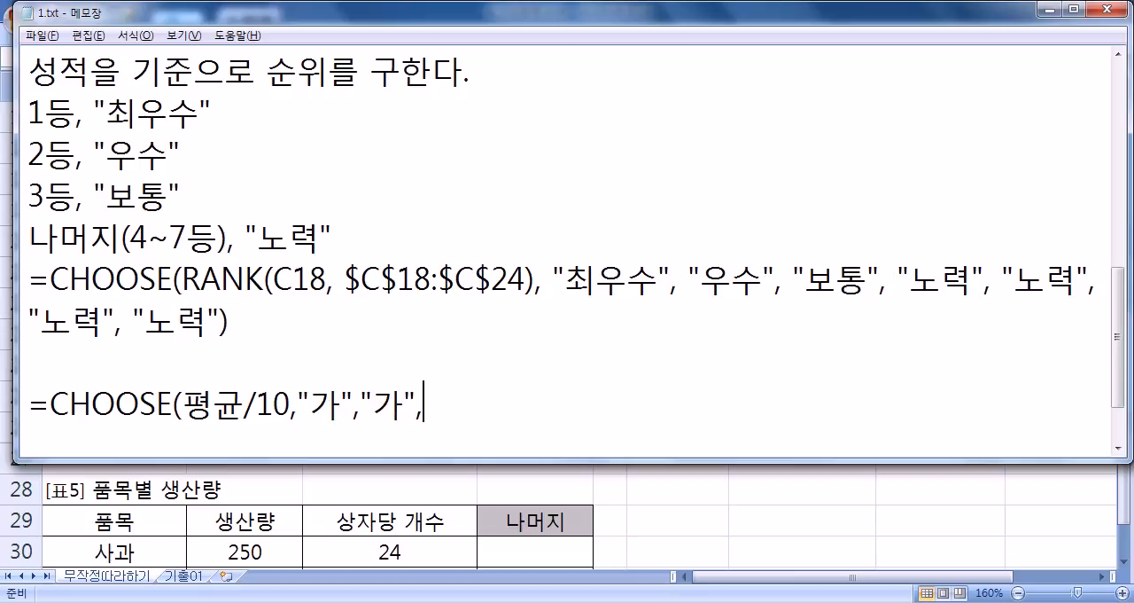
type("\"가\",\"가\",")
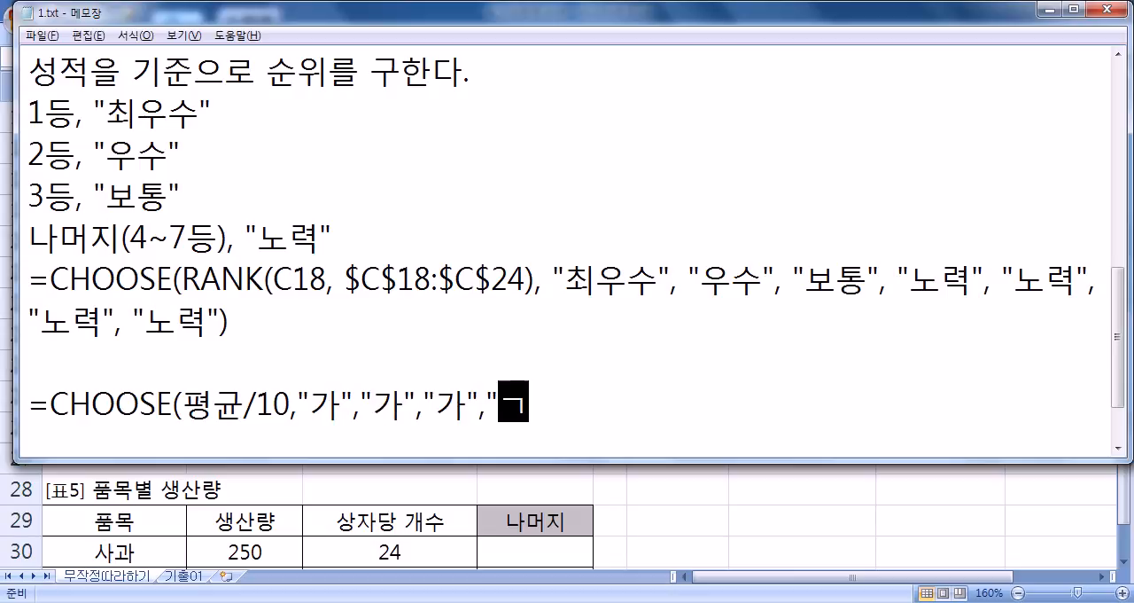
type("\"가")
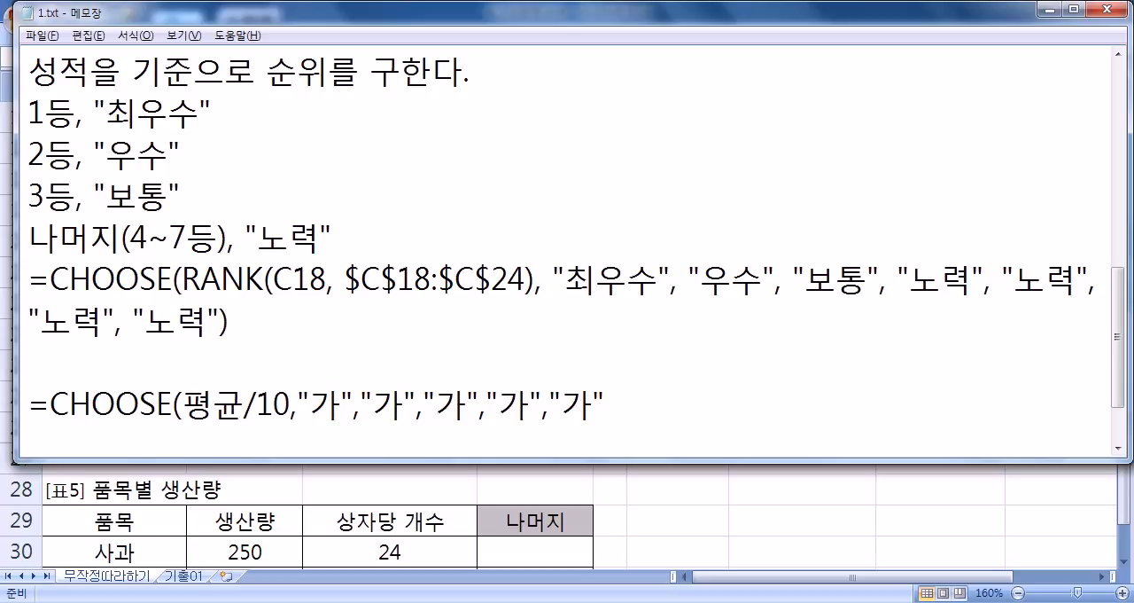
- Add "양", "미", "우", "수", "수" as the sixth through tenth values, close the formula and start a new line
type("\",\"양\",\"미\",\"으ㅜ")
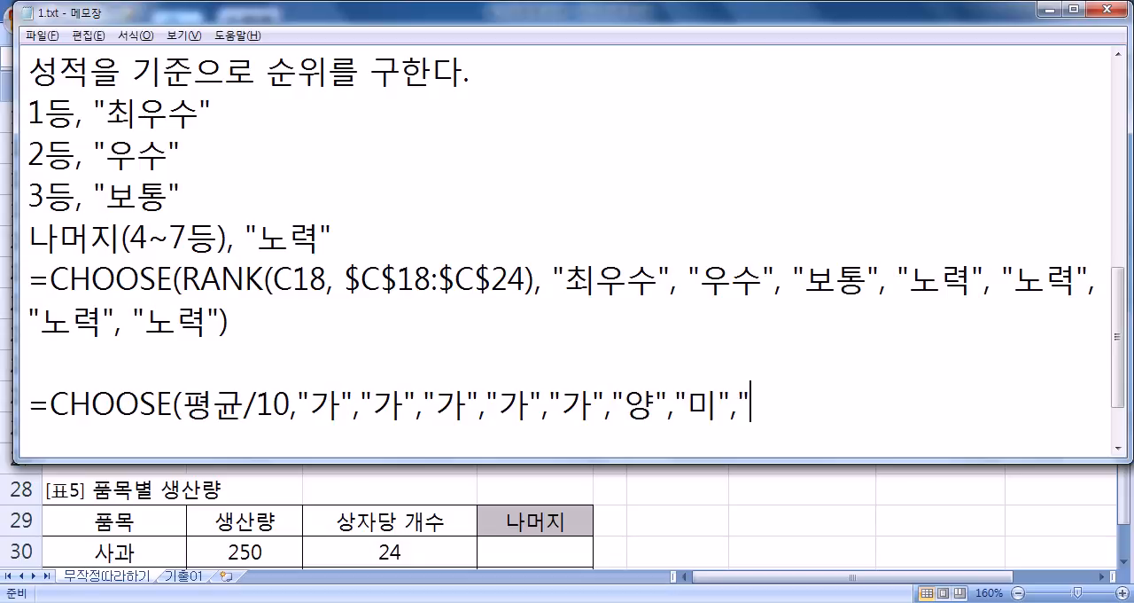
key("BackSpace")
key("BackSpace")
type("우")
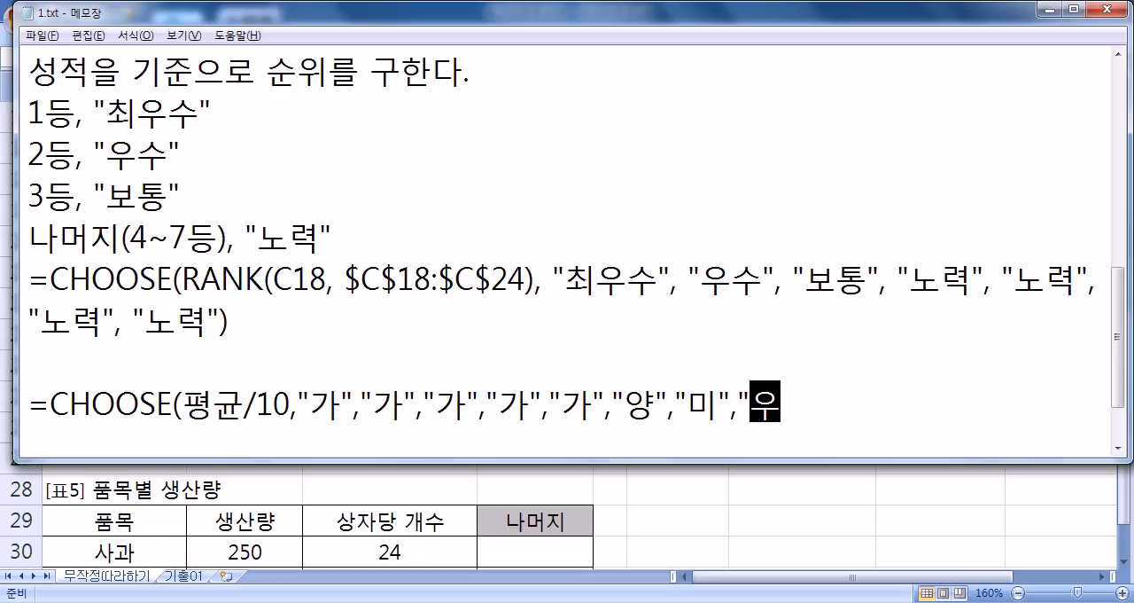
type("\",\"수")
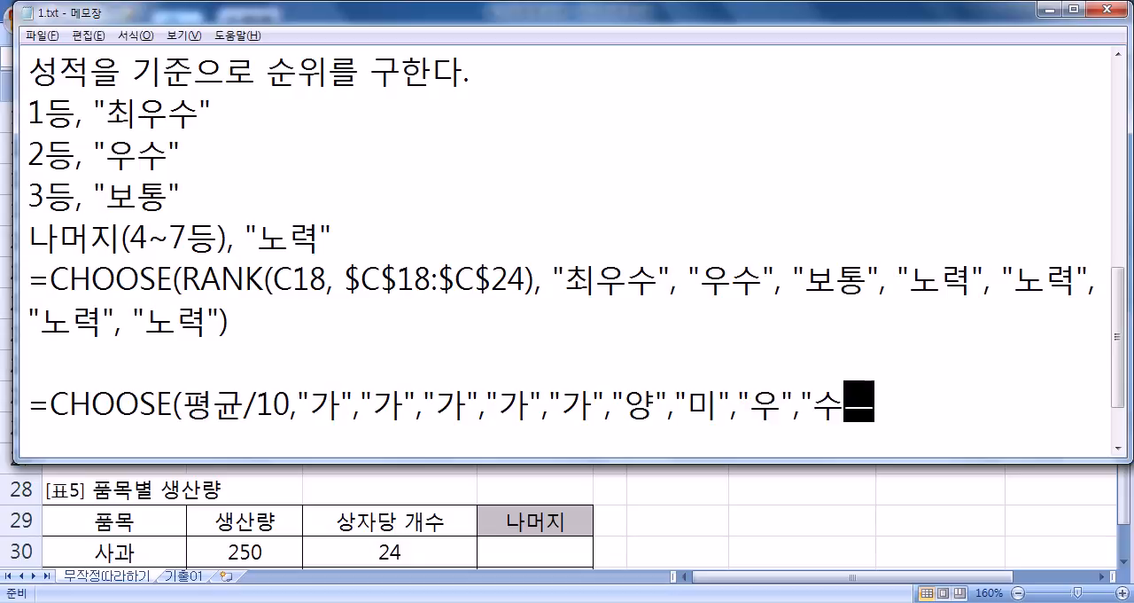
type("\",\"수")
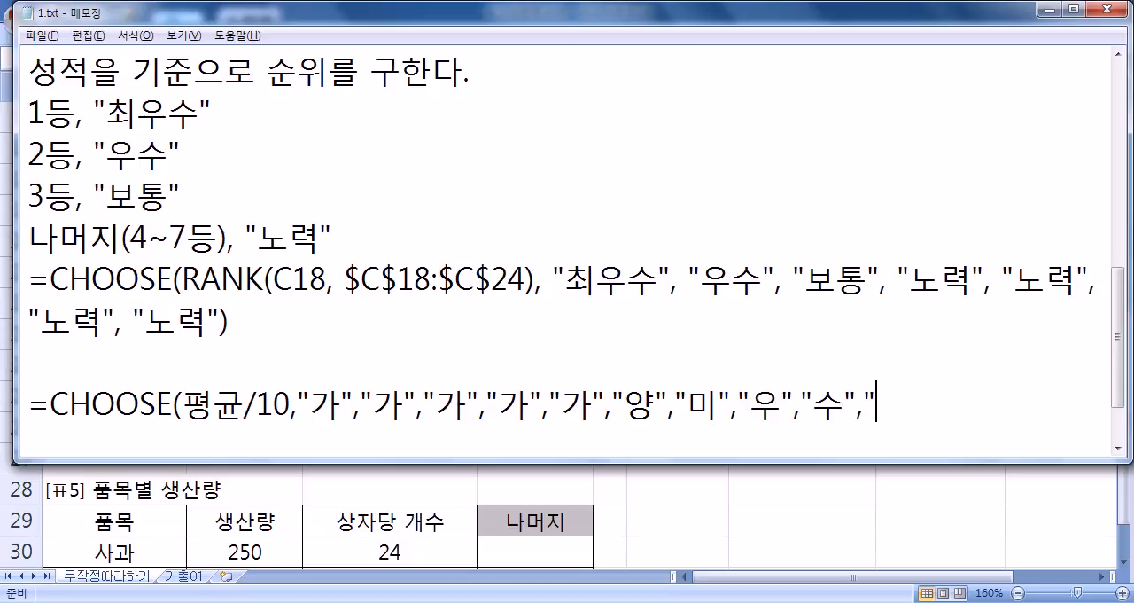
type("\")")
key("Return")
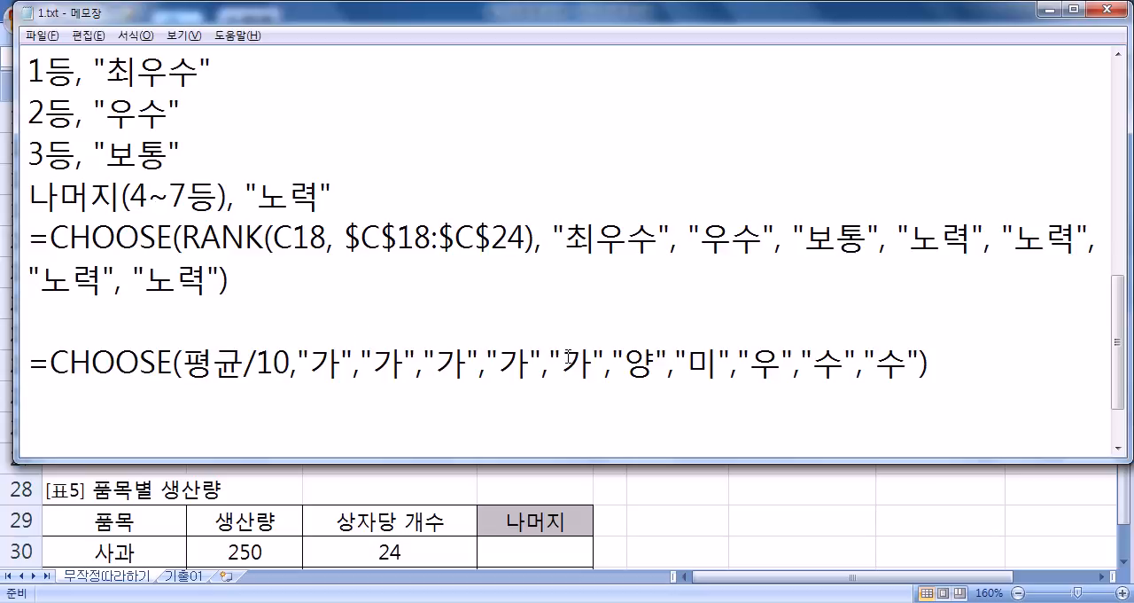
left_click_drag(568, 355, 589, 363)
left_click(564, 411)
- Switch to Excel and enter the headings 점수 in F28 and 평가 in G28, beside 표5
key("alt+Tab")
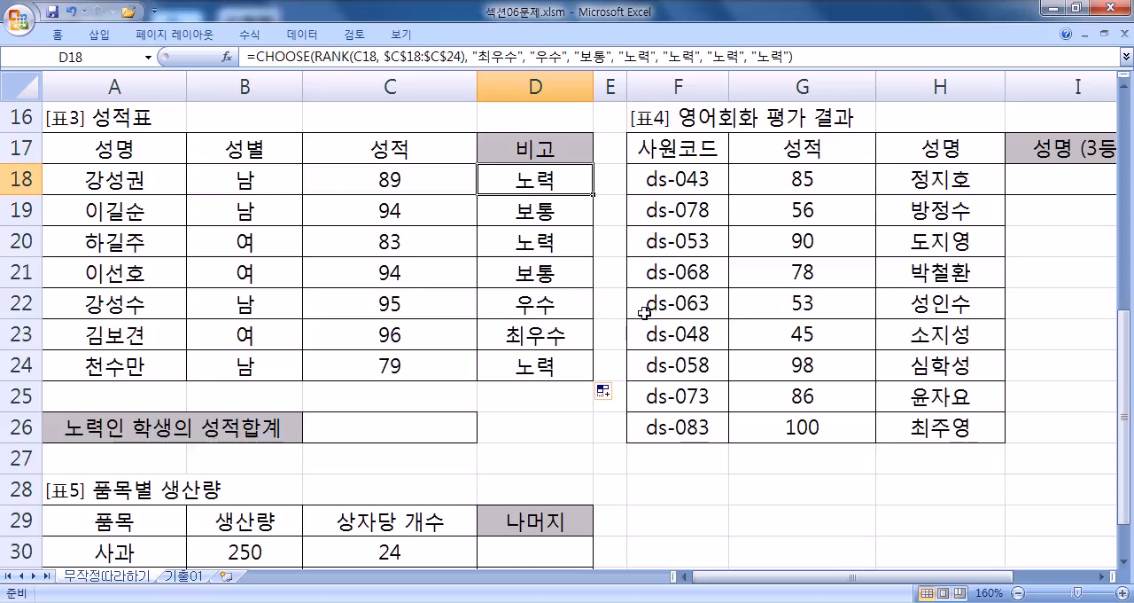
scroll(645, 242, "down", 2)
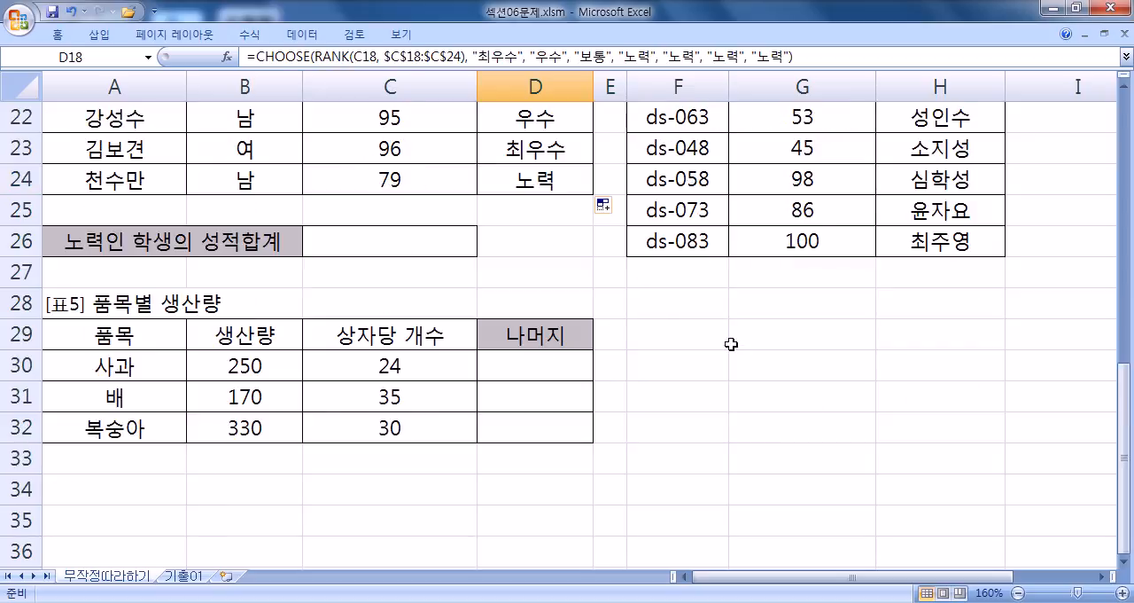
left_click(683, 308)
scroll(682, 307, "up", 1)
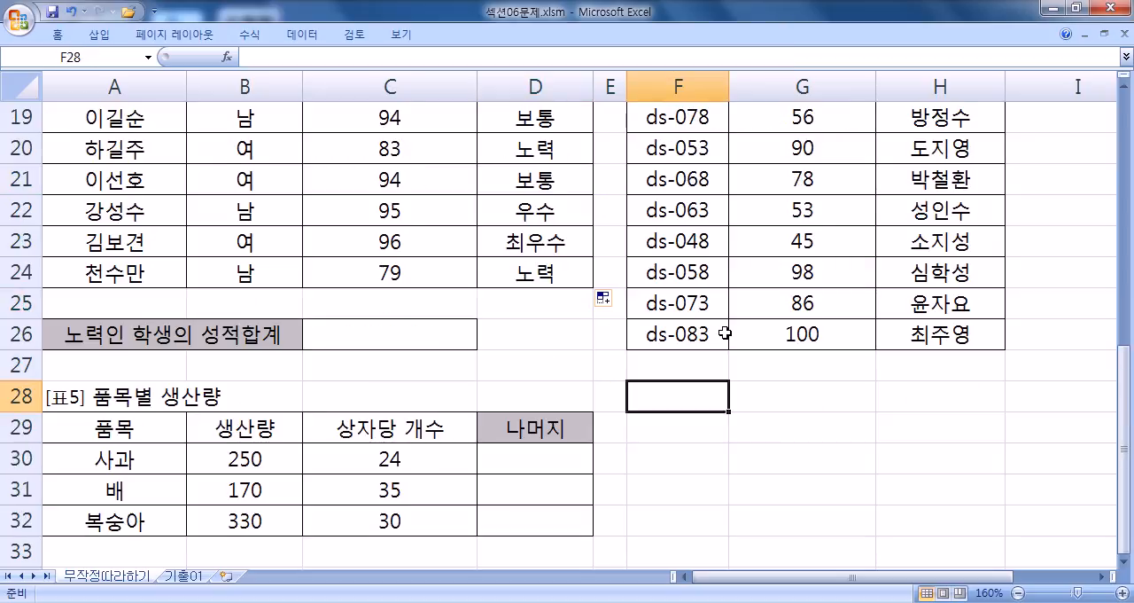
type("WJA")
key("BackSpace")
key("BackSpace")
key("BackSpace")
type("점수")
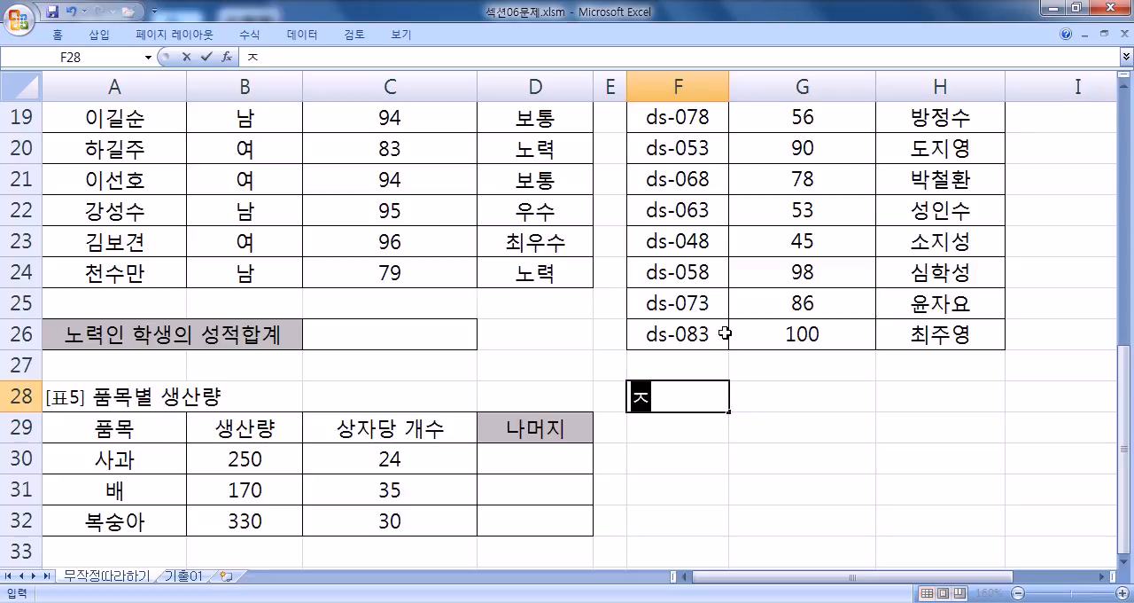
key("Tab")
type("평가")
key("Return")
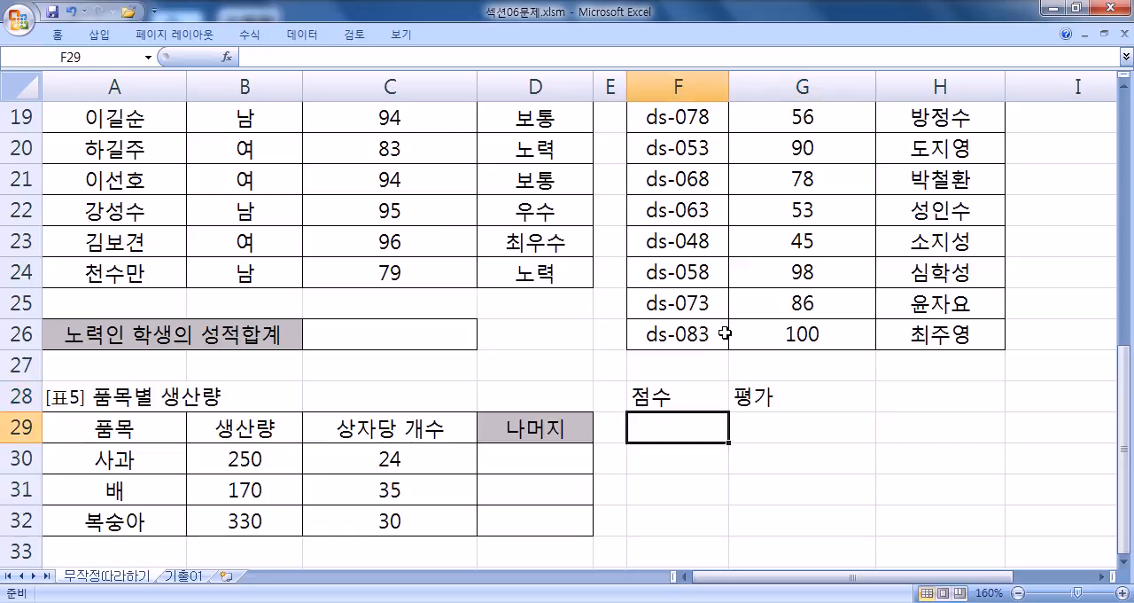
- Fill the 점수 column from F29 to F33 with 0, 60, 70, 80 and 90
type("0")
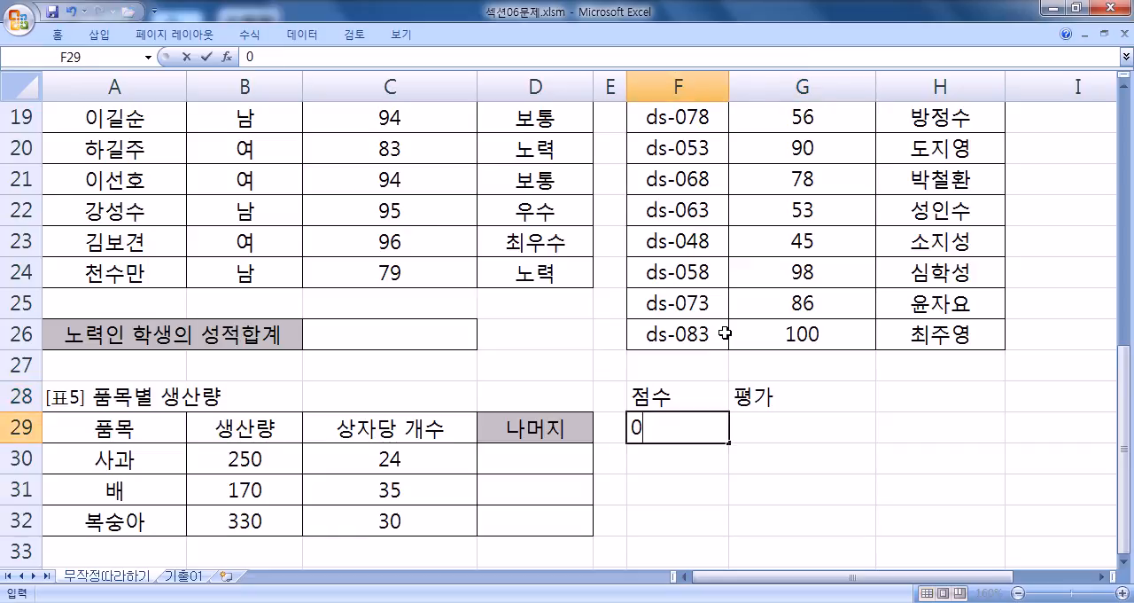
key("Return")
type("60")
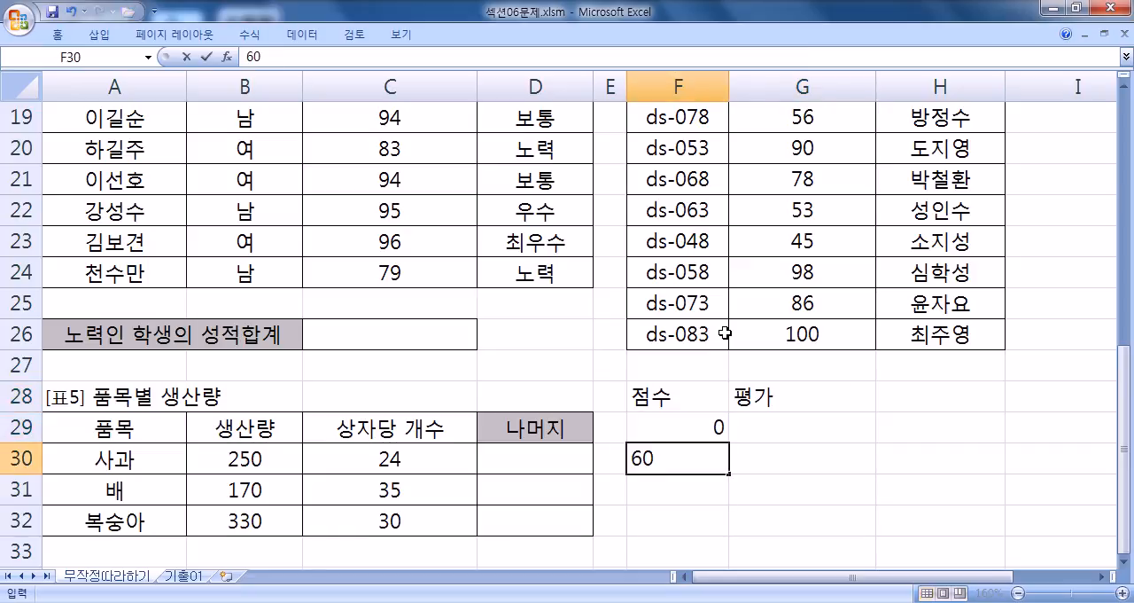
key("Return")
type("70")
key("Return")
type("80")
key("Return")
type("90")
- Fill the 평가 column from G29 to G33 with 가, 양, 미, 우 and 수
key("Return")
key("Up")
key("Up")
key("Up")
key("Up")
key("Up")
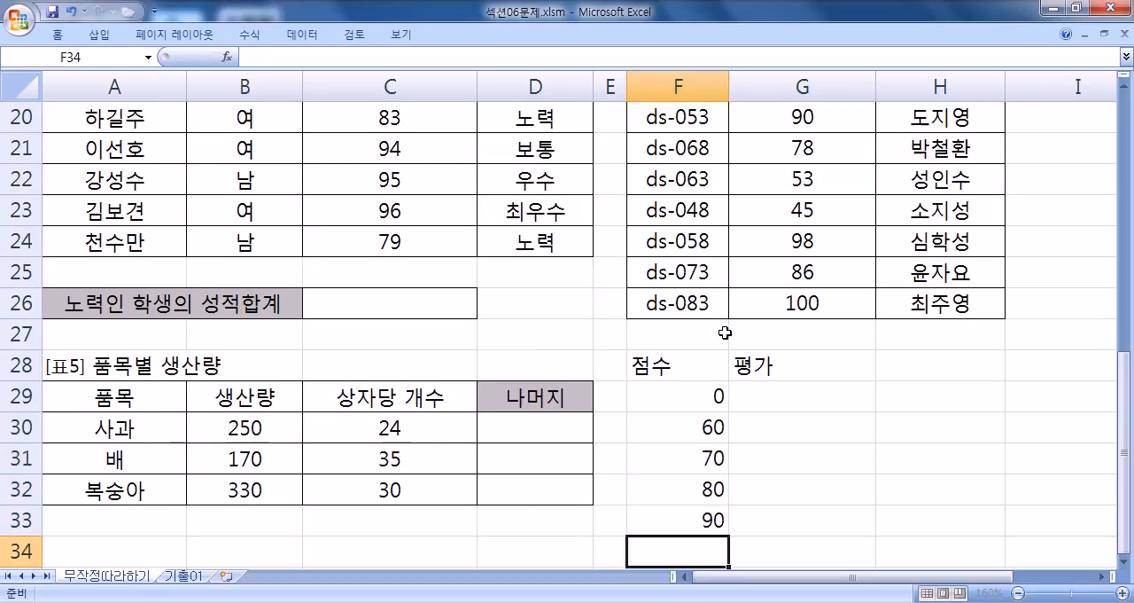
key("Right")
type("가")
key("Return")
type("양")
key("Return")
type("ㅁㅣ")
key("Return")
type("우")
key("Return")
type("수")
key("Return")
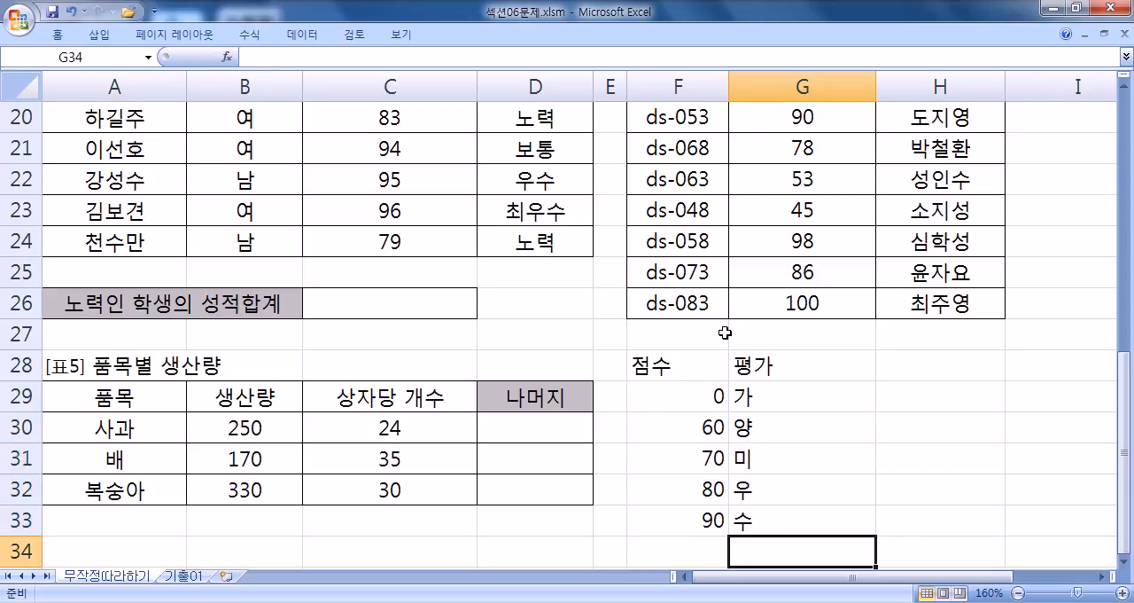
- Begin a VLOOKUP formula in E18, beside 표3's 비고 column, with the score in C18 as the lookup value
scroll(531, 275, "up", 1)
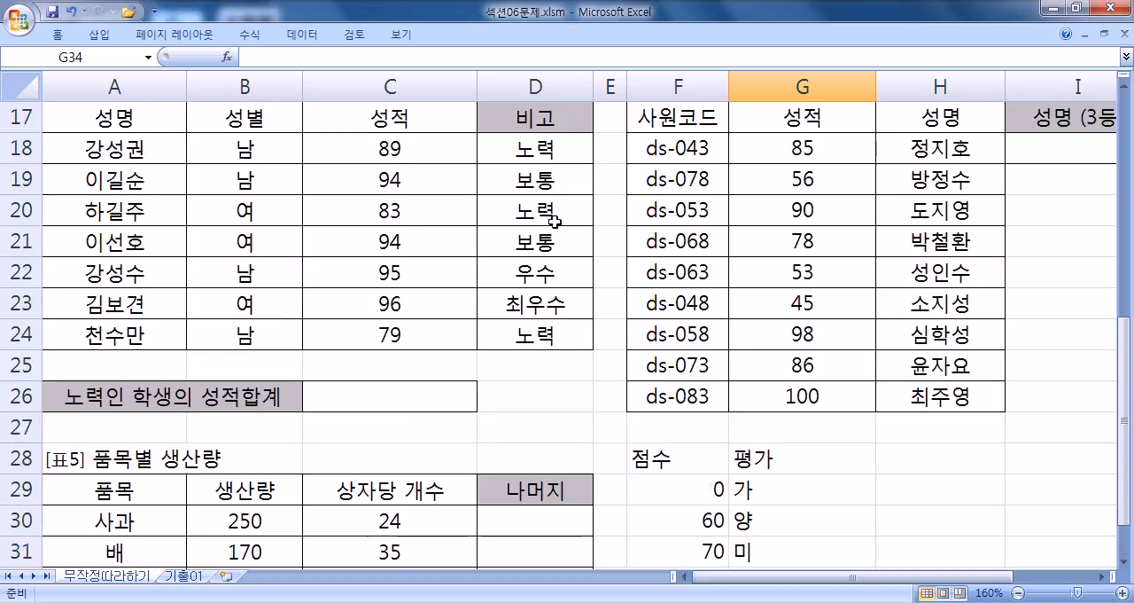
left_click(600, 142)
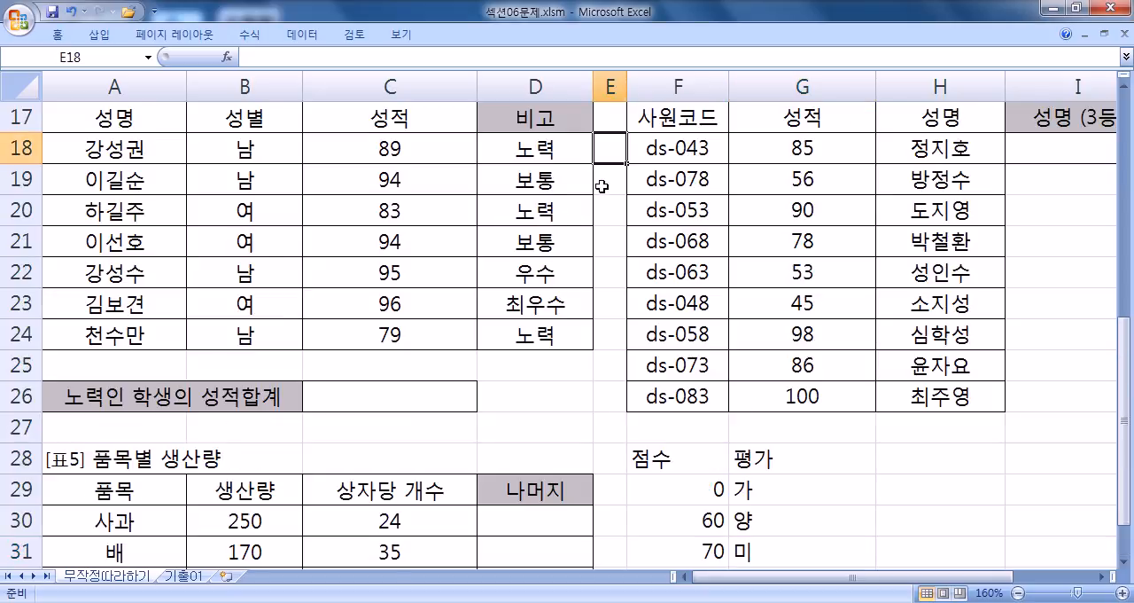
type("=")
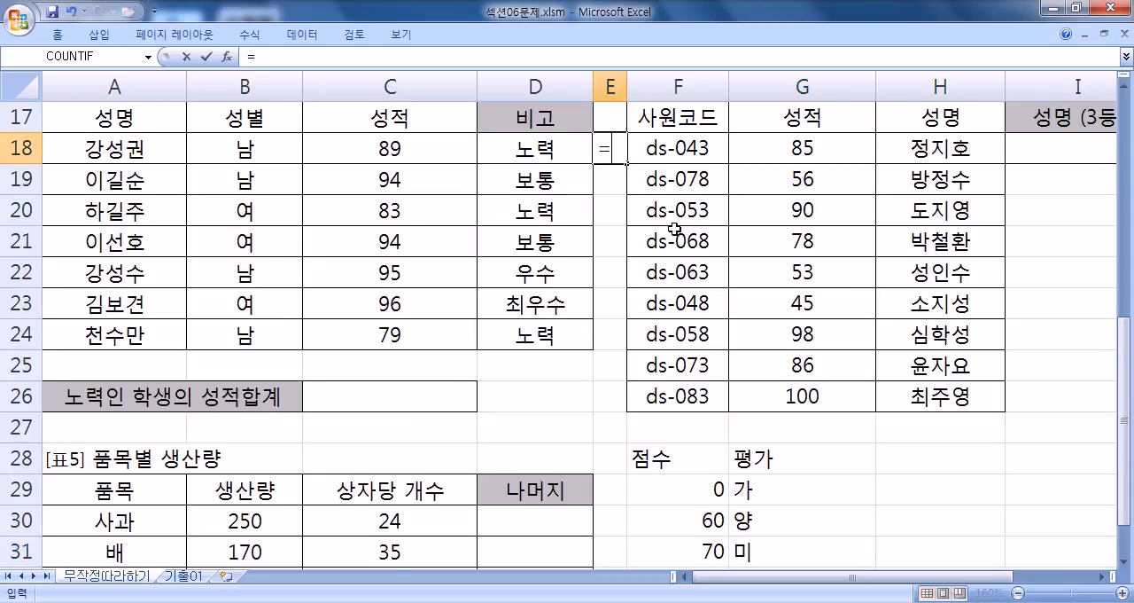
type("피ㅐㅐ")
key("BackSpace")
key("BackSpace")
key("BackSpace")
type("VLOOKUP(")
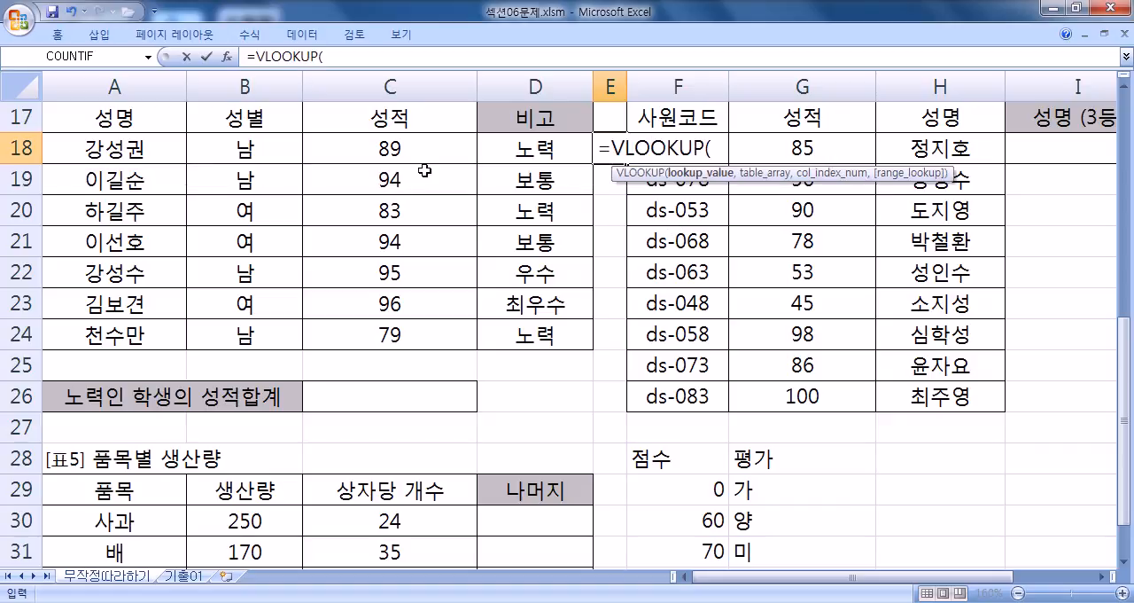
left_click(381, 148)
type(",")
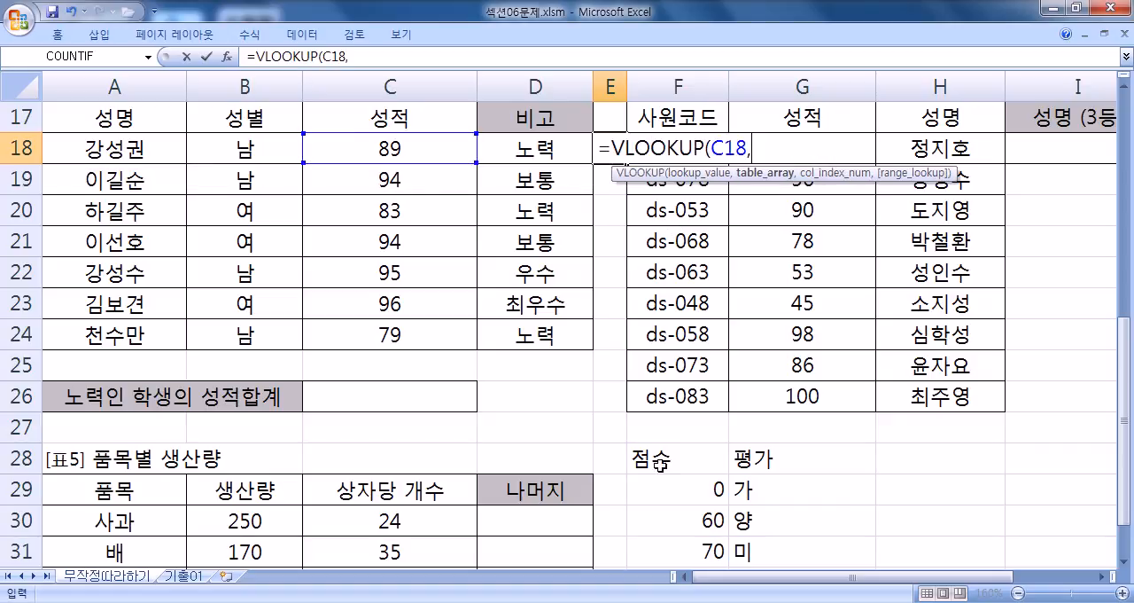
- Set the VLOOKUP's table array to the absolute range $F$29:$G$33 and its column index to 2, and move on to the range_lookup argument
scroll(654, 453, "down", 2)
left_click_drag(653, 304, 789, 427)
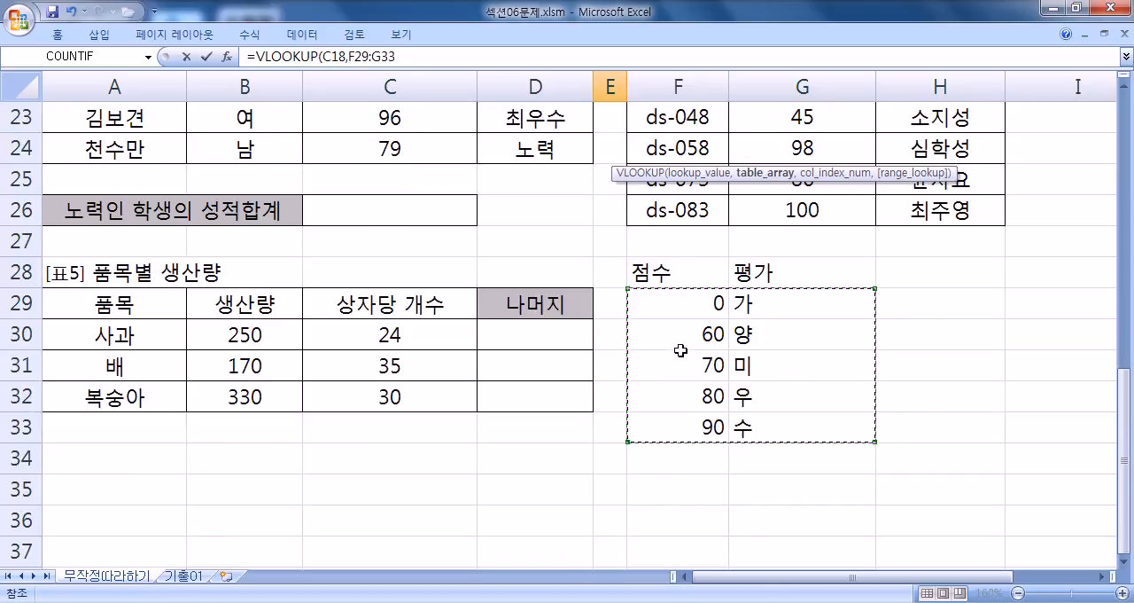
key("F4")
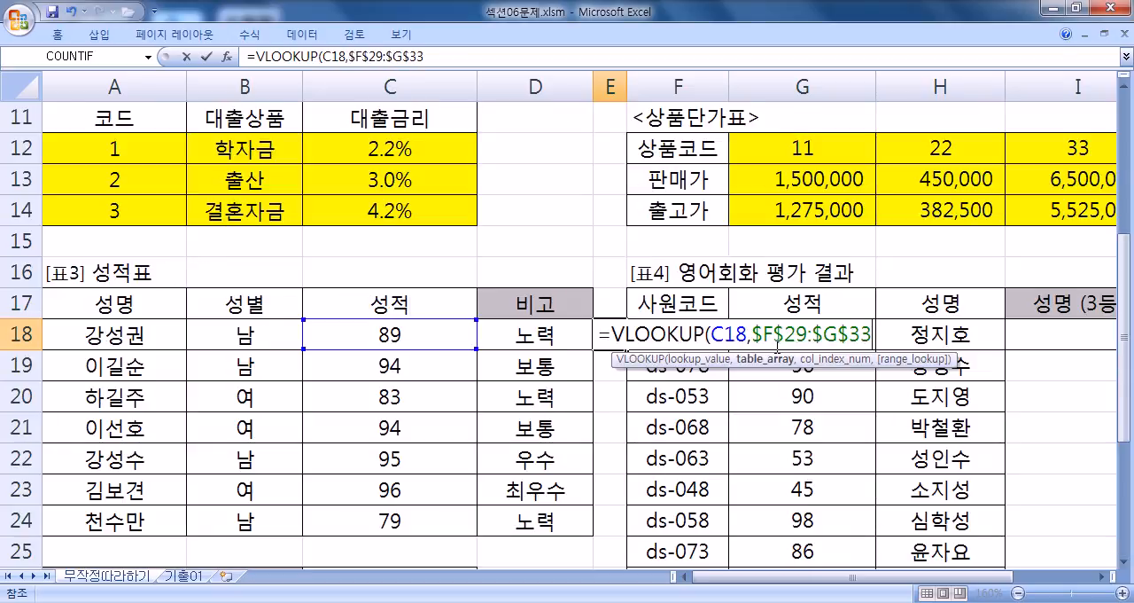
type(",")
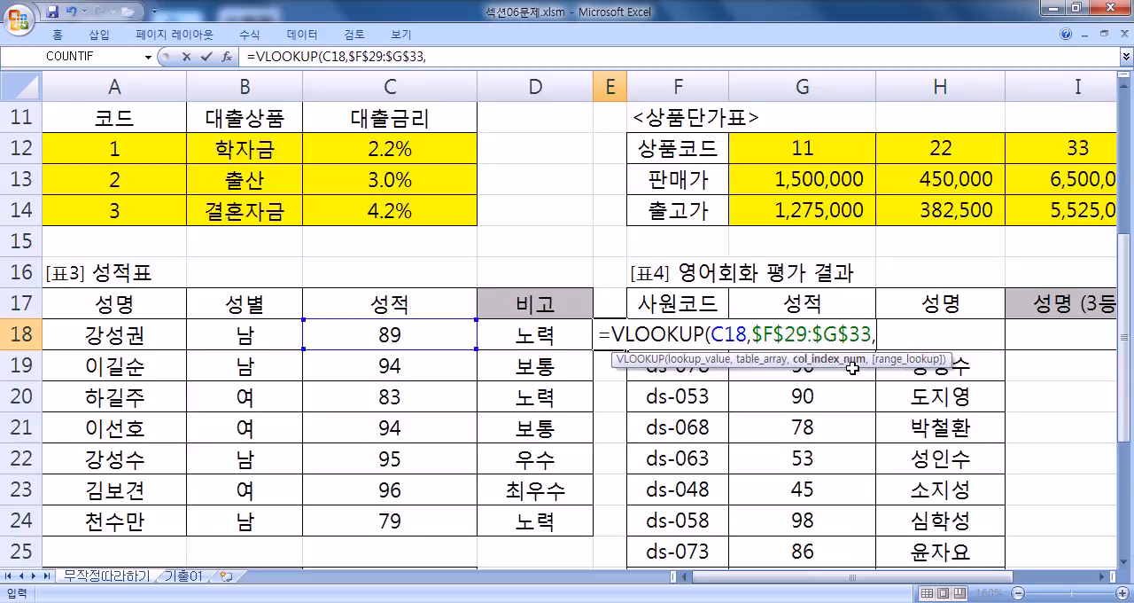
scroll(879, 376, "down", 4)
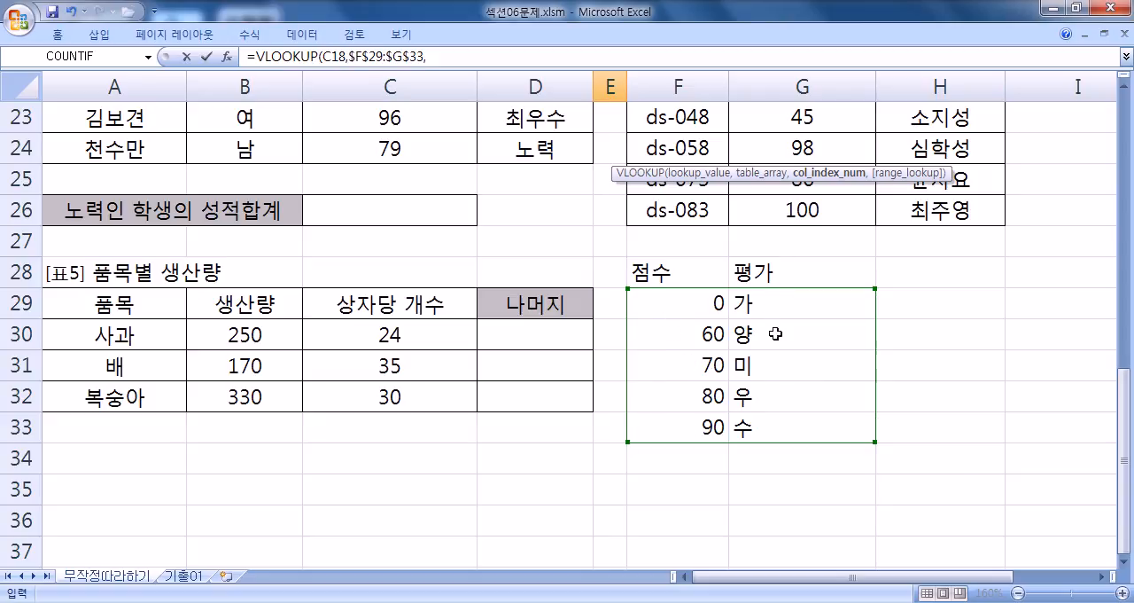
type("2")
scroll(595, 246, "up", 3)
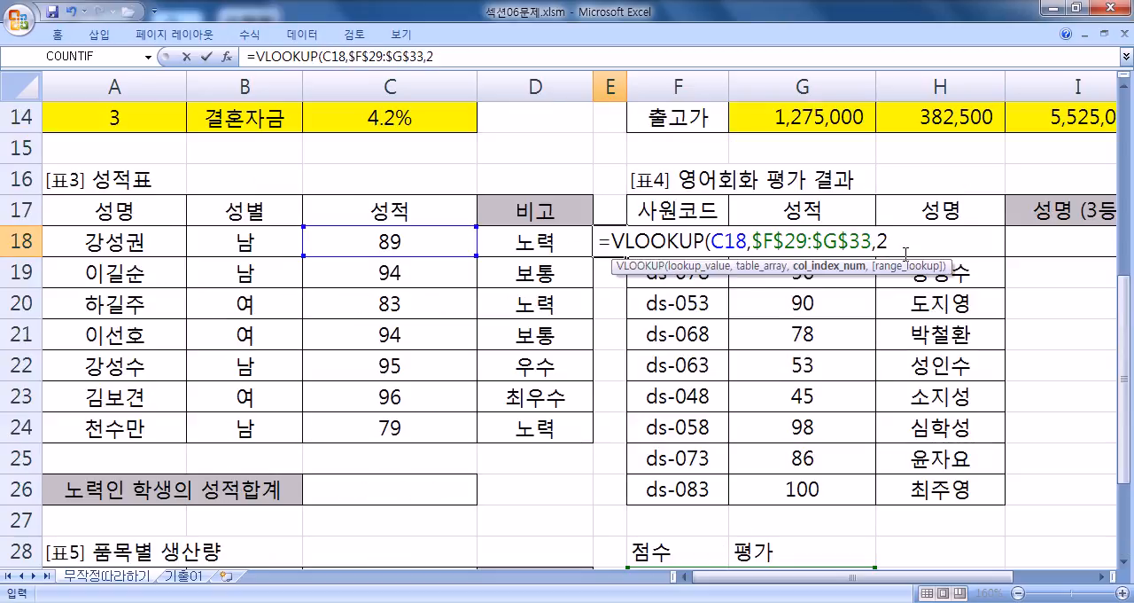
type(",")
- Complete the VLOOKUP in E18 with a range_lookup of 1 for an approximate match
scroll(993, 292, "down", 3)
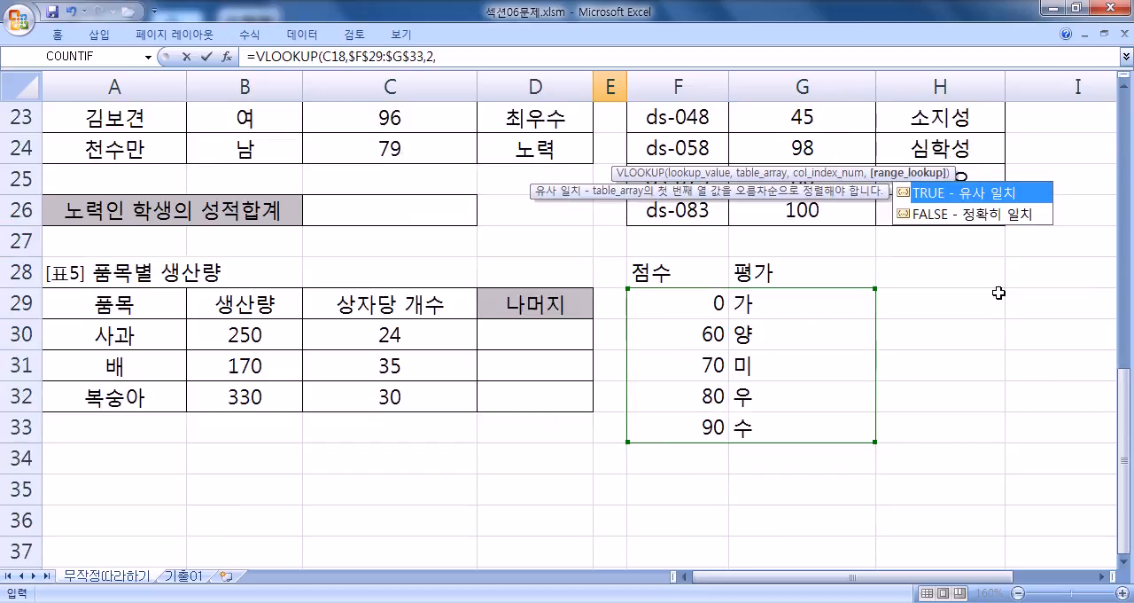
scroll(982, 222, "up", 1)
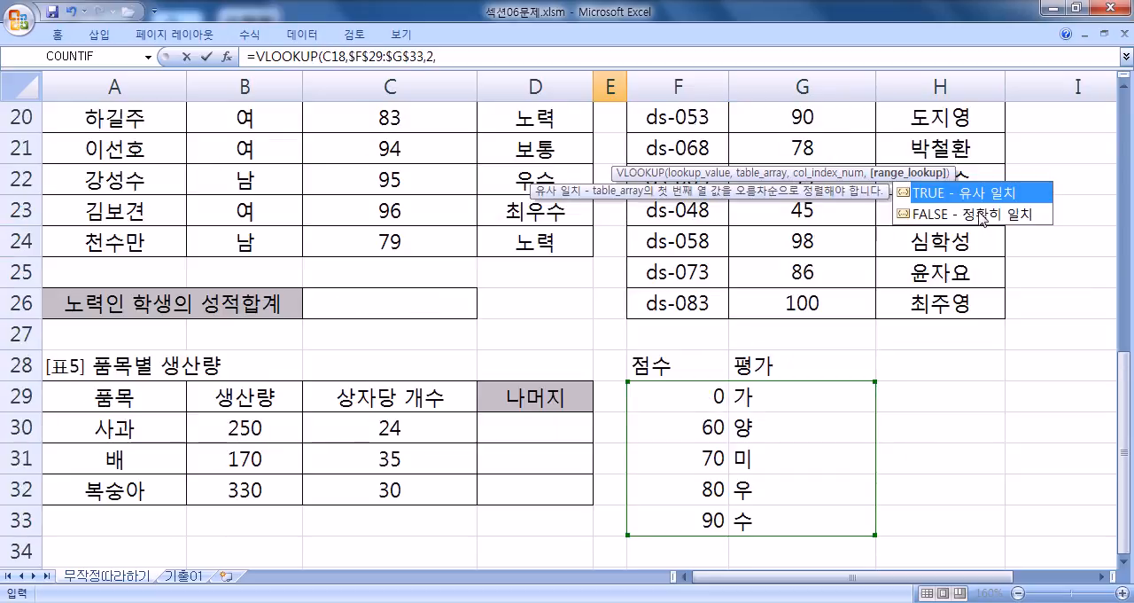
scroll(982, 222, "up", 1)
scroll(371, 148, "down", 2)
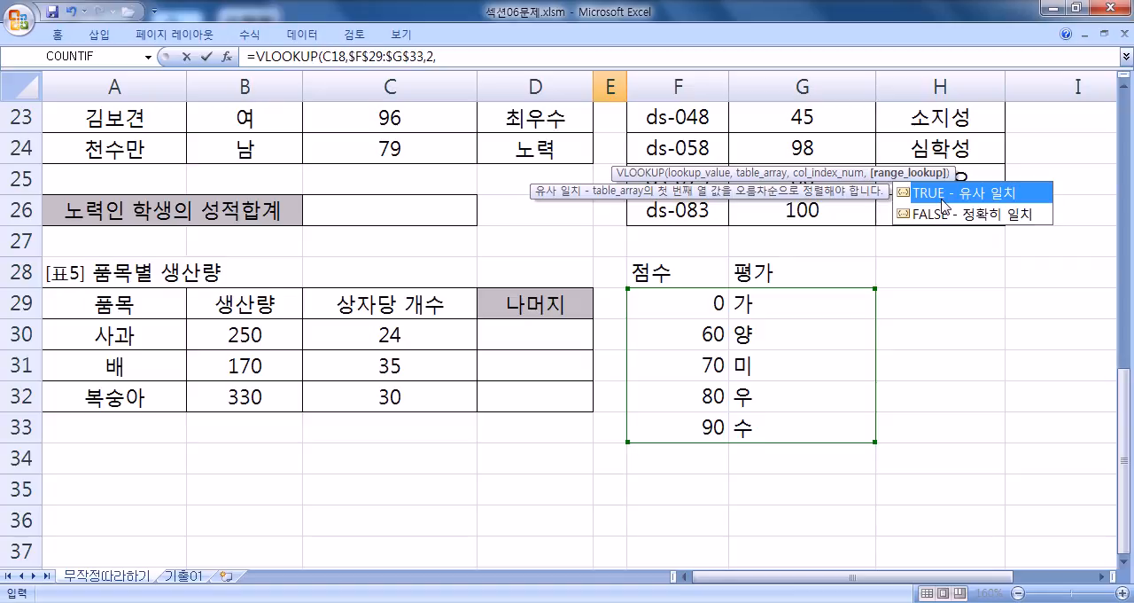
scroll(505, 228, "up", 7)
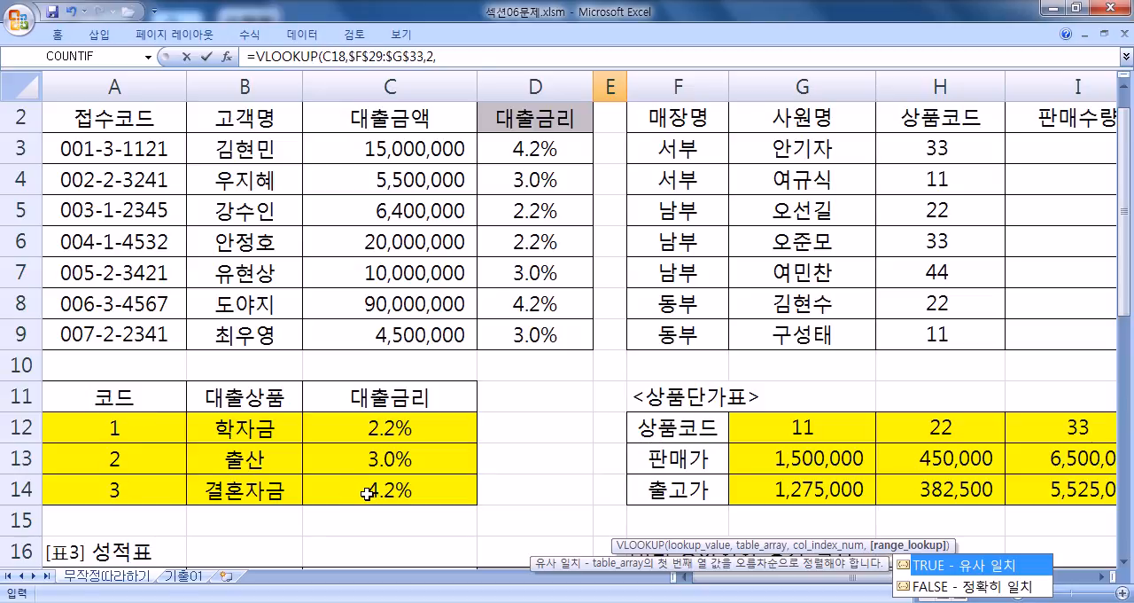
scroll(367, 493, "down", 5)
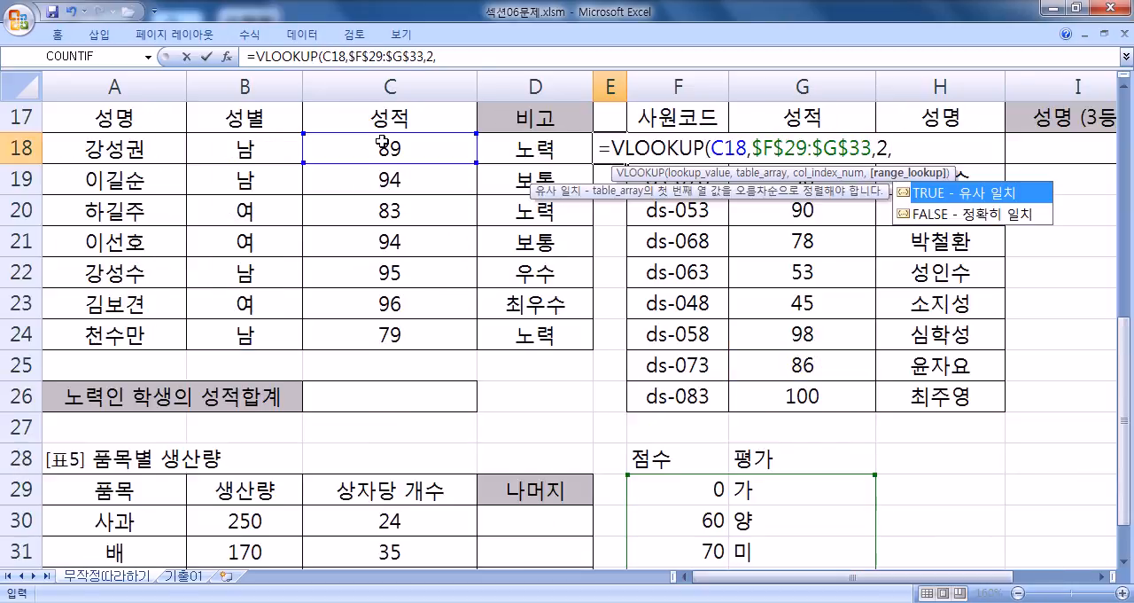
scroll(700, 337, "down", 2)
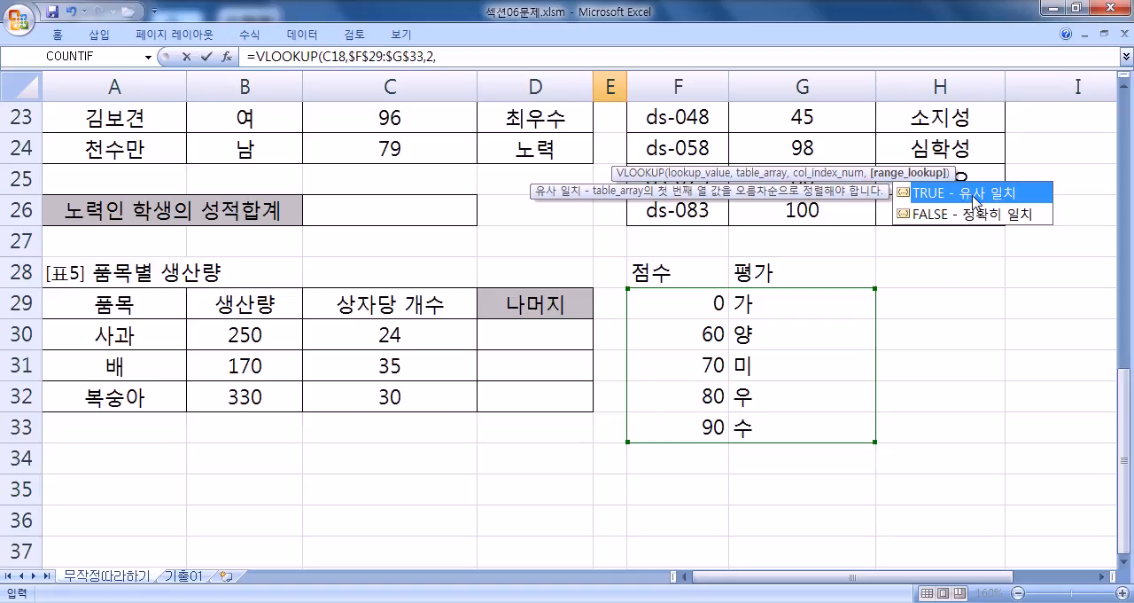
type("1")
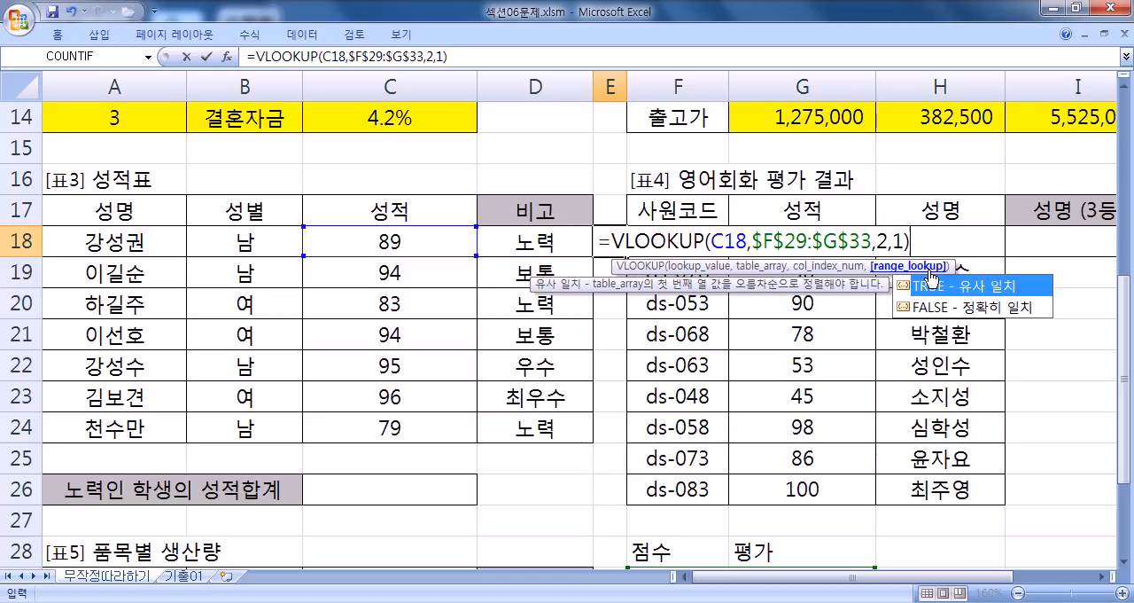
type(")")
key("Return")
- Fill the E18 VLOOKUP down to E24 so every student in 표3 gets a grade
left_click(602, 239)
left_click(629, 264)
left_click(622, 252)
double_click(627, 257)
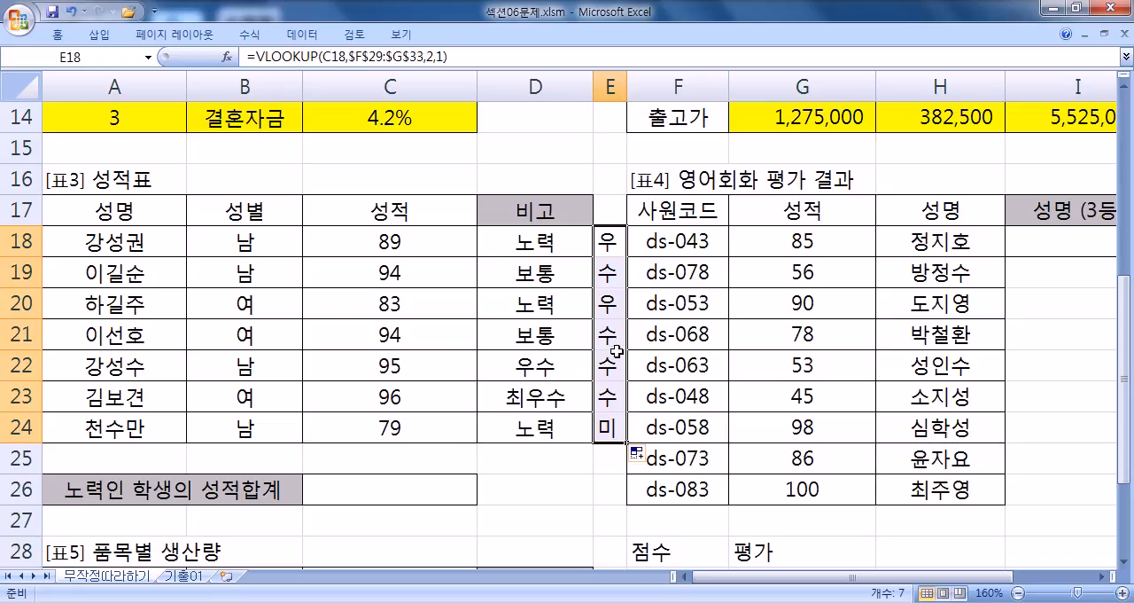
- Try a score of 55 in C20 to test the grade lookup, and undo the change
left_click(414, 301)
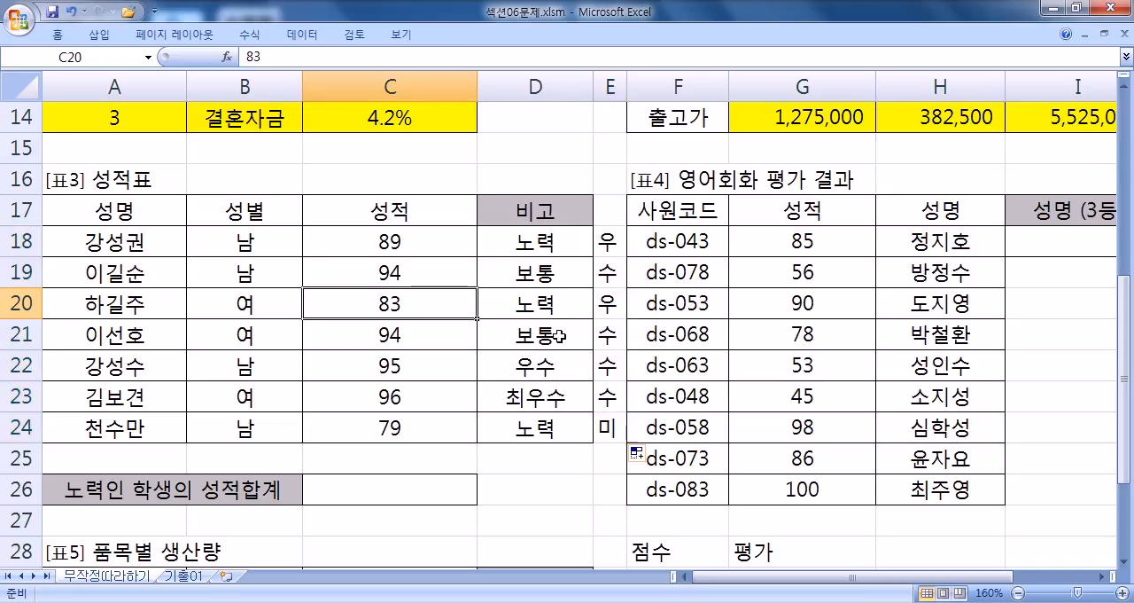
type("6")
key("Up")
type("55")
key("Return")
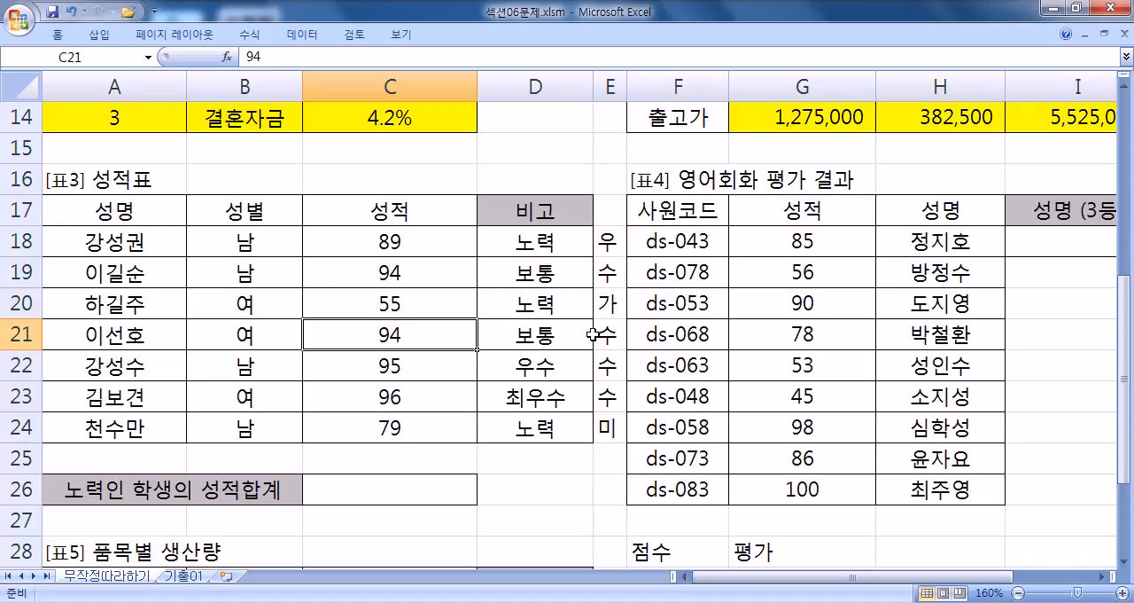
key("ctrl+z")
key("ctrl+z")
scroll(759, 342, "down", 2)
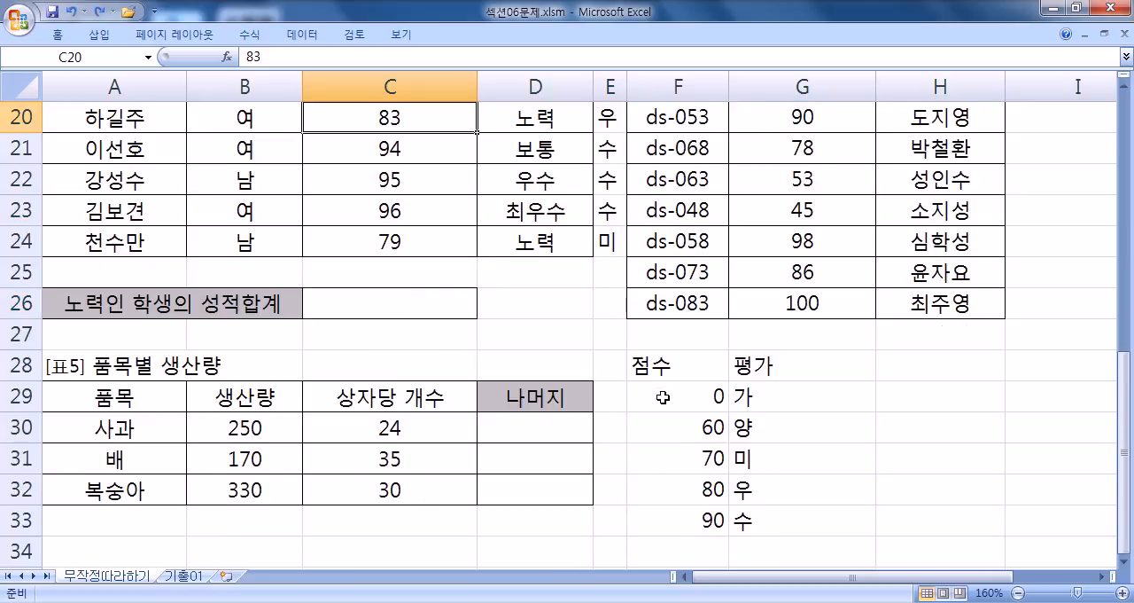
- Examine the range_lookup argument in E18's VLOOKUP formula, leaving the formula as it is
scroll(585, 301, "up", 3)
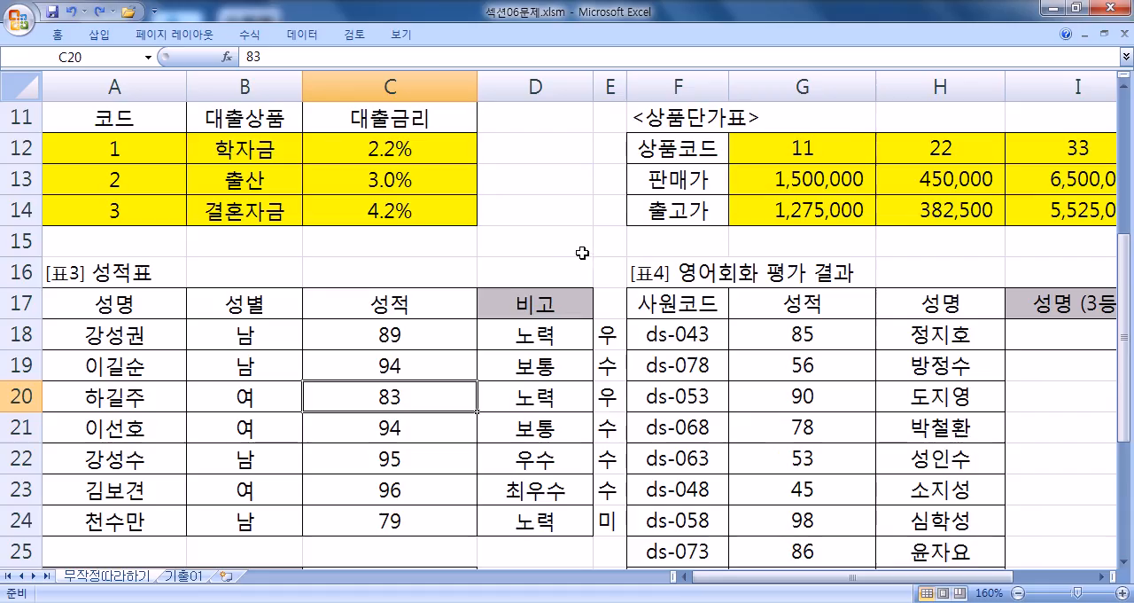
left_click(602, 332)
key("F2")
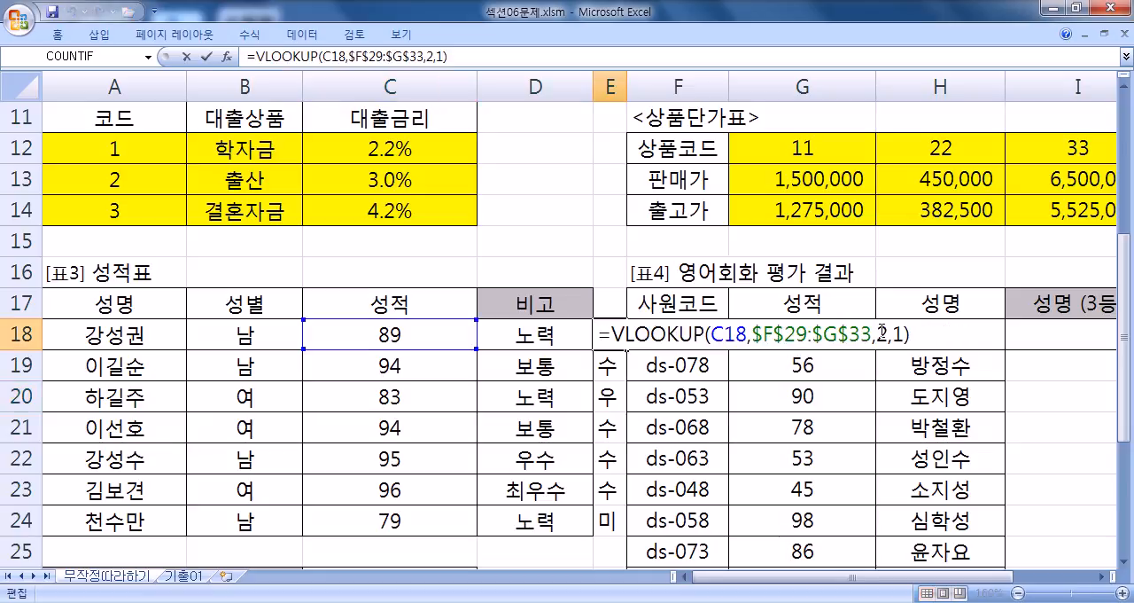
double_click(897, 335)
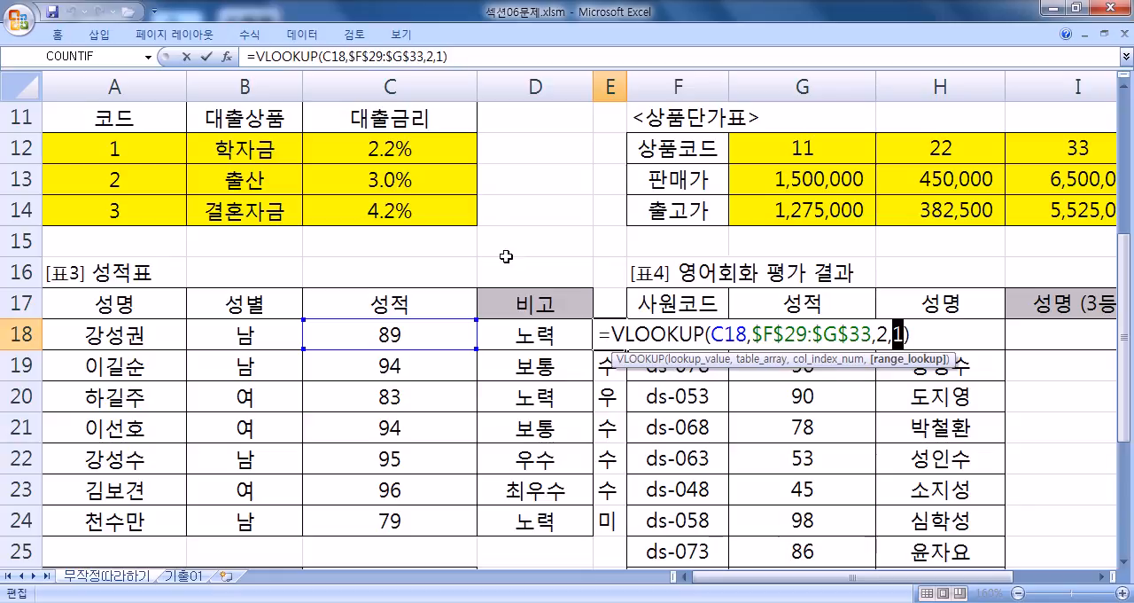
key("Escape")
- Examine the range_lookup argument of 표1's 대출금리 formula in D3 for comparison, without changing it
scroll(488, 228, "up", 4)
left_click(527, 181)
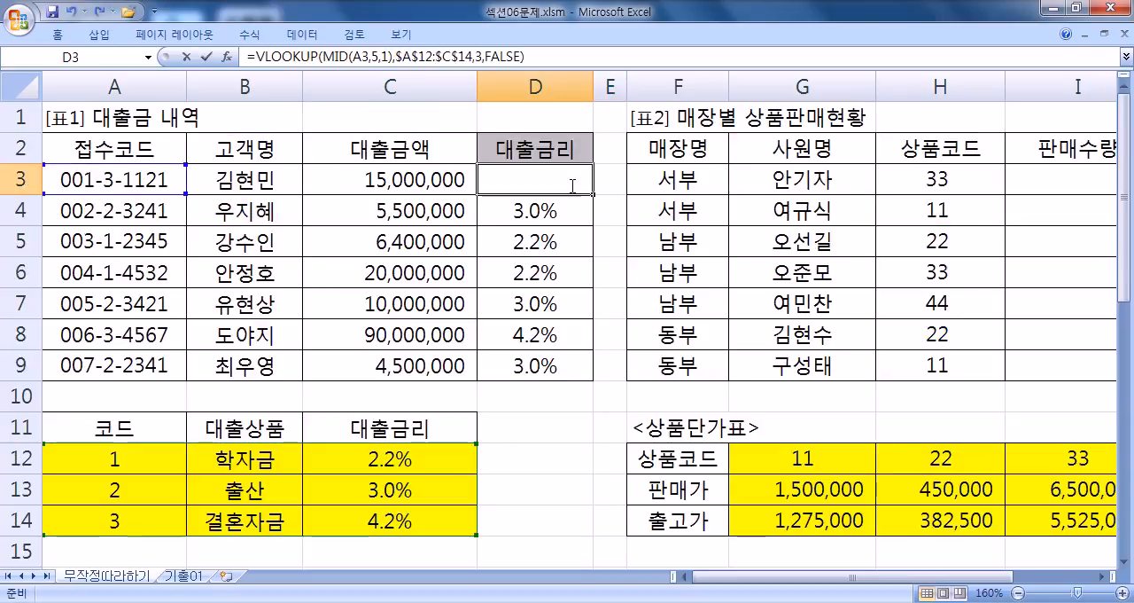
key("F2")
left_click_drag(693, 178, 747, 178)
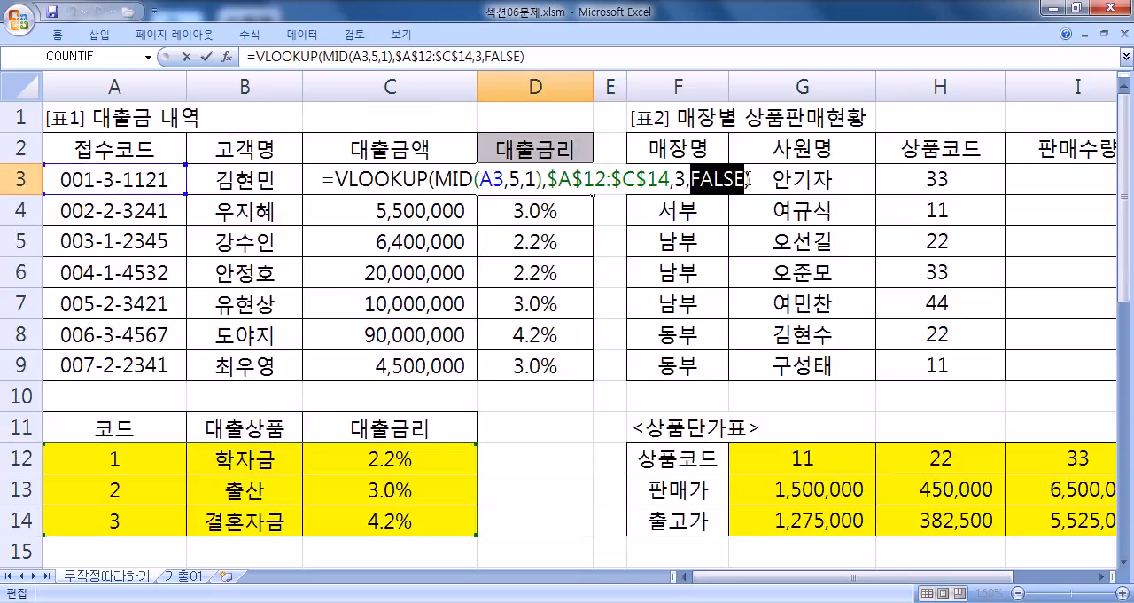
key("Escape")
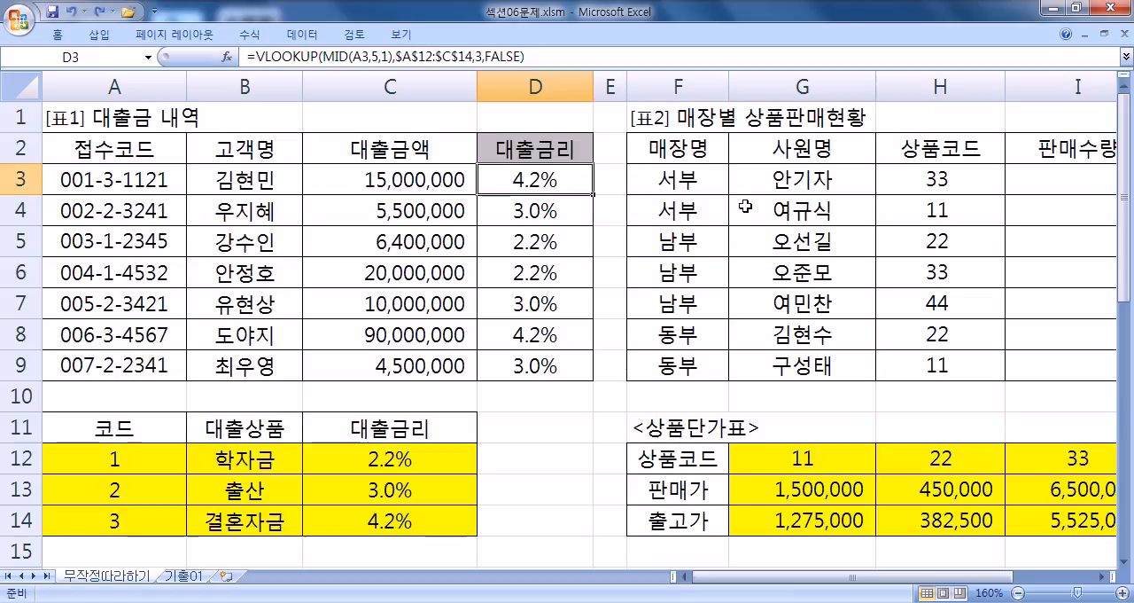
- Begin a SUMIF formula in C26, the total for 노력인 학생의 성적합계
scroll(746, 206, "down", 4)
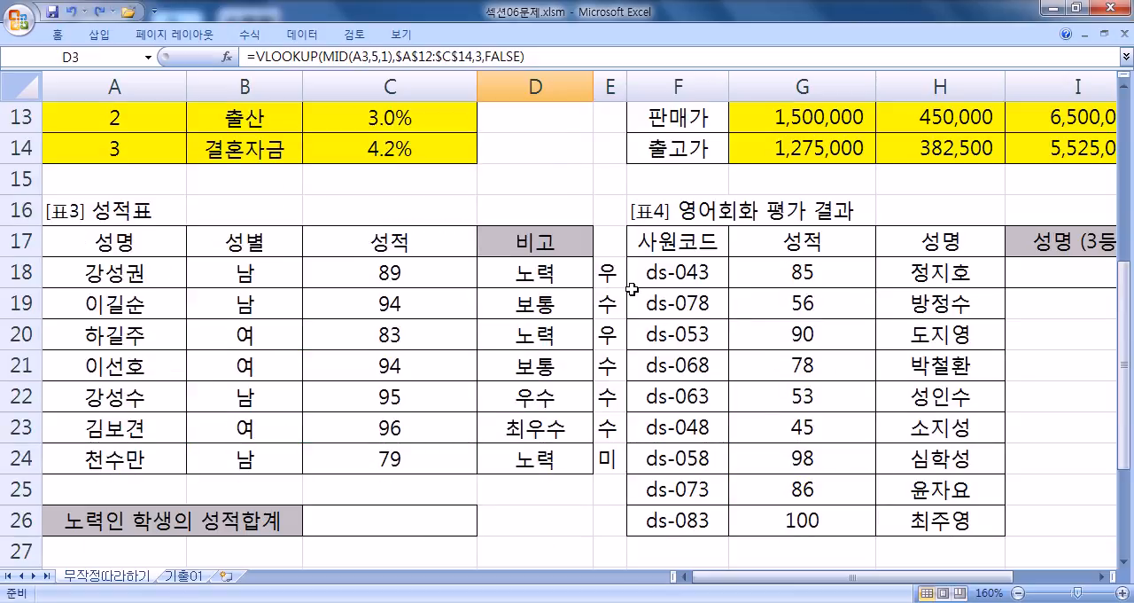
scroll(631, 288, "down", 4)
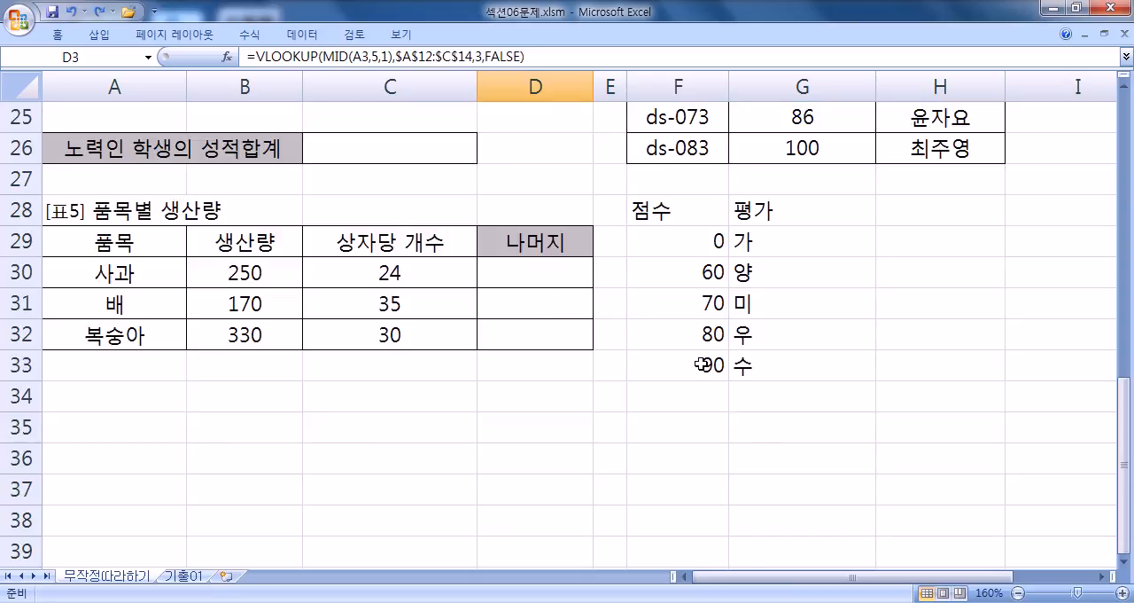
scroll(703, 364, "up", 3)
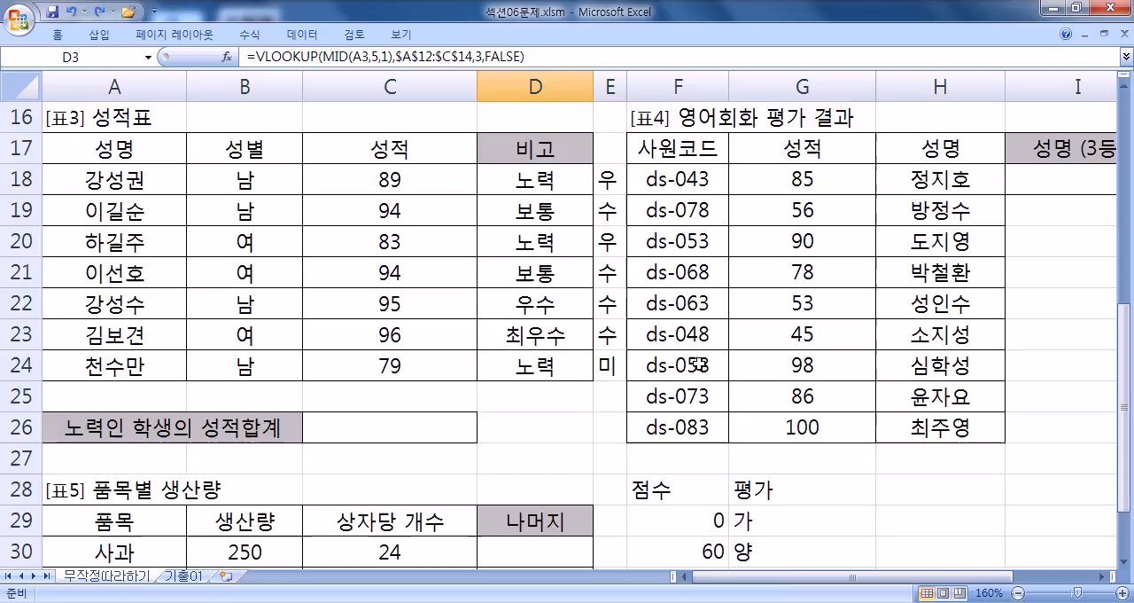
left_click(348, 421)
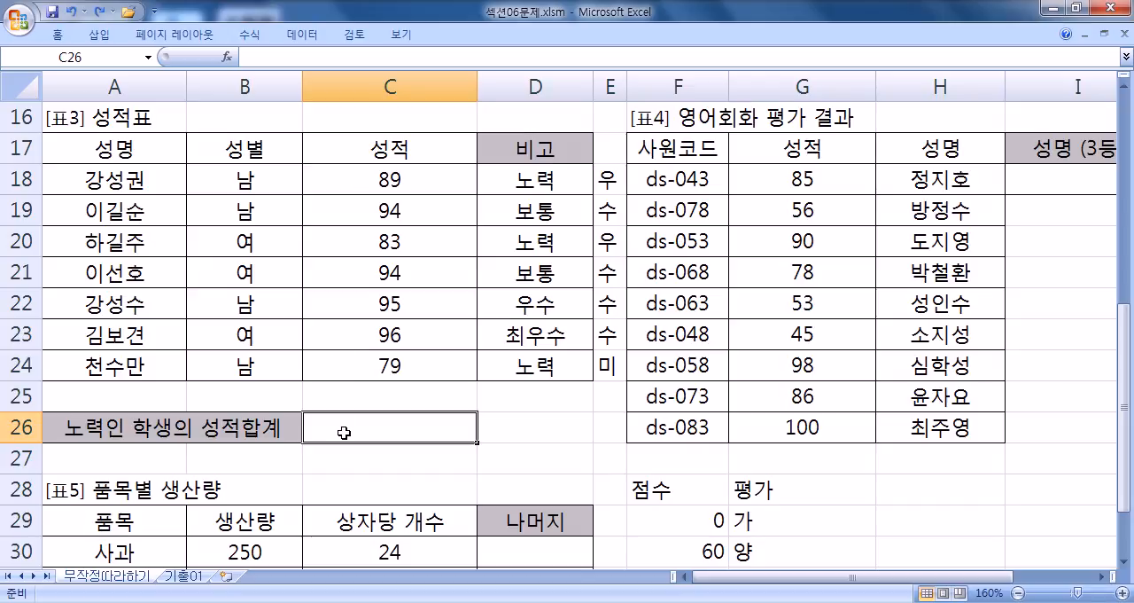
type("=SU")
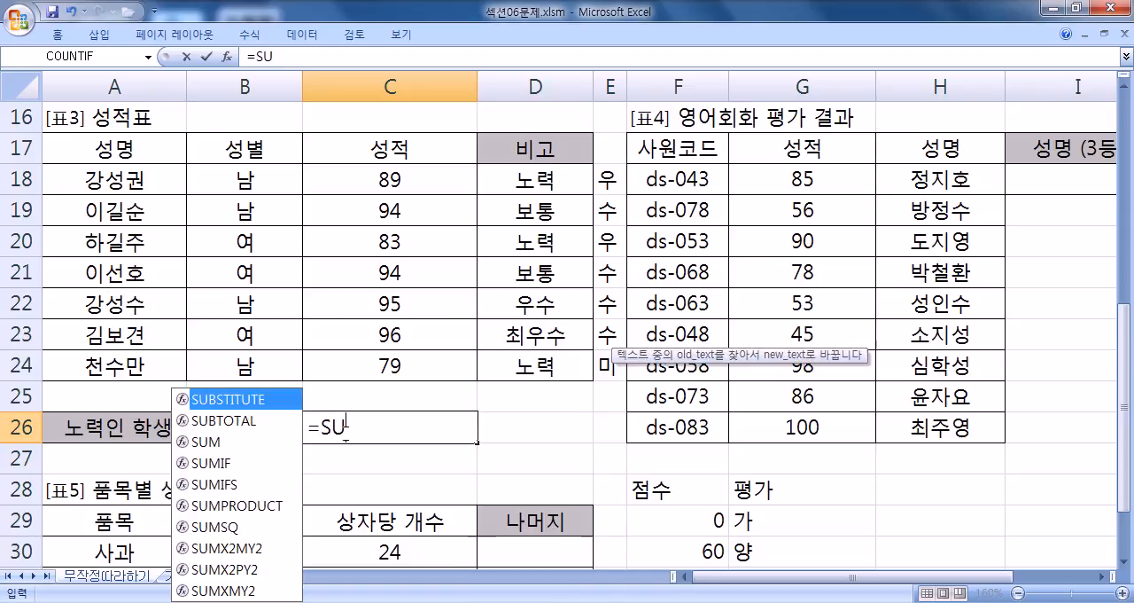
type("MIG")
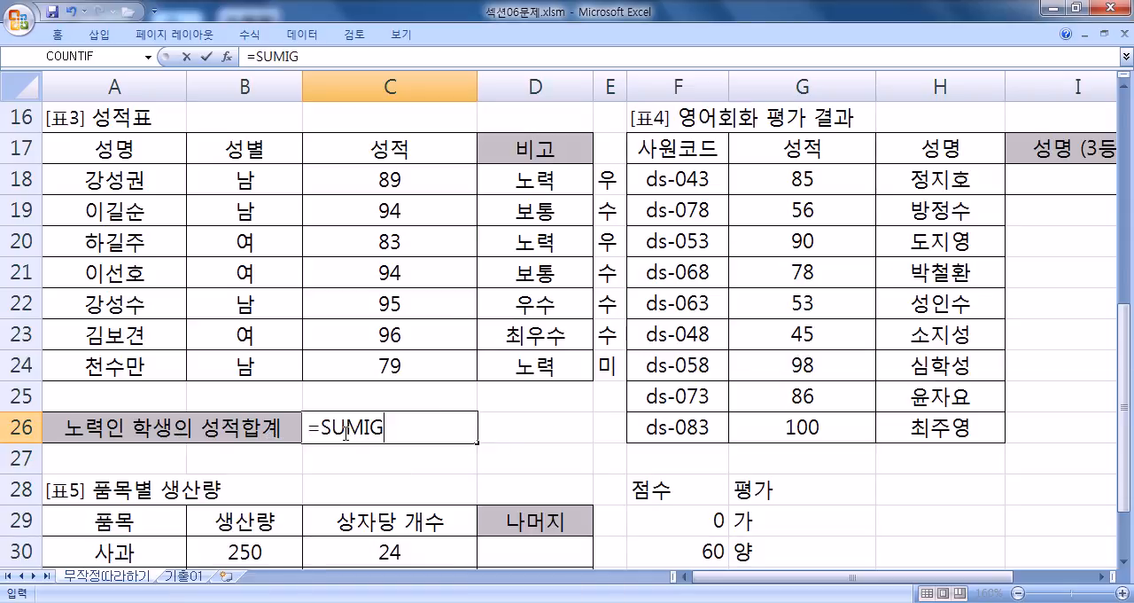
key("BackSpace")
type("F(")
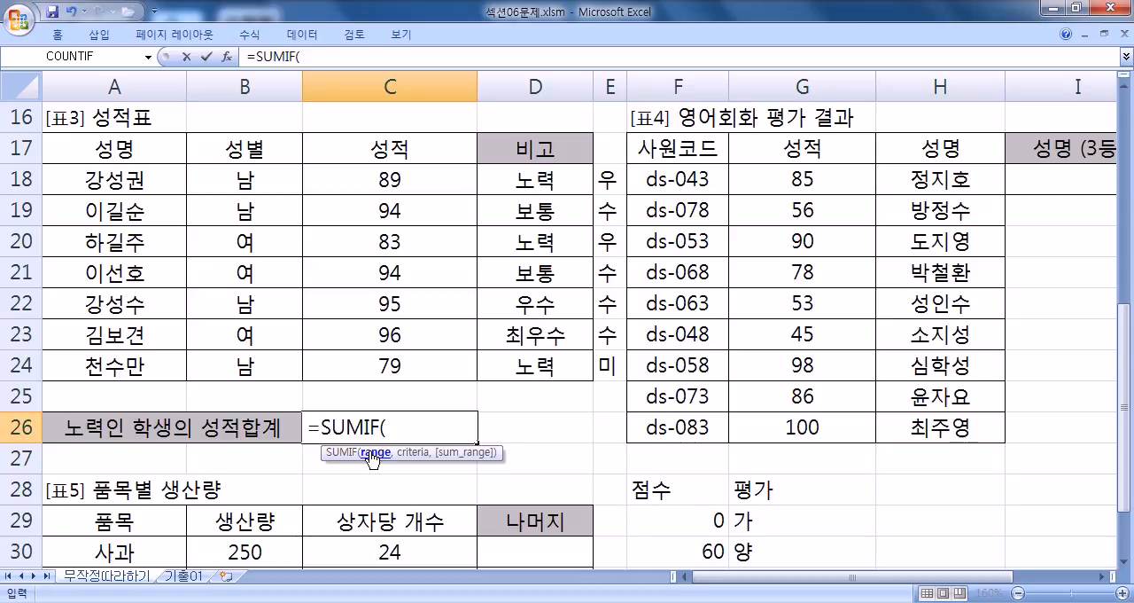
- Try the 비고, 성별 and 성적 columns of 표3 in turn as the SUMIF's range argument
left_click_drag(404, 181, 396, 366)
left_click_drag(534, 181, 532, 365)
left_click(233, 187)
left_click_drag(233, 200, 112, 369)
left_click_drag(381, 177, 381, 356)
left_click_drag(522, 174, 519, 363)
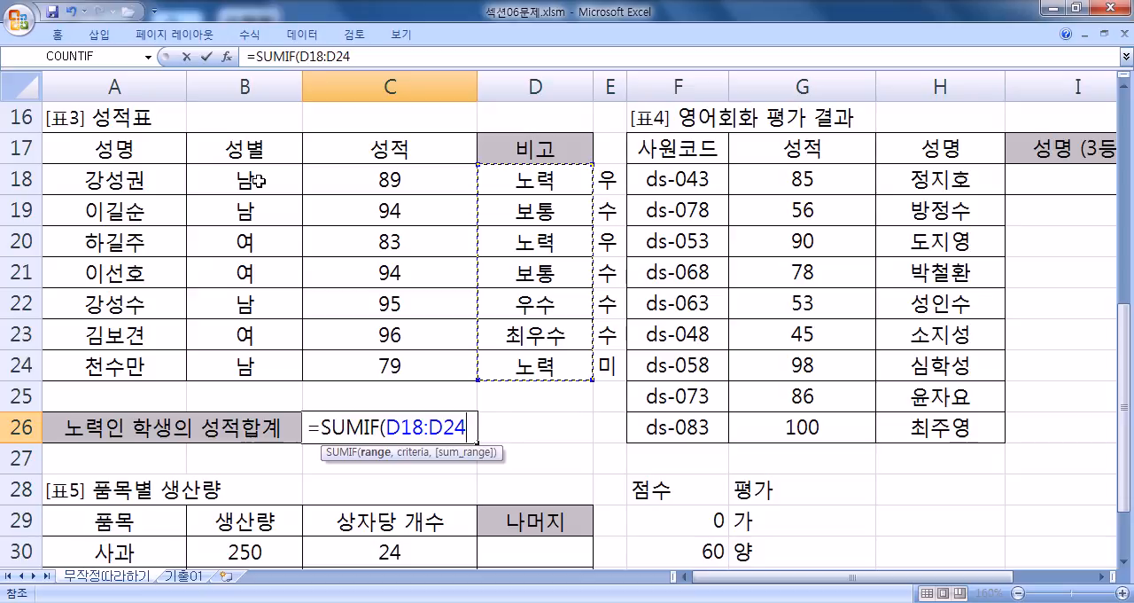
left_click_drag(256, 180, 231, 359)
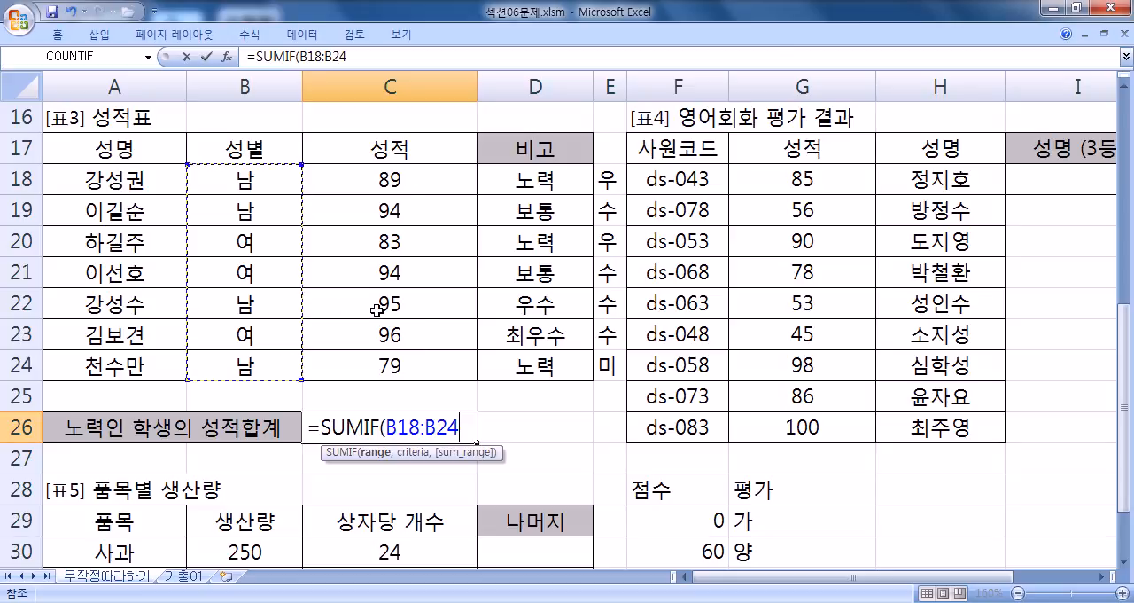
left_click_drag(366, 175, 355, 363)
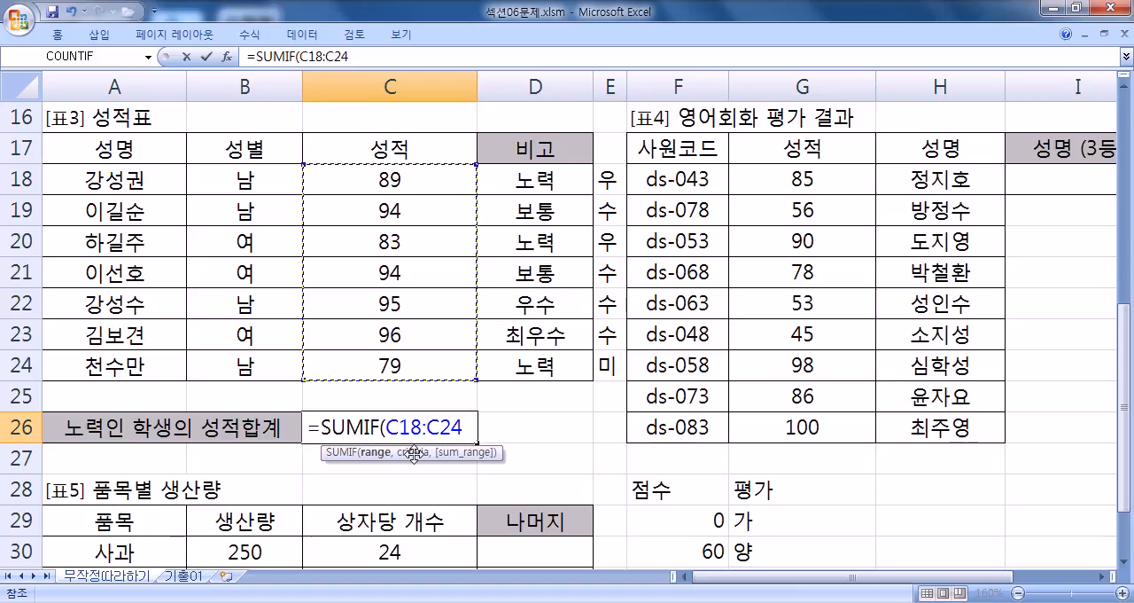
- Complete the SUMIF in C26 with range D18:D24, criteria "노력" and sum range C18:C24
left_click_drag(524, 178, 528, 367)
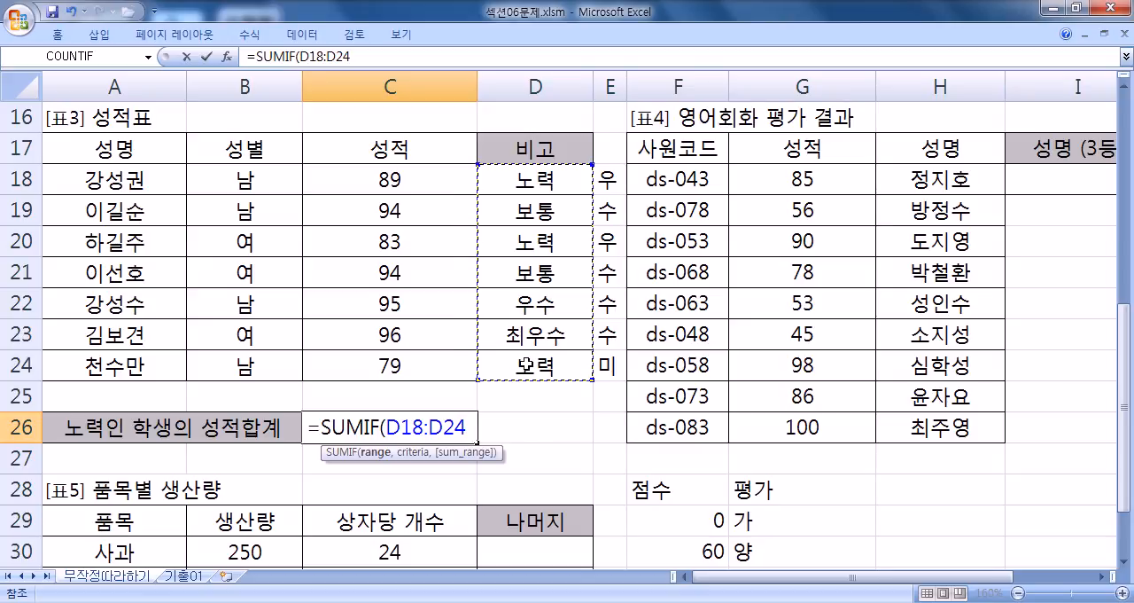
type(",\"노력\"")
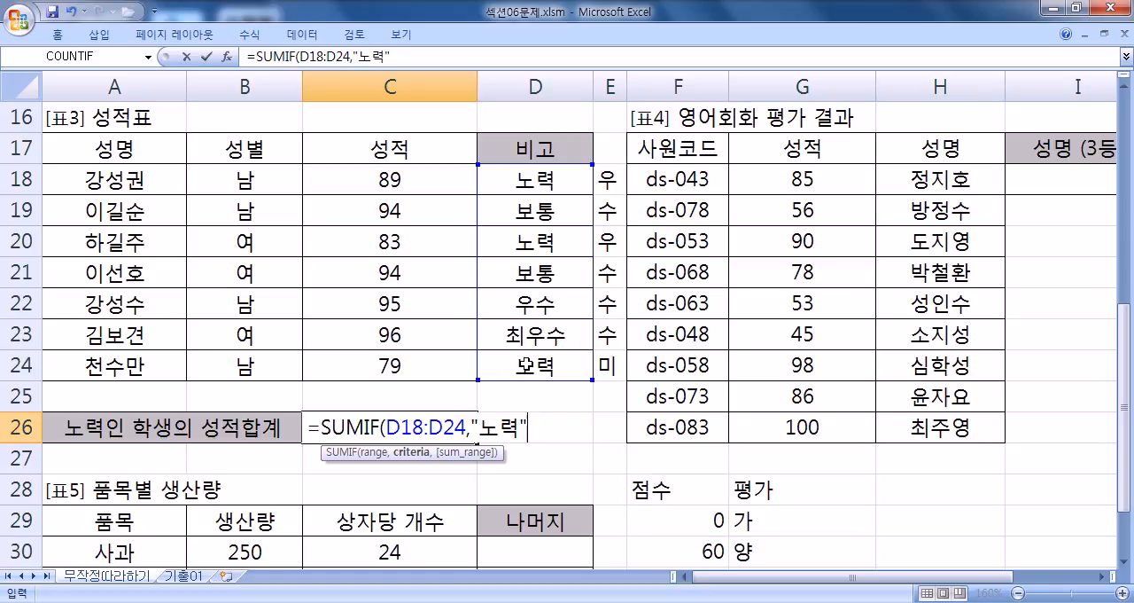
type(",")
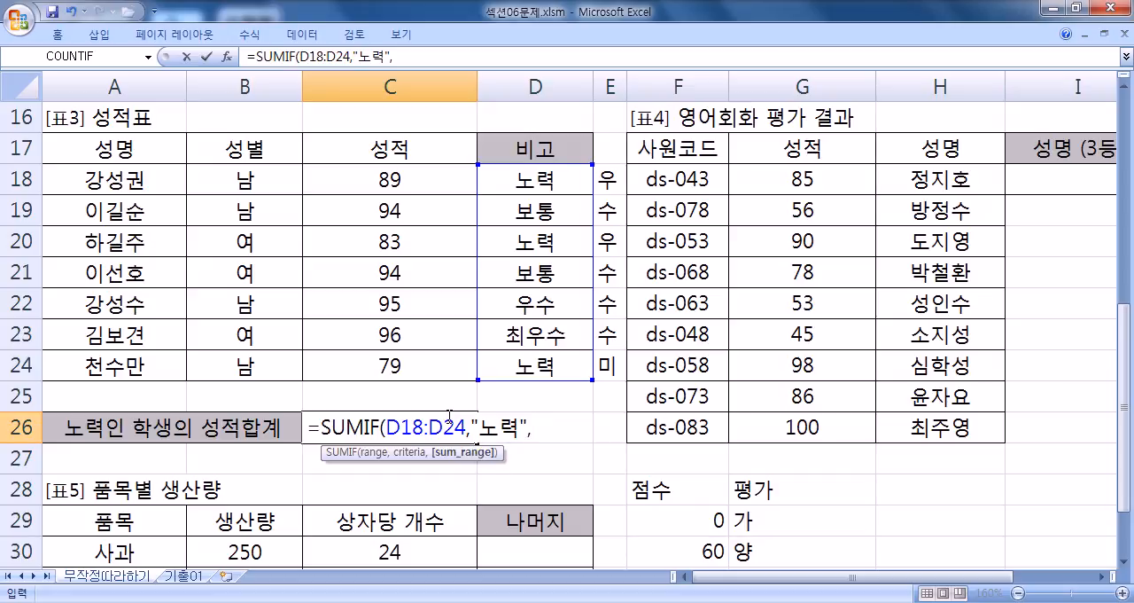
left_click_drag(384, 180, 365, 371)
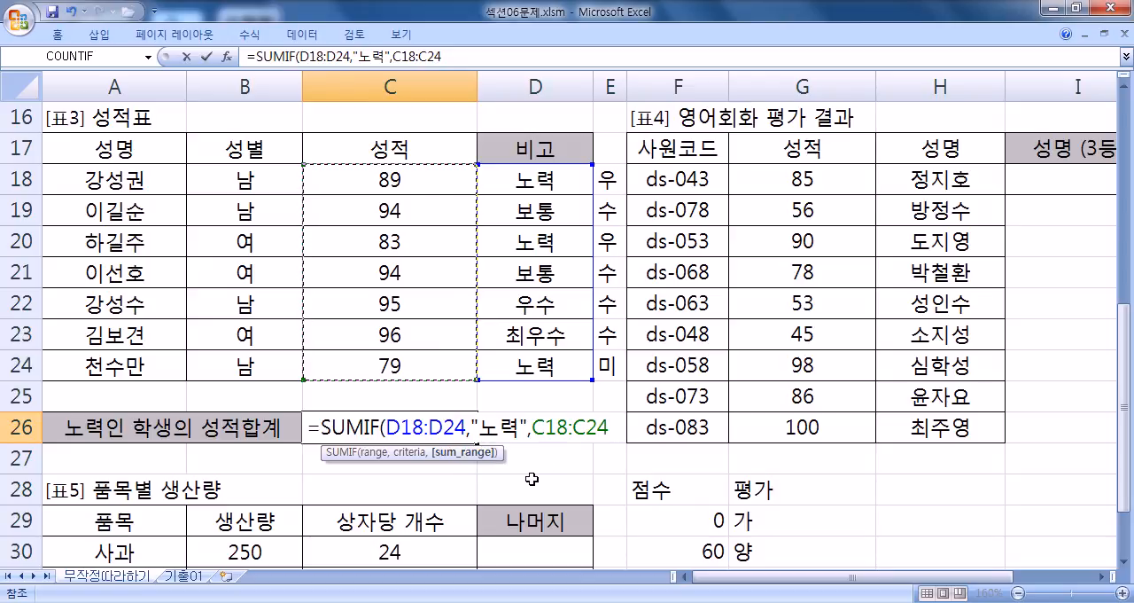
key("ctrl+Return")
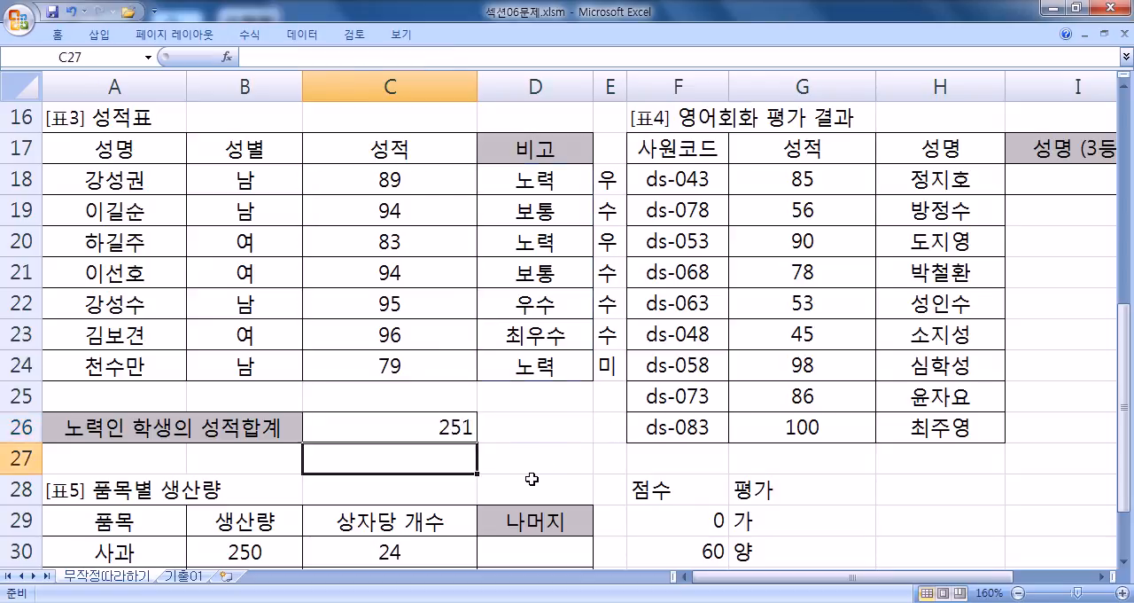
- Check the sum of the 노력 scores in C18, C20 and C24, and review C26's SUMIF formula
left_click(397, 177)
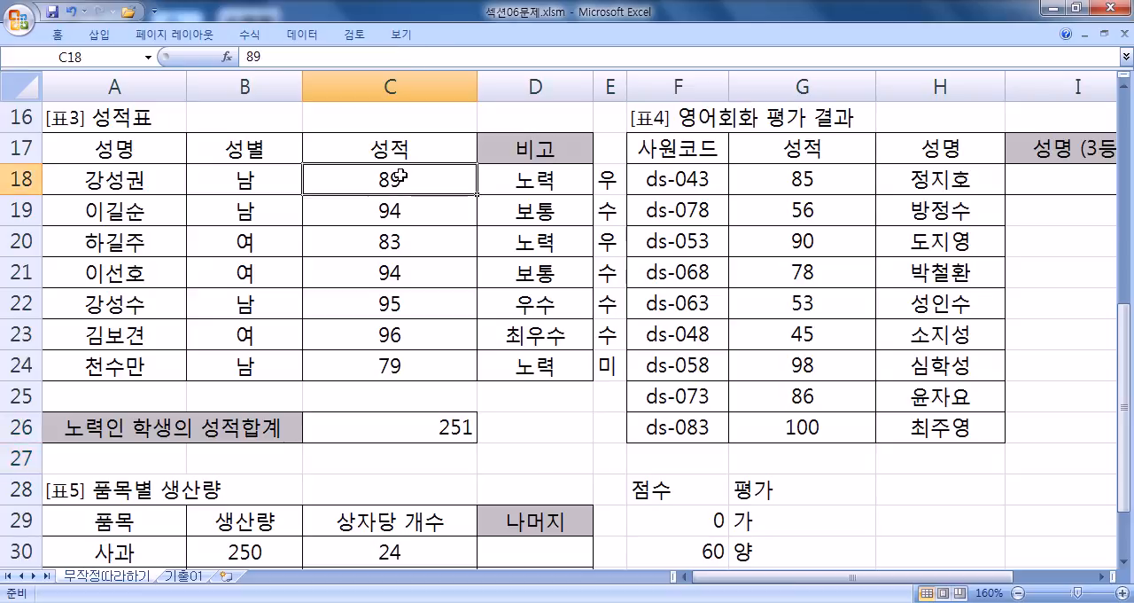
left_click(412, 242, "ctrl")
left_click(408, 361, "ctrl")
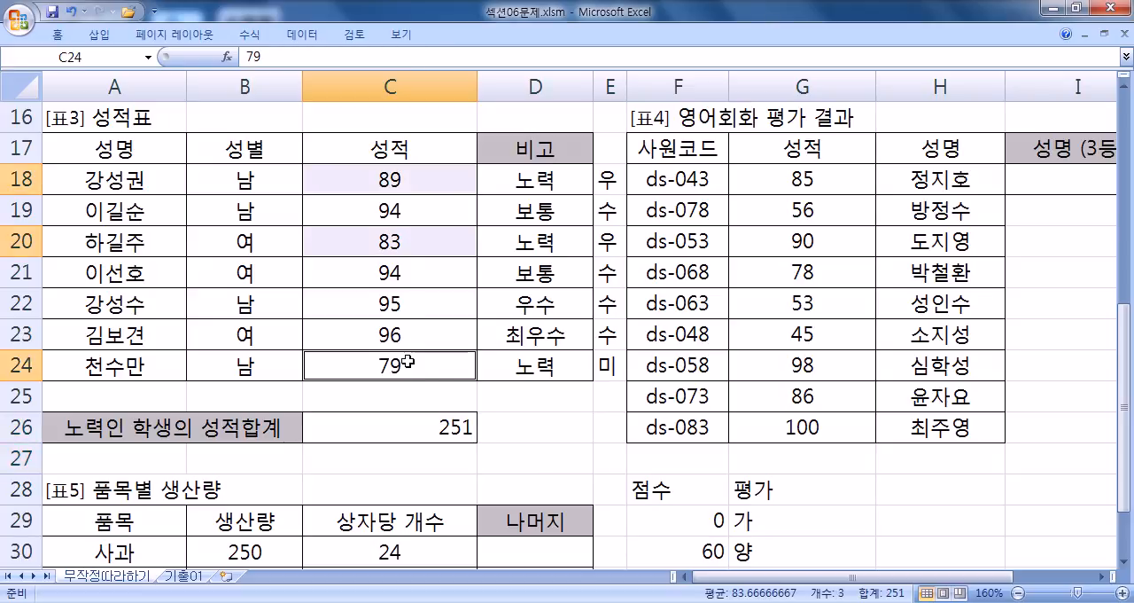
left_click(432, 432)
key("F2")
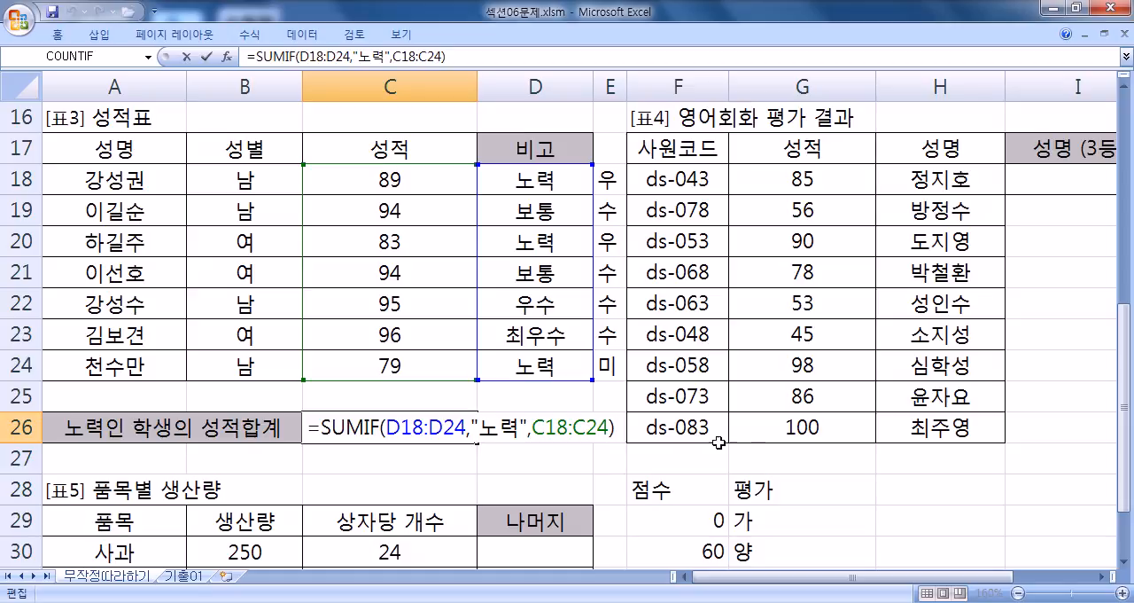
- Copy C26's full SUMIF formula and paste it on a new line at the end of the Notepad notes in 1.txt
left_click_drag(310, 432, 630, 429)
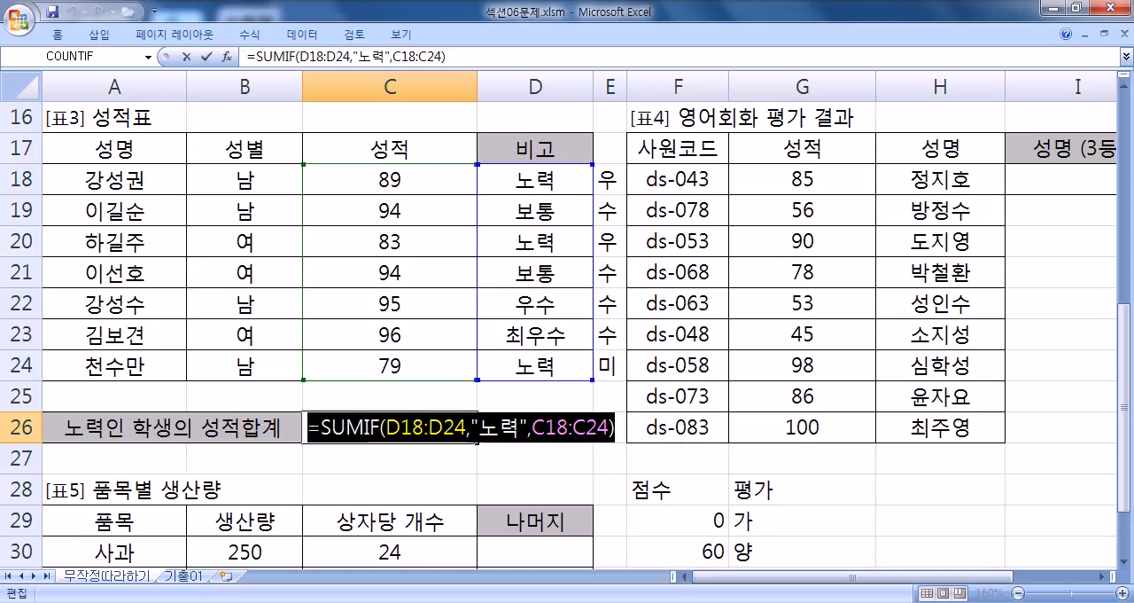
key("alt+Tab")
key("Return")
key("ctrl+v")
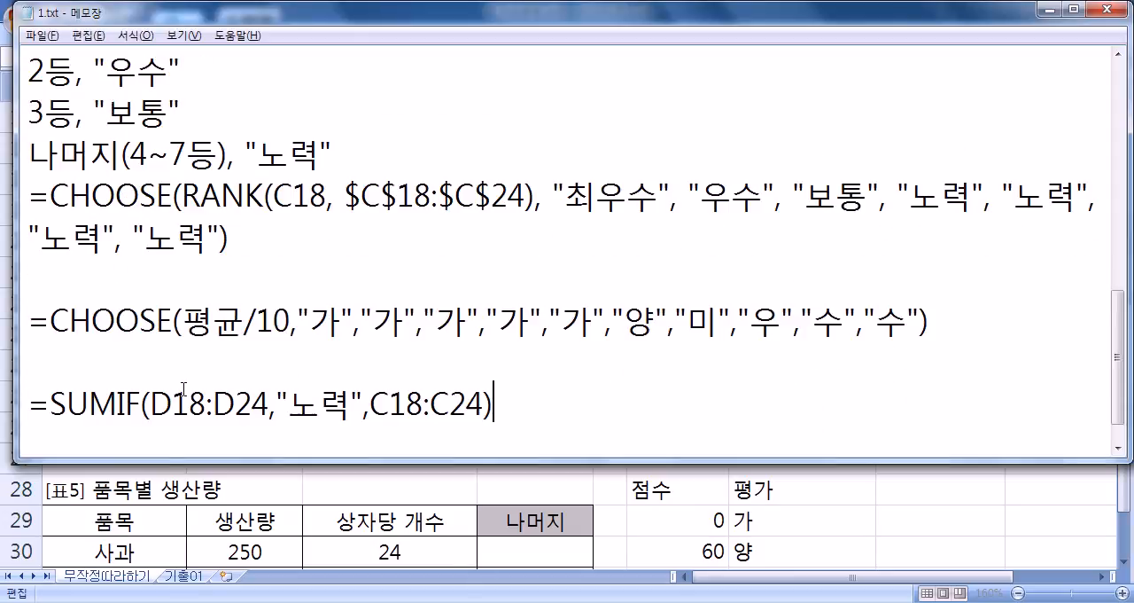
key("Return")
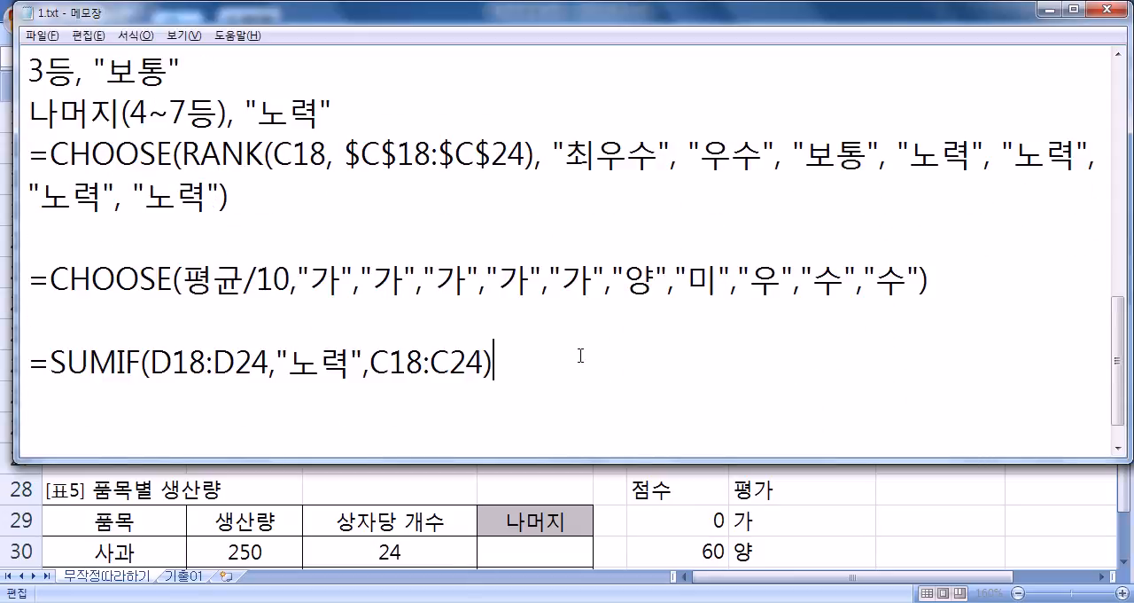
- Annotate the pasted SUMIF line with "노력"인 사람들의 점수들의 합계 and start a new line below it
type("\"노력\"인 ")
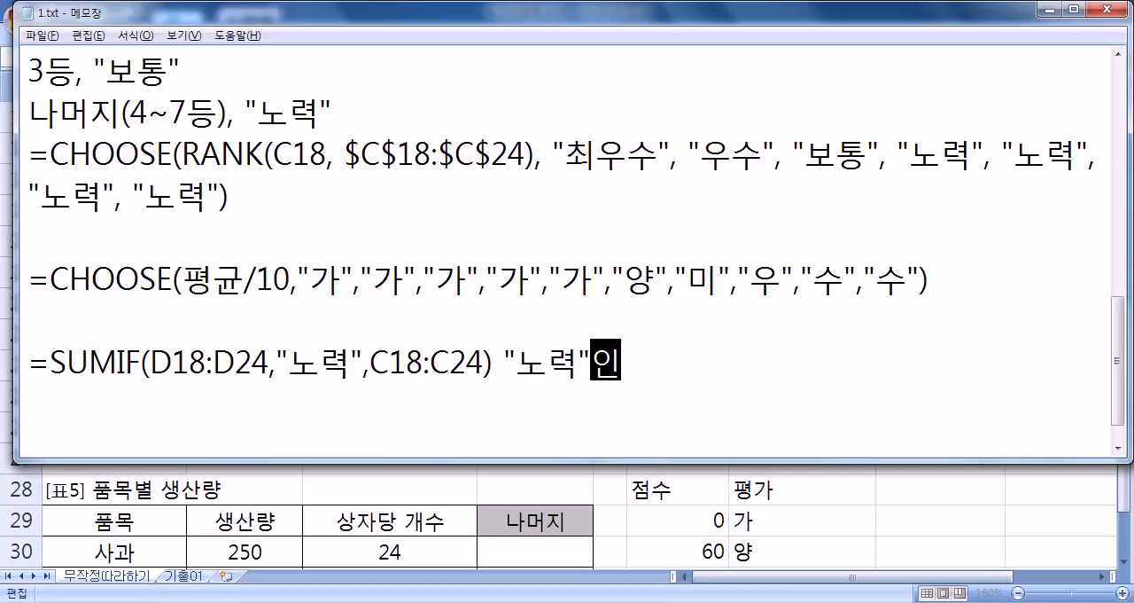
type("사람")
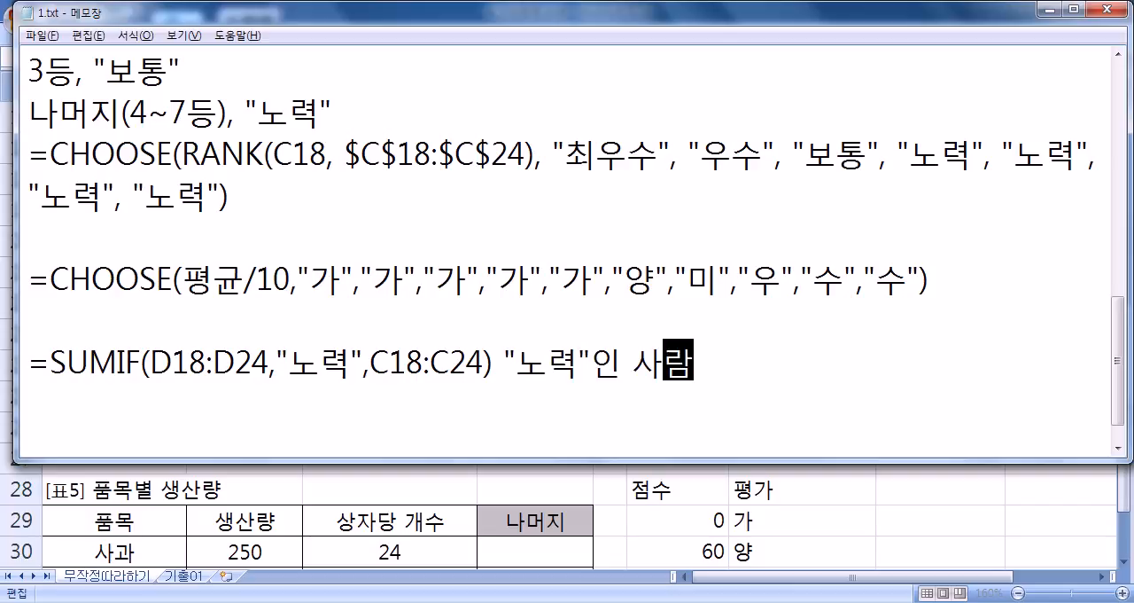
type("들의 합계 점수")
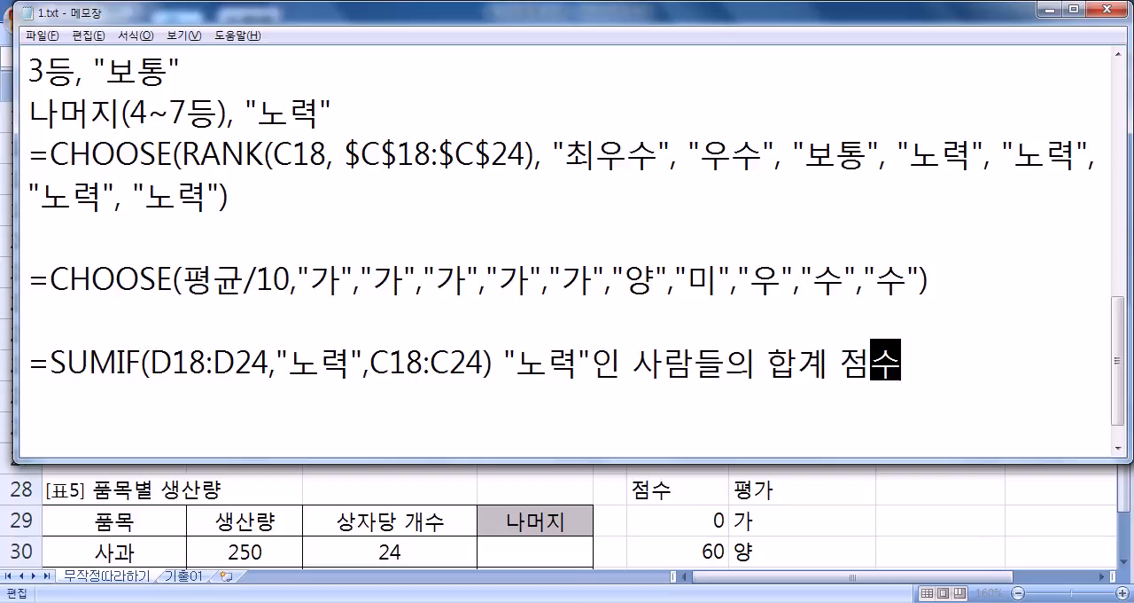
key("Left")
key("Left")
key("Left")
type("점수드ㄹ의")
key("Right")
key("Right")
key("shift+End")
key("Delete")
key("Return")
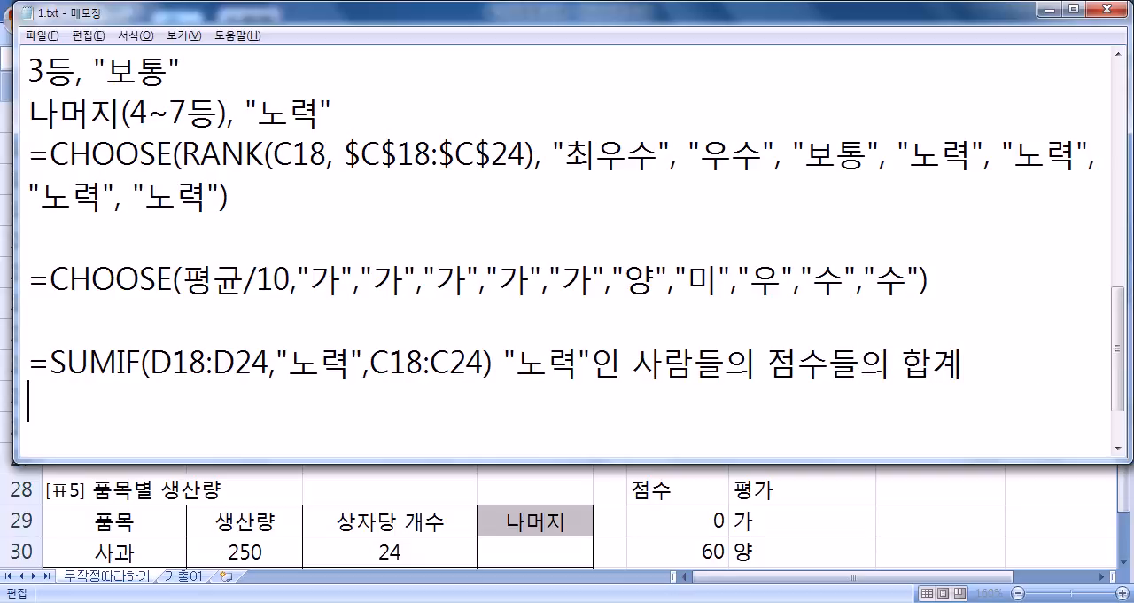
- Switch back to Excel, confirm C26's formula and begin an AVERAGEIF formula in B25
key("alt+Tab")
key("ctrl+Return")
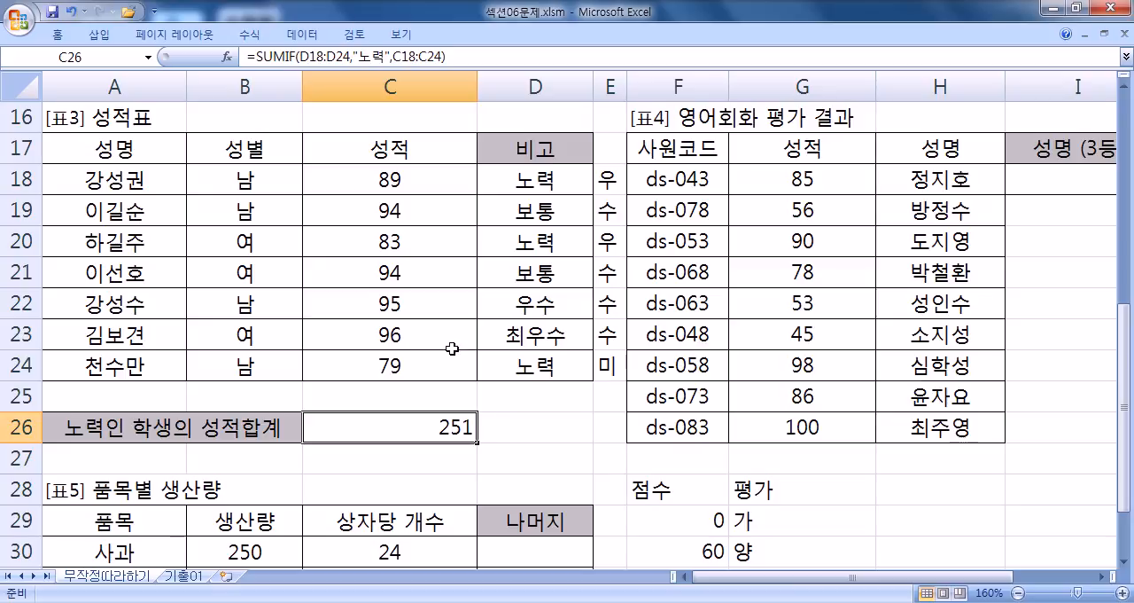
left_click(230, 402)
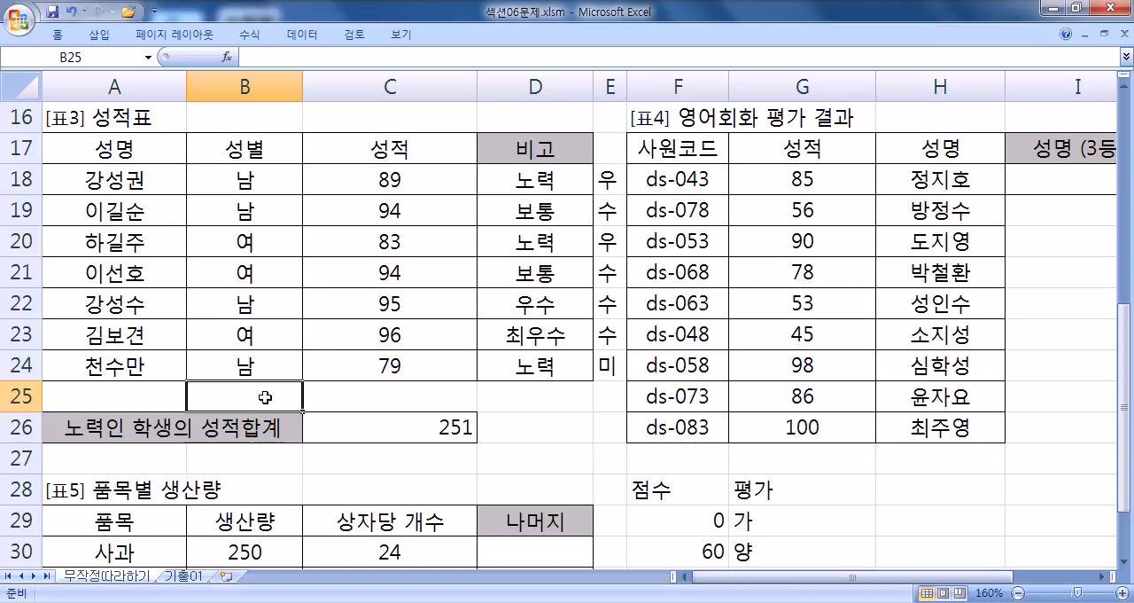
type("=")
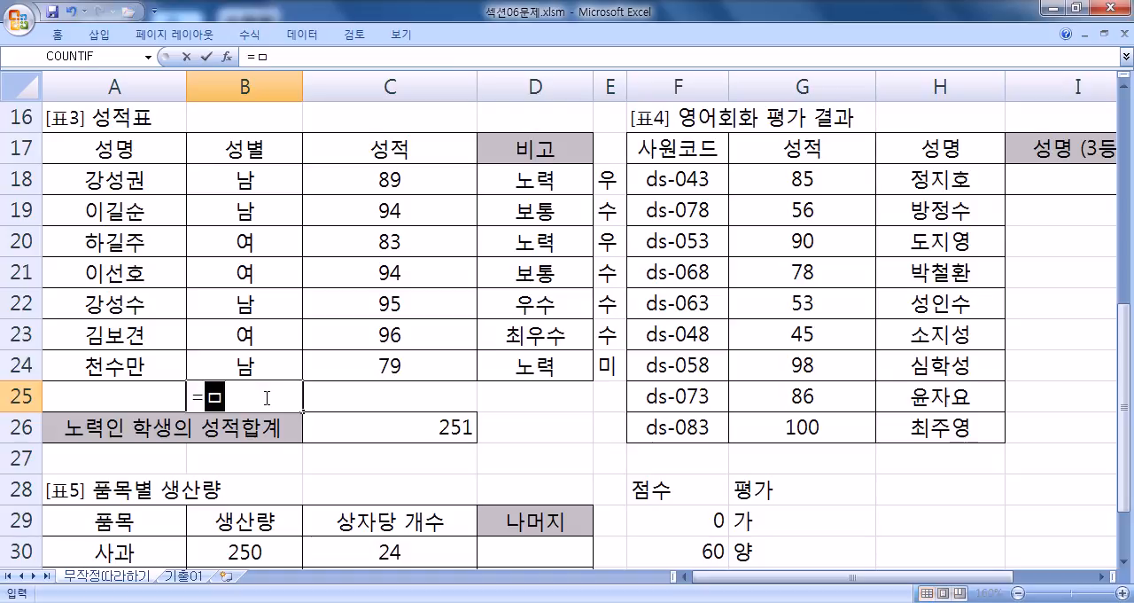
type("AVE")
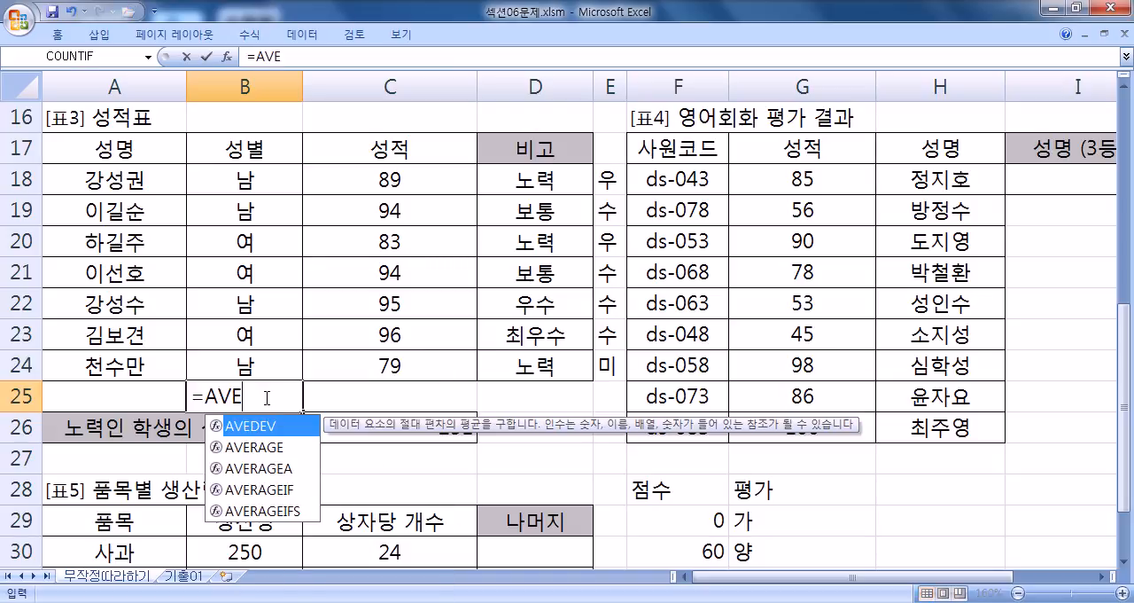
key("Down")
key("Down")
key("Down")
key("Tab")
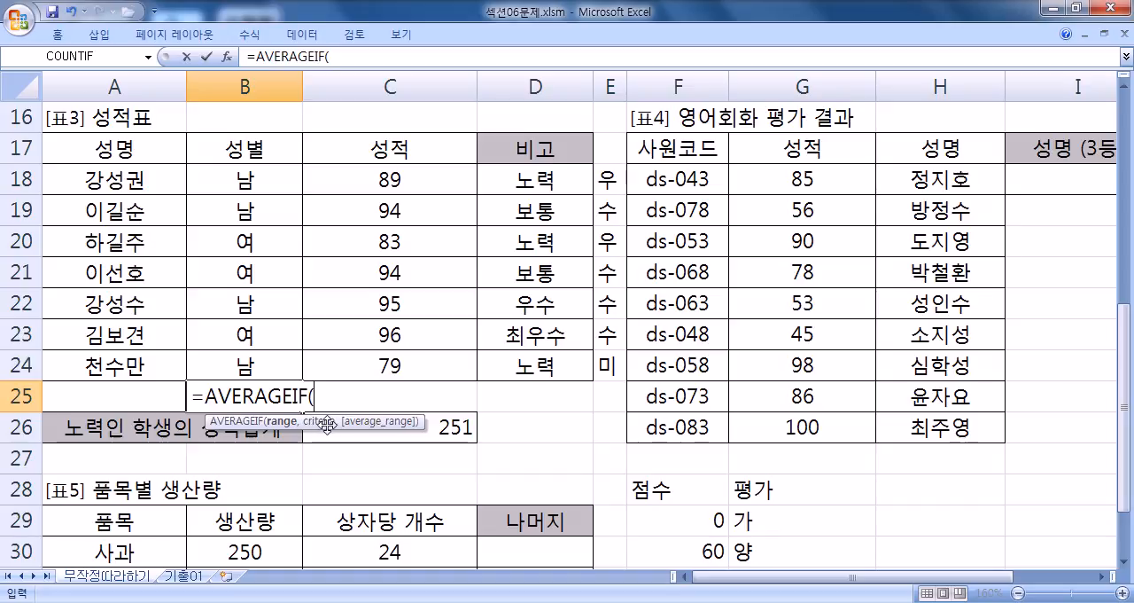
- Complete B25's AVERAGEIF with range B18:B24, criteria "여" and average range C18:C24
left_click(229, 187)
left_click_drag(230, 186, 228, 367)
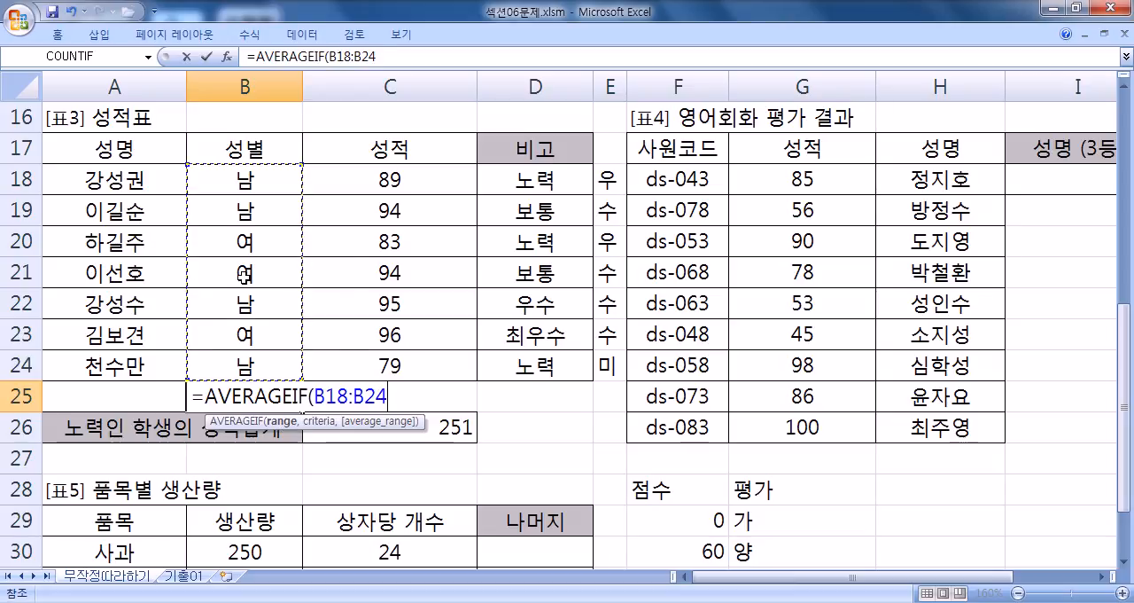
type(",\"여\",")
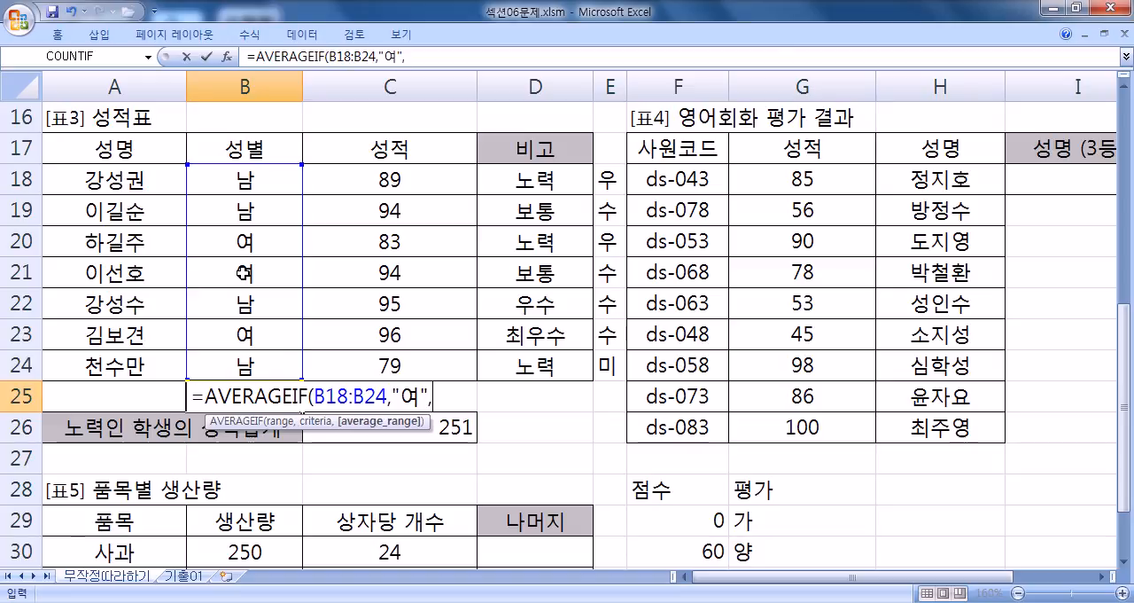
left_click_drag(360, 174, 362, 359)
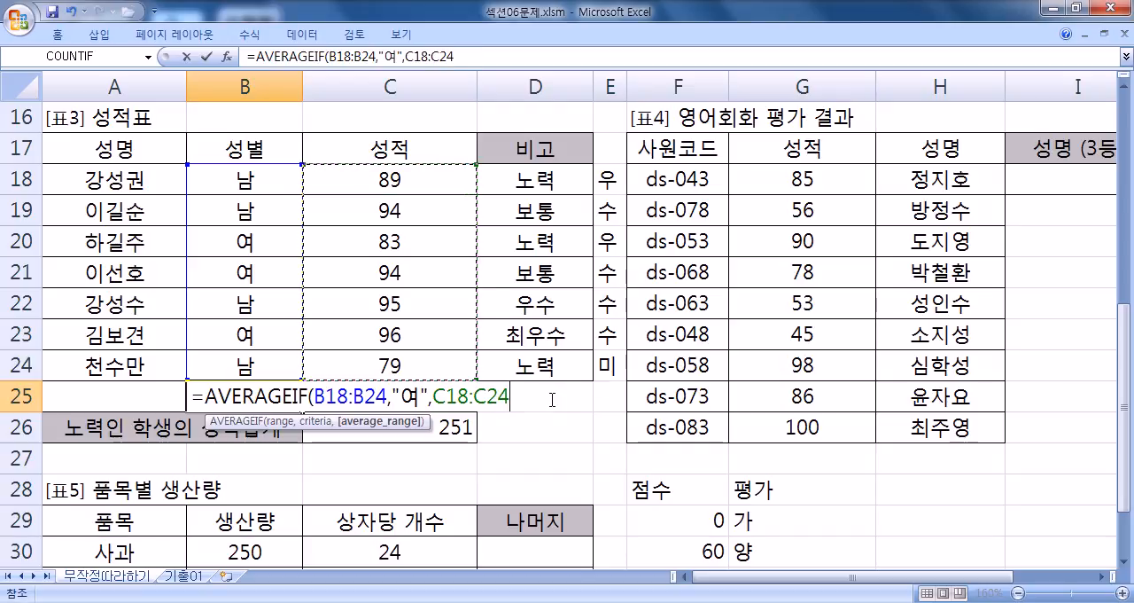
key("Return")
left_click(292, 399)
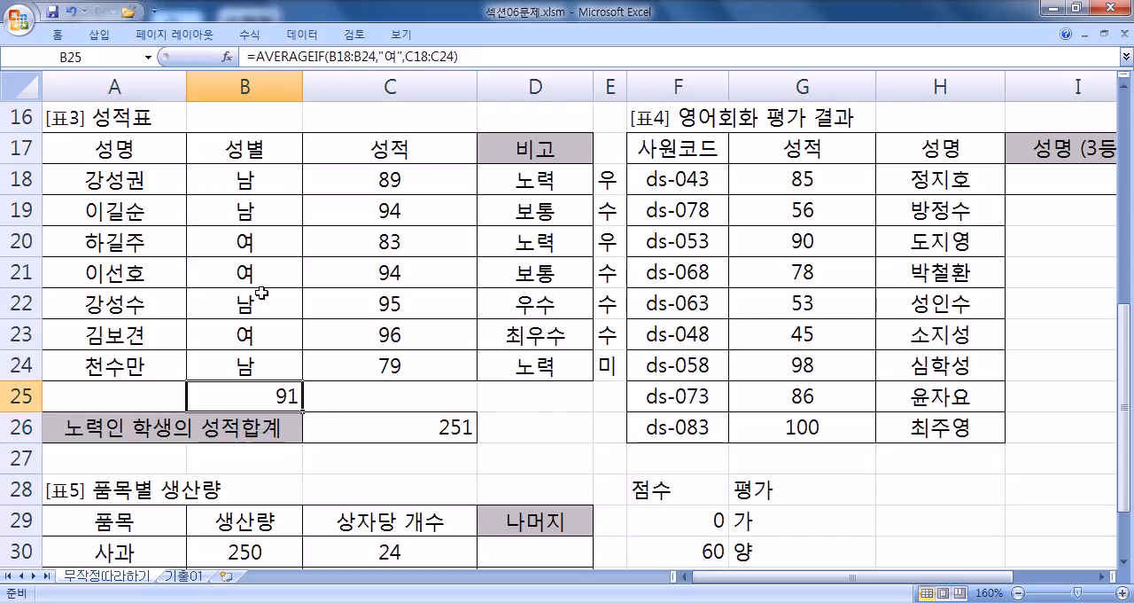
- Check the average of the 여 scores in C20, C21 and C23 against the result in B25
left_click(376, 243)
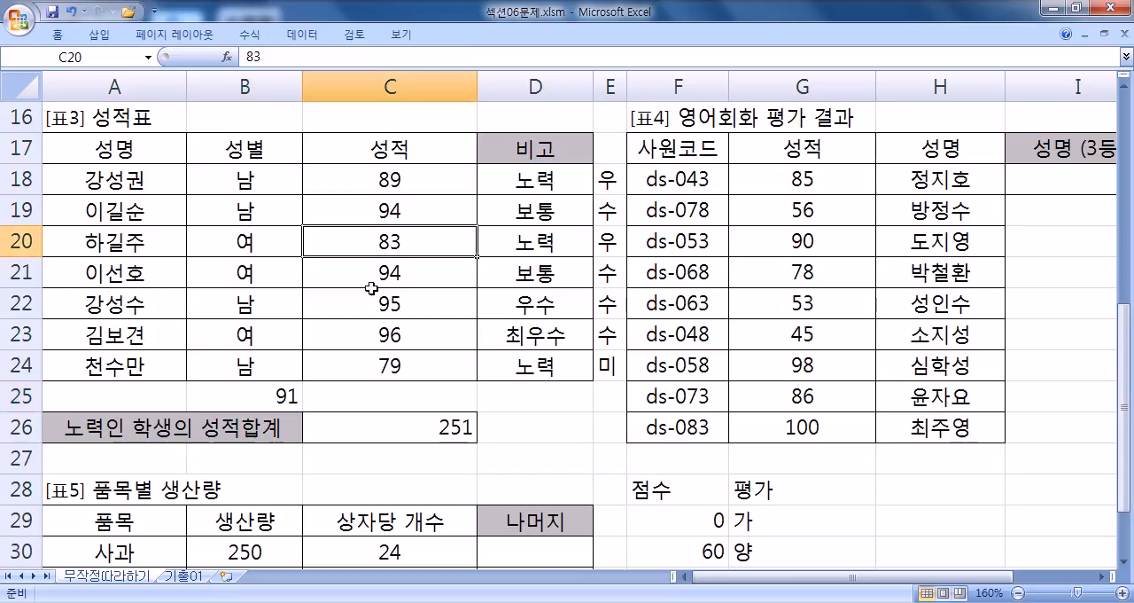
left_click(364, 281, "ctrl")
left_click(363, 335, "ctrl")
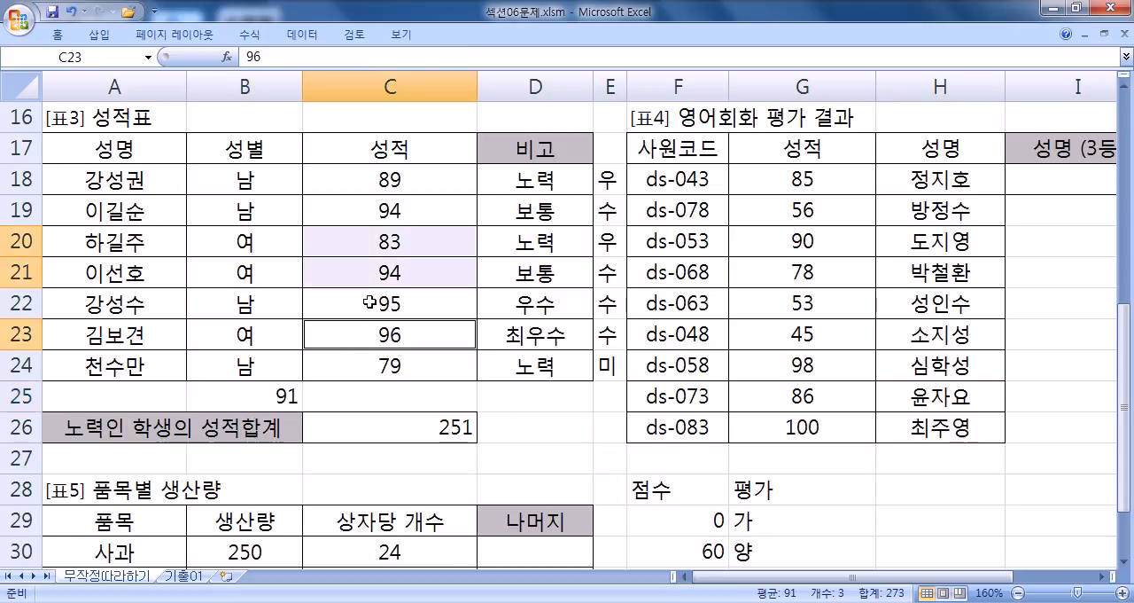
left_click(280, 395)
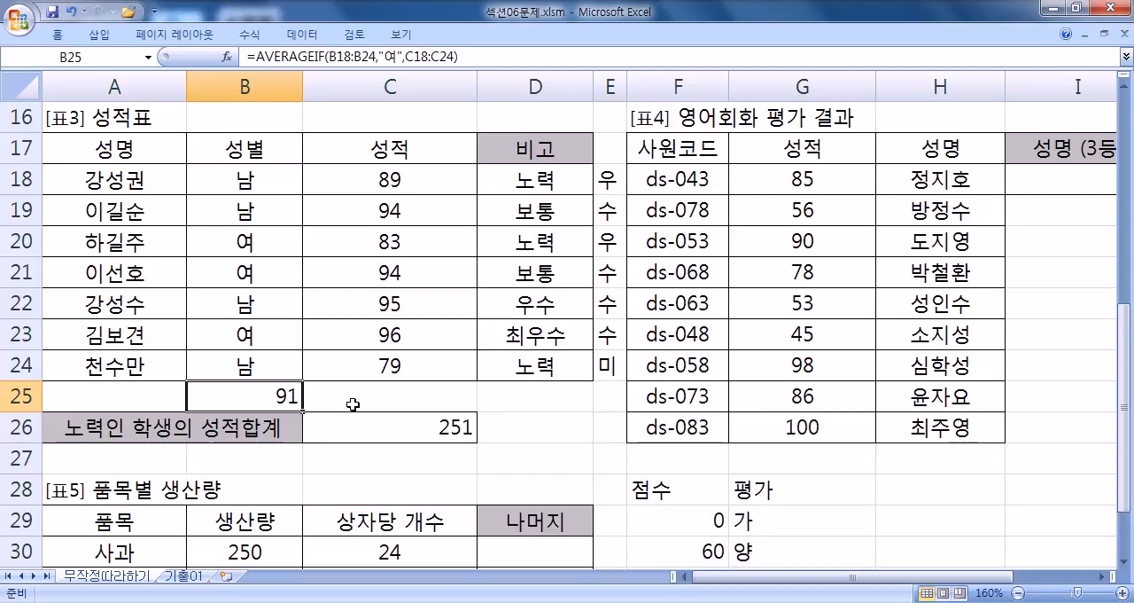
- Copy B25's AVERAGEIF formula into the Notepad notes below the SUMIF line
key("F2")
key("shift+Home")
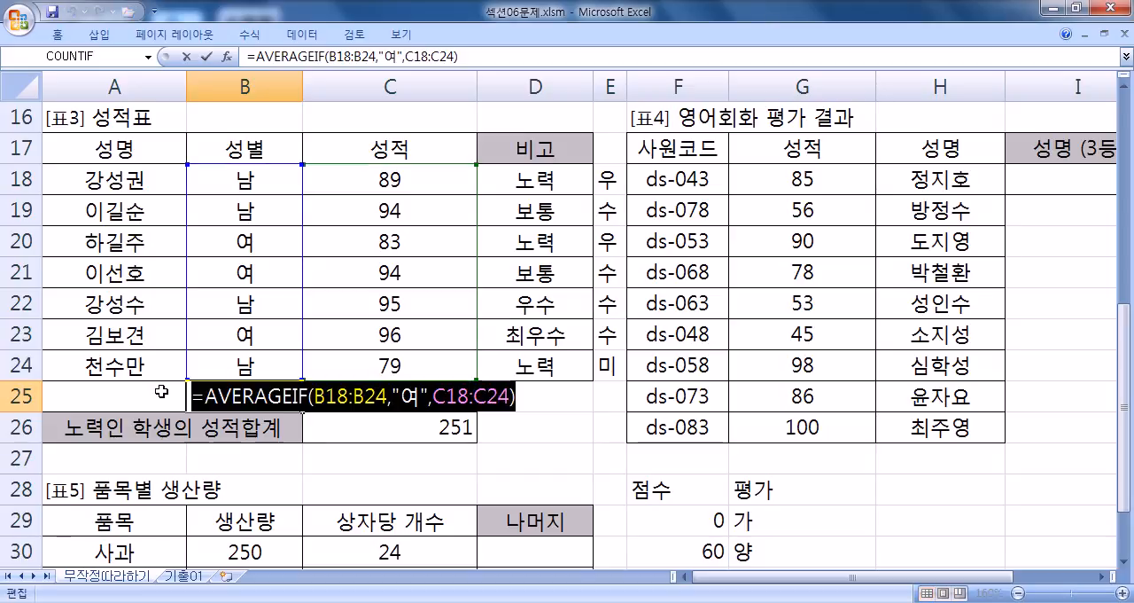
key("alt+Tab")
key("ctrl+v")
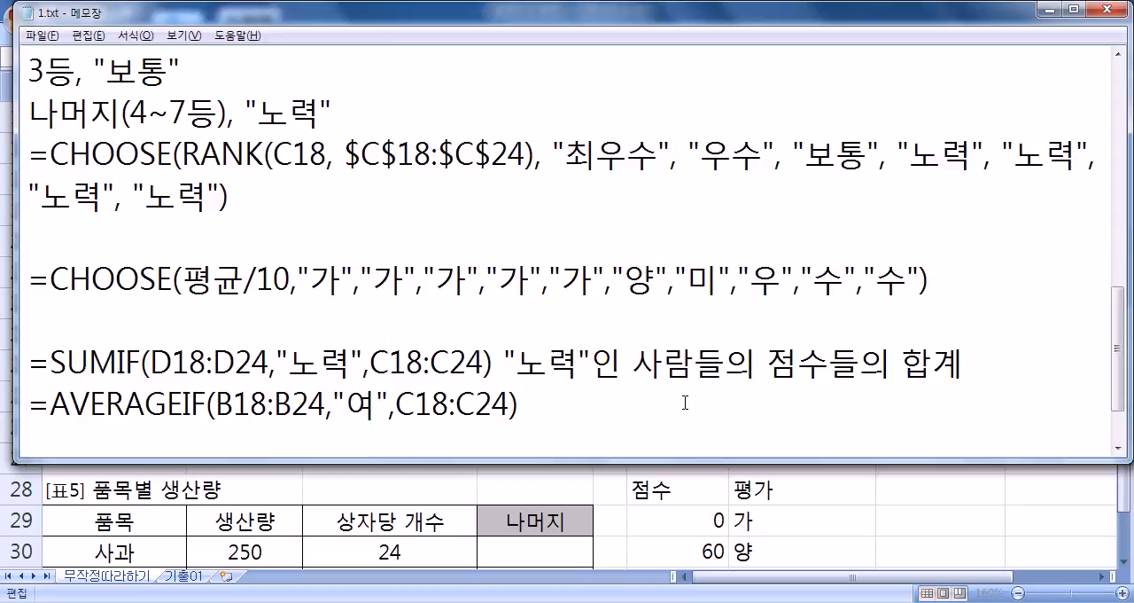
- Annotate the AVERAGEIF line with 여학생들의 점수들의 평균 and start a new line
type("\"")
type("여자")
key("BackSpace")
key("BackSpace")
type("학생들의")
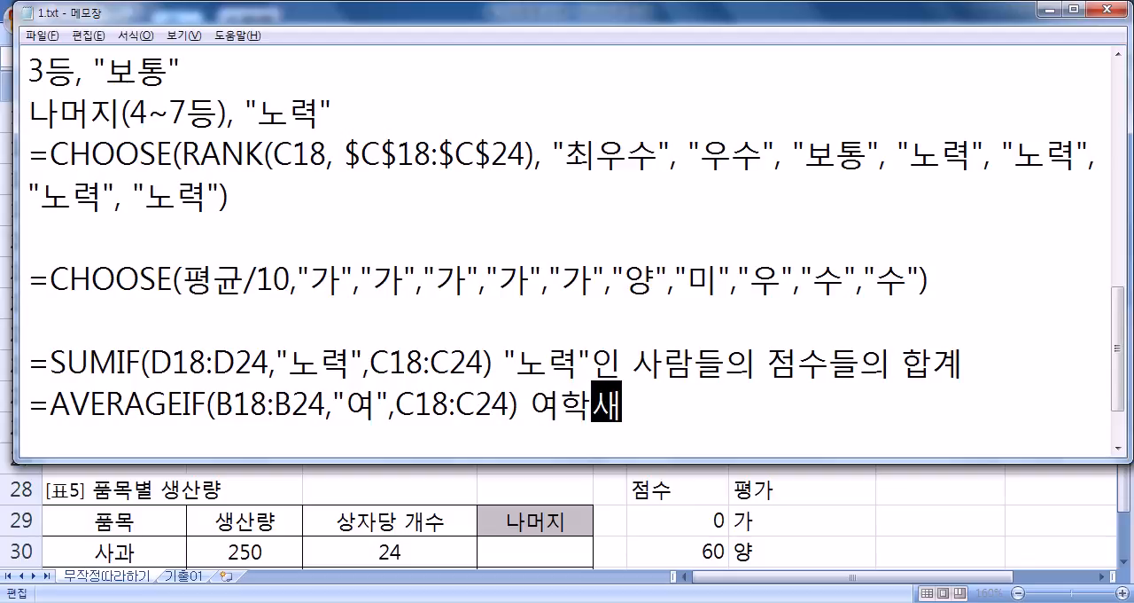
type(" 점수")
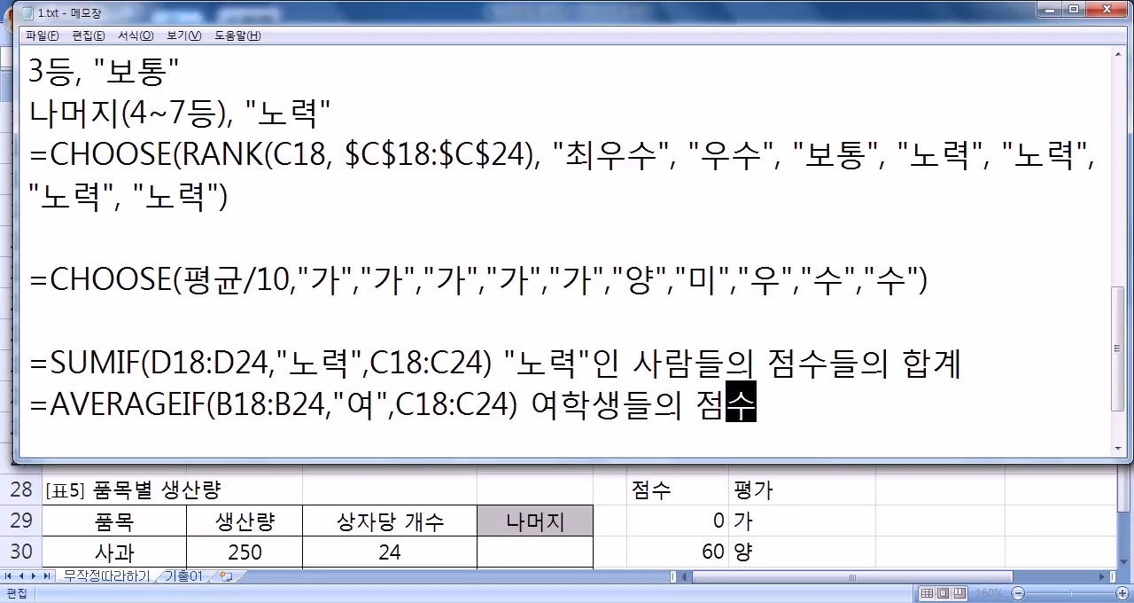
type("들의 ㅠ평균")
key("Return")
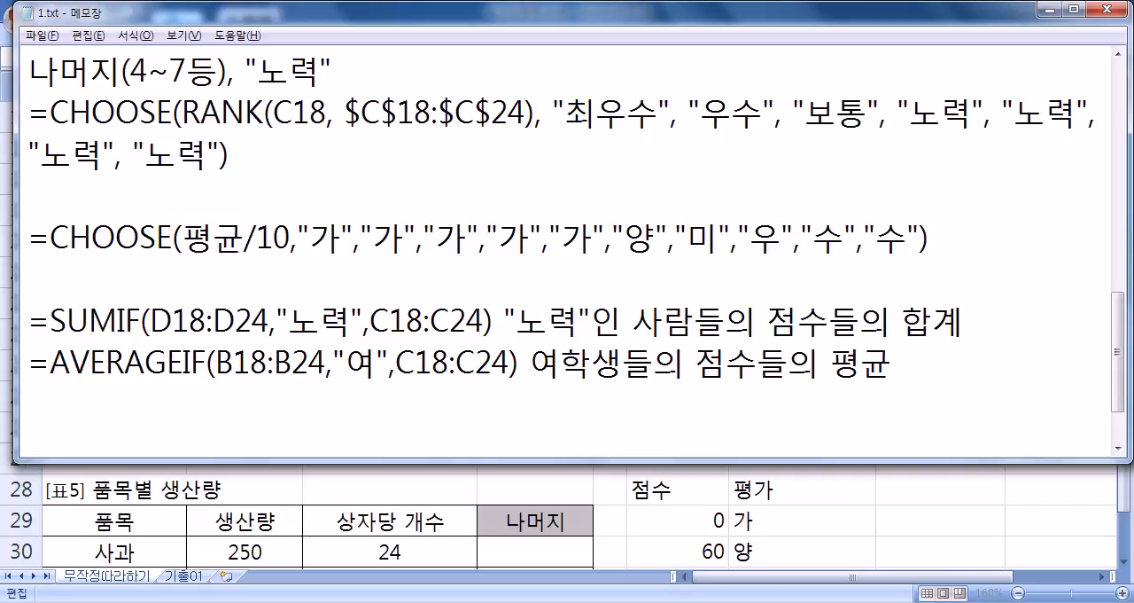
- Return to Excel and enter a SUMIF in C25 with range C18:C24, criteria ">=90" and sum range C18:C24
key("alt+Tab")
key("Escape")
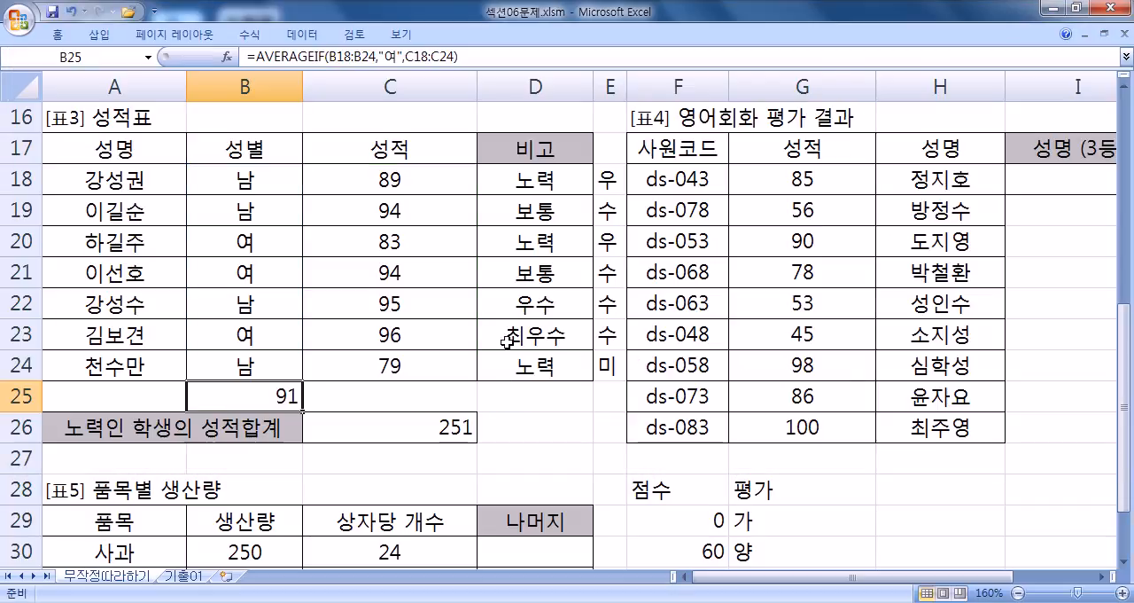
left_click(416, 402)
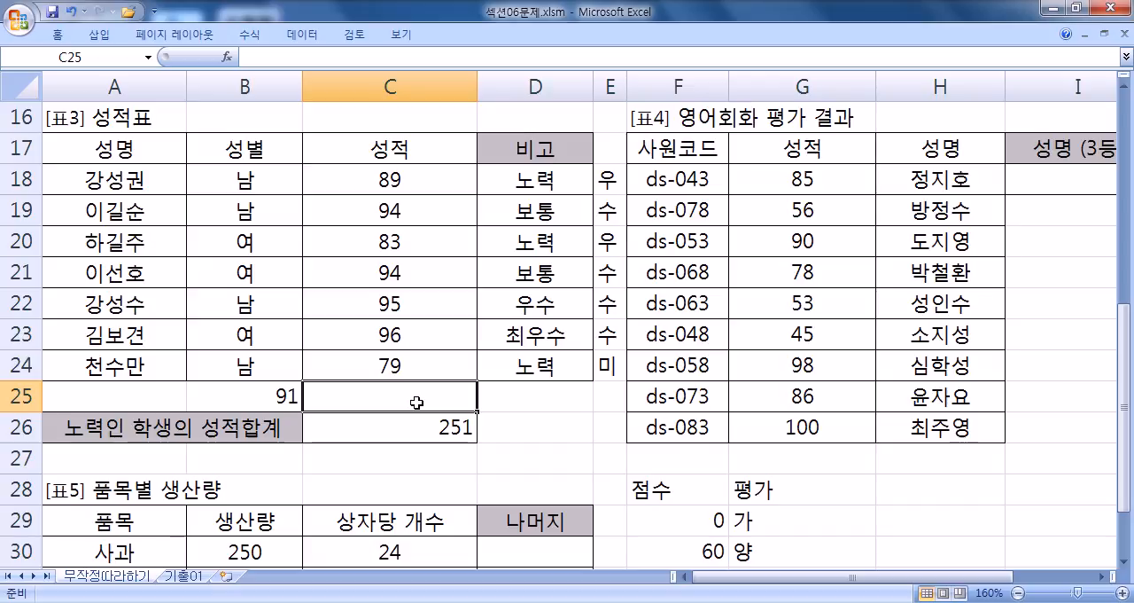
type("=sumif(")
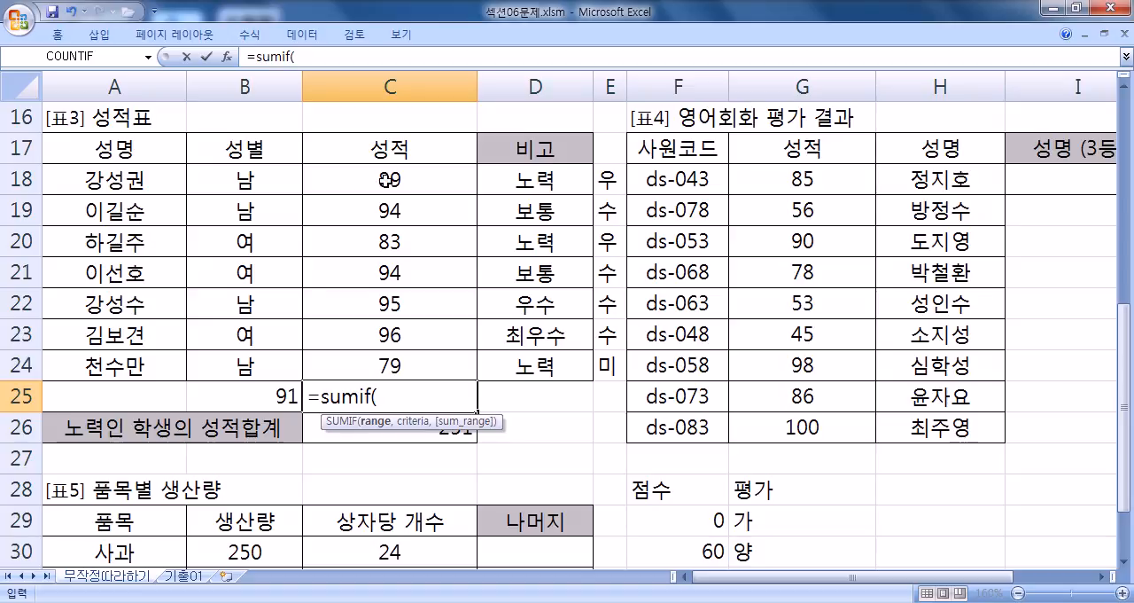
left_click_drag(381, 189, 365, 363)
type(",\">=90\".,")
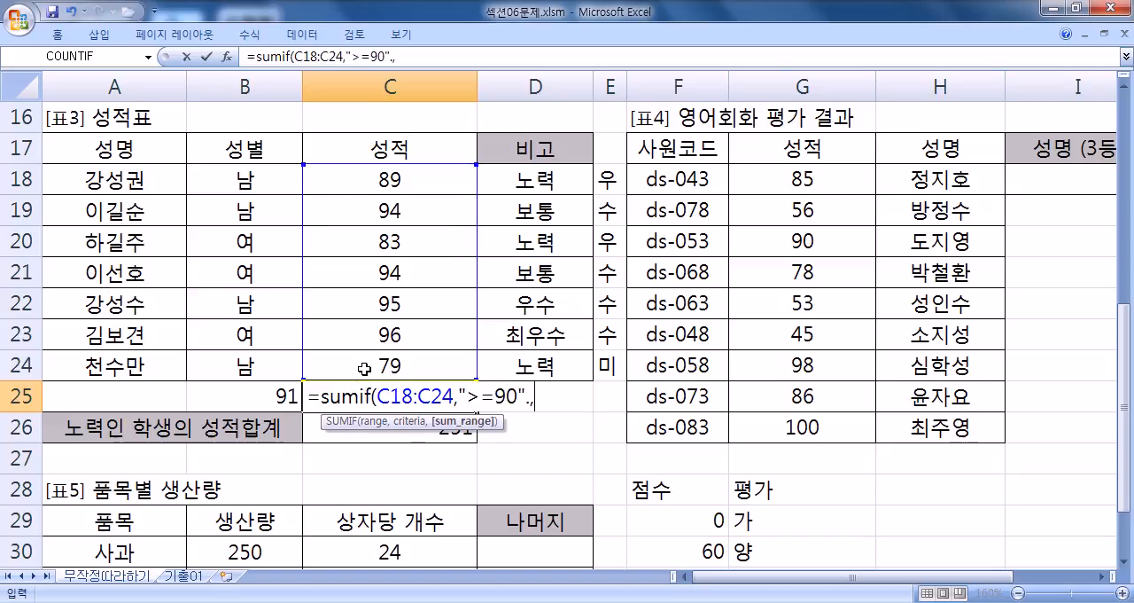
key("BackSpace")
type(",")
left_click_drag(337, 178, 339, 359)
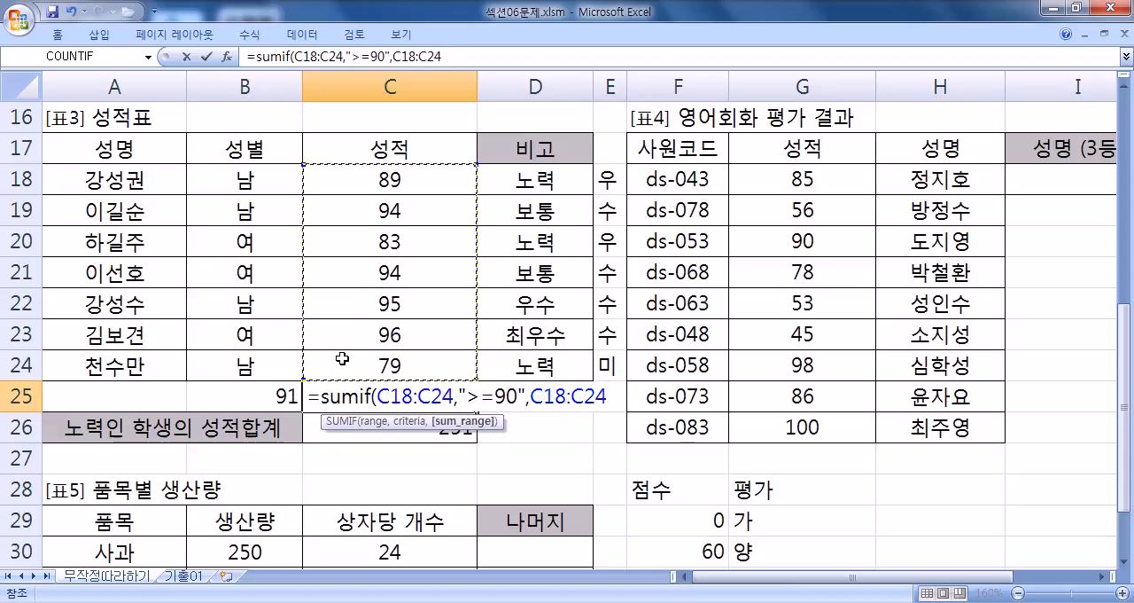
key("Return")
- Copy C25's SUMIF formula into the Notepad notes, leaving a blank line after the AVERAGEIF note
double_click(395, 387)
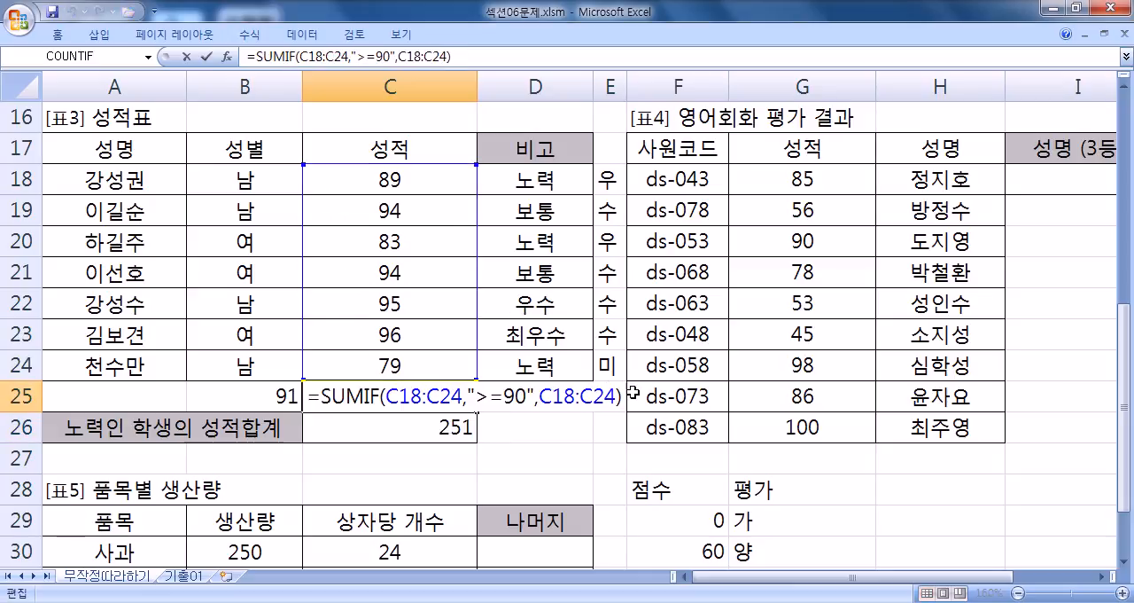
left_click_drag(621, 396, 307, 397)
key("alt+Tab")
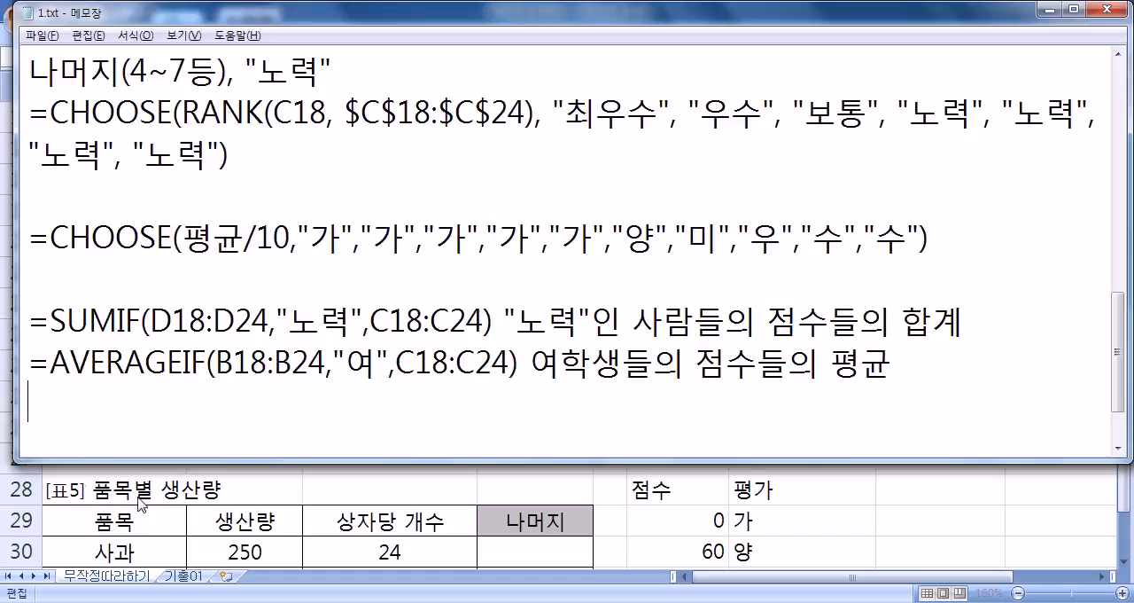
key("Return")
key("ctrl+v")
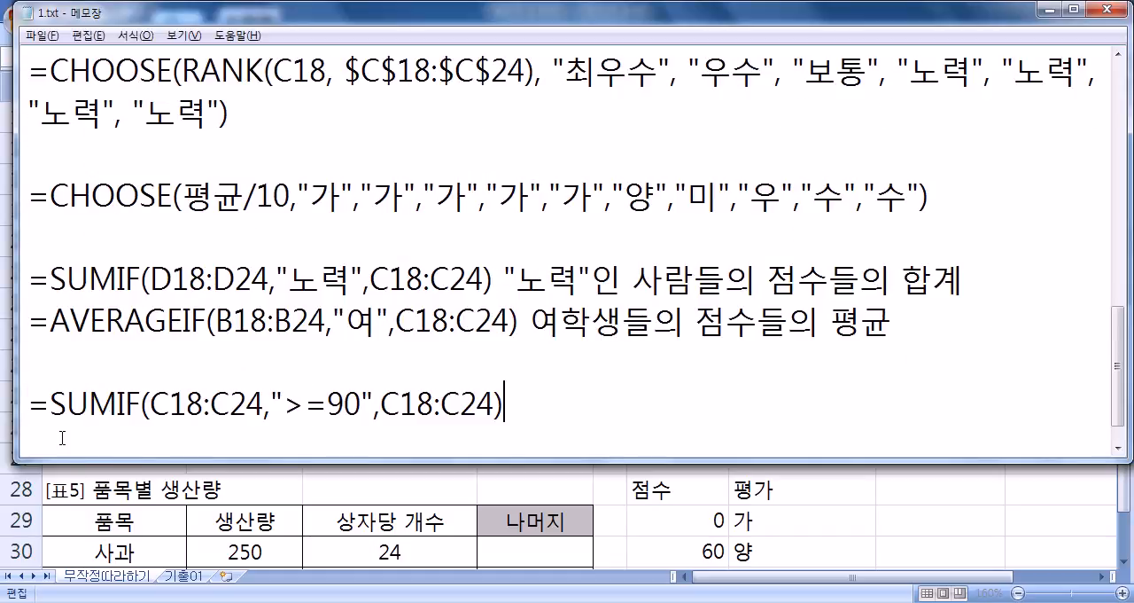
- Add a second copy of the ">=90" SUMIF line below it and change its function to AVERAGEIF
key("Home")
key("Right")
type("AVERAGE")
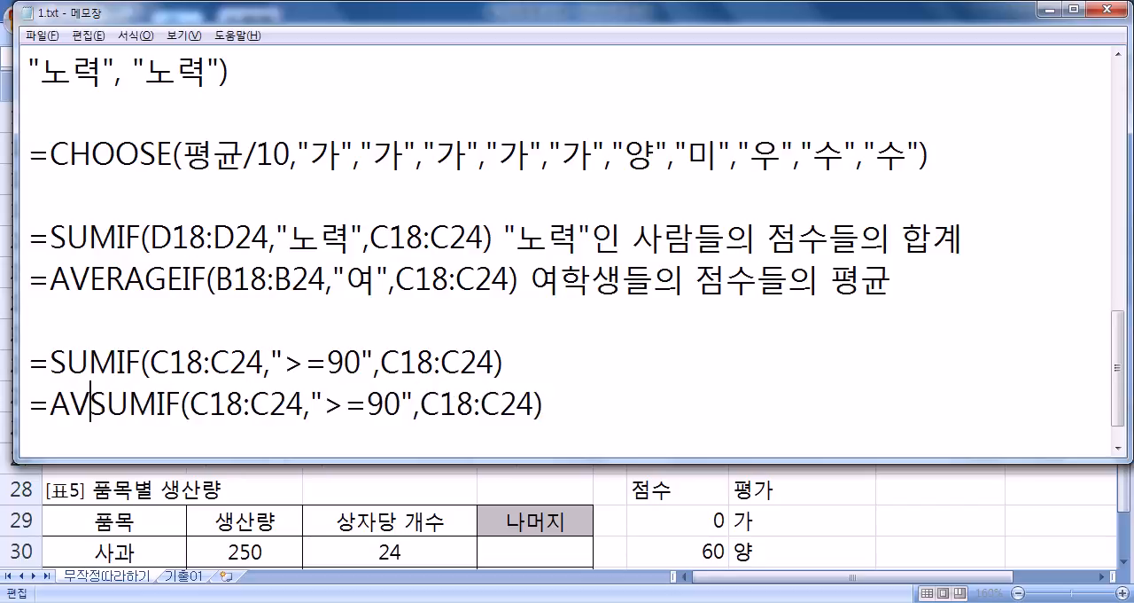
key("Delete")
key("Delete")
key("Delete")
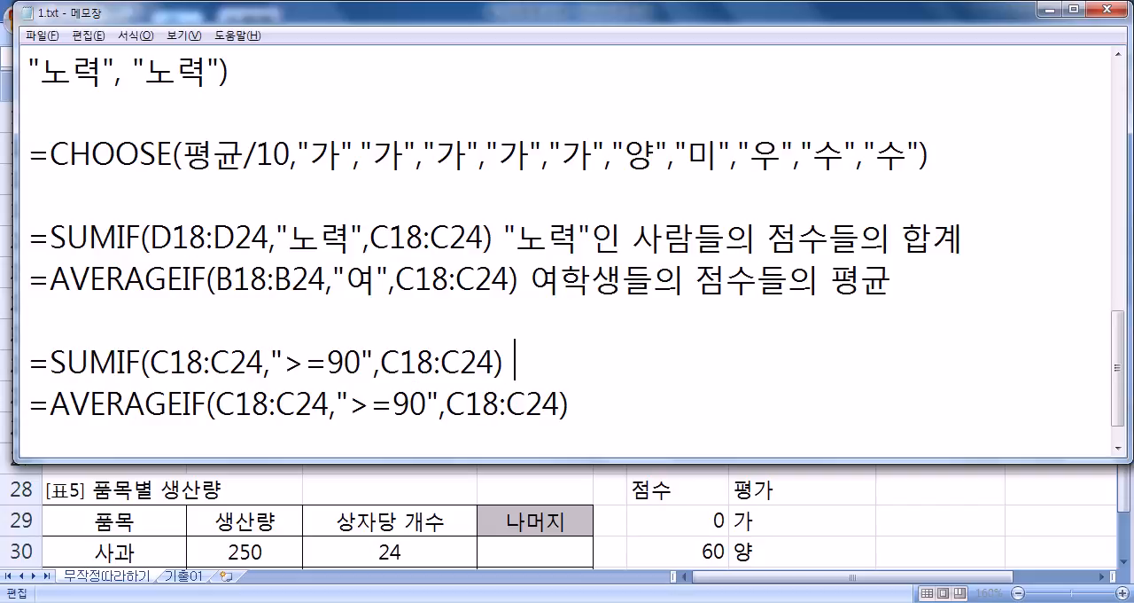
- Annotate the ">=90" SUMIF line with 90점 이상의 합계, set off from the formula by a tab
type("90WJA")
key("BackSpace")
key("BackSpace")
key("BackSpace")
type("점 이상")
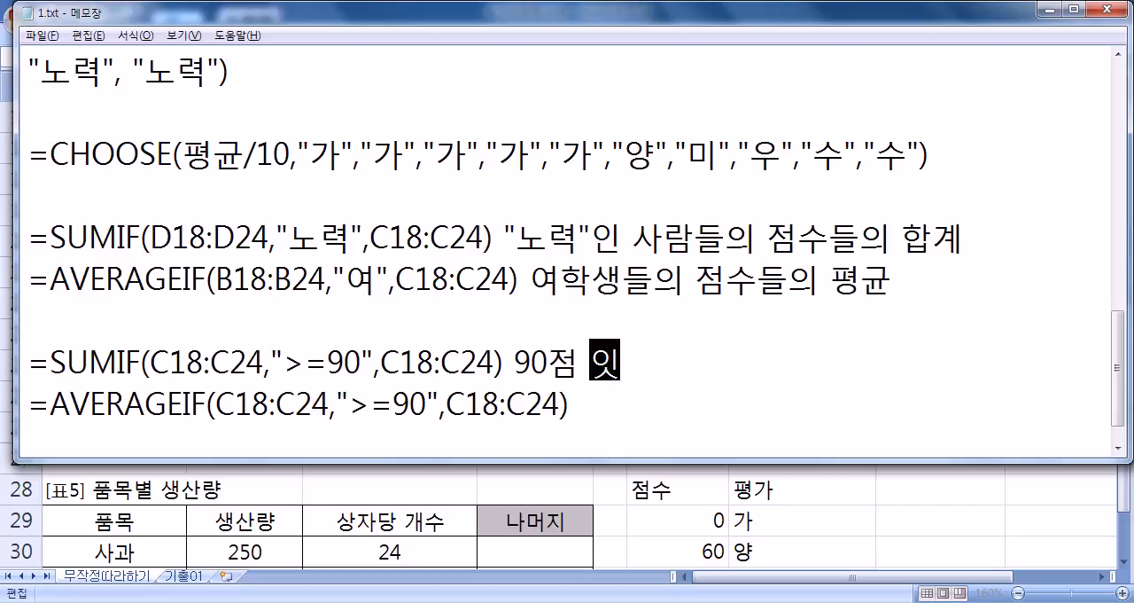
type("의 합계")
key("Down")
key("Up")
key("Left")
key("Left")
key("Tab")
- Annotate the ">=90" AVERAGEIF line with 90점 이상의 평균, aligned with the note above by a tab
key("Down")
key("Tab")
type("90")
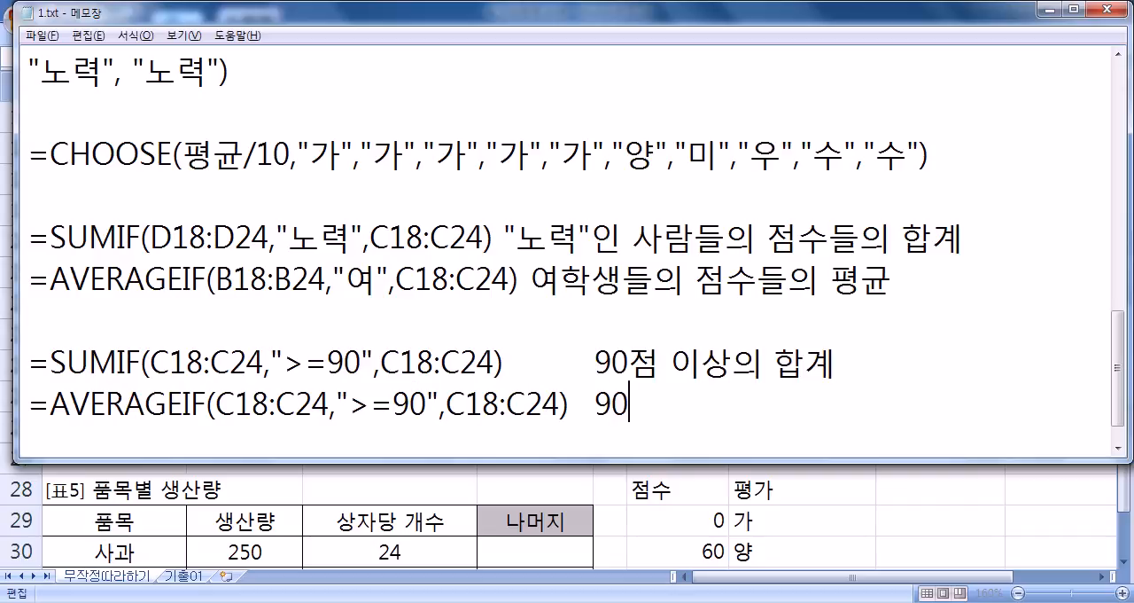
type("점 이상의 ㅍ평균")
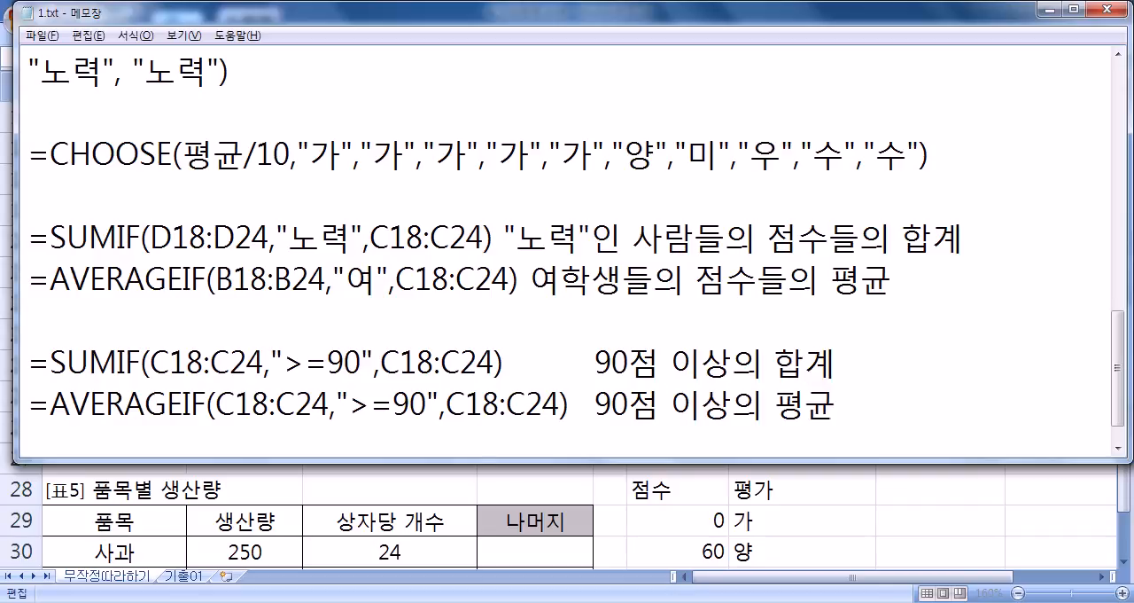
- Compare the first and third range arguments in the ">=90" SUMIF and AVERAGEIF lines
left_click_drag(152, 361, 264, 361)
left_click_drag(382, 361, 493, 361)
left_click_drag(226, 404, 328, 404)
left_click_drag(445, 405, 559, 404)
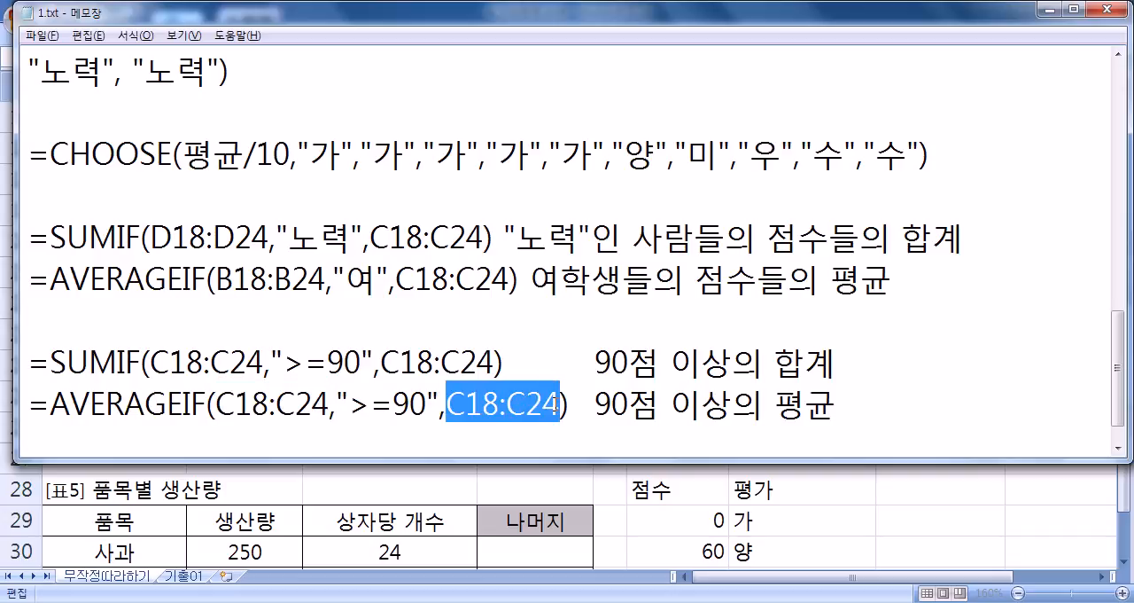
left_click_drag(151, 363, 266, 363)
left_click_drag(400, 363, 494, 363)
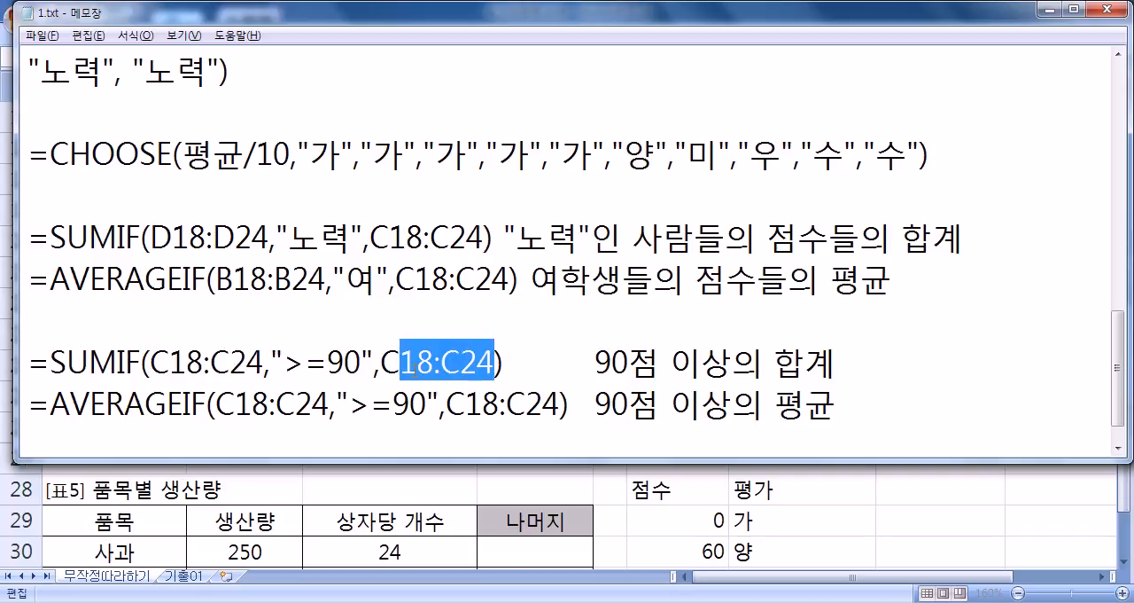
left_click_drag(373, 364, 494, 363)
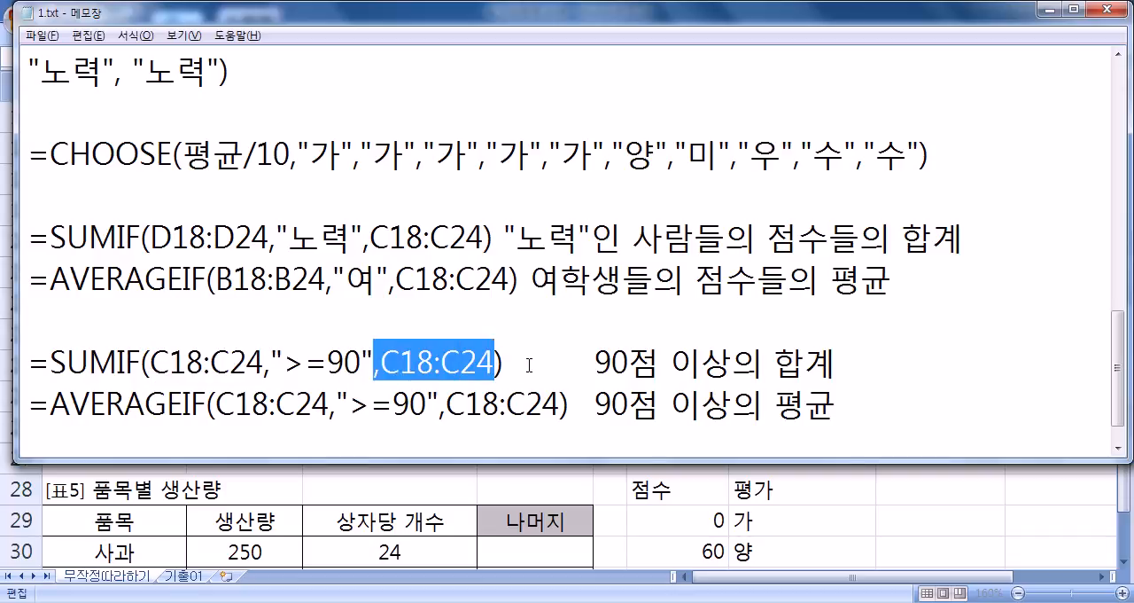
- Duplicate the annotated ">=90" SUMIF line directly below itself in the notes
left_click(512, 364)
key("End")
key("Return")
key("Up")
key("shift+Down")
key("ctrl+c")
key("ctrl+v")
key("ctrl+v")
key("Delete")
- Remove the sum range from the duplicate to leave =SUMIF(C18:C24,">=90"), and realign its note with a tab
key("ctrl+Right")
key("ctrl+Right")
key("ctrl+Right")
key("ctrl+Right")
key("ctrl+Right")
key("Left")
key("Delete")
key("Delete")
key("Delete")
key("Delete")
key("Delete")
key("Delete")
key("Delete")
key("Delete")
key("Right")
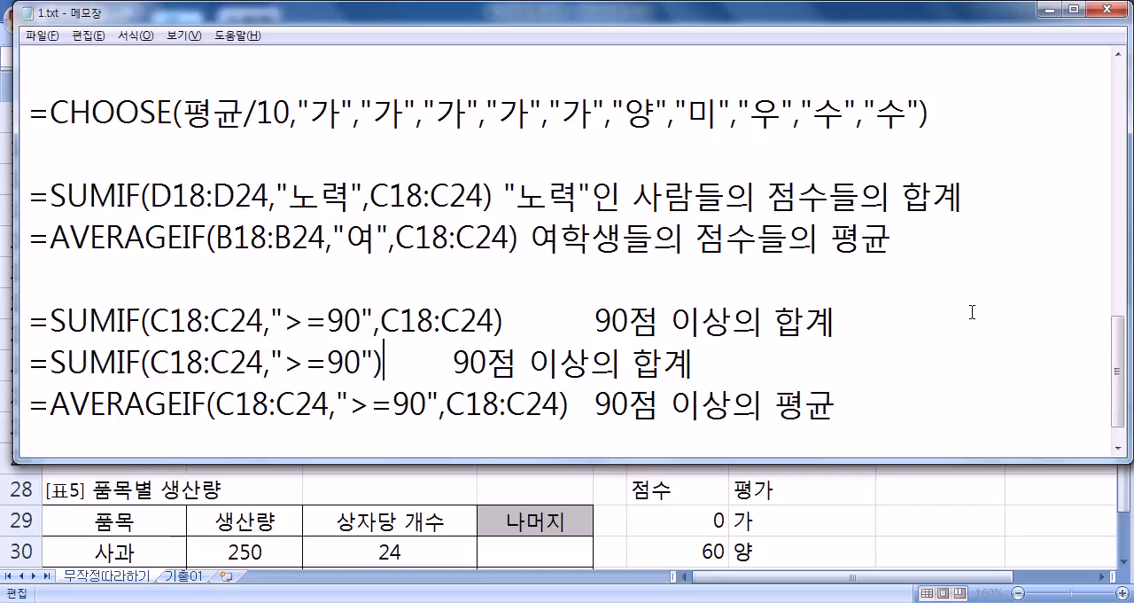
key("Tab")
- Add a shortened =AVERAGEIF(C18:C24,">=90") line annotated 90점 이상의 평균 below the full AVERAGEIF line
key("Home")
key("shift+Down")
key("Right")
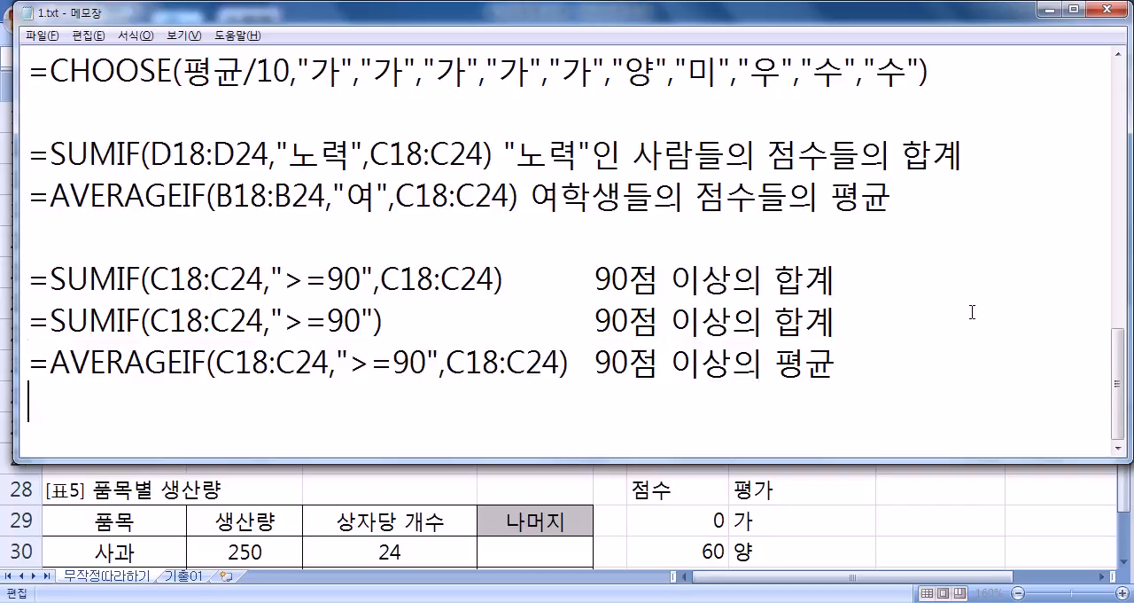
key("ctrl+v")
key("Left")
key("ctrl+Left")
key("ctrl+Left")
key("ctrl+Left")
key("ctrl+Left")
key("ctrl+Left")
key("ctrl+Left")
key("BackSpace")
key("Delete")
key("Delete")
key("Delete")
key("Delete")
key("Delete")
key("Delete")
key("Delete")
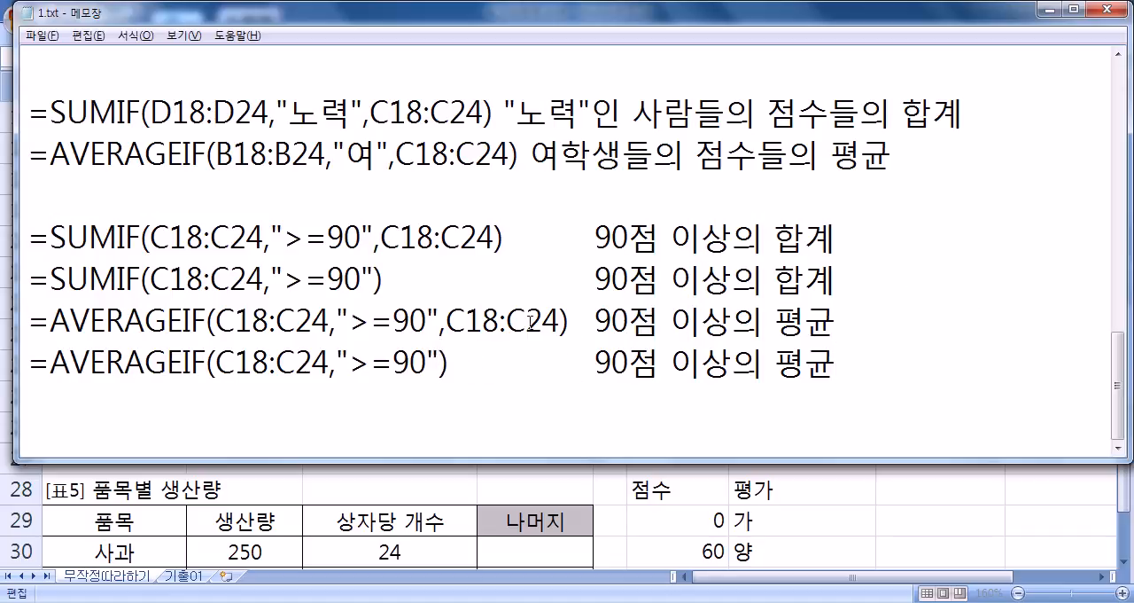
- Compare the range arguments of the full ">=90" SUMIF with those of the "여" AVERAGEIF and "노력" SUMIF formulas
left_click_drag(379, 237, 496, 238)
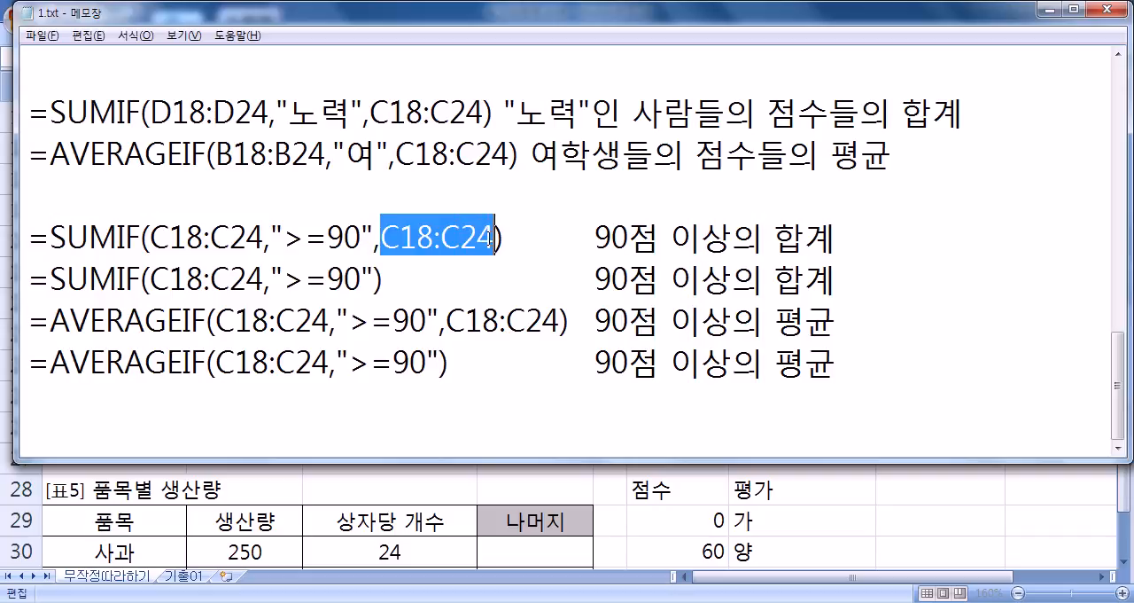
left_click_drag(264, 238, 151, 239)
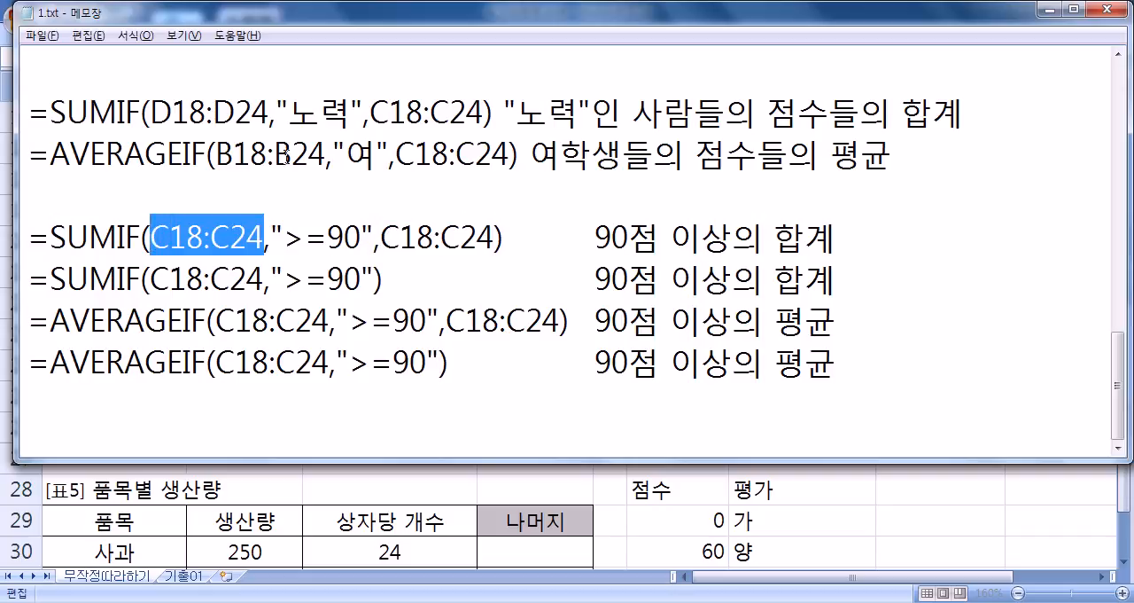
left_click_drag(216, 156, 327, 156)
left_click_drag(395, 156, 510, 156)
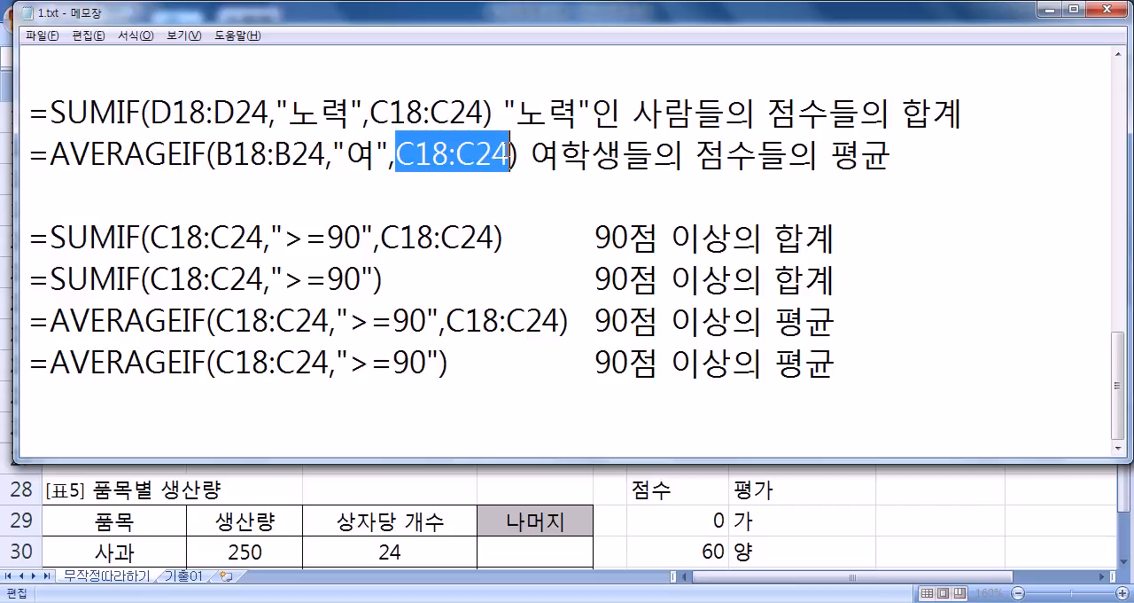
left_click_drag(151, 114, 271, 113)
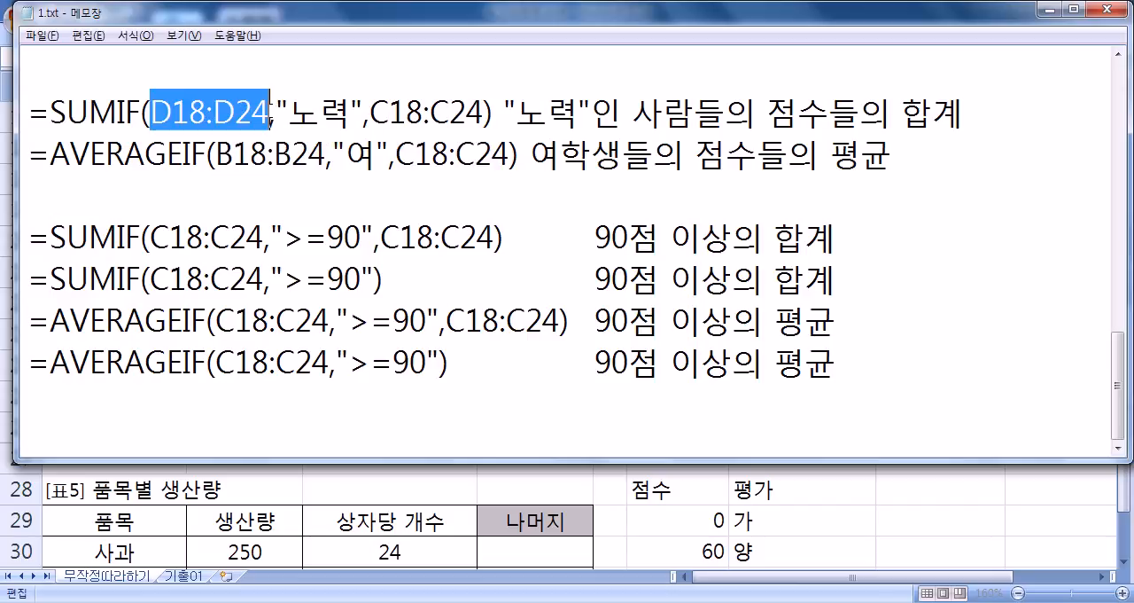
left_click_drag(370, 113, 484, 113)
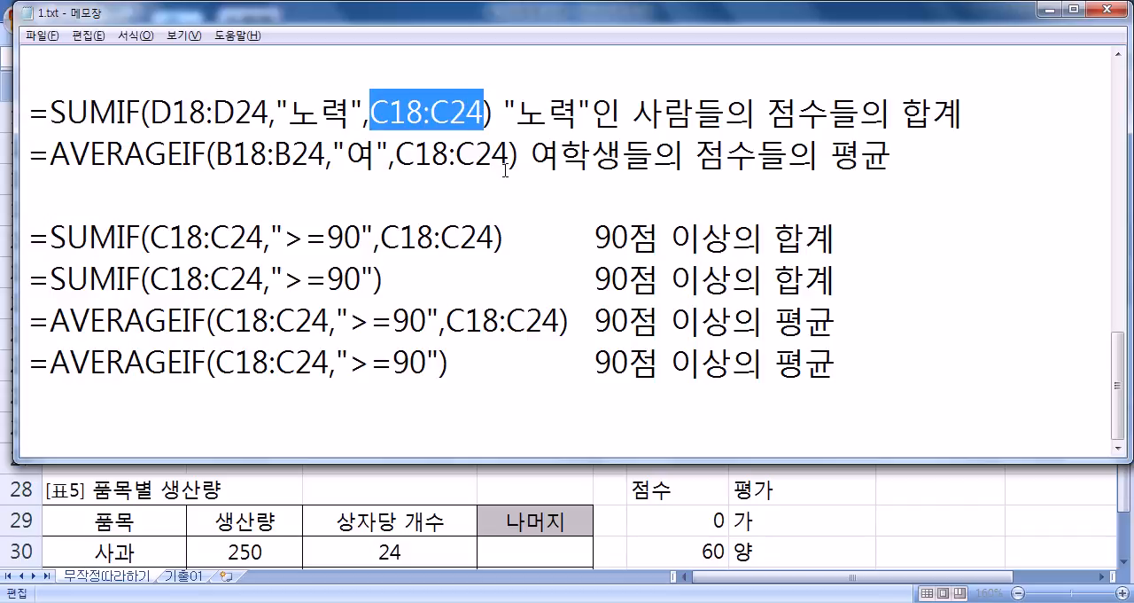
- Add a blank line at the end of the notes, and switch to Excel to commit the SUMIF formula in C25
left_click(222, 403)
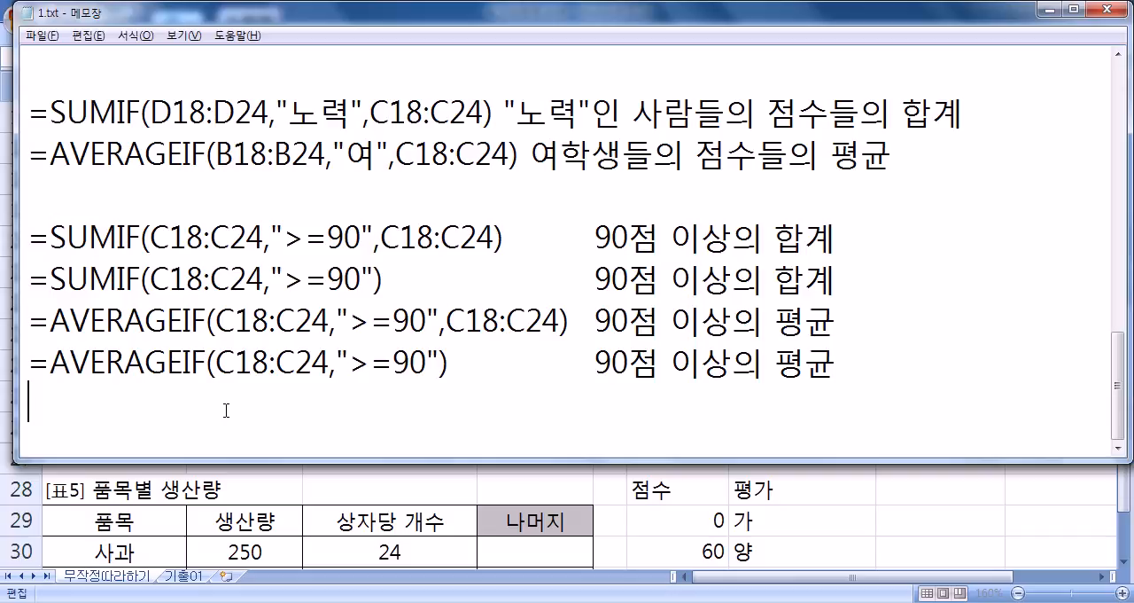
key("Return")
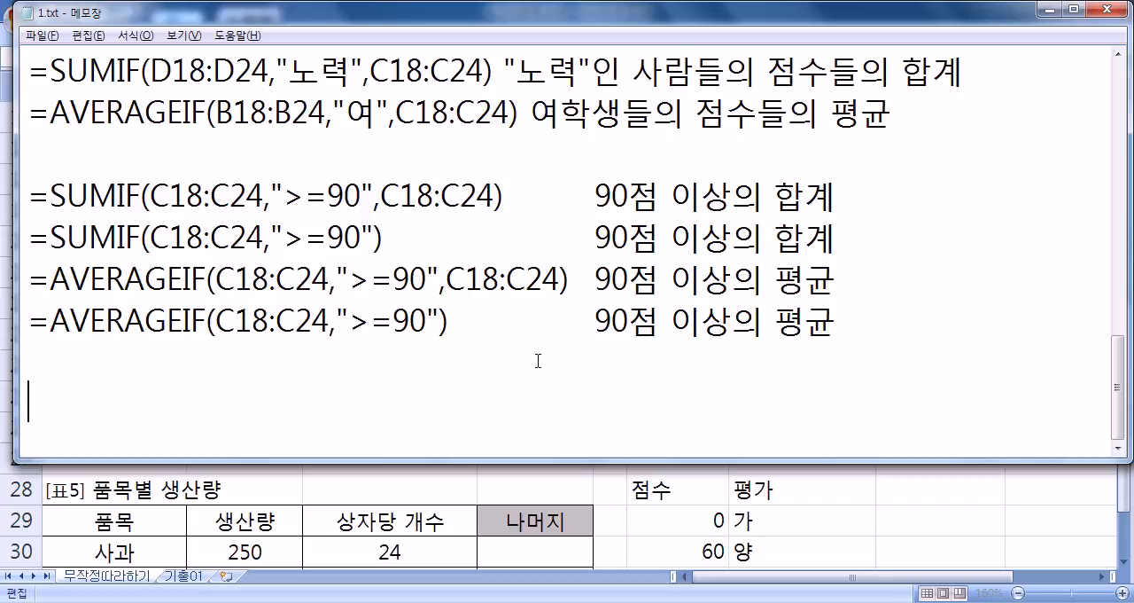
key("alt+Tab")
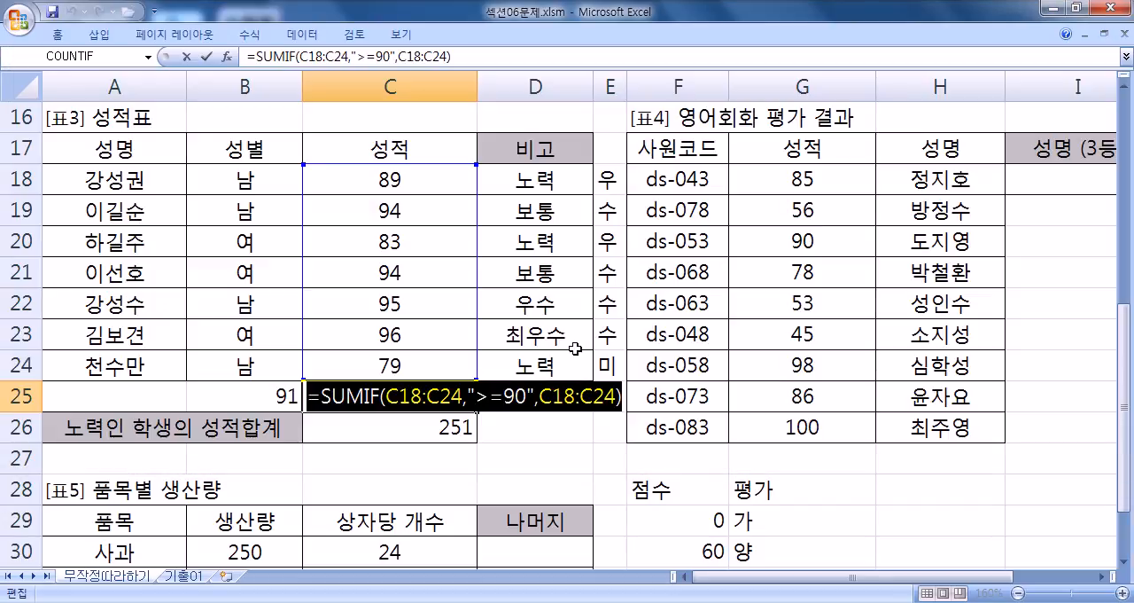
key("ctrl+Return")
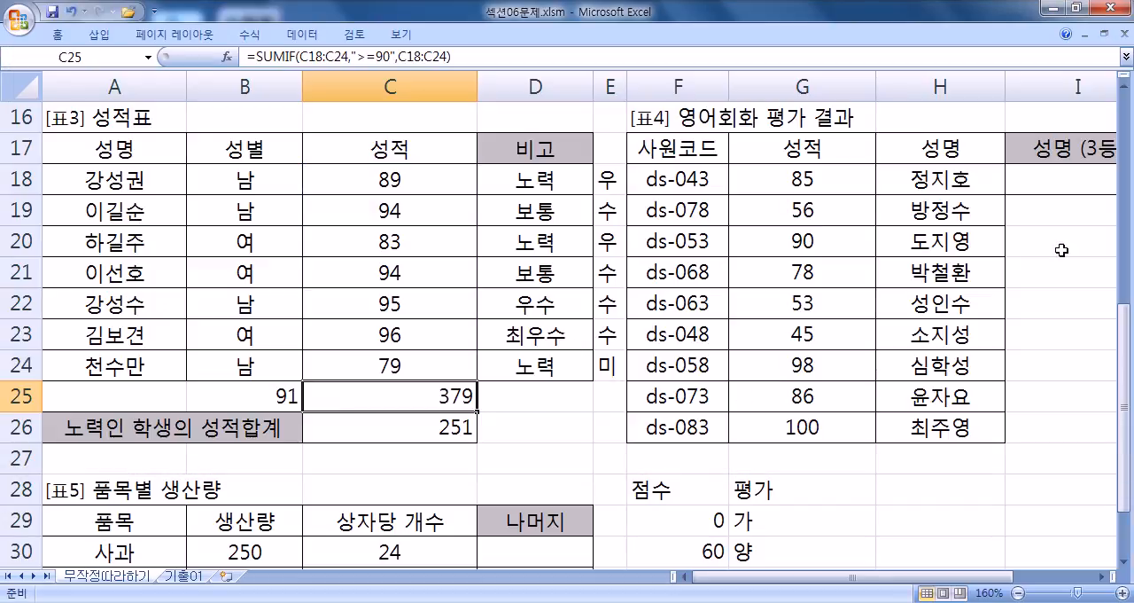
- Examine 표4's 성적 and 성명 columns around row 21 and the 성명 (3등) answer cell I18
left_click_drag(957, 583, 1038, 582)
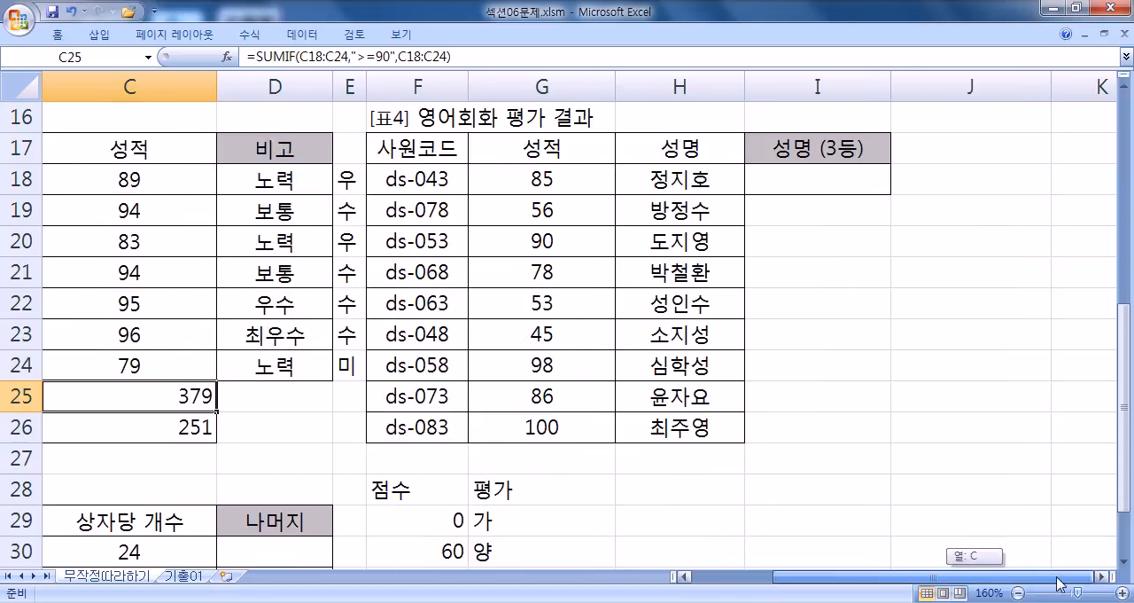
left_click(800, 174)
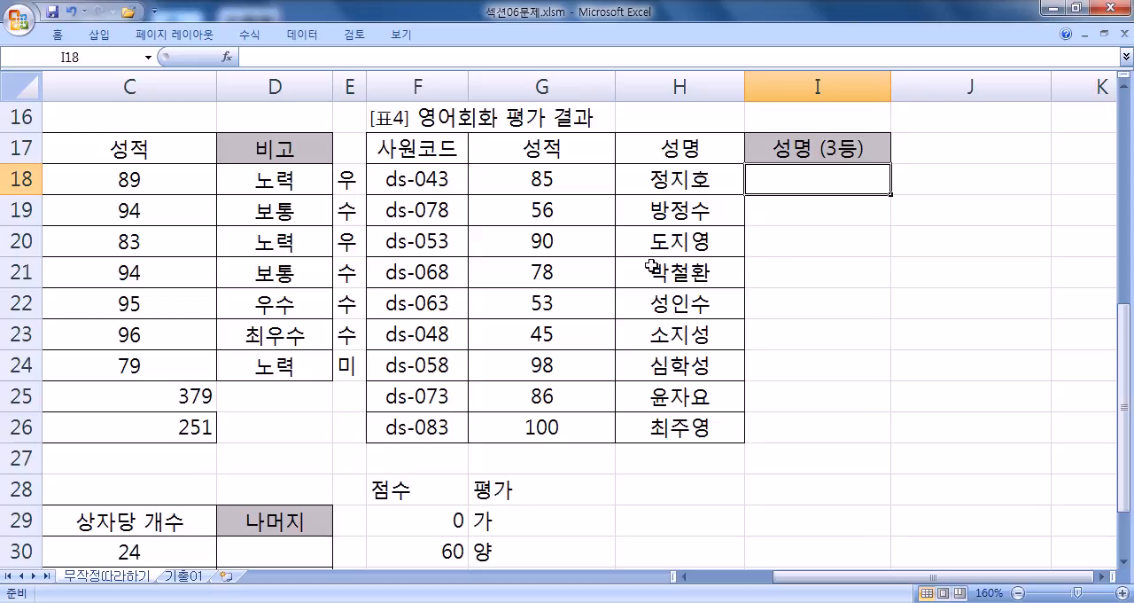
left_click(522, 270)
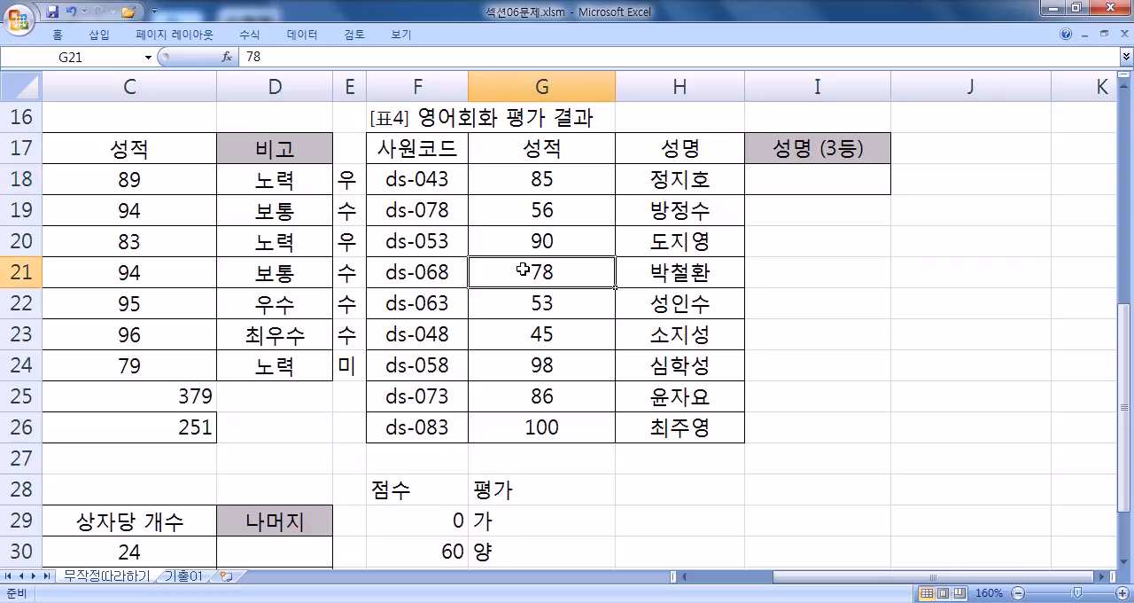
left_click(670, 273)
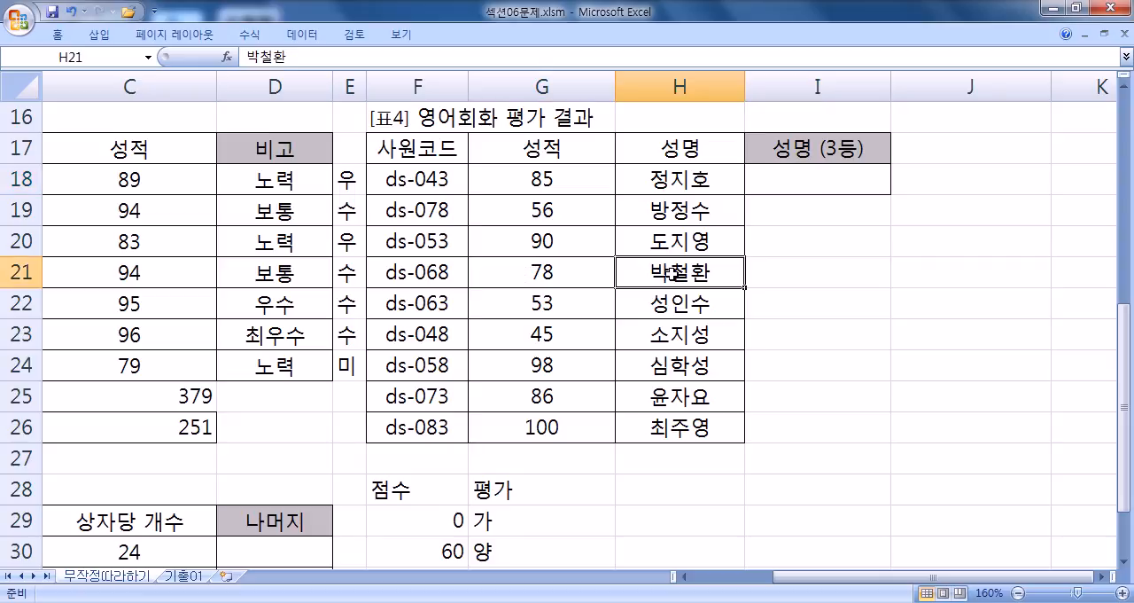
left_click(542, 273)
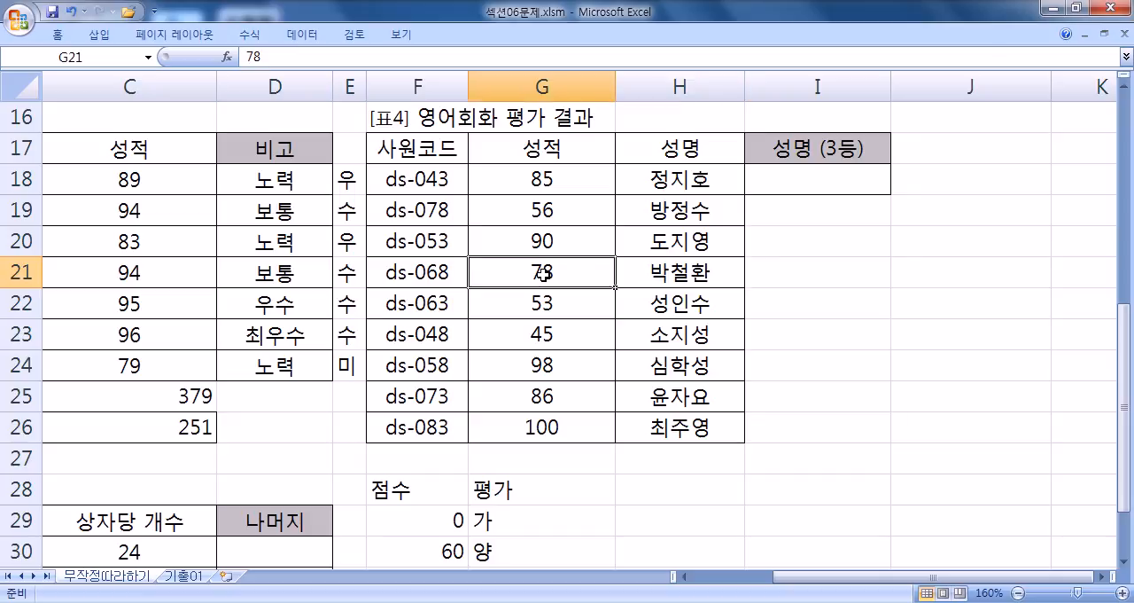
left_click(649, 276)
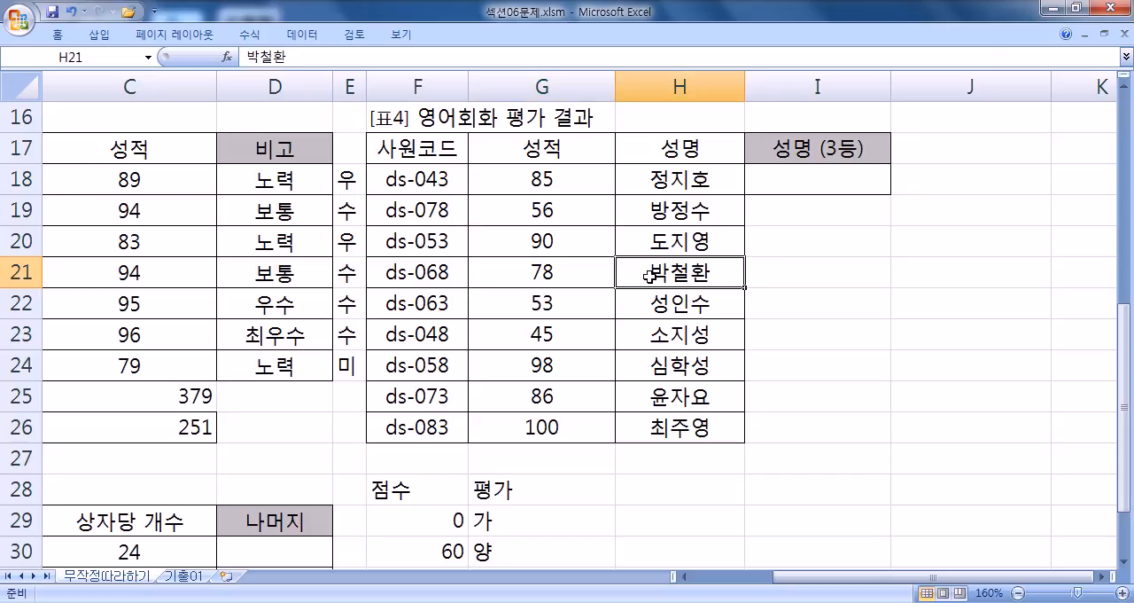
- Enter a practice VLOOKUP in I21 with lookup value 78, table G18:H26, column 2 and exact match FALSE
left_click(794, 235)
left_click(832, 268)
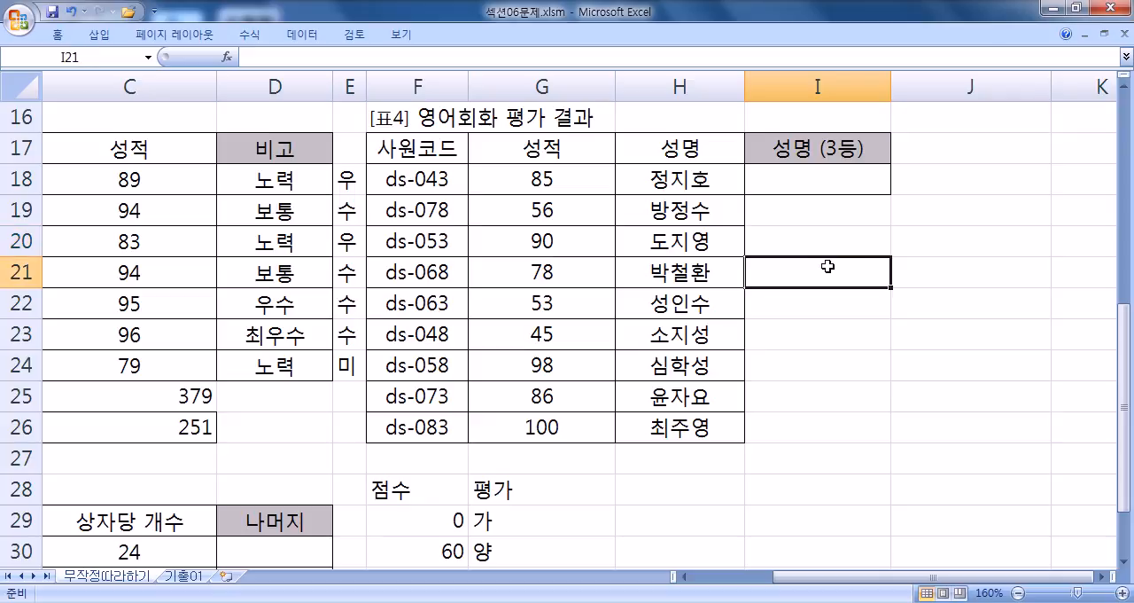
type("=VLOOKUP(")
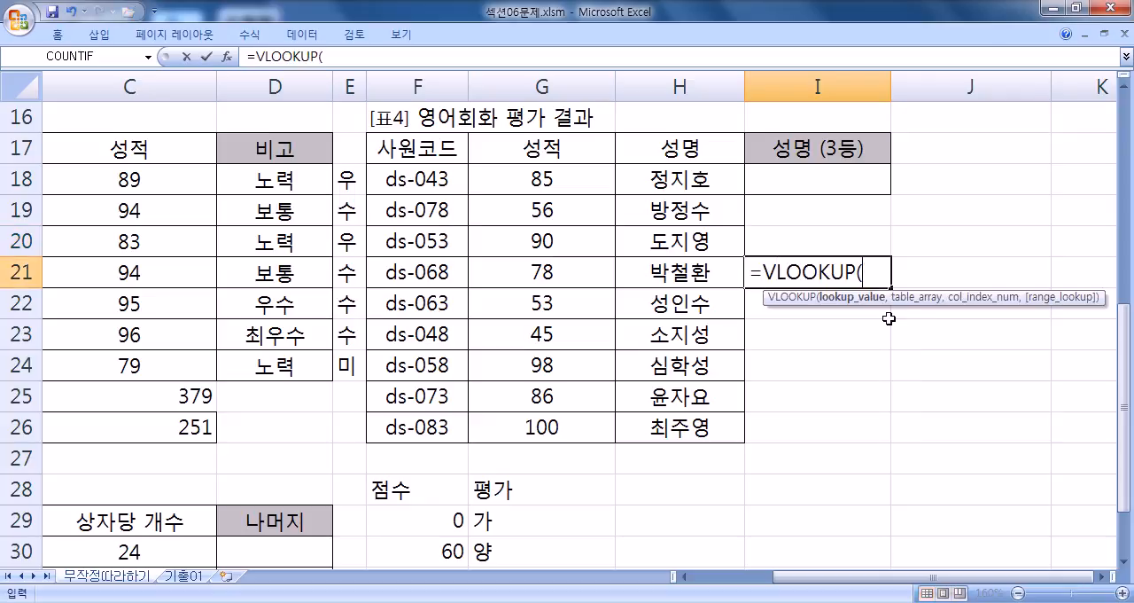
type("78,")
left_click_drag(516, 170, 681, 417)
type(",")
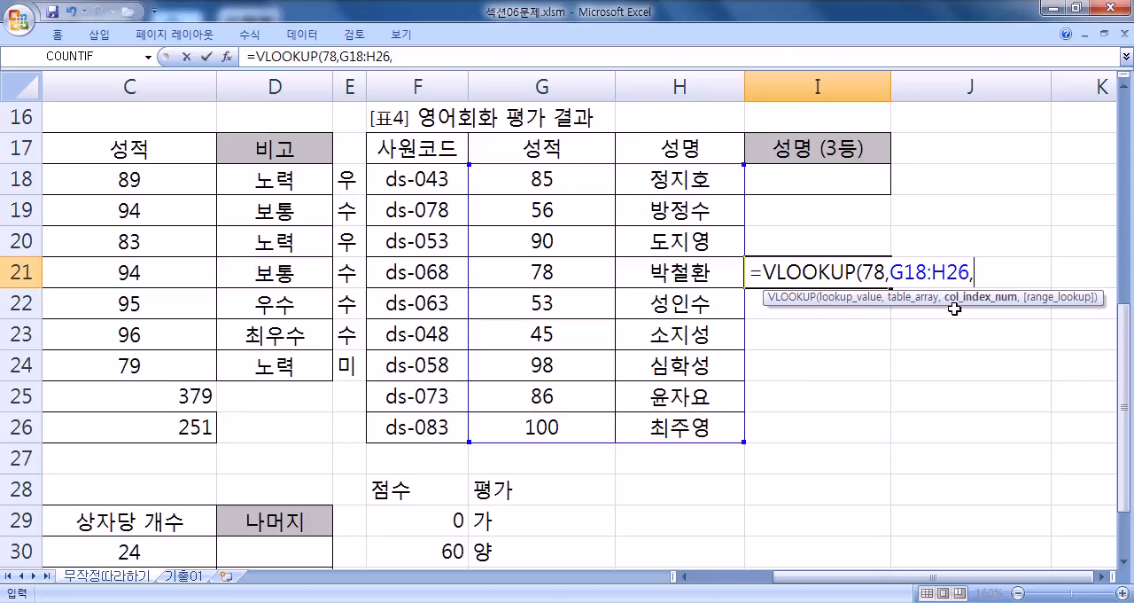
type("2")
type(",")
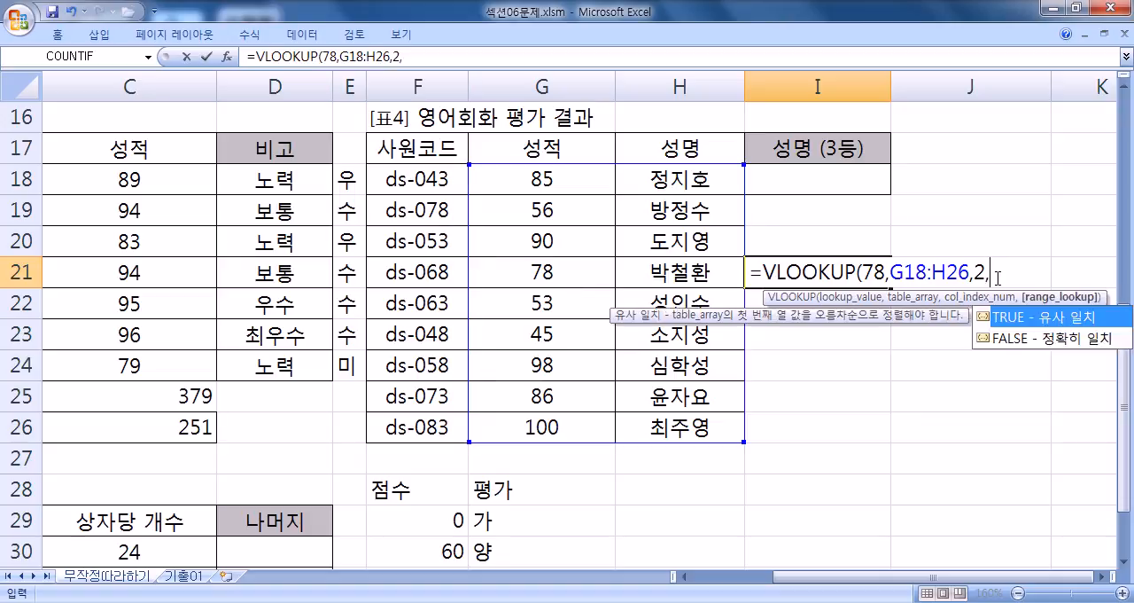
left_click(1033, 344)
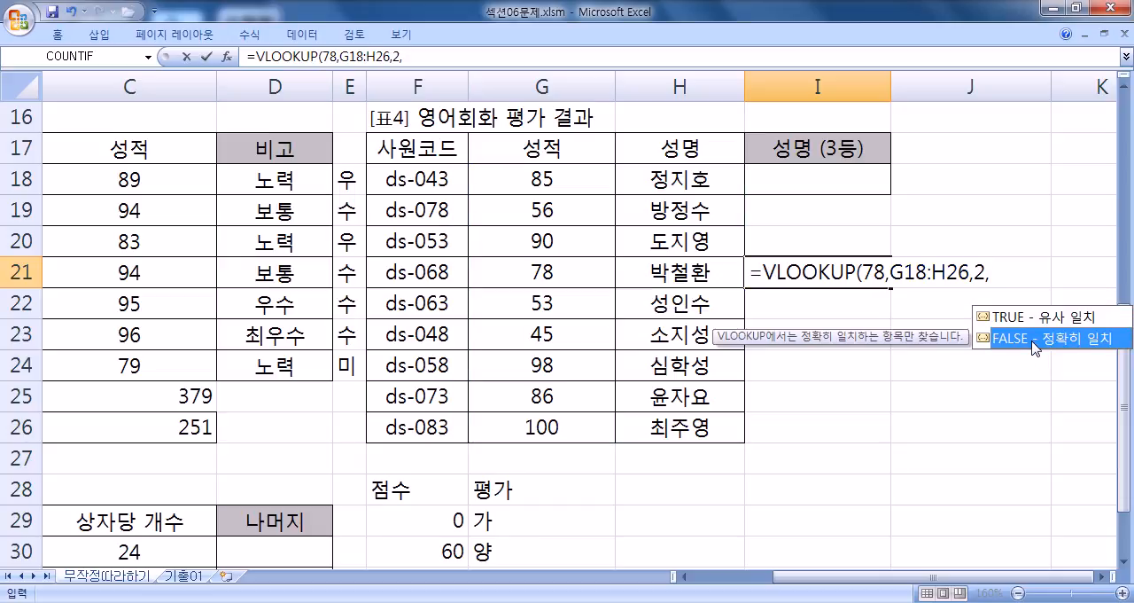
double_click(1033, 344)
key("Return")
- Change the lookup value of I21's VLOOKUP to 98 and review the resulting formula
key("Up")
key("F2")
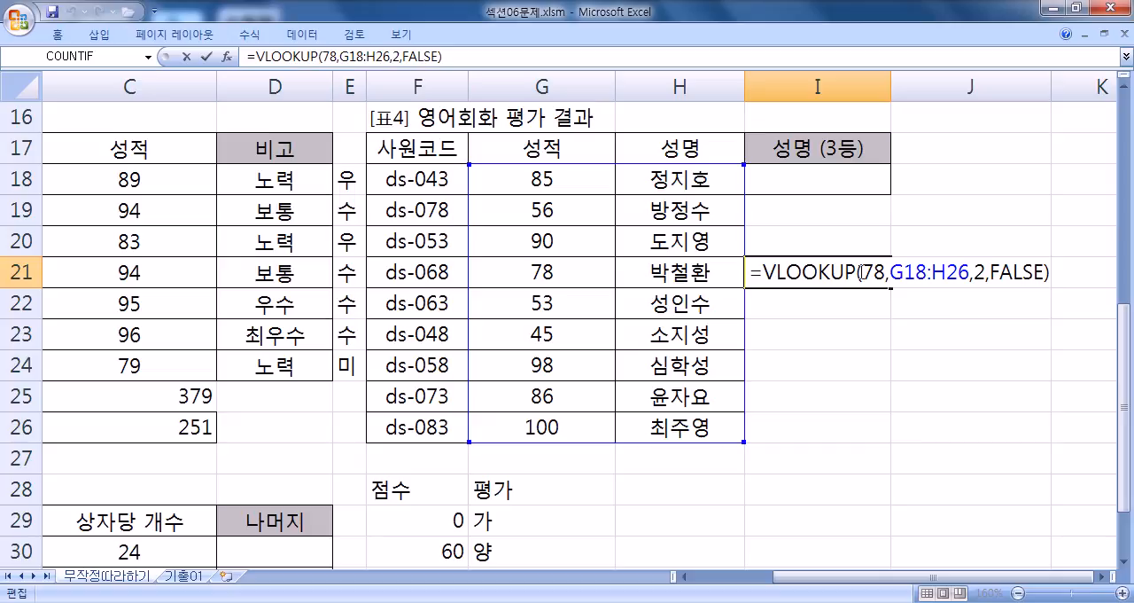
double_click(869, 272)
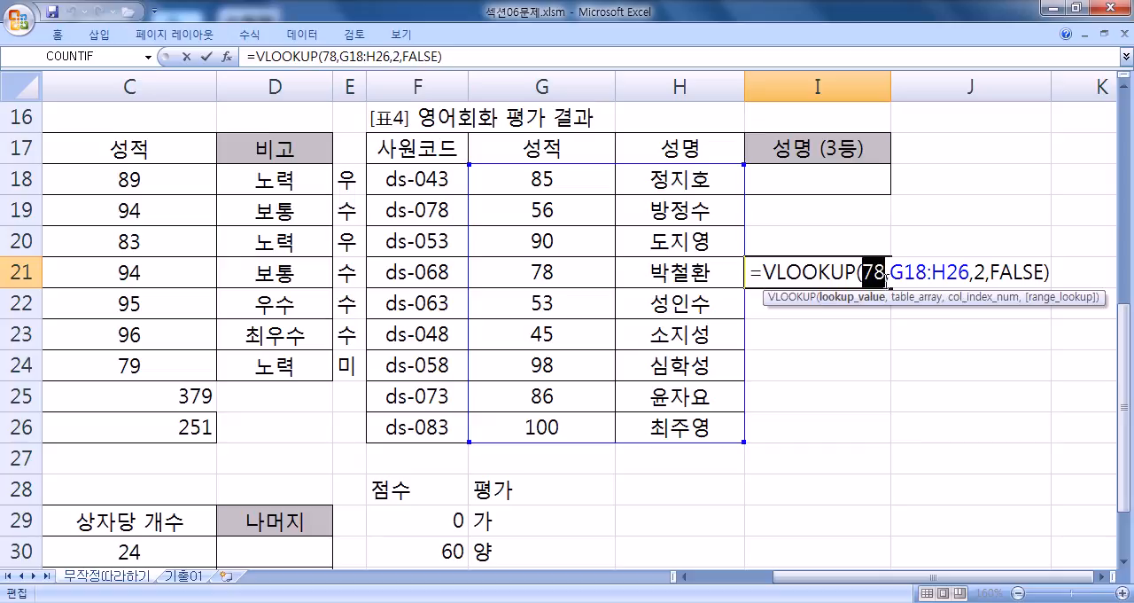
type("98")
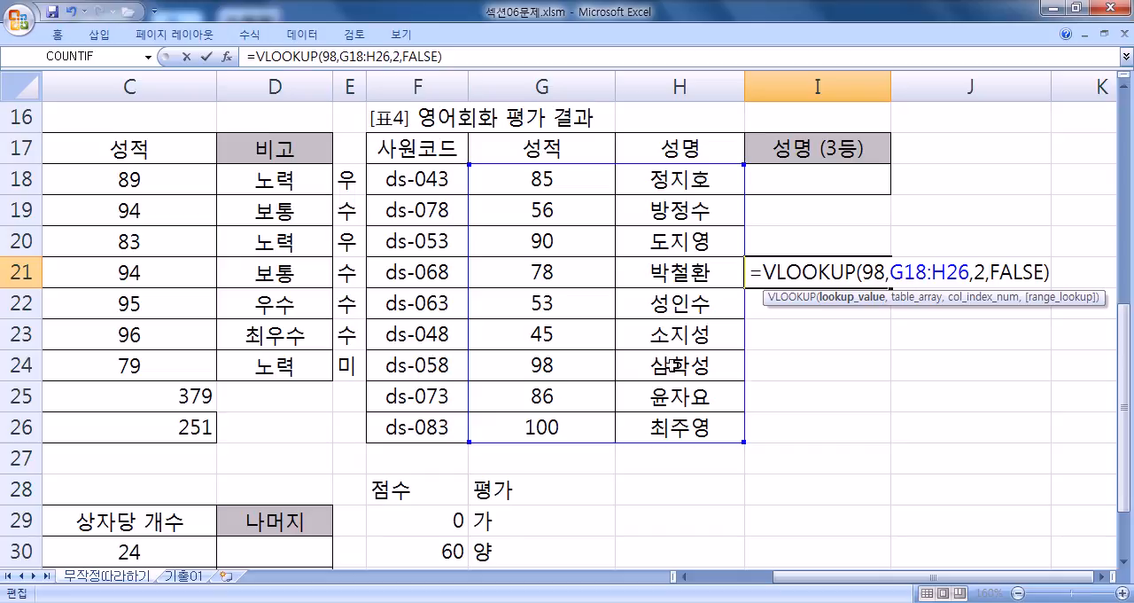
key("Return")
left_click(791, 274)
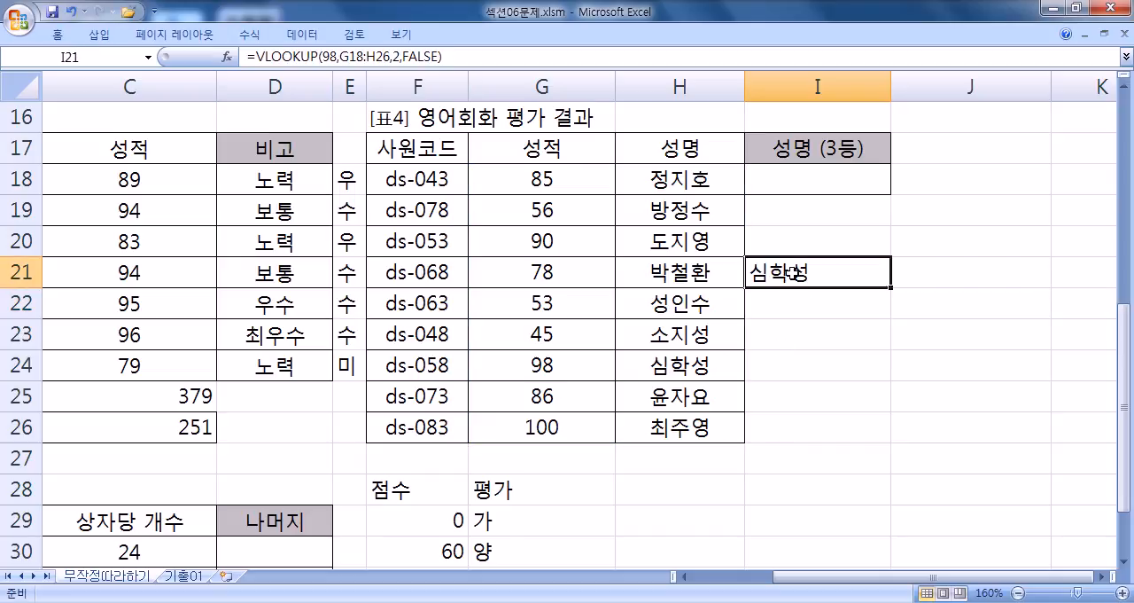
double_click(793, 274)
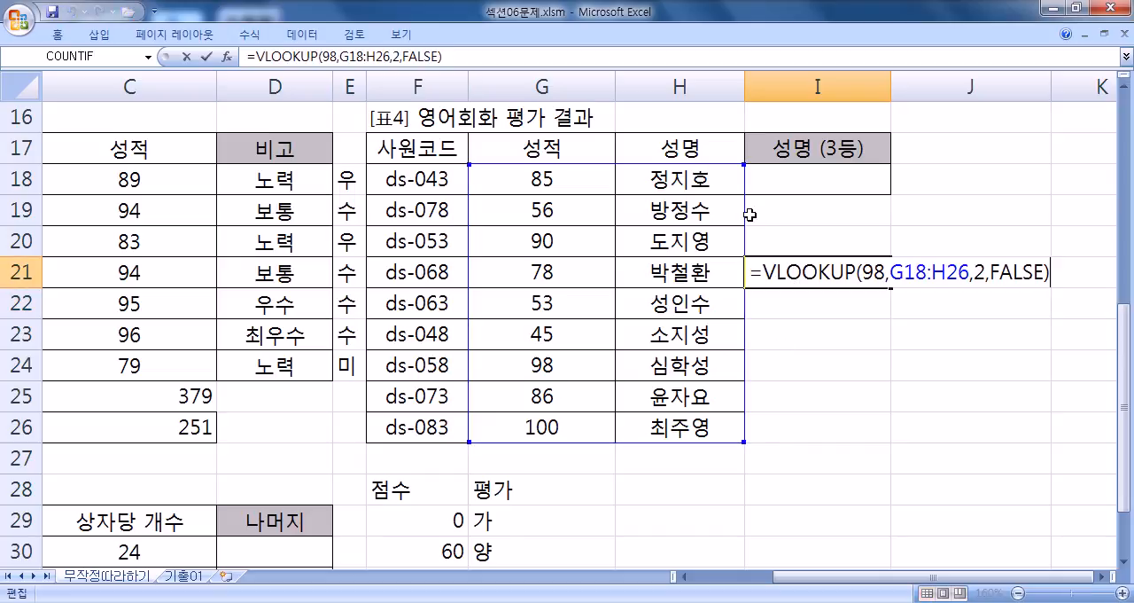
key("Escape")
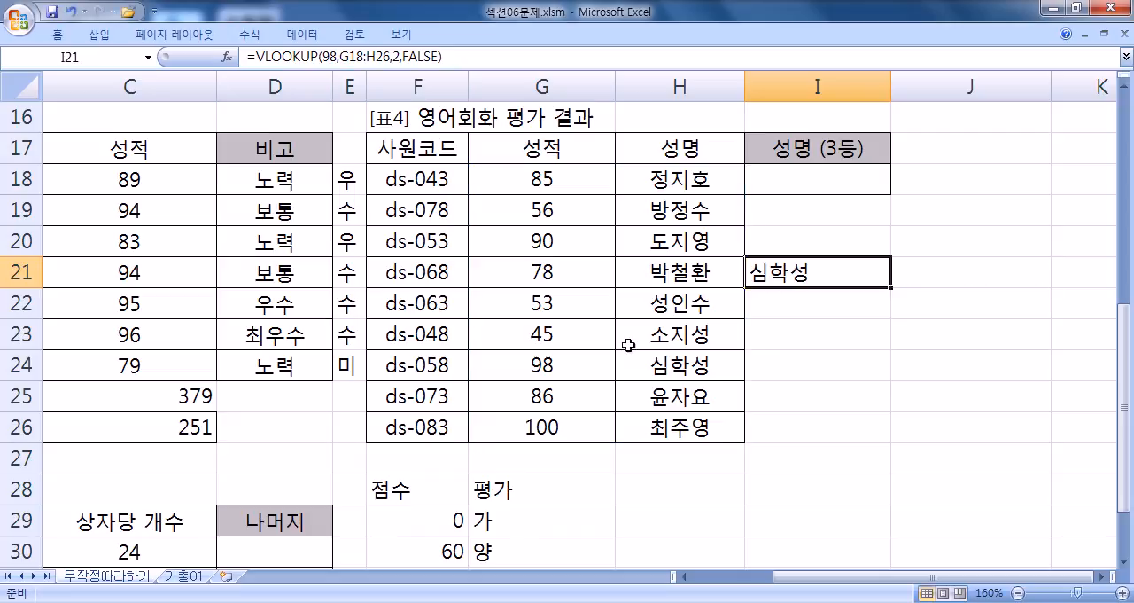
- Check the three highest scores in 표4's 성적 column and set the lookup value of I21's VLOOKUP to 90
left_click(501, 428)
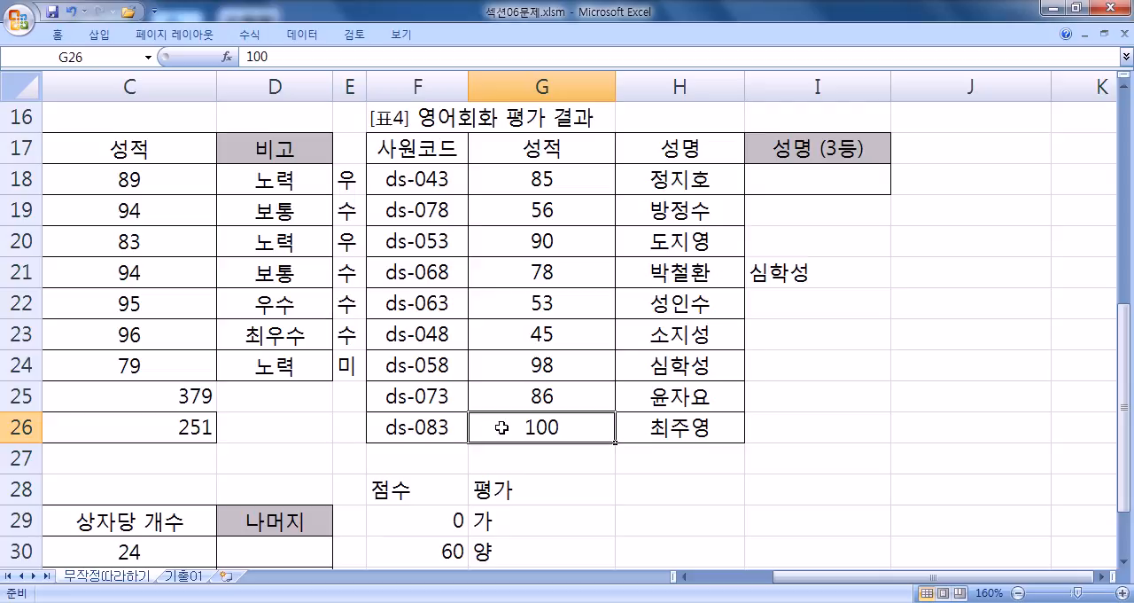
left_click(496, 367)
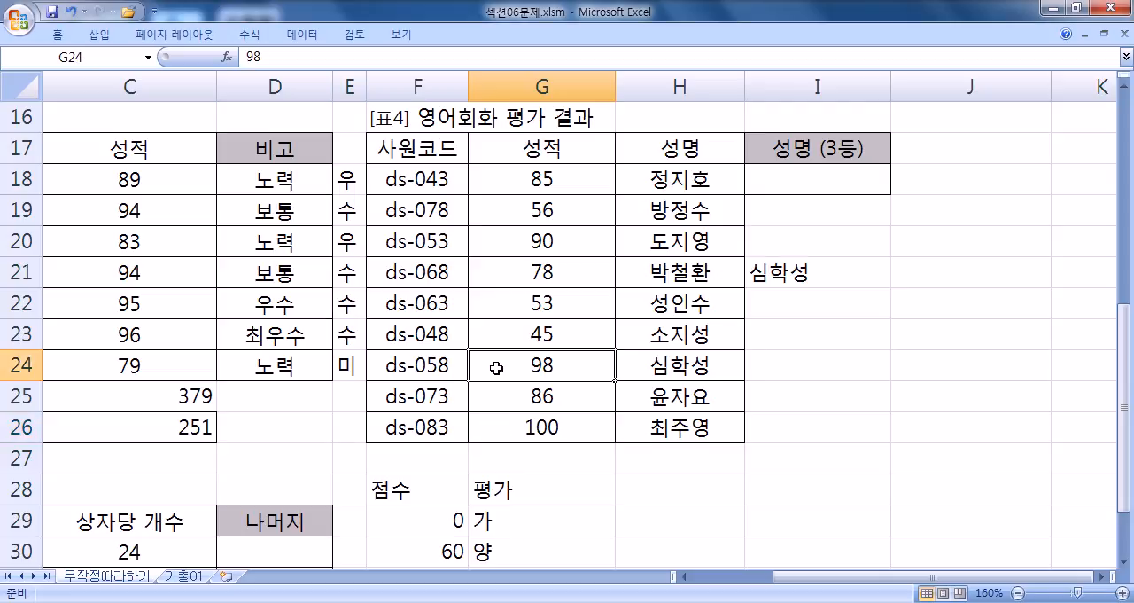
left_click(504, 244)
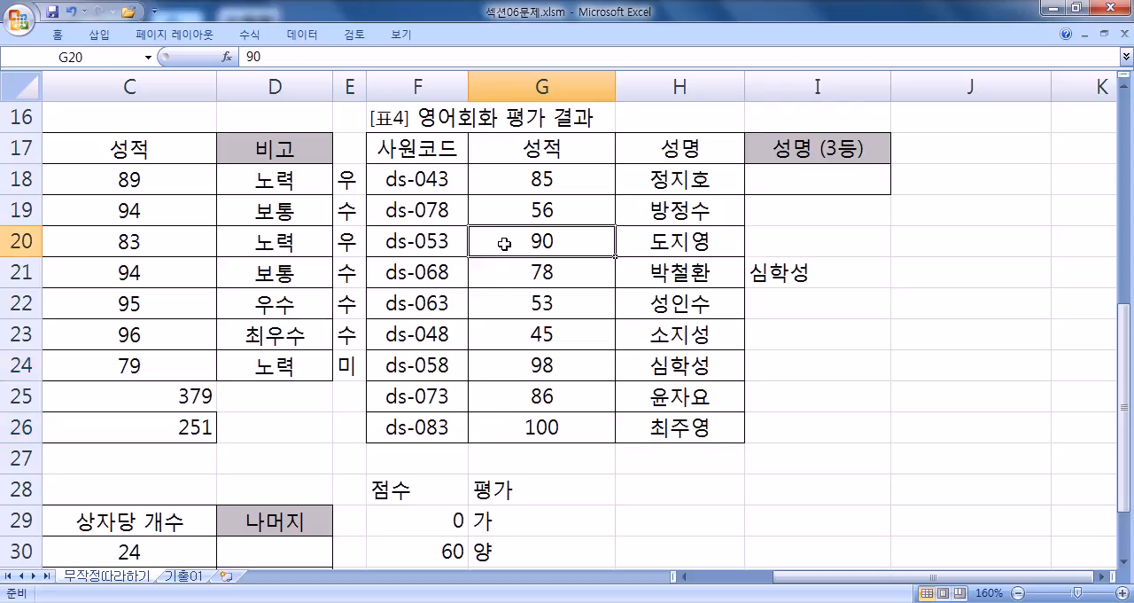
double_click(769, 271)
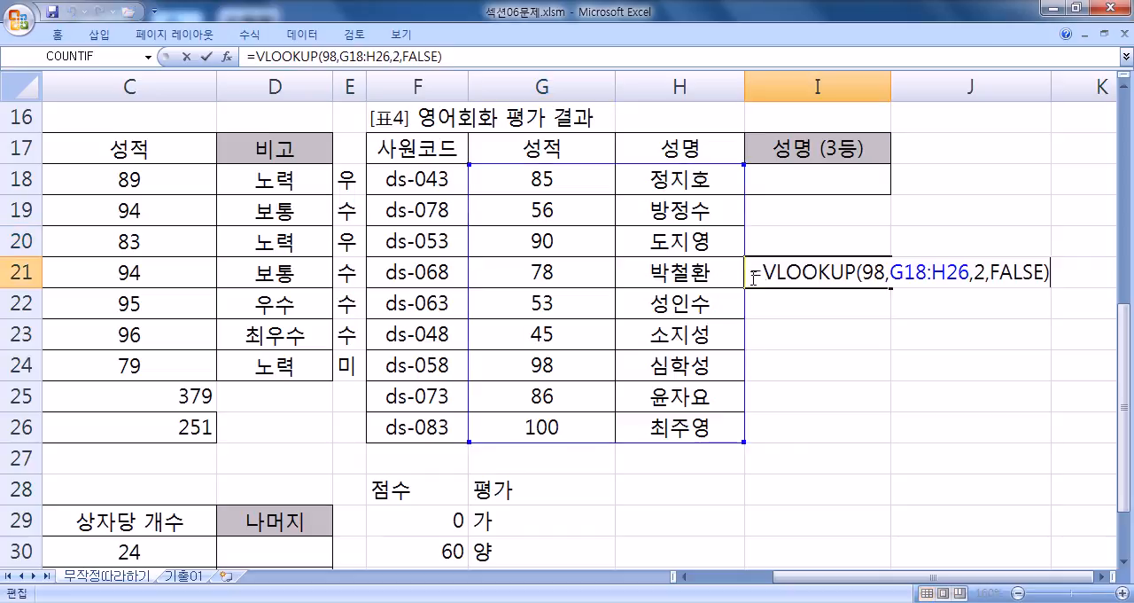
left_click(864, 272)
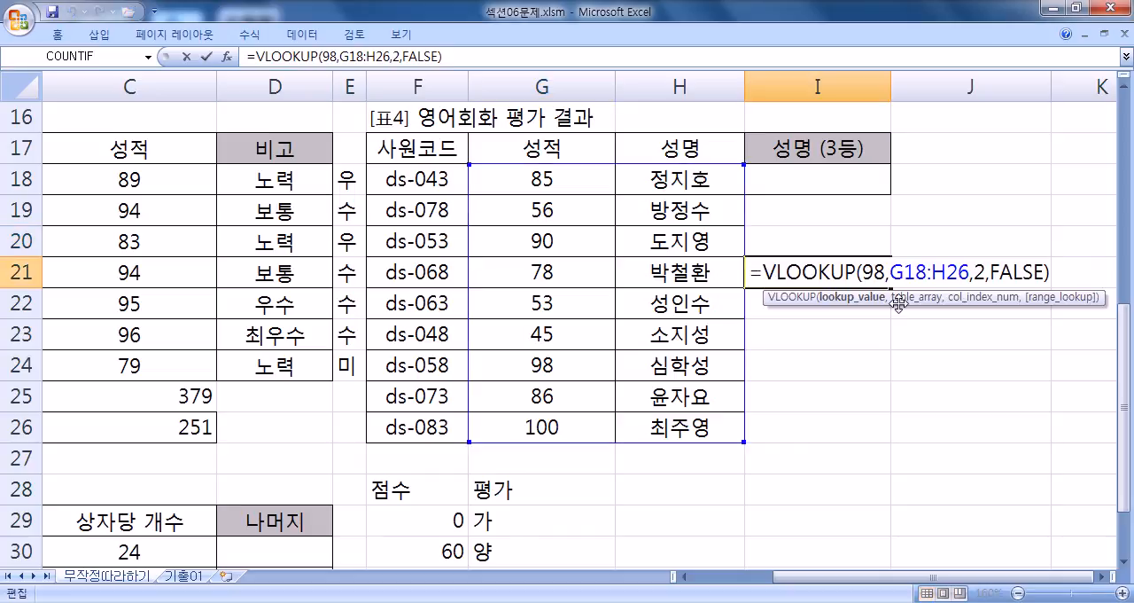
type("0")
key("Delete")
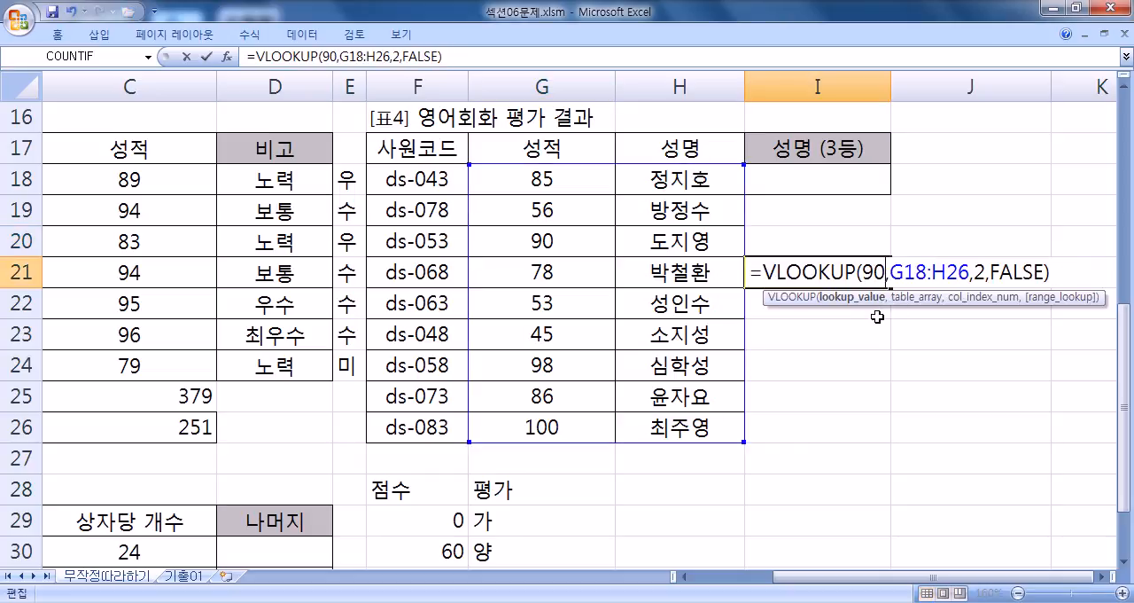
key("Return")
left_click(800, 274)
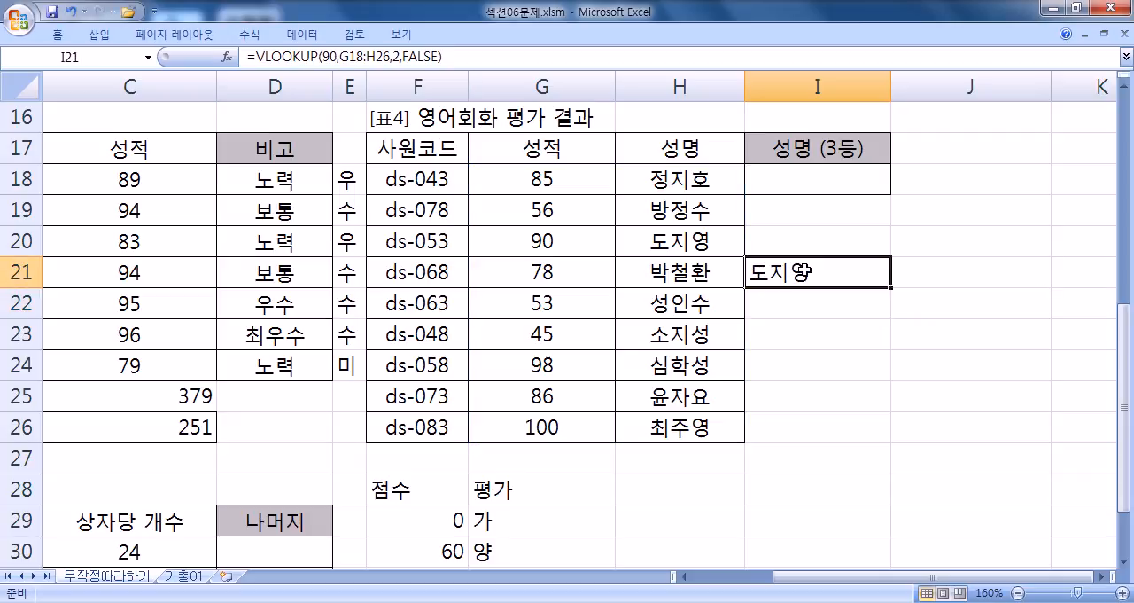
- Copy the full VLOOKUP formula from I21 into the 성명 (3등) answer cell I18
double_click(802, 274)
left_click_drag(754, 273, 1072, 271)
key("ctrl+c")
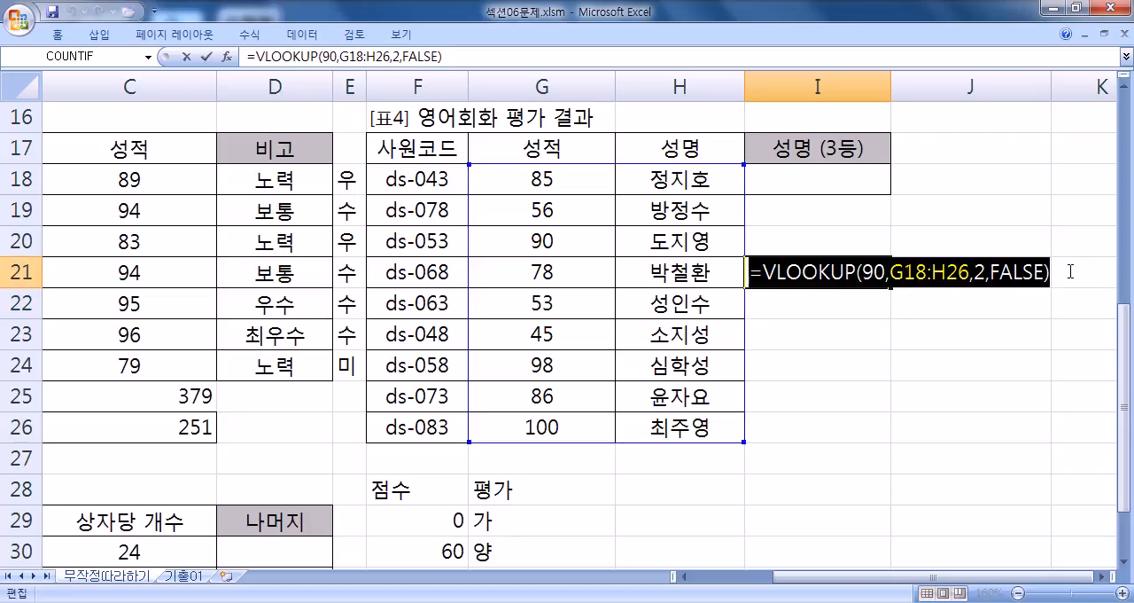
left_click(795, 185)
key("ctrl+v")
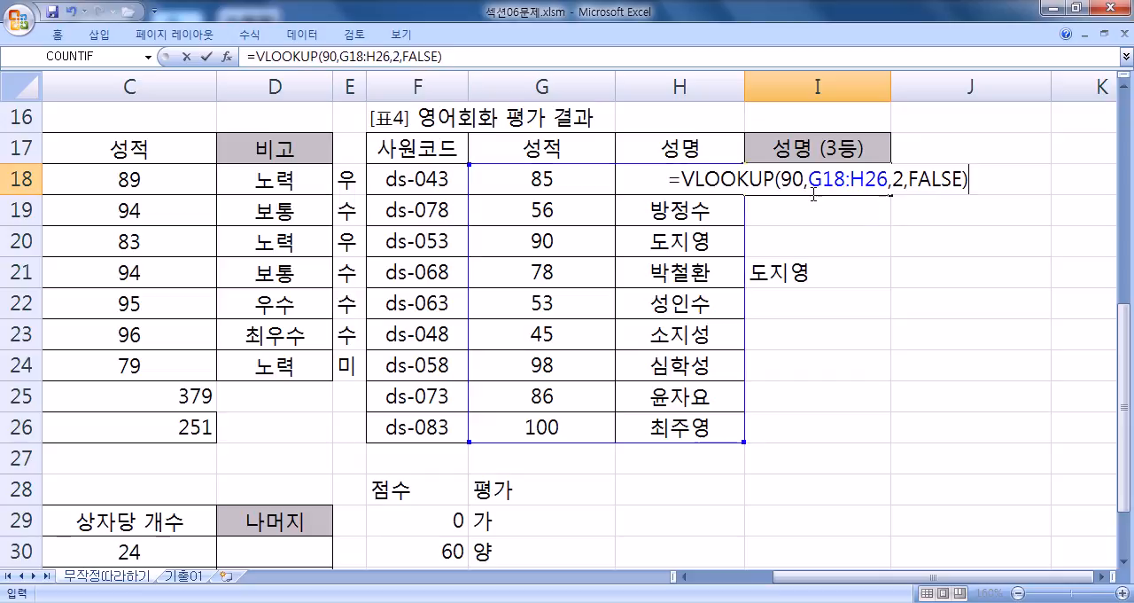
- Replace the lookup value 90 in I18's VLOOKUP with LARGE(G18:G26,3) and commit the formula
double_click(791, 179)
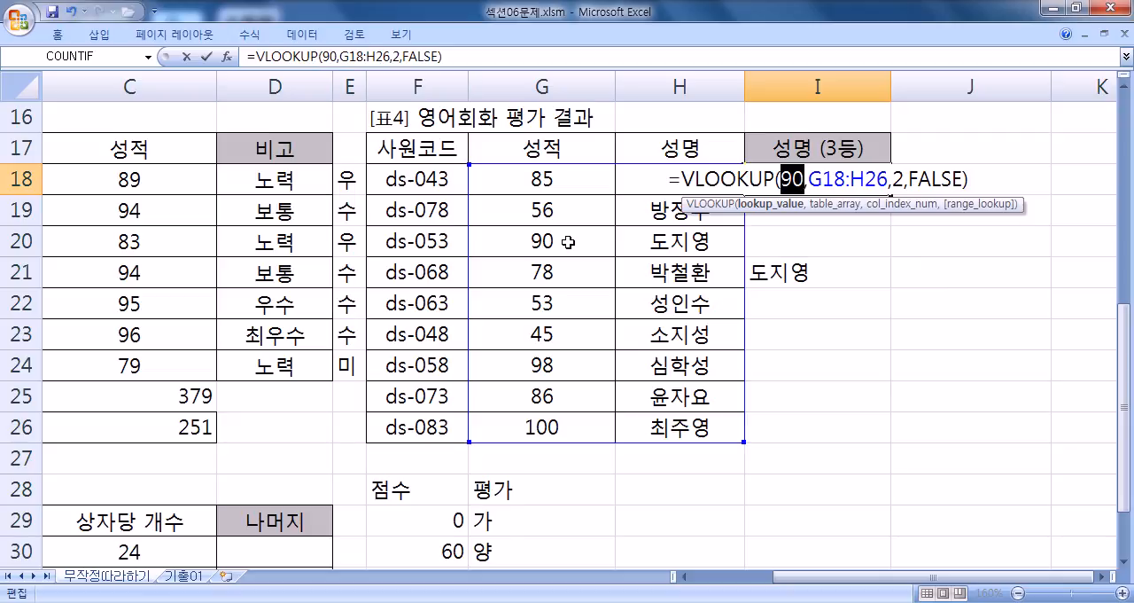
type("LARGE(")
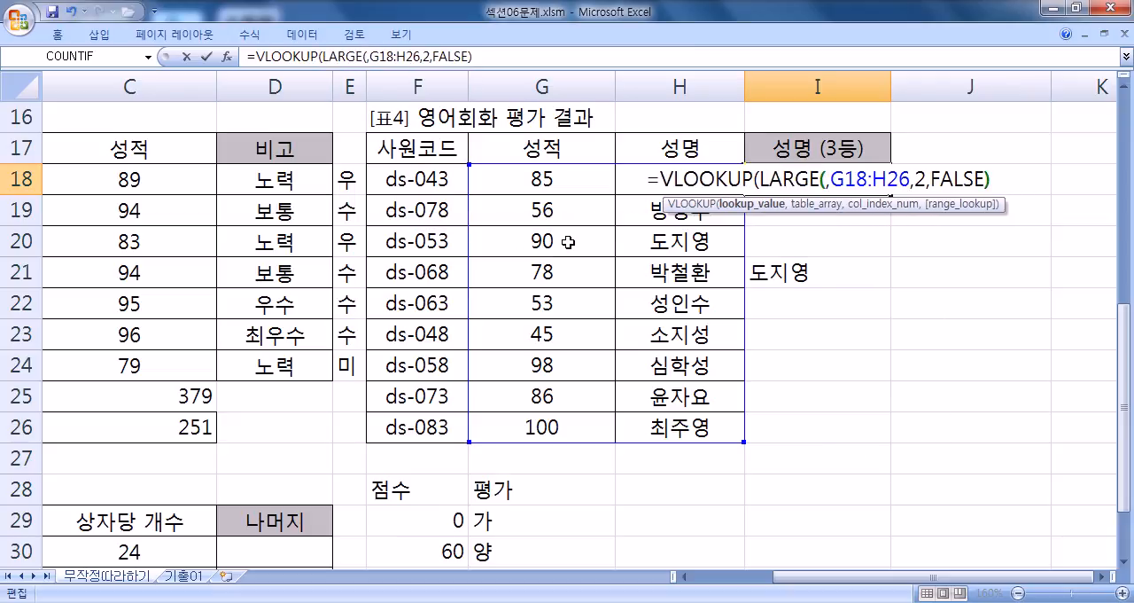
left_click_drag(549, 177, 536, 425)
type("3)")
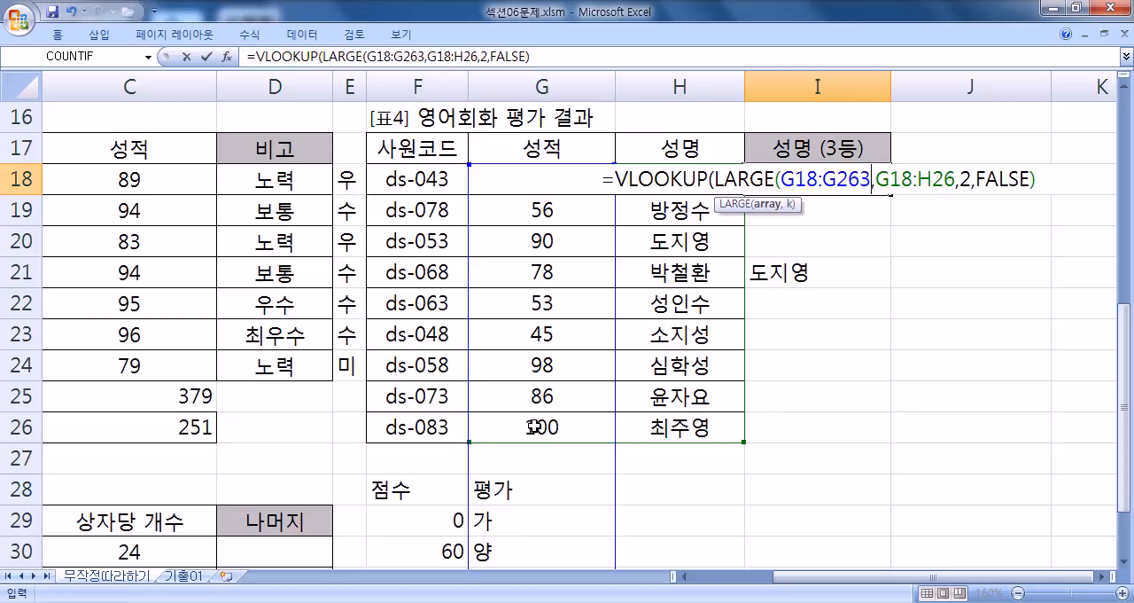
left_click(717, 180)
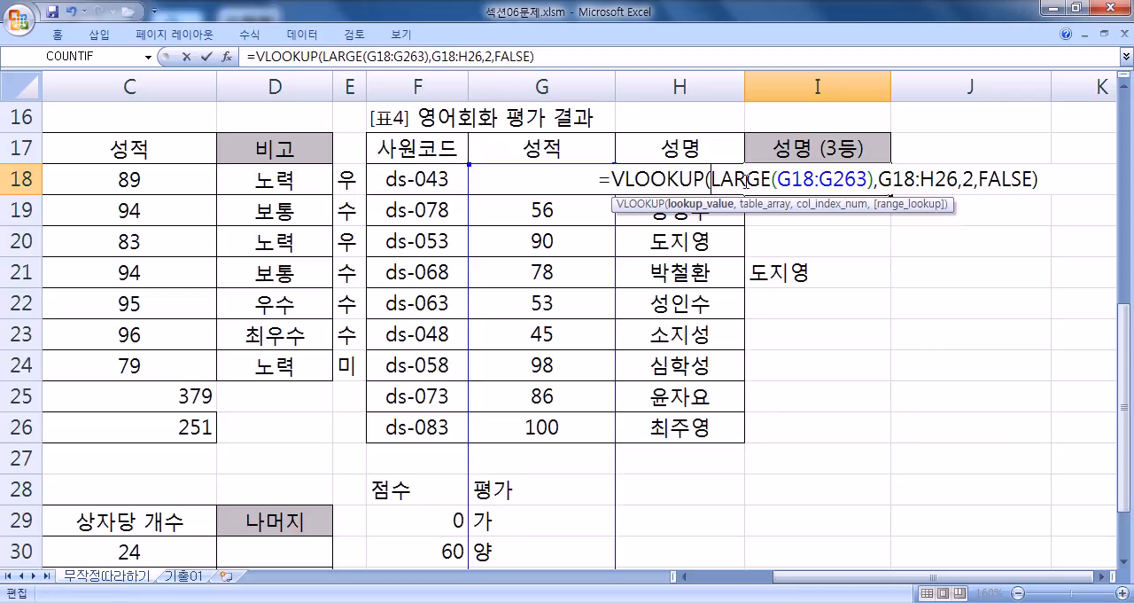
left_click(861, 180)
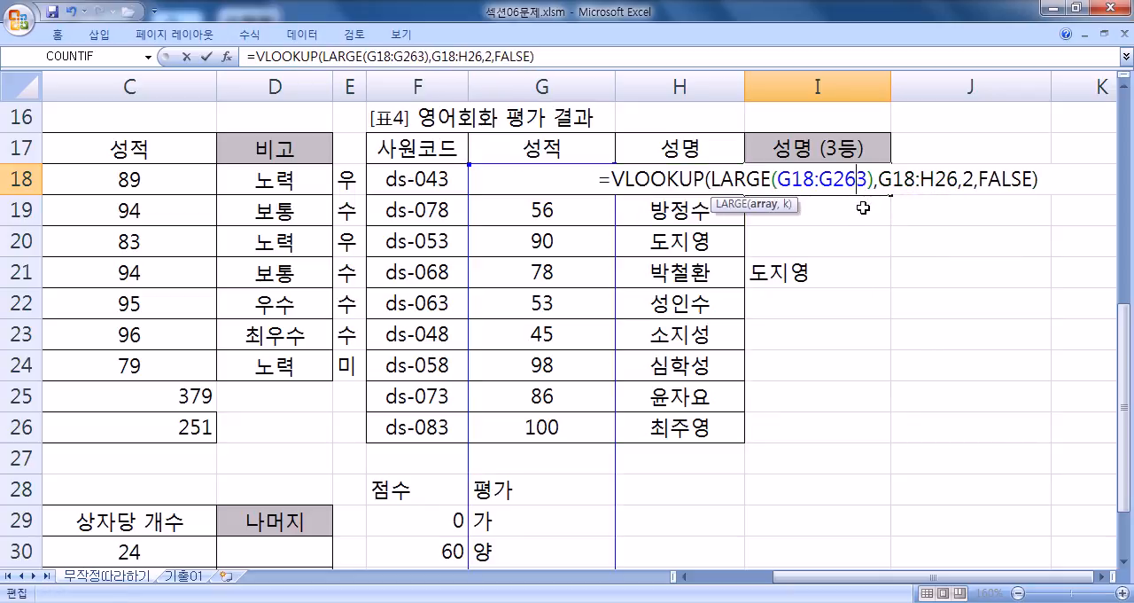
type(",")
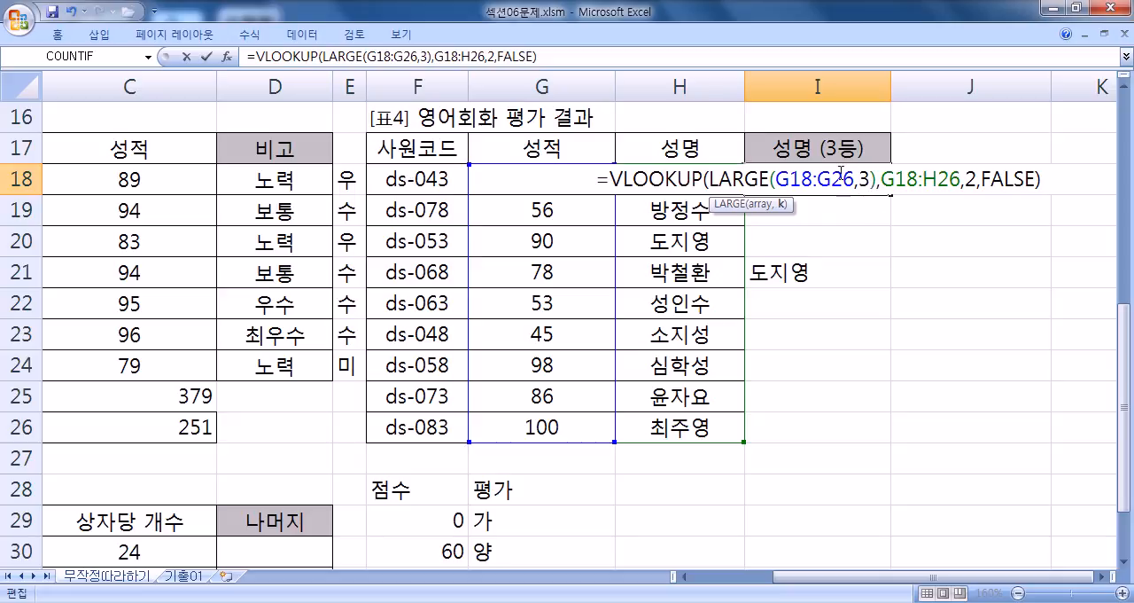
left_click_drag(713, 180, 877, 180)
left_click(872, 180)
key("Return")
- Try the absolute and mixed reference forms on table range G18:H26 in I18's VLOOKUP, and cancel the edit
left_click(823, 179)
key("F2")
left_click_drag(882, 180, 959, 179)
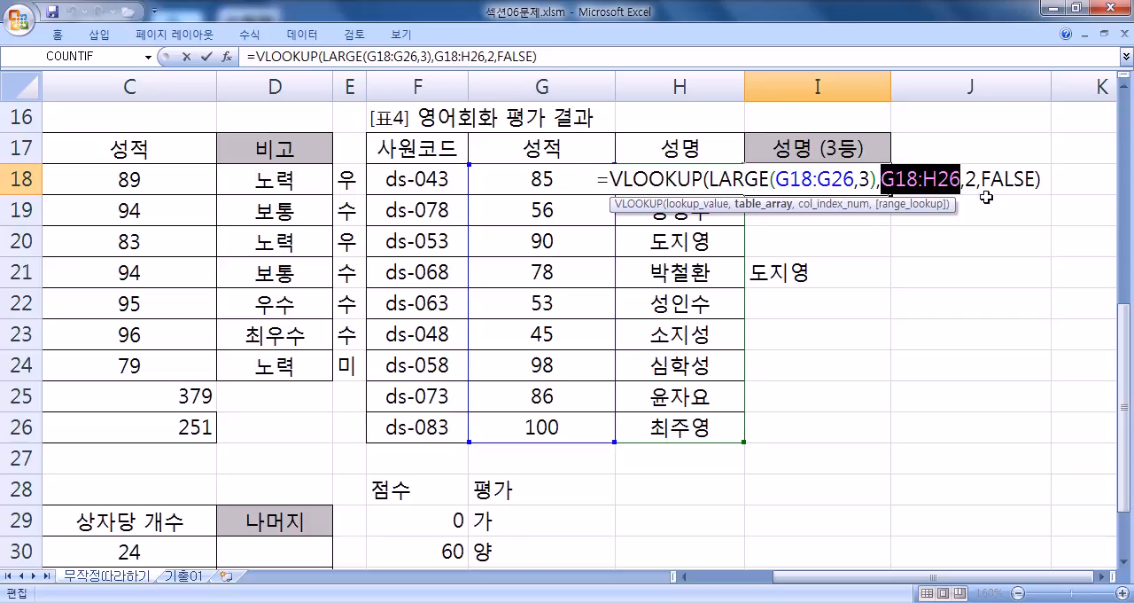
key("F4")
key("F4")
key("F4")
key("F4")
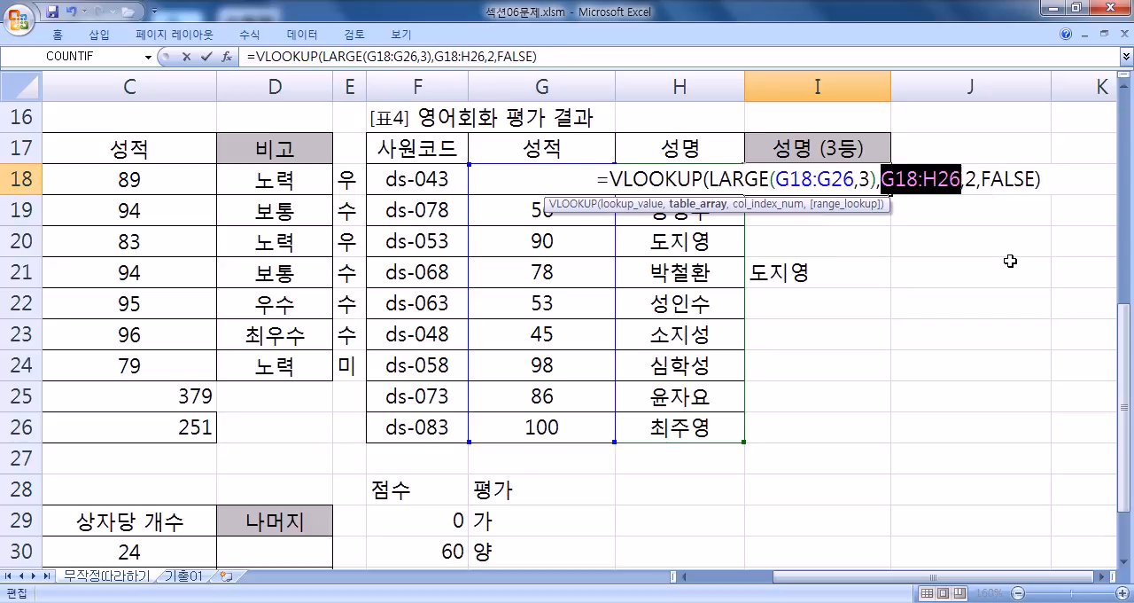
left_click_drag(906, 180, 938, 180)
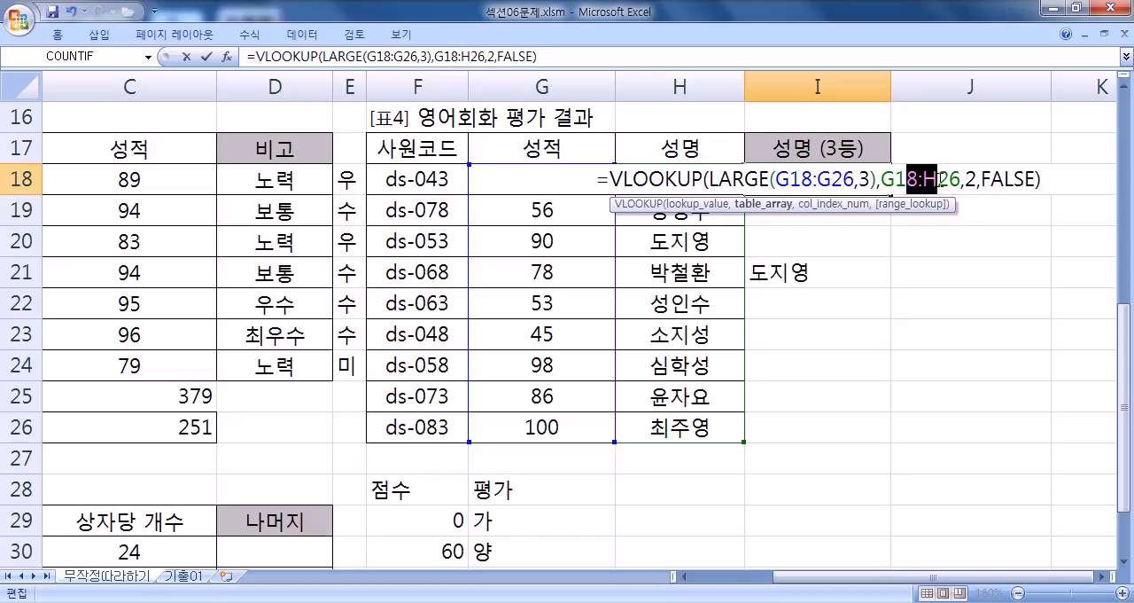
key("Escape")
- Review the absolute range $G$12:$J$14 in 표2's J3 HLOOKUP formula and fill the formula down to J9
scroll(927, 180, "up", 5)
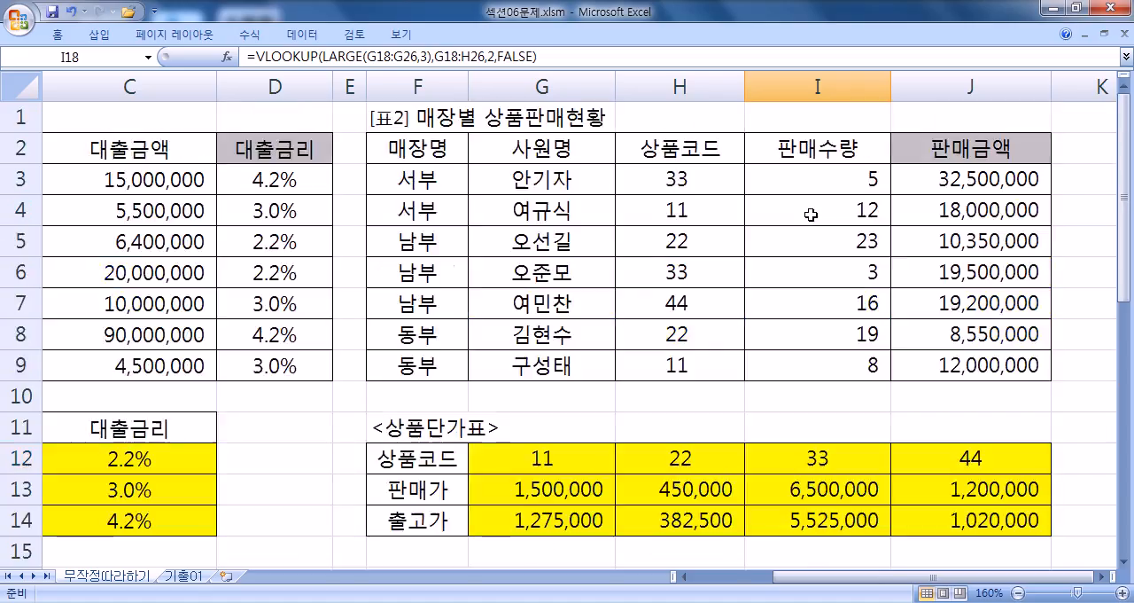
left_click(986, 180)
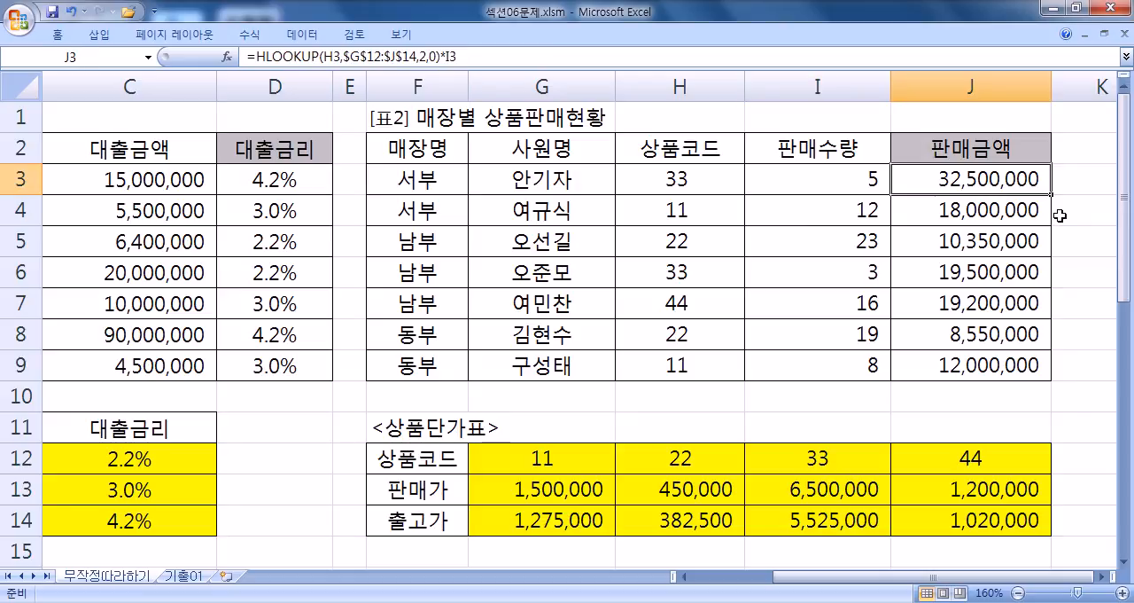
key("F2")
key("Escape")
left_click_drag(1052, 194, 1051, 379)
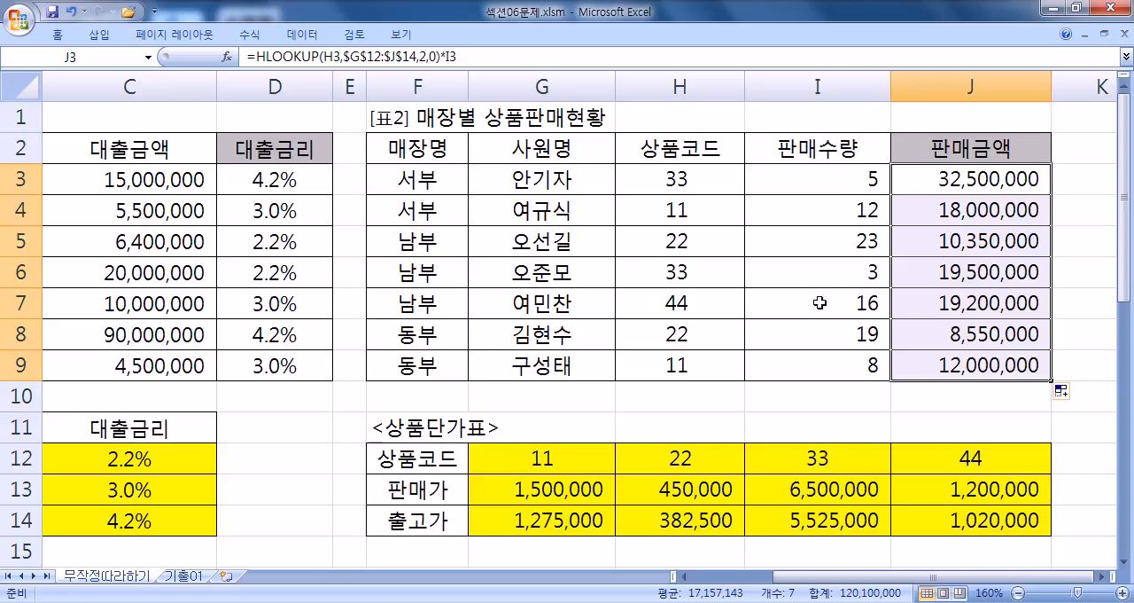
- Recheck the references in I18's formula without changing it, and delete the practice VLOOKUP from I21
scroll(825, 304, "down", 5)
double_click(828, 180)
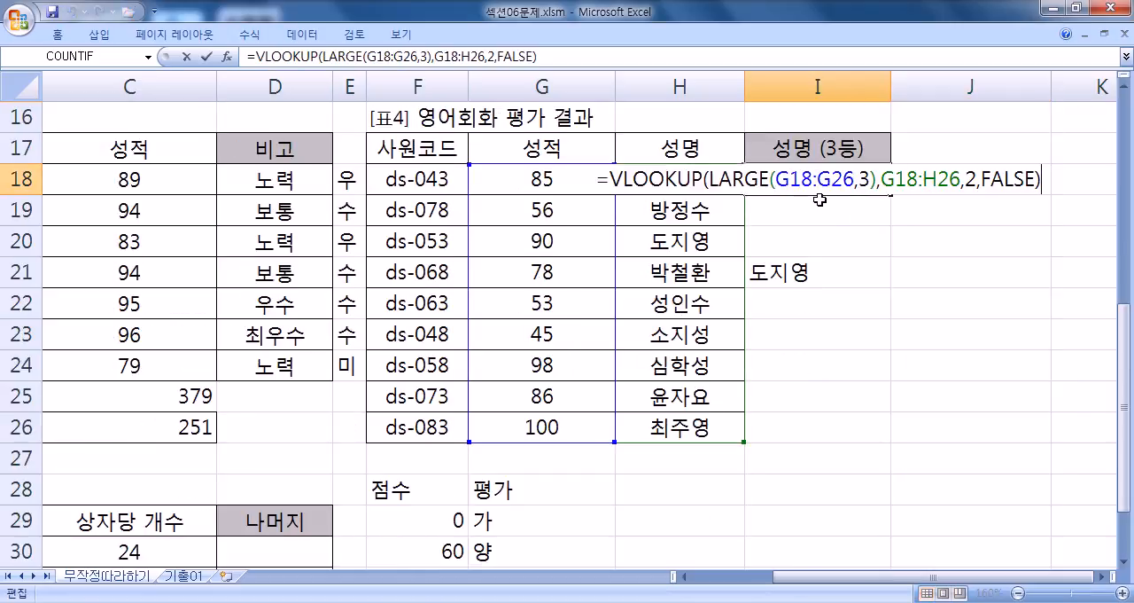
key("Escape")
left_click(765, 271)
key("Delete")
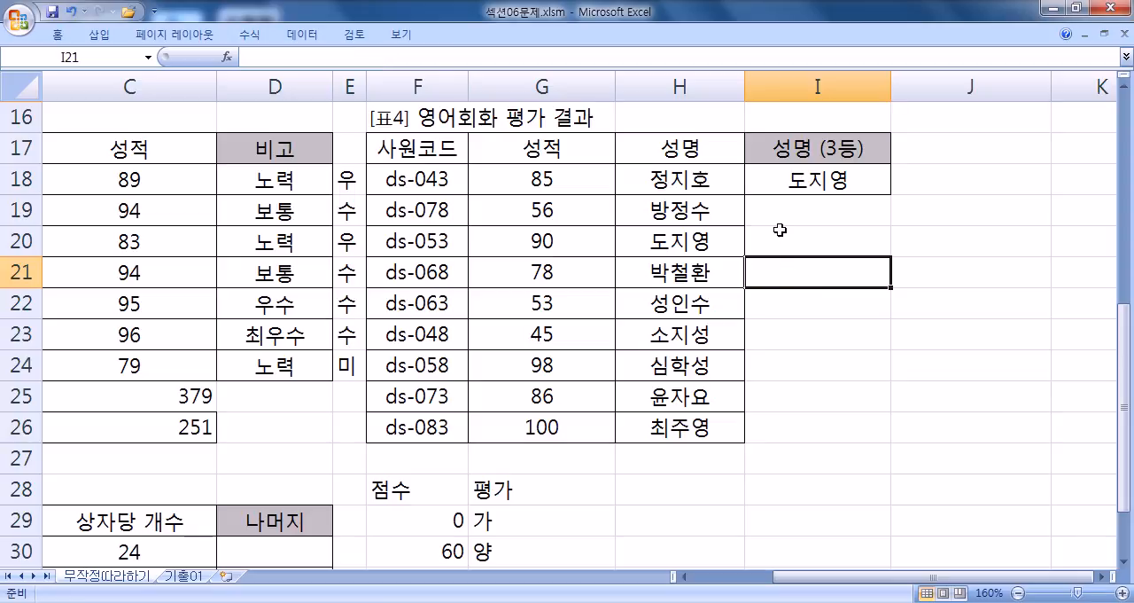
- Review the table range in I18's VLOOKUP, and copy the whole formula to the end of the notes in Notepad, followed by a new line
left_click(791, 213)
double_click(809, 184)
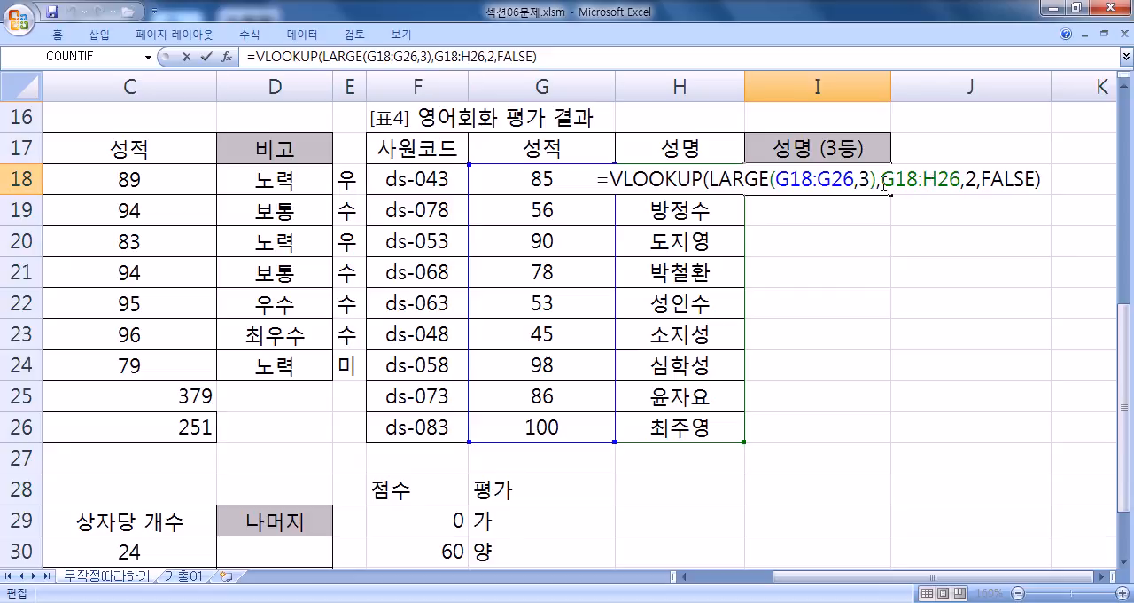
left_click_drag(897, 181, 944, 186)
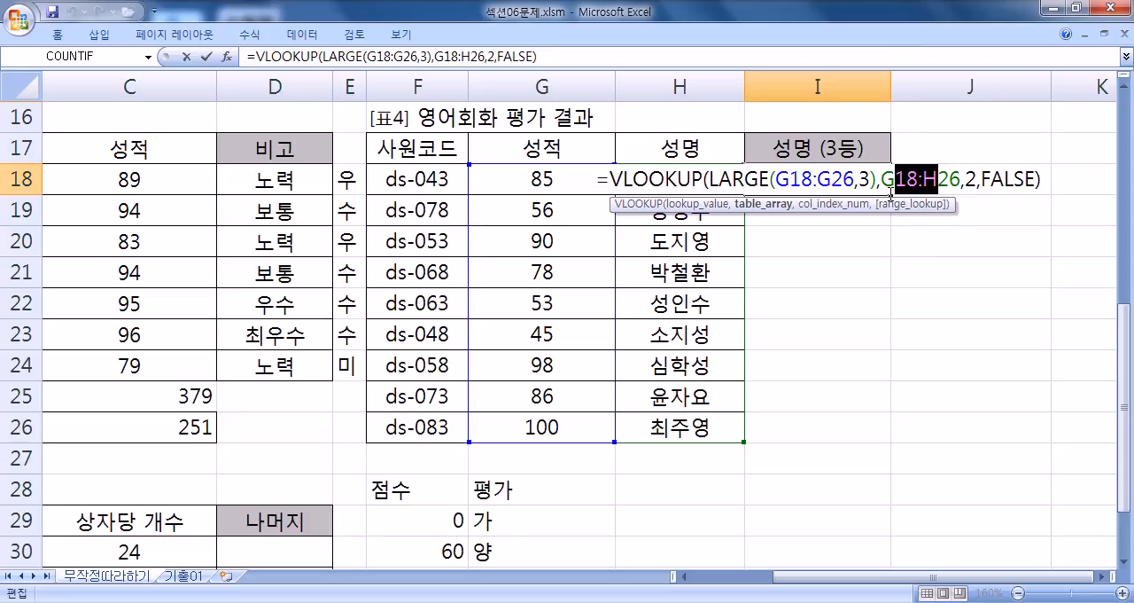
key("ctrl+Return")
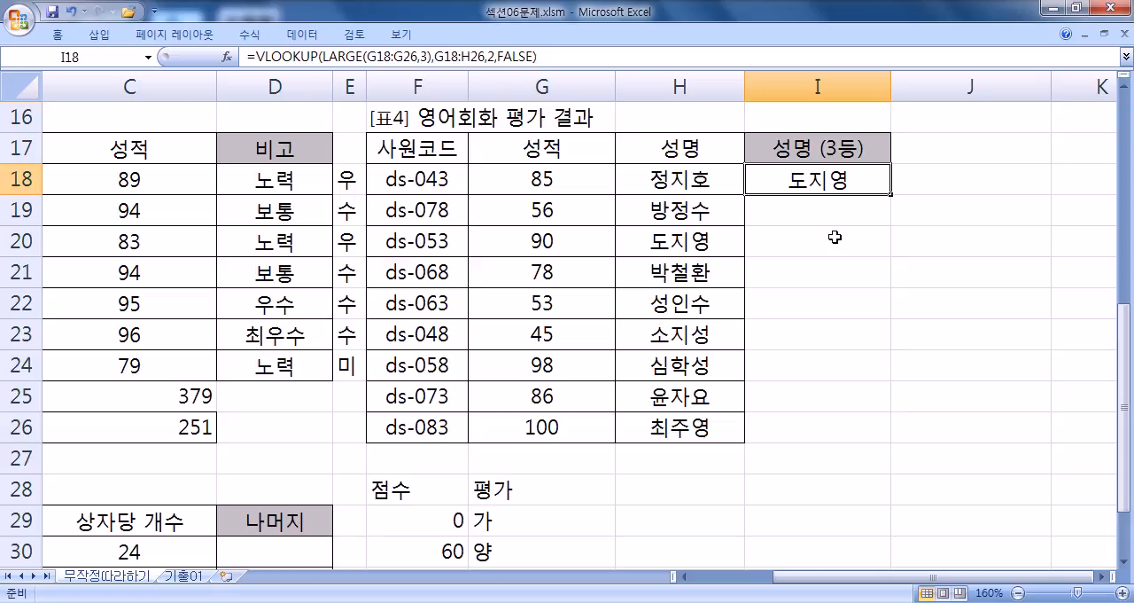
double_click(856, 187)
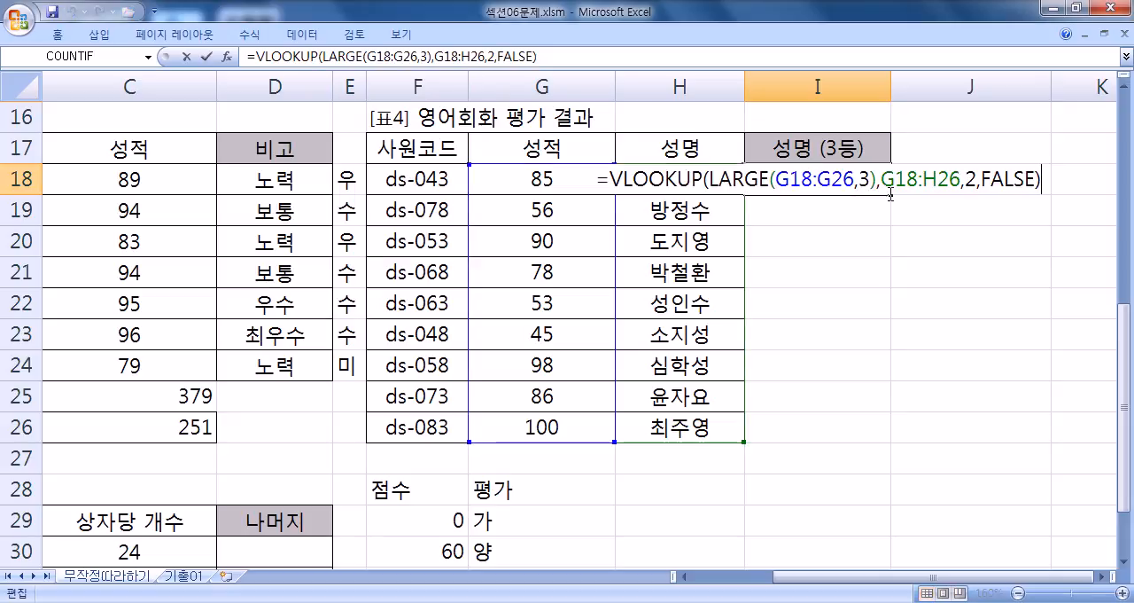
left_click_drag(1046, 178, 587, 178)
key("ctrl+c")
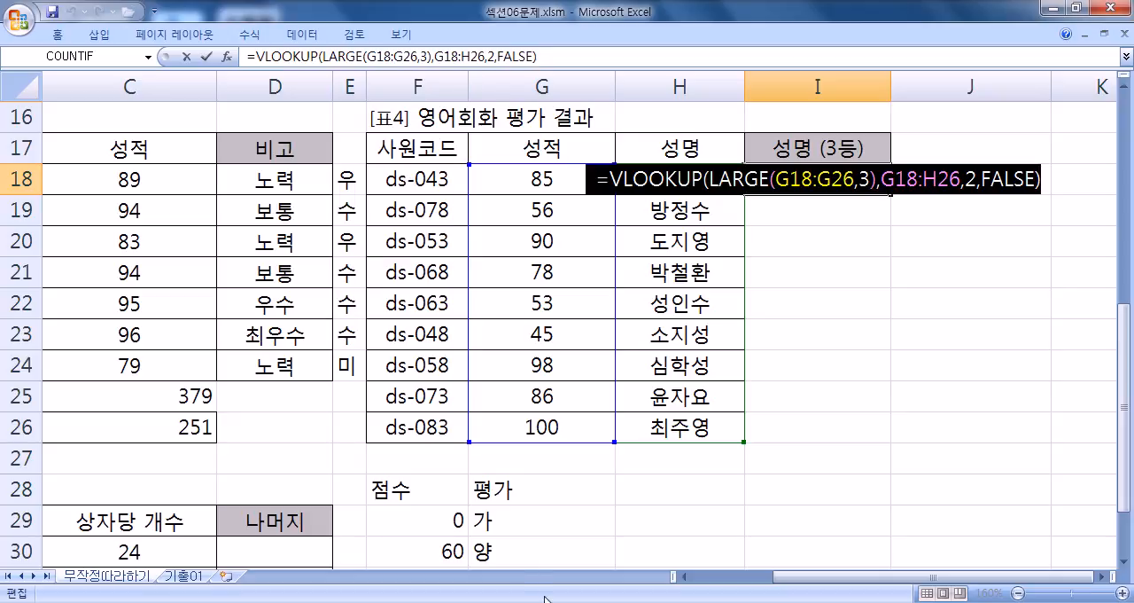
key("alt+Tab")
left_click(199, 388)
key("ctrl+v")
key("Return")
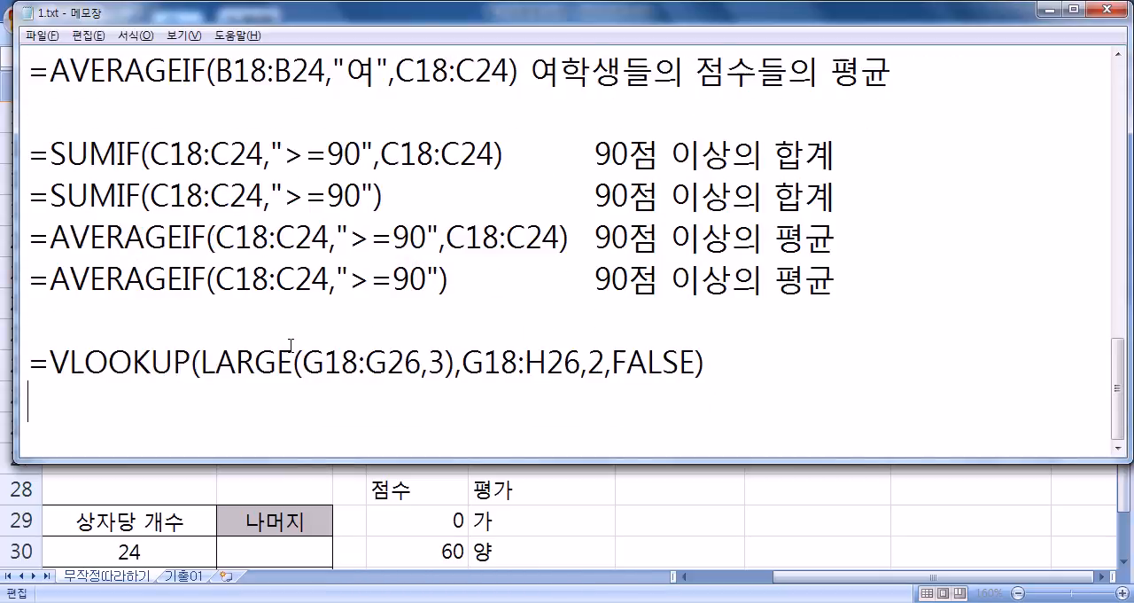
- Below the VLOOKUP note, paste the formula again and reduce it to the annotated line "=LARGE(G18:G26,3) : 3등 점수"
left_click_drag(200, 363, 445, 363)
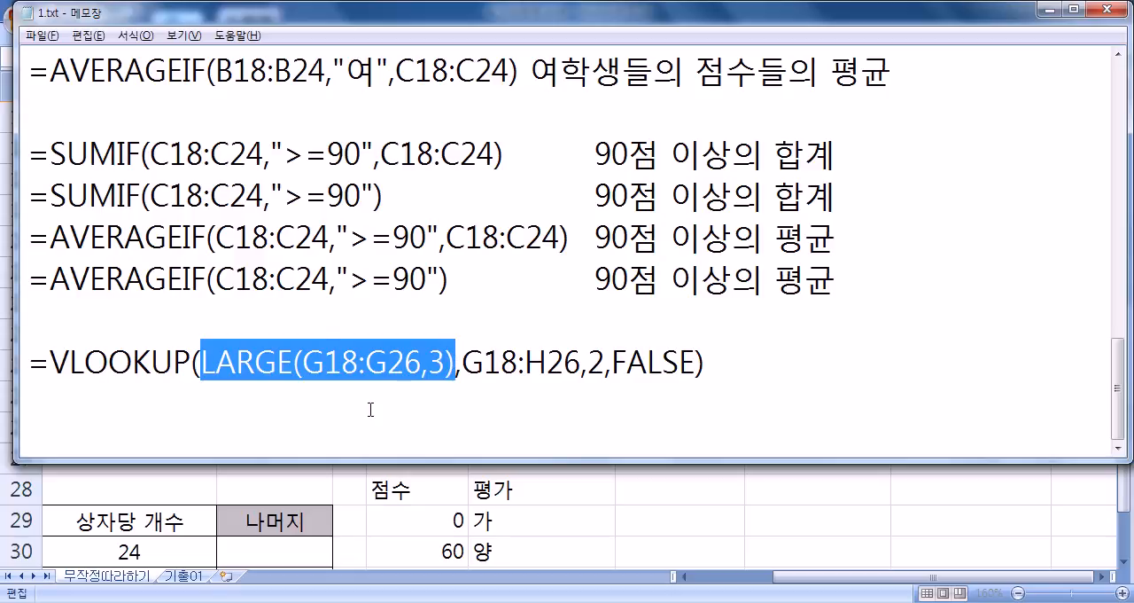
left_click(385, 403)
key("ctrl+v")
left_click_drag(50, 404, 202, 404)
key("BackSpace")
left_click_drag(296, 404, 622, 408)
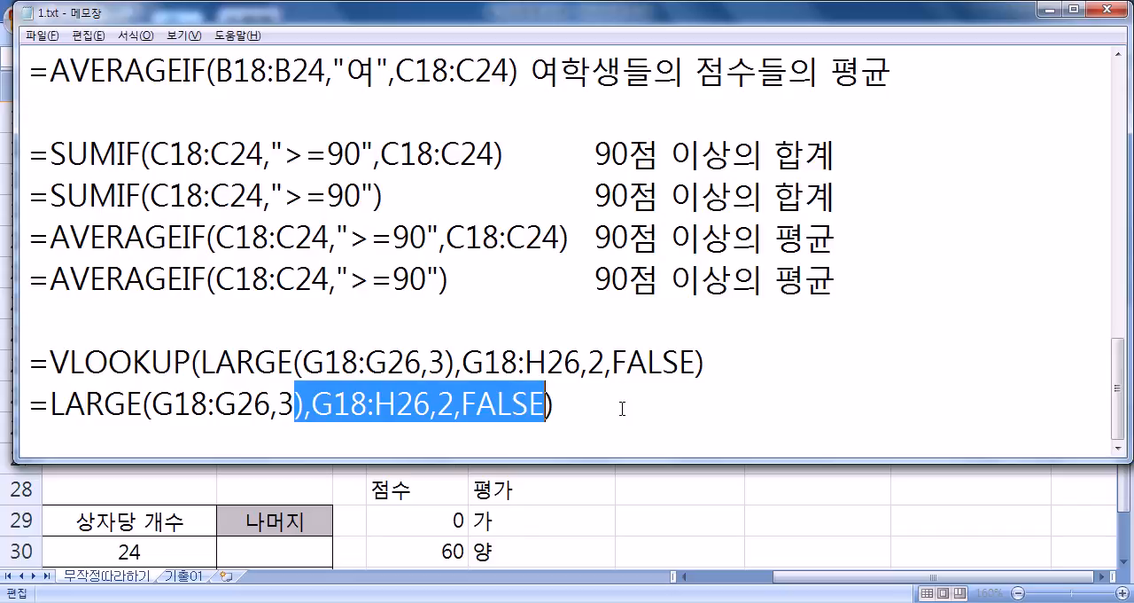
key("BackSpace")
type(") : 3")
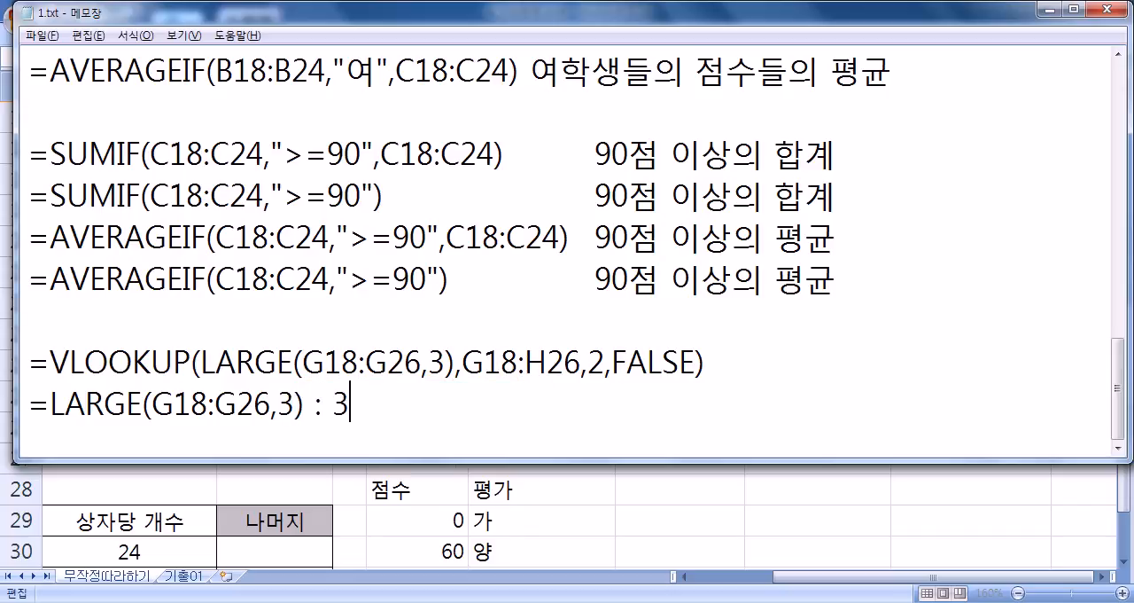
type("등 점ㅅㅜ")
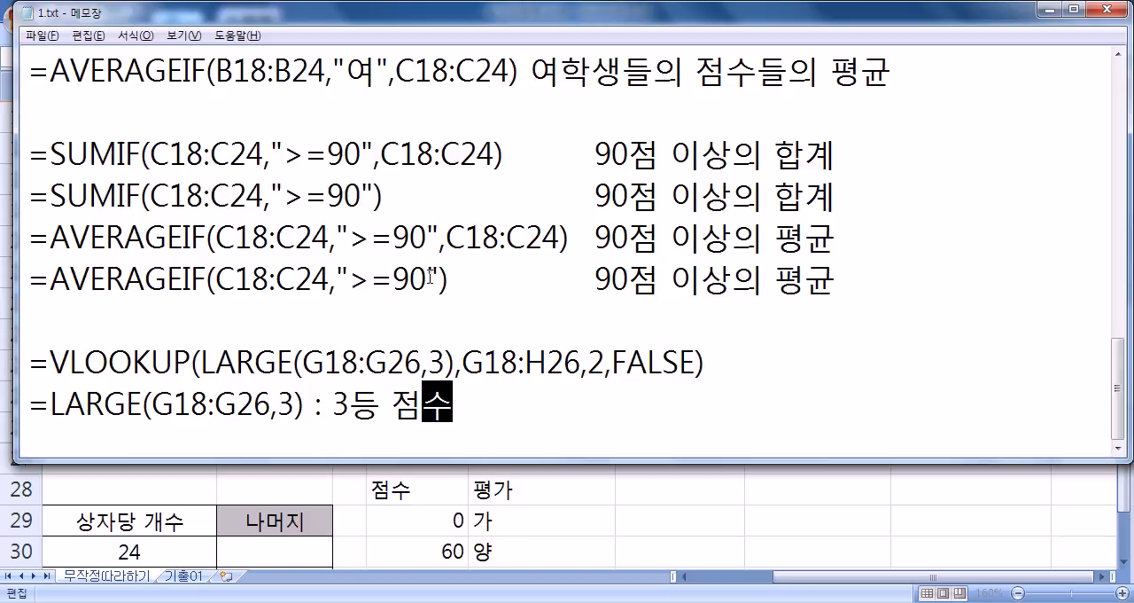
left_click_drag(203, 363, 455, 363)
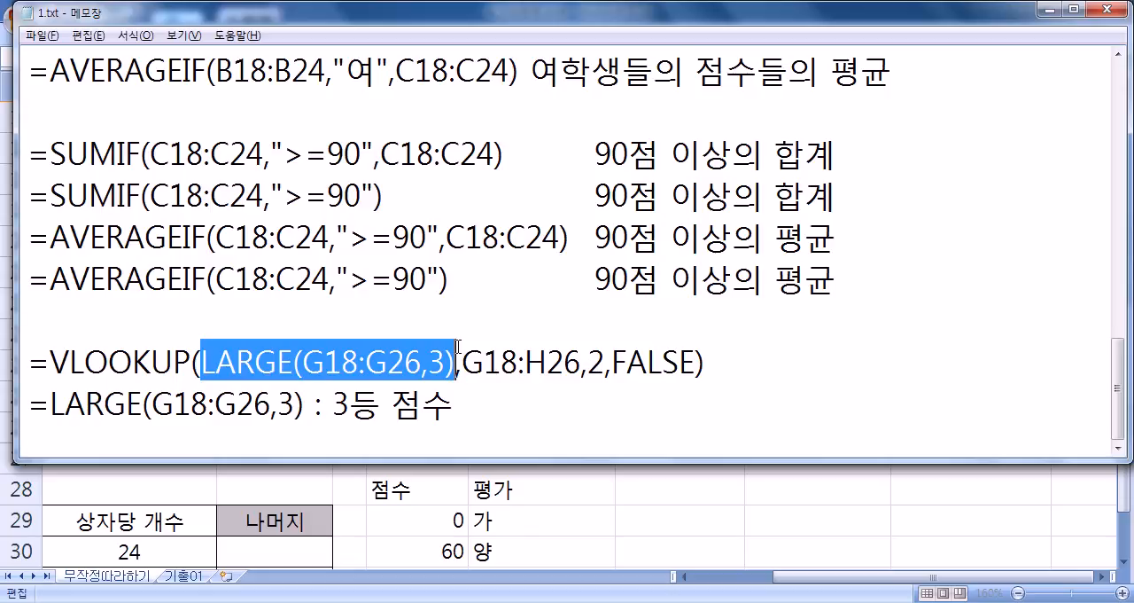
left_click(469, 424)
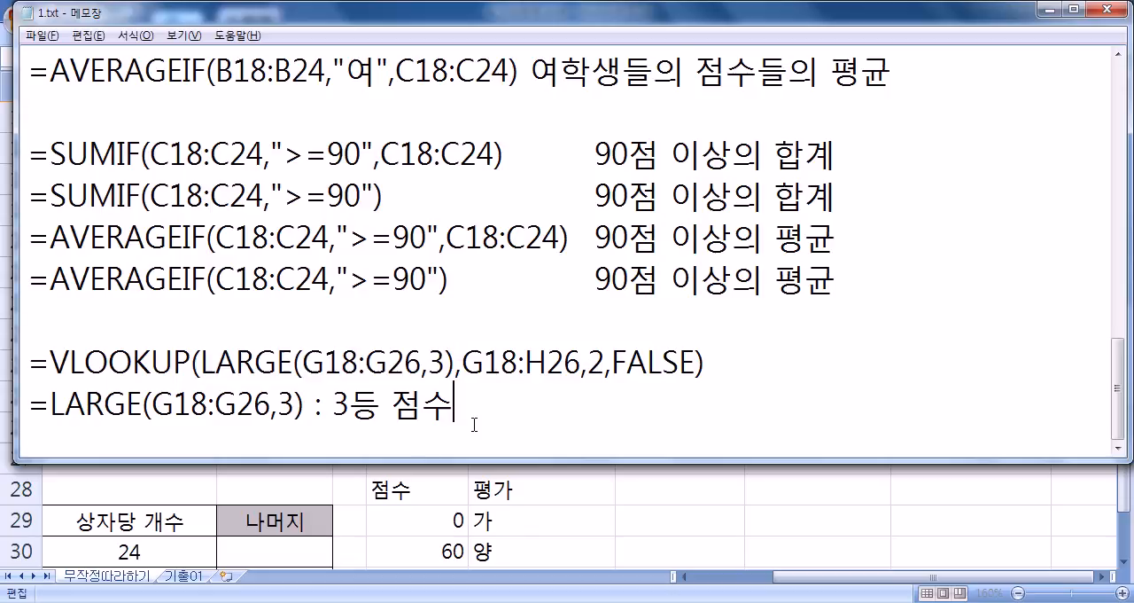
- Add blank lines after the LARGE note in Notepad, and switch back to Excel's 표5, leaving I18's formula as it is
key("Return")
key("Return")
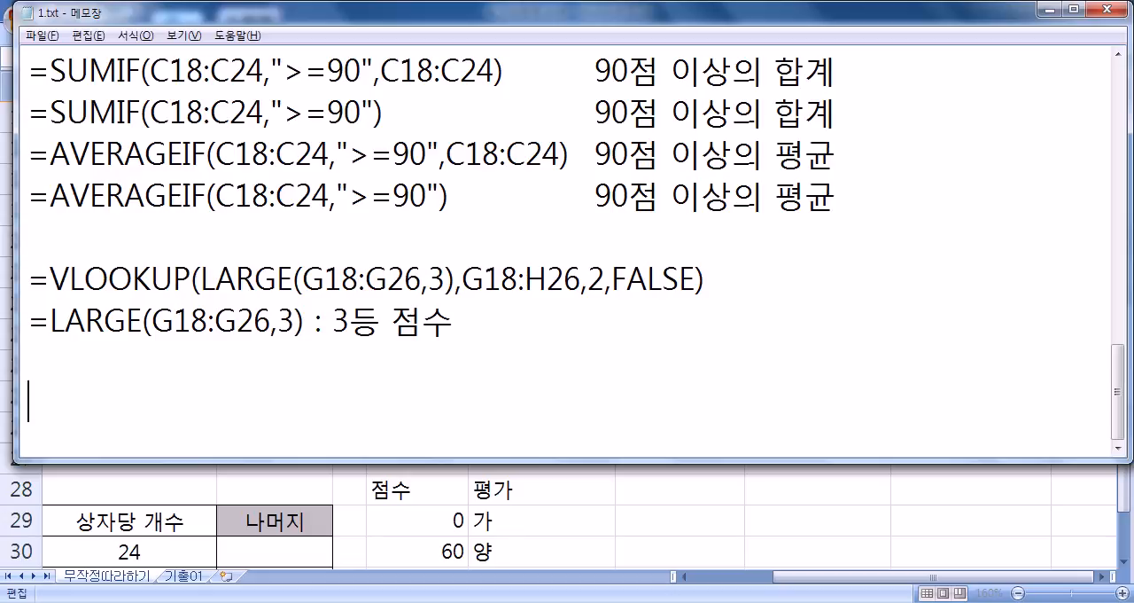
key("alt+Tab")
key("Escape")
scroll(467, 418, "down", 2)
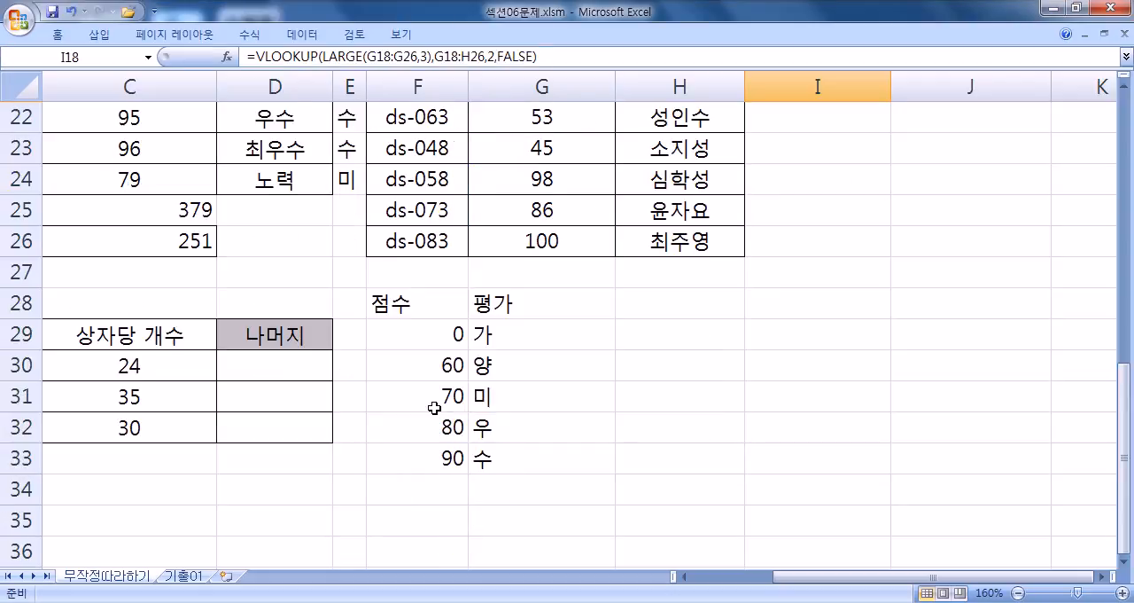
key("Home")
scroll(443, 399, "down", 2)
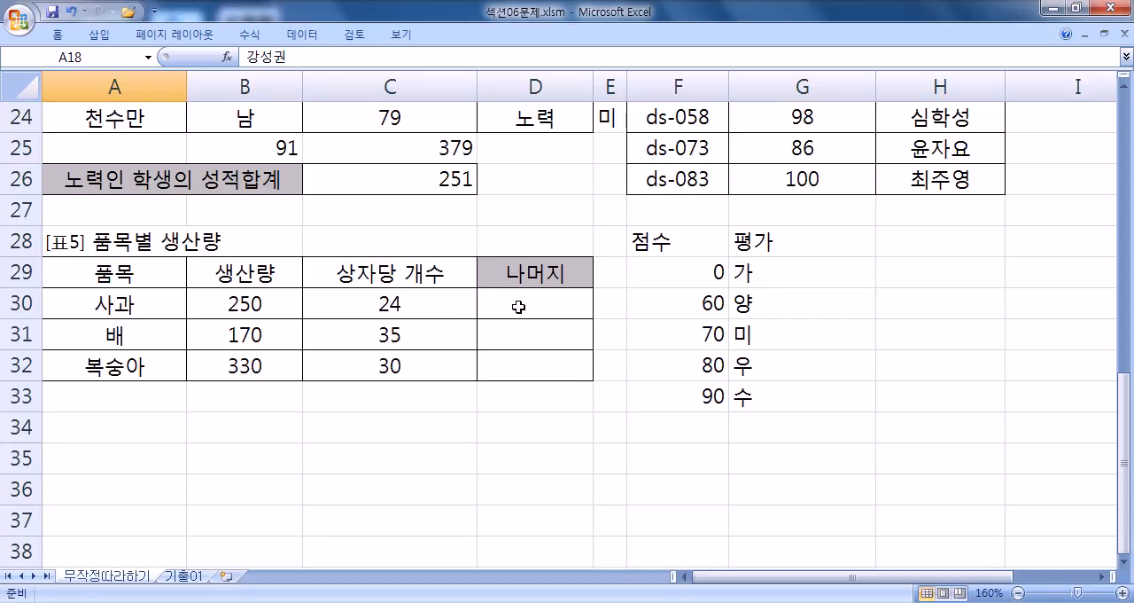
- Examine 사과's 생산량 and 상자당 개수 in 표5 and where its 나머지 belongs
left_click(270, 305)
left_click(344, 295)
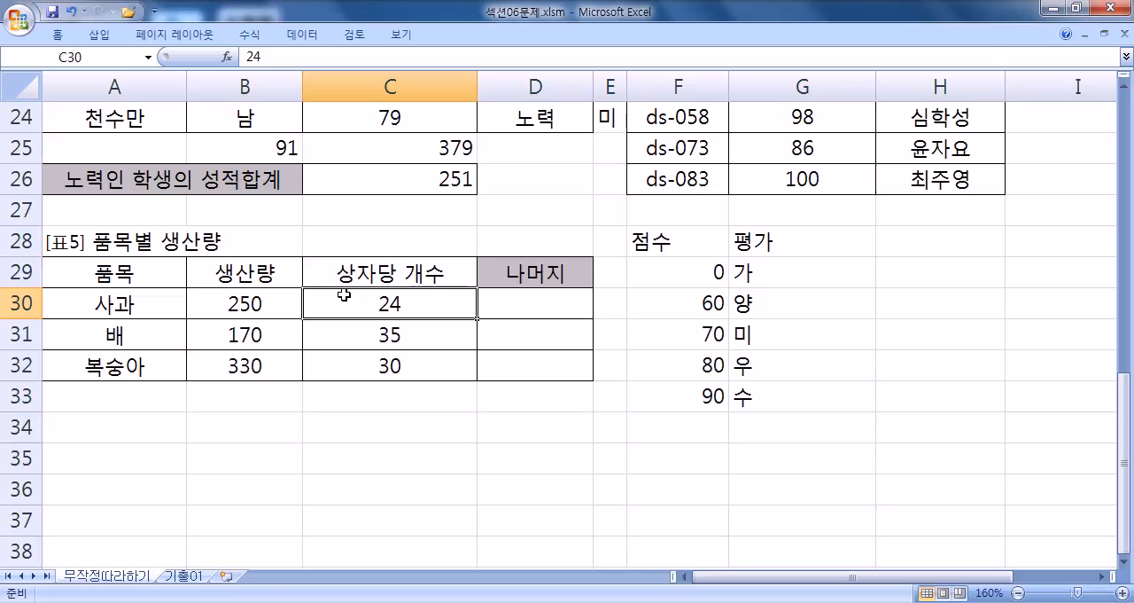
key("Right")
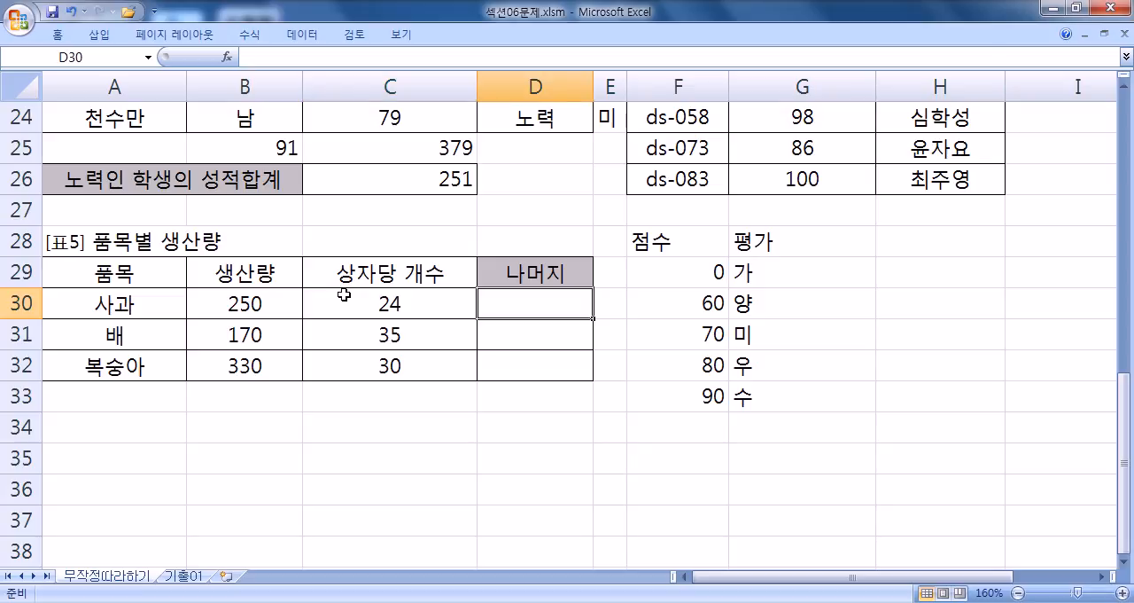
type("=")
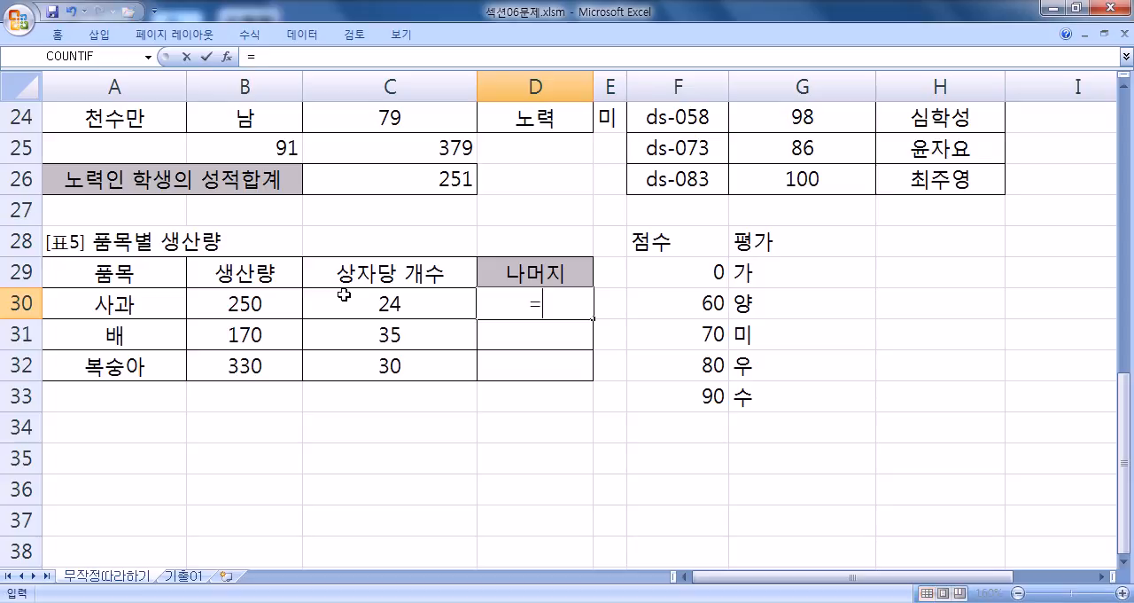
key("Escape")
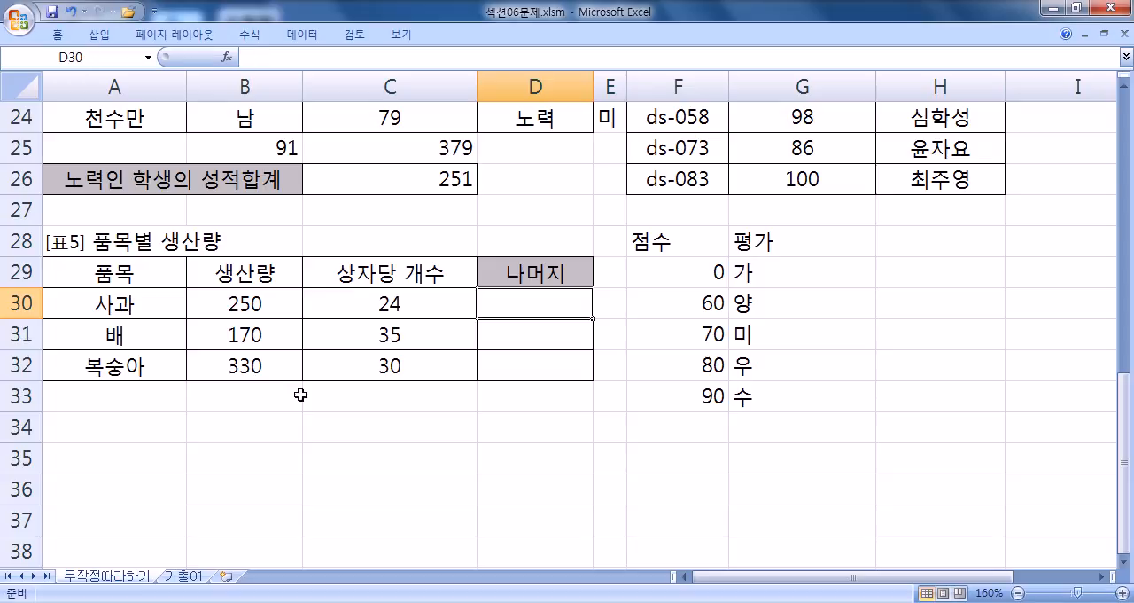
left_click(254, 304)
left_click(363, 304)
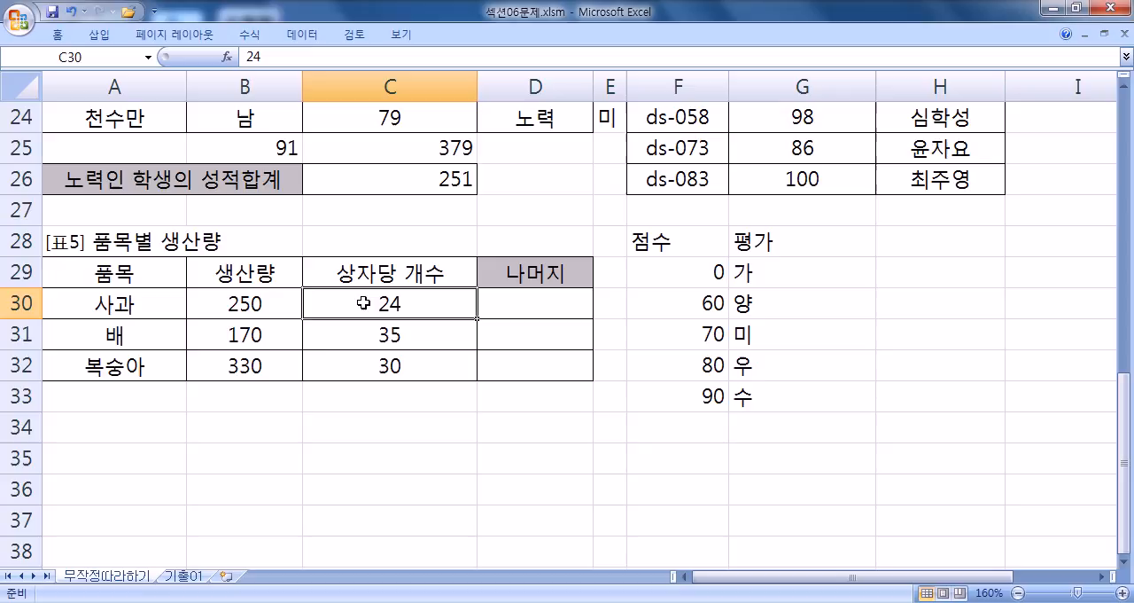
- Enter the practice division =B30/C30 in B34, below 표5
left_click(258, 436)
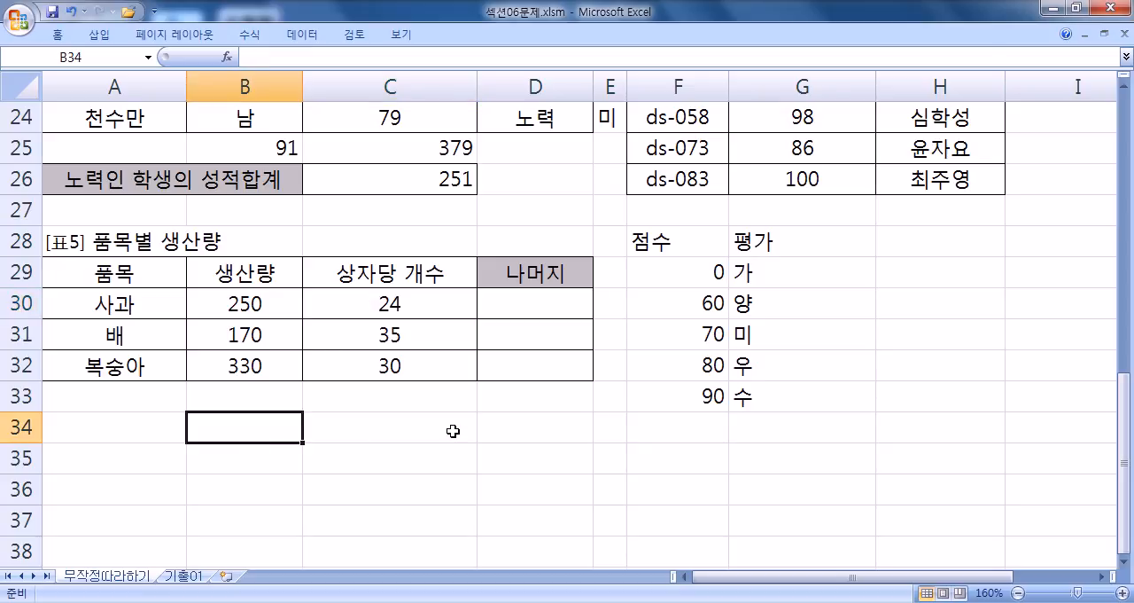
type("=")
left_click(253, 312)
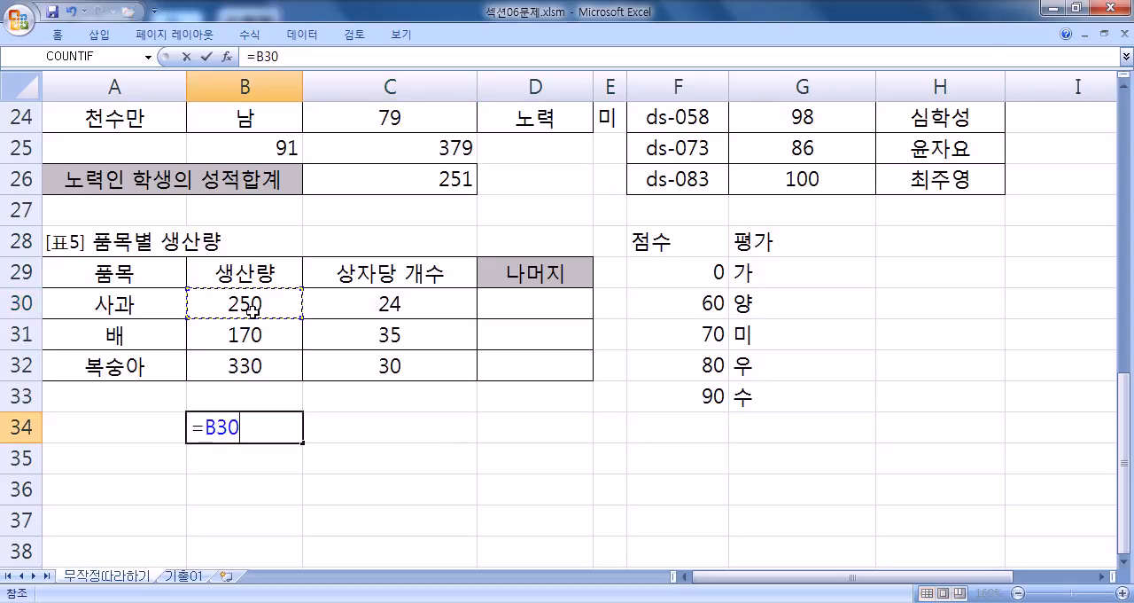
type("/")
left_click(349, 298)
key("Return")
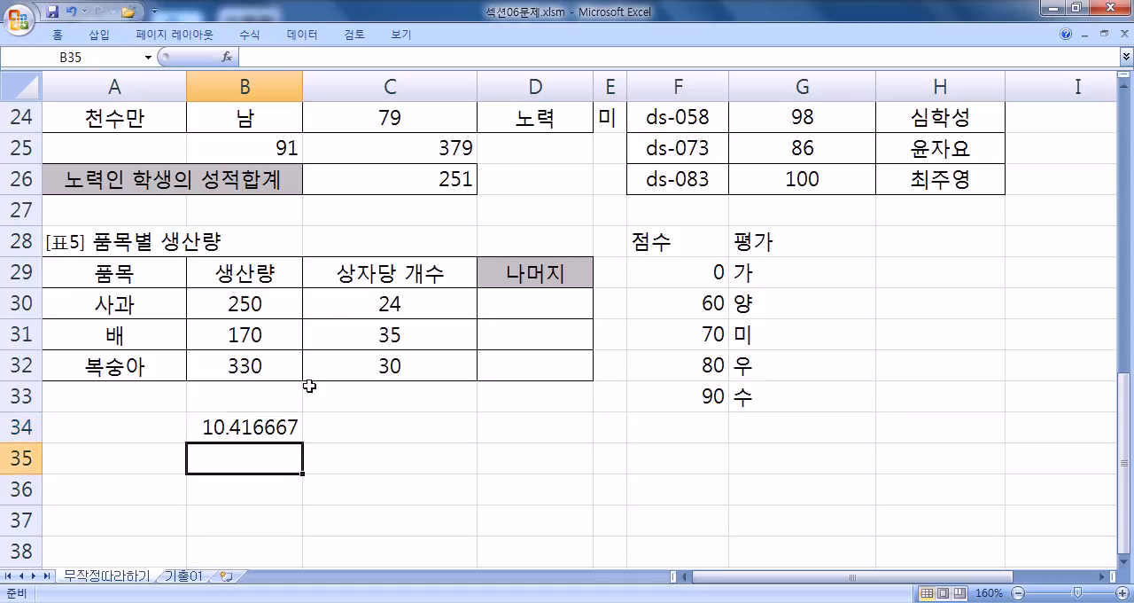
- Recheck the cells used by B34's division and wrap it in INT as =INT(B30/C30)
left_click(266, 434)
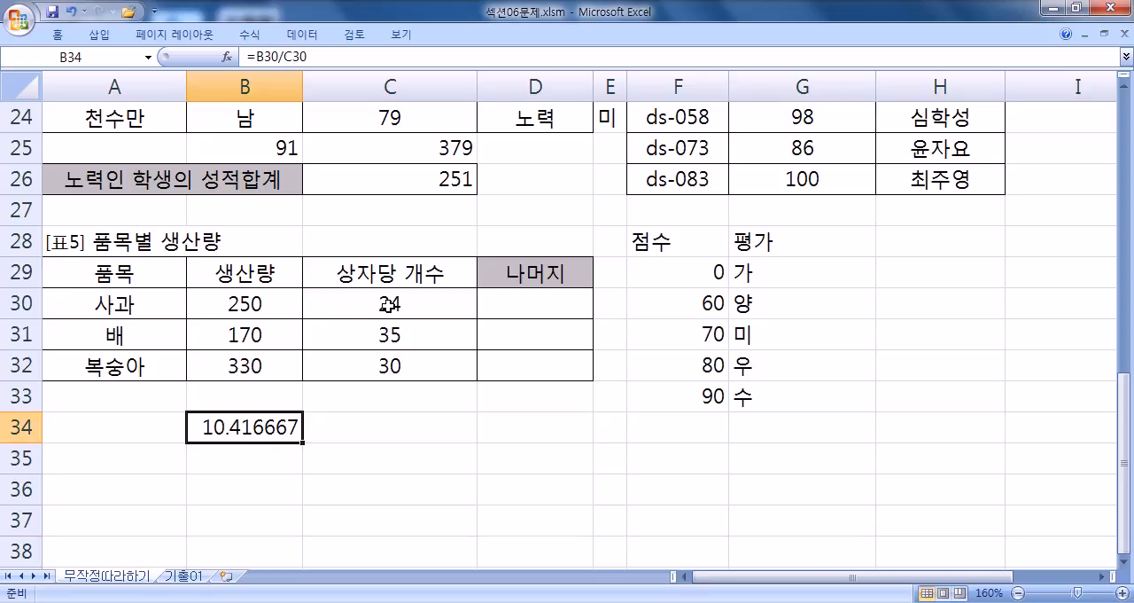
left_click(242, 303)
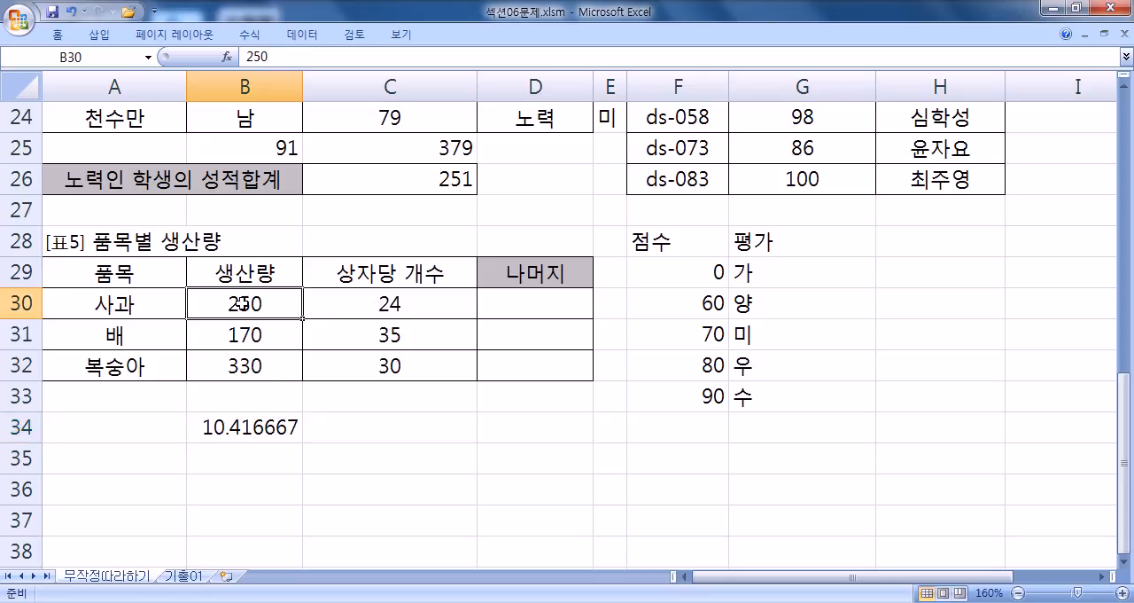
left_click(352, 300)
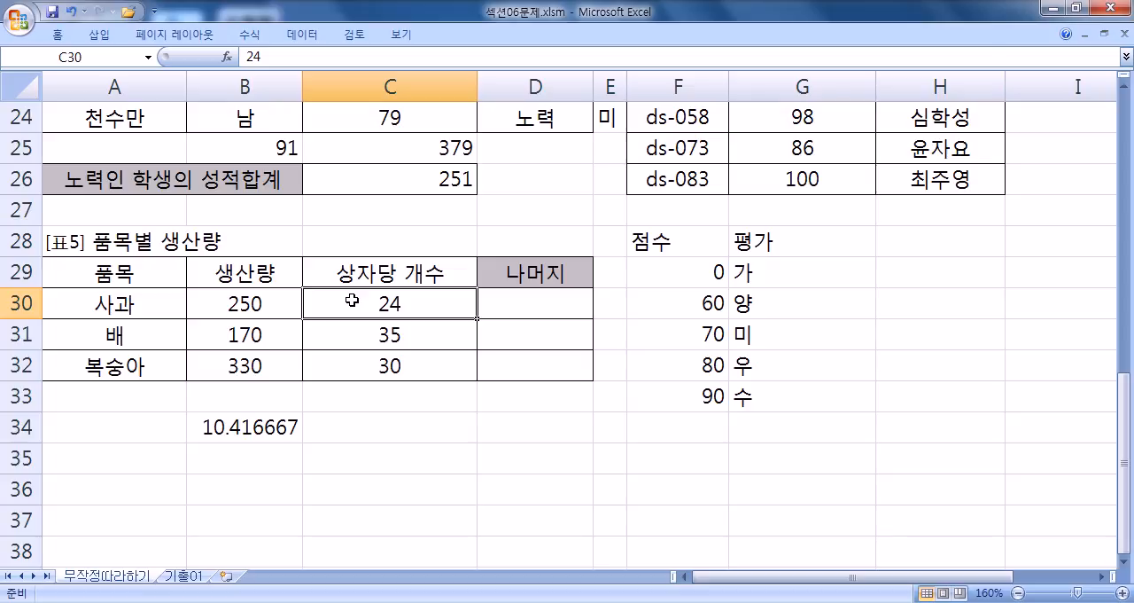
left_click(234, 416)
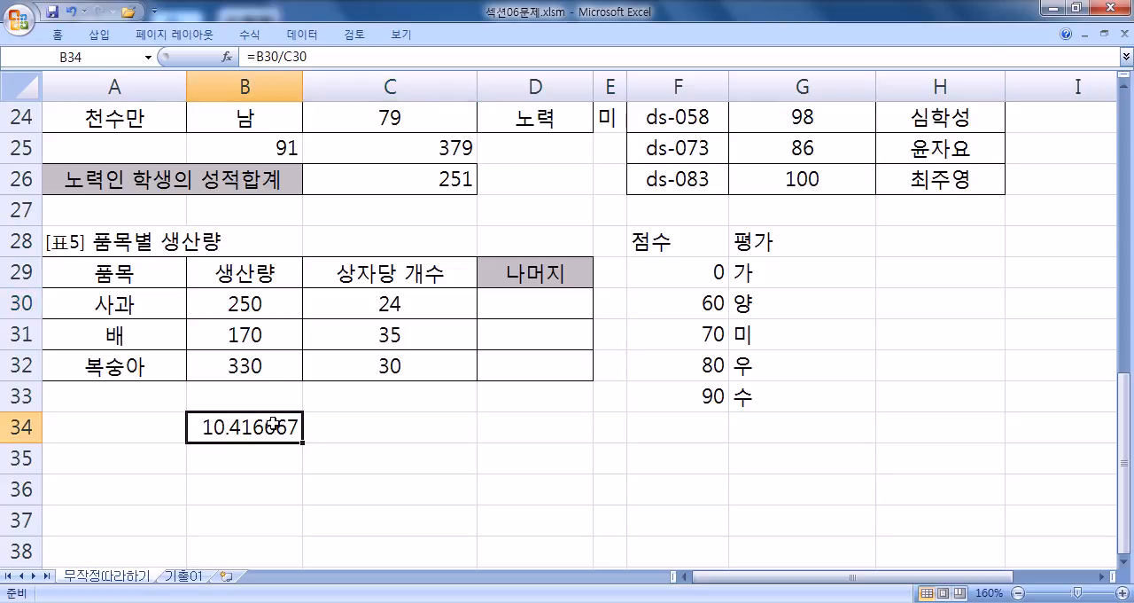
double_click(236, 427)
left_click(202, 426)
type("INT(")
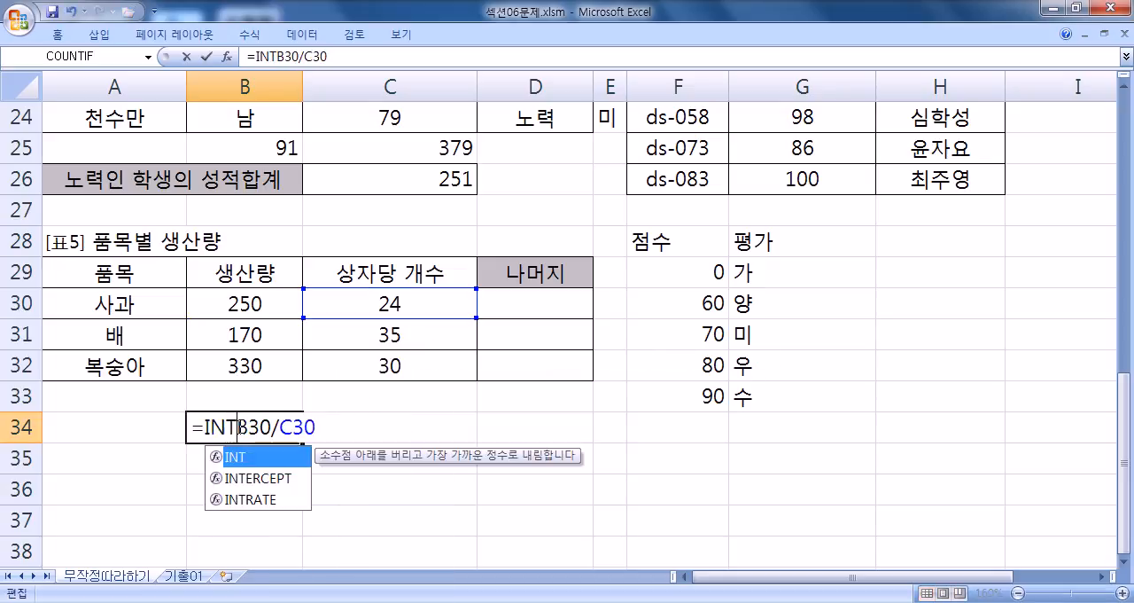
key("Return")
left_click(292, 427)
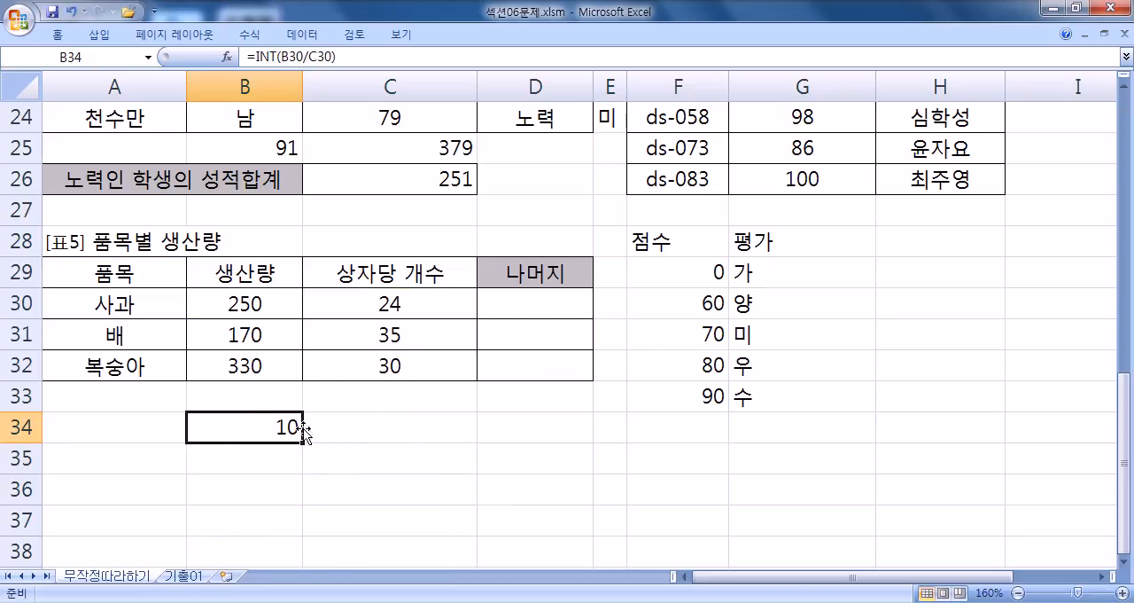
- Calculate the practice remainder in C34 with =B30-C30*B34
left_click(351, 430)
type("=")
left_click(243, 302)
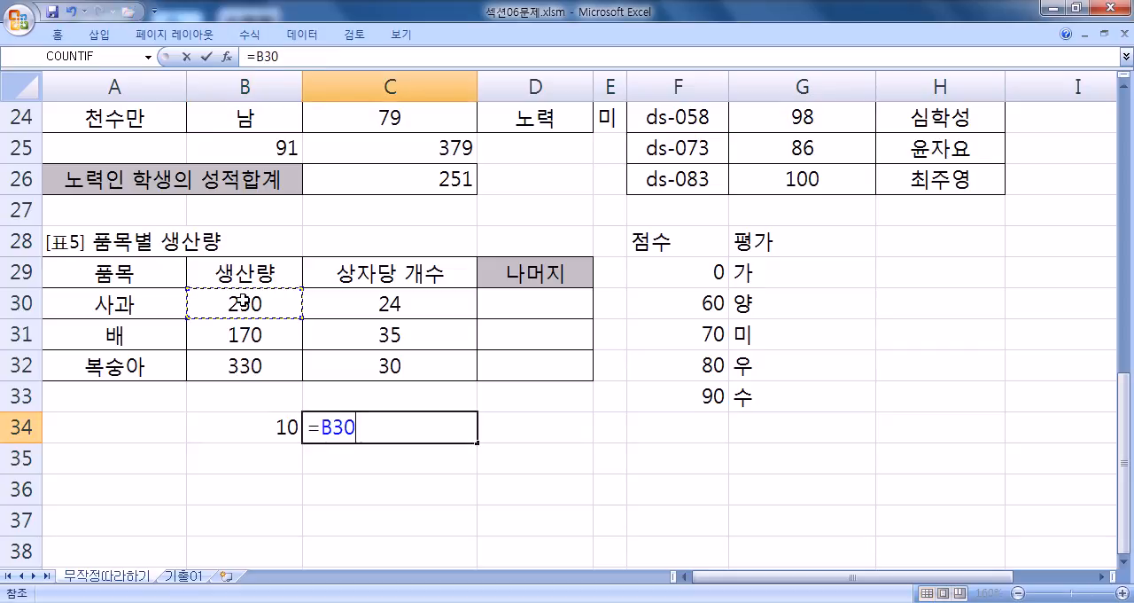
type("-")
left_click(347, 310)
type("*")
left_click(266, 425)
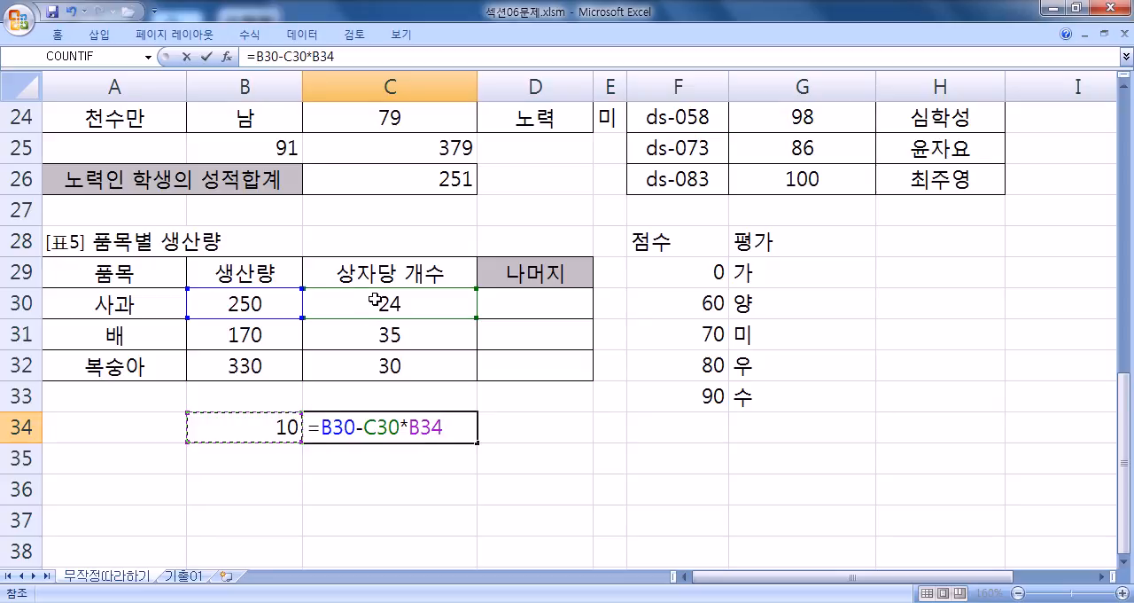
key("Return")
left_click(419, 433)
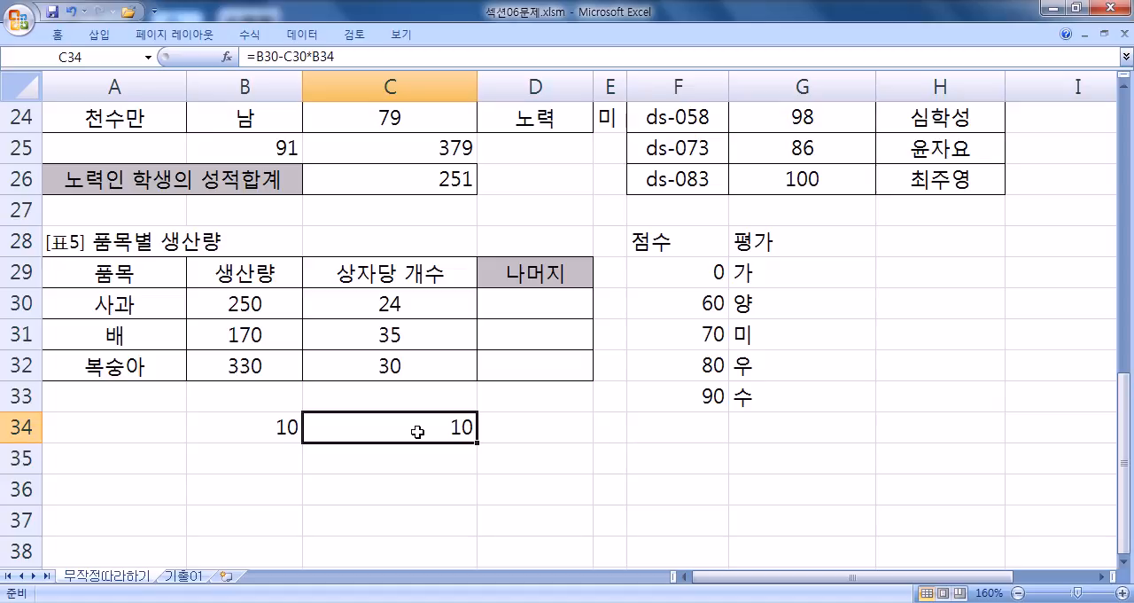
- Delete the practice calculations from B34:C34
left_click(539, 306)
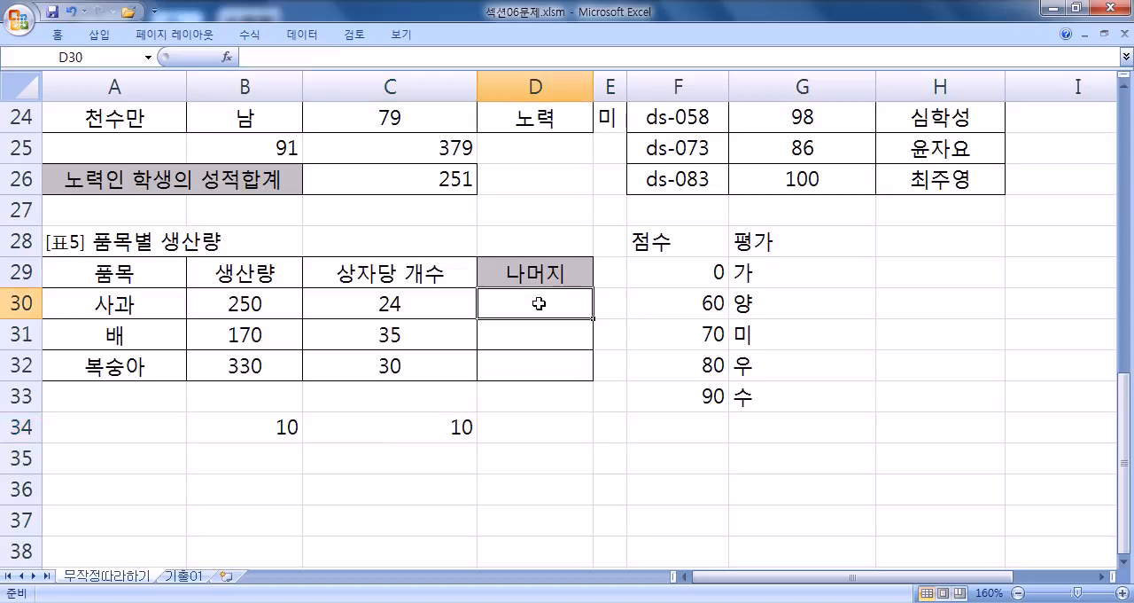
left_click_drag(285, 422, 456, 425)
key("Delete")
- Start 사과's remainder formula in D30 as =B30-INT(B30/C30)
left_click(518, 304)
type("=")
left_click(248, 302)
type("-INT(")
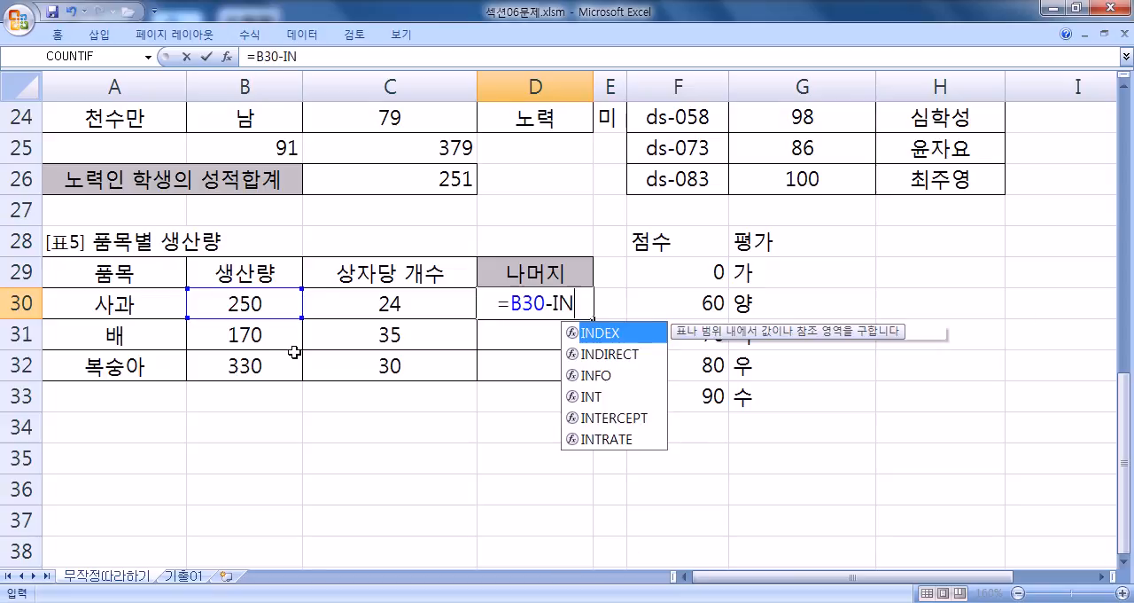
left_click(250, 301)
type("/")
left_click(345, 301)
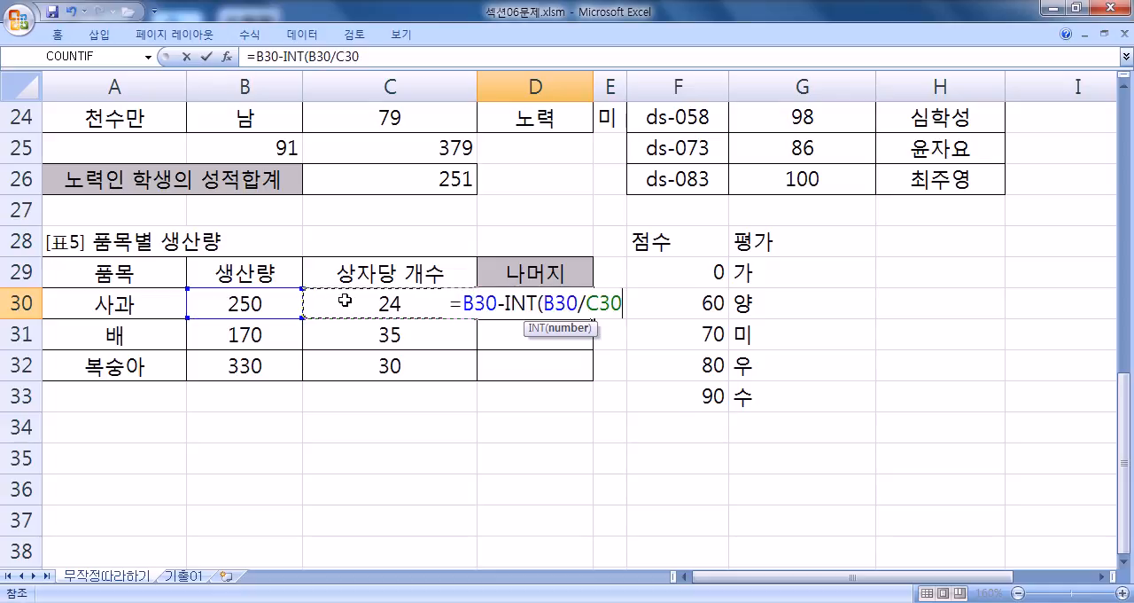
type(")")
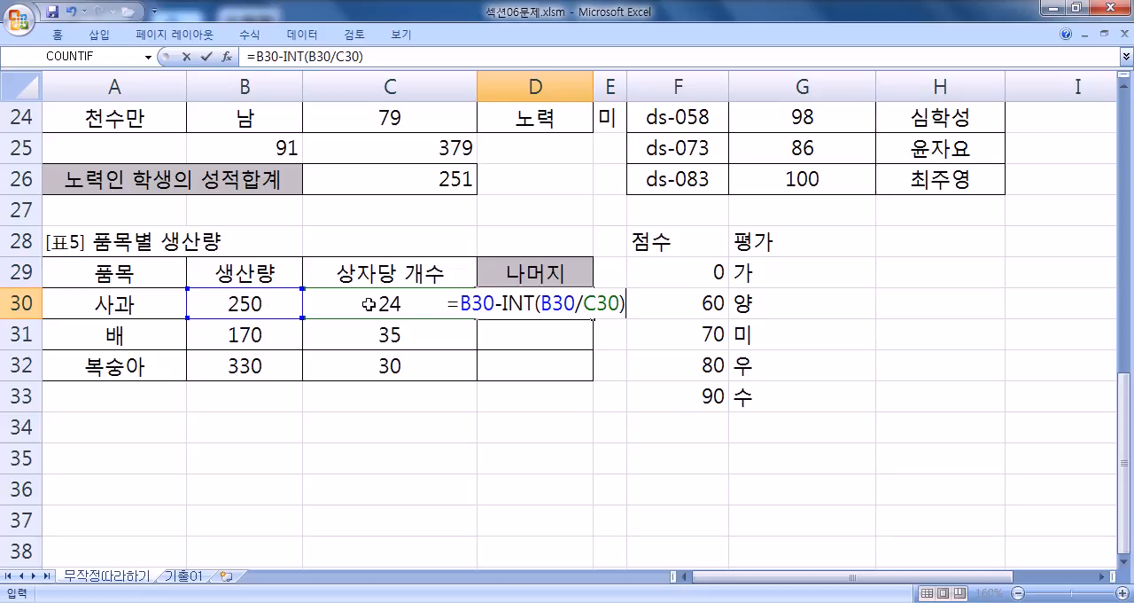
- Re-enter B30/C30 as the INT argument and complete D30's formula as =B30-INT(B30/C30)*C30
left_click_drag(539, 304, 629, 302)
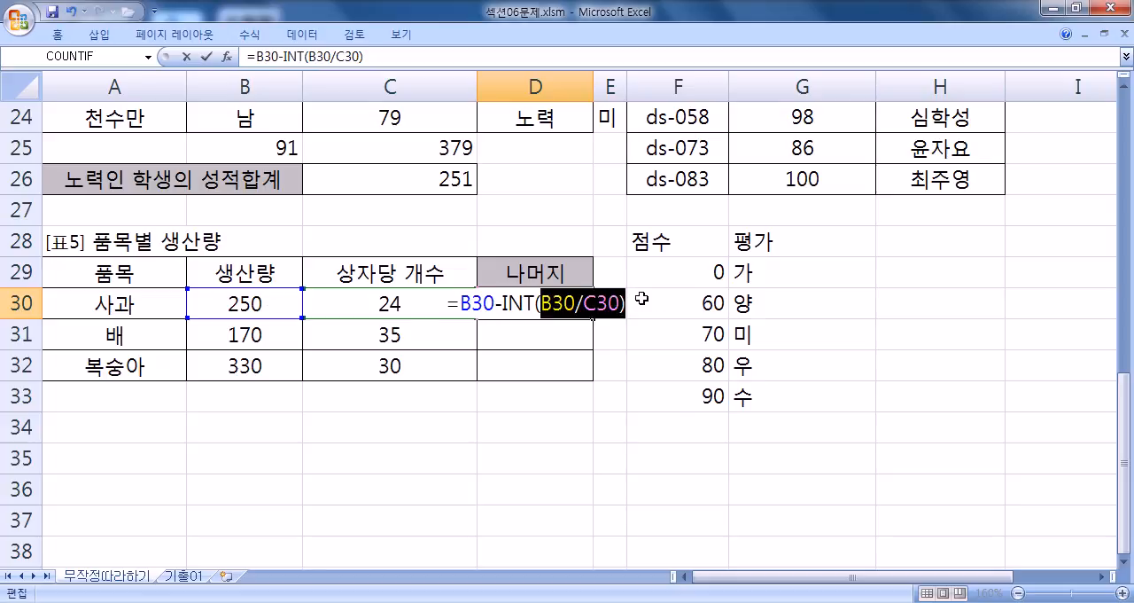
left_click(678, 303)
double_click(568, 304)
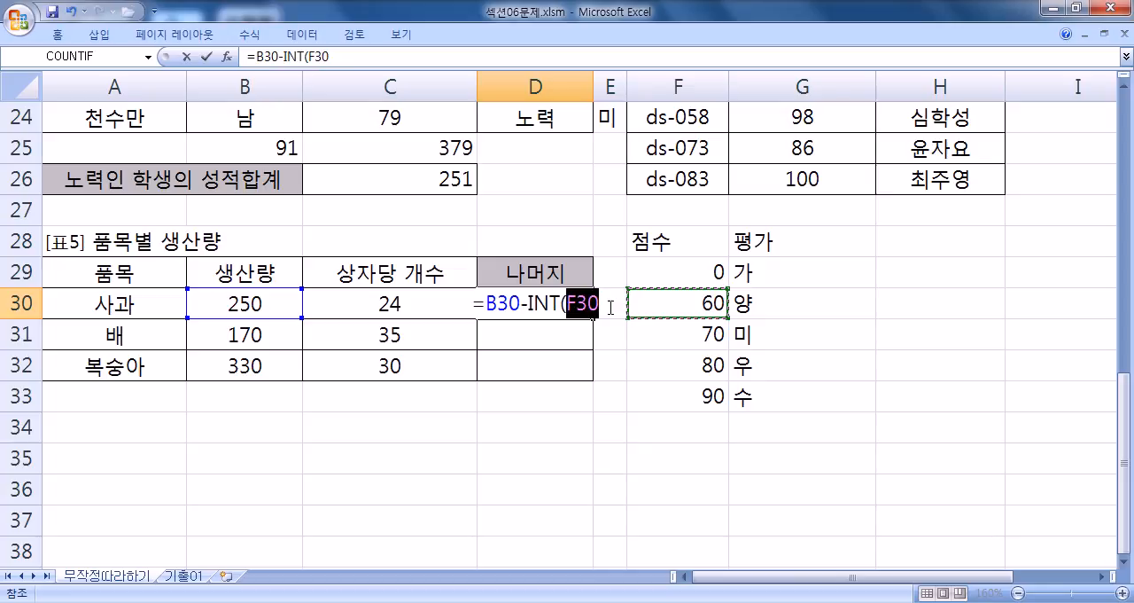
left_click(251, 301)
type("/")
left_click(379, 301)
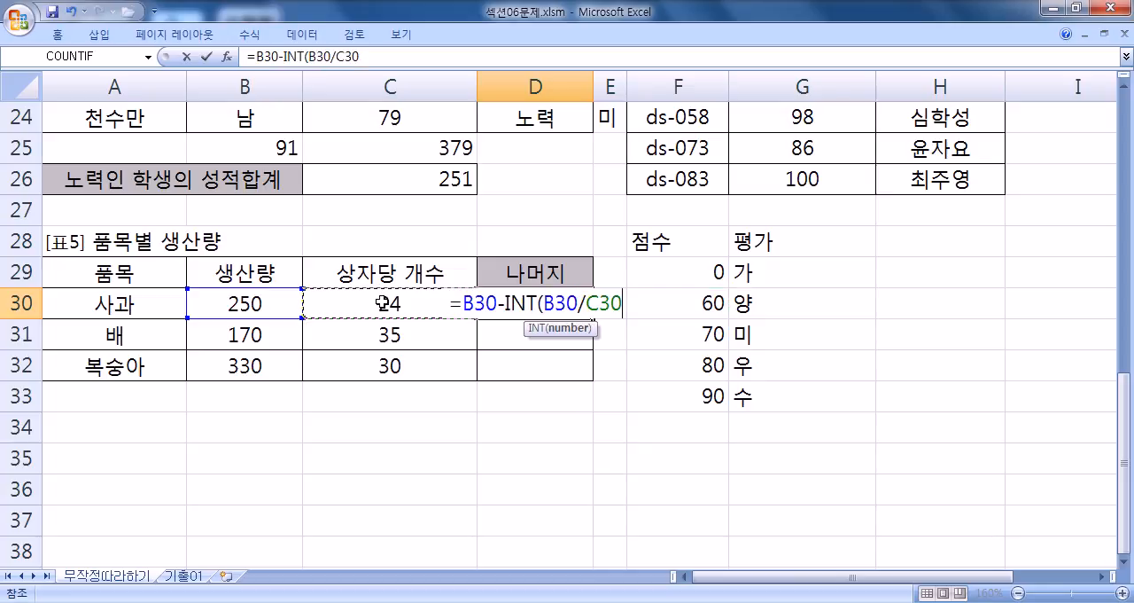
type(")*")
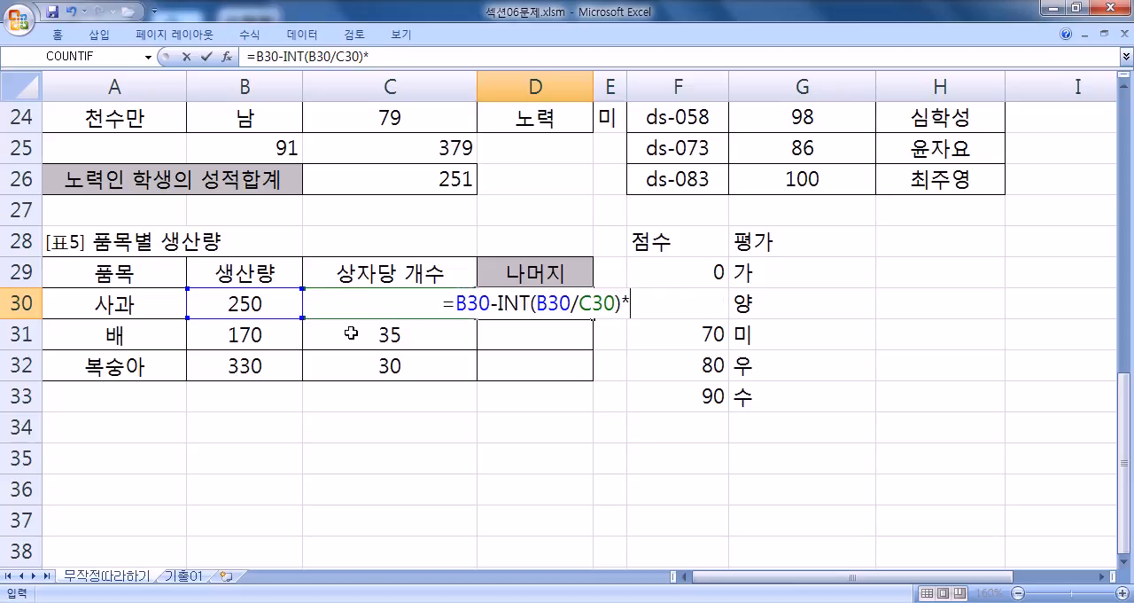
left_click(350, 334)
left_click(357, 310)
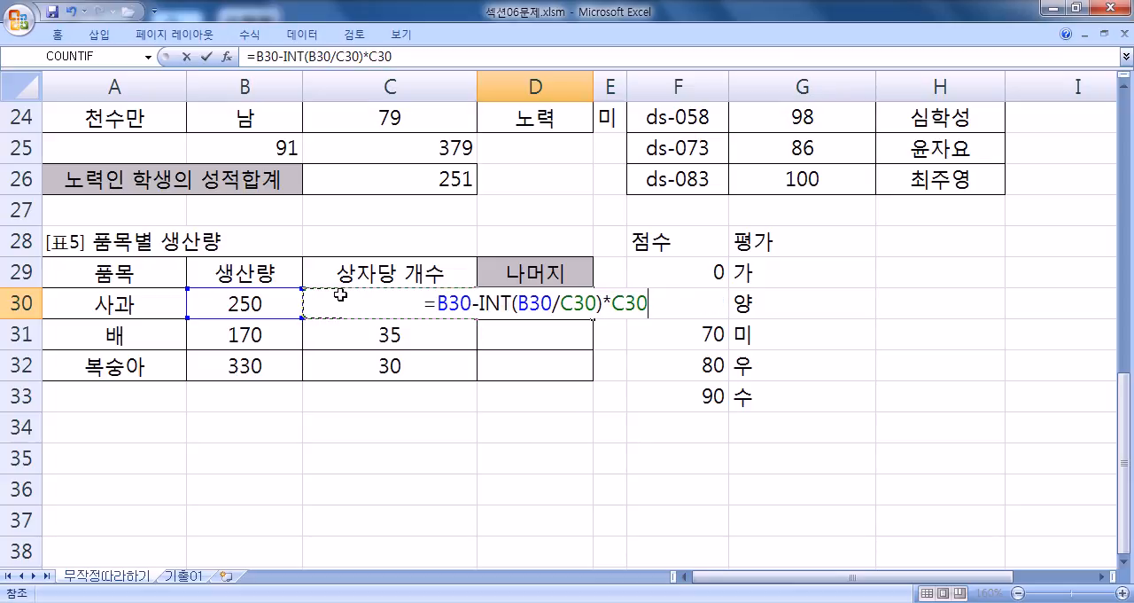
key("Return")
key("Up")
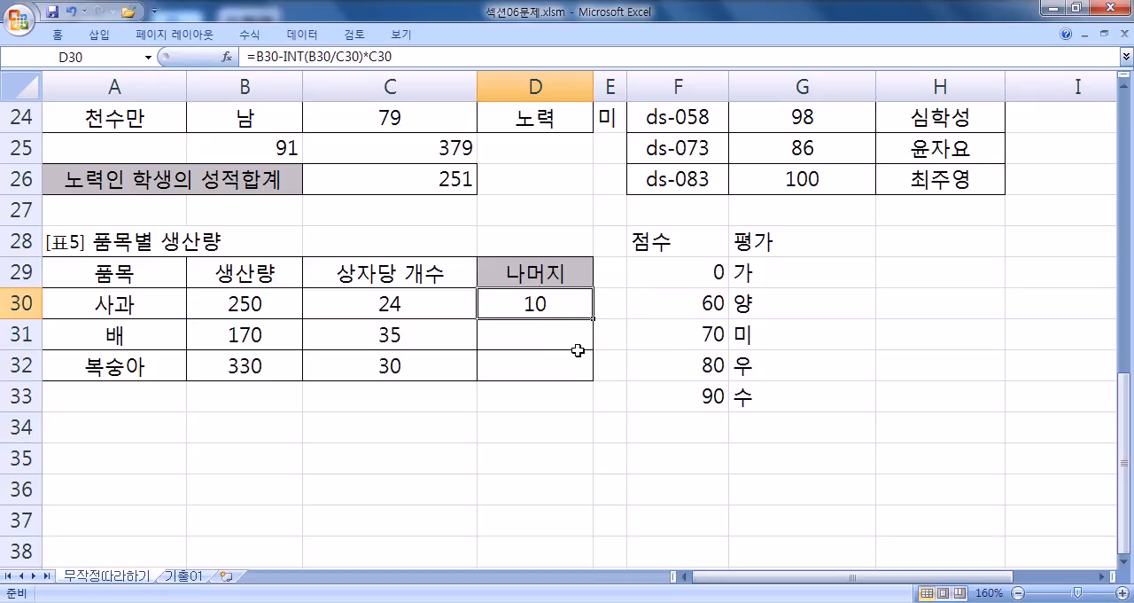
- Review D30's remainder formula and fill it down to D32
key("F2")
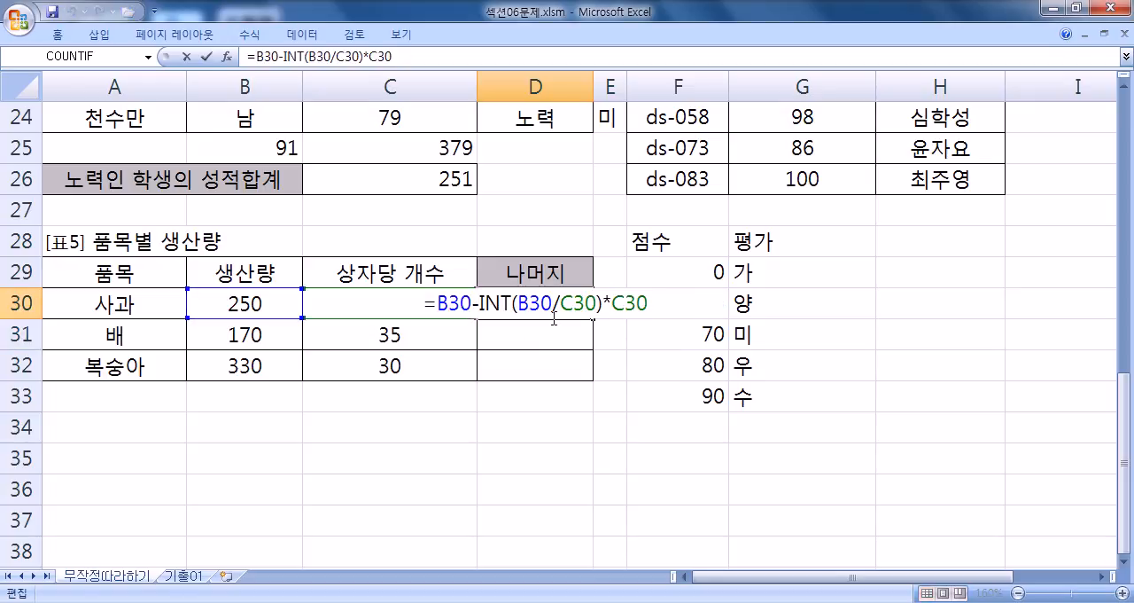
key("ctrl+Return")
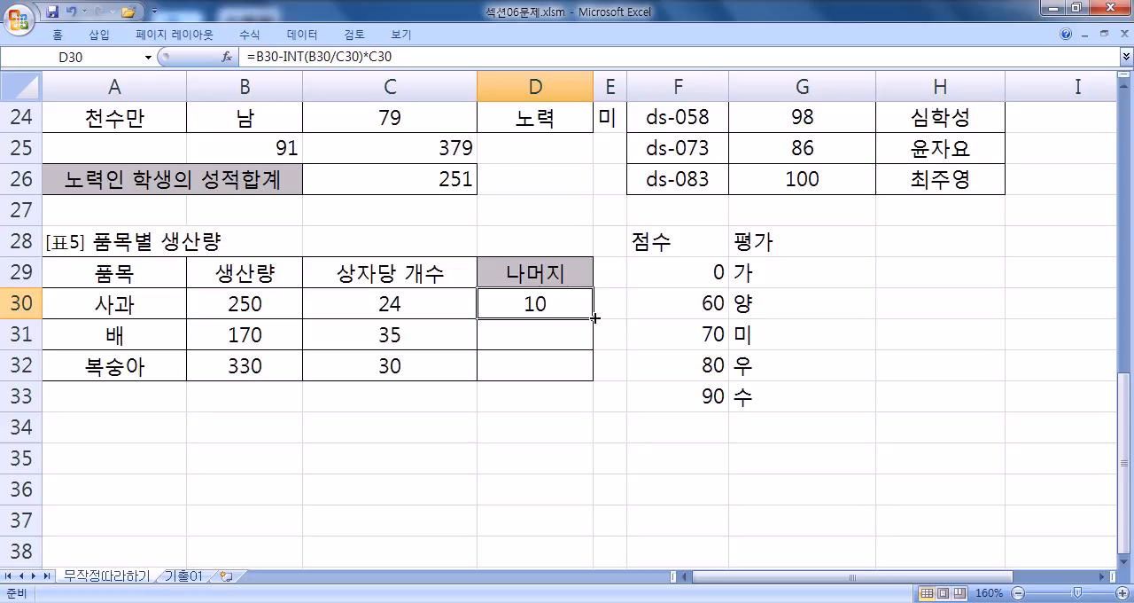
double_click(593, 319)
- Check 표5's remainders against each item's production and per-box count, and review the INT formula in D30
left_click(373, 341)
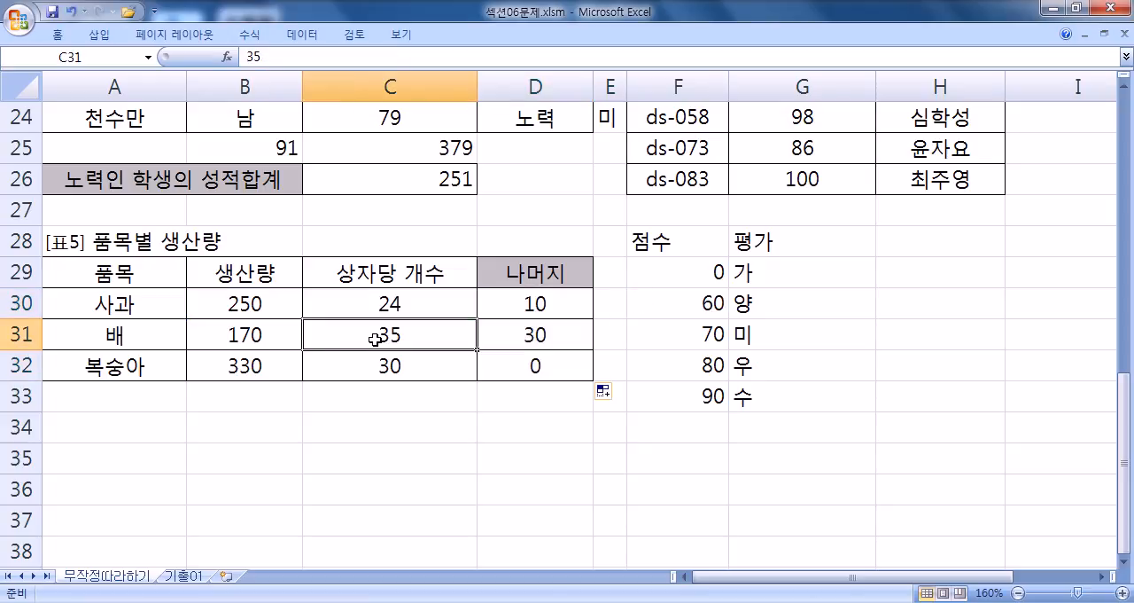
left_click(387, 370)
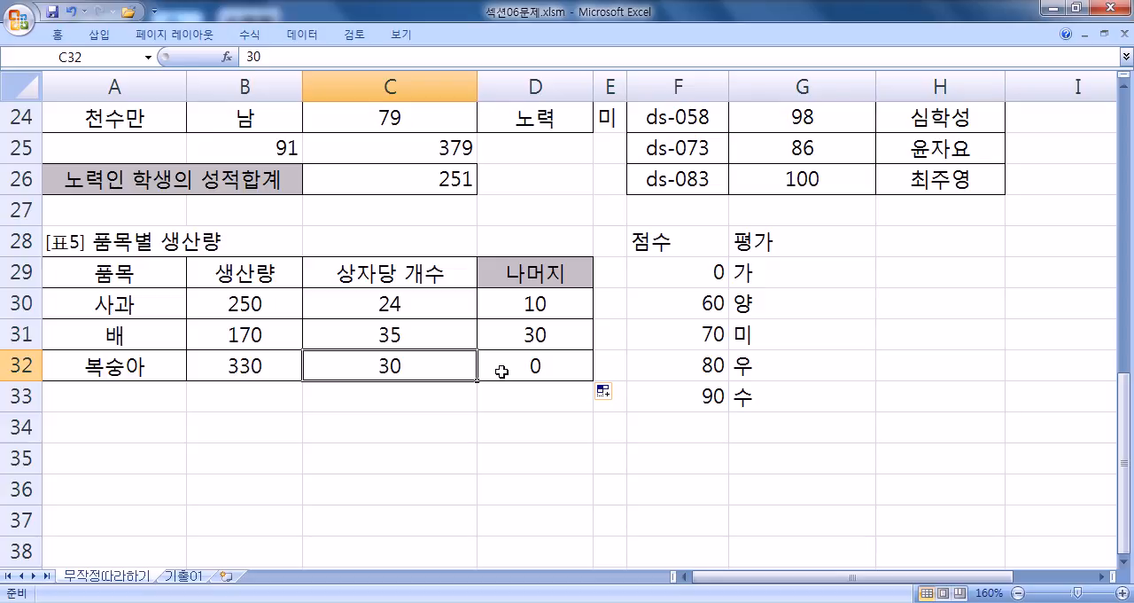
double_click(542, 305)
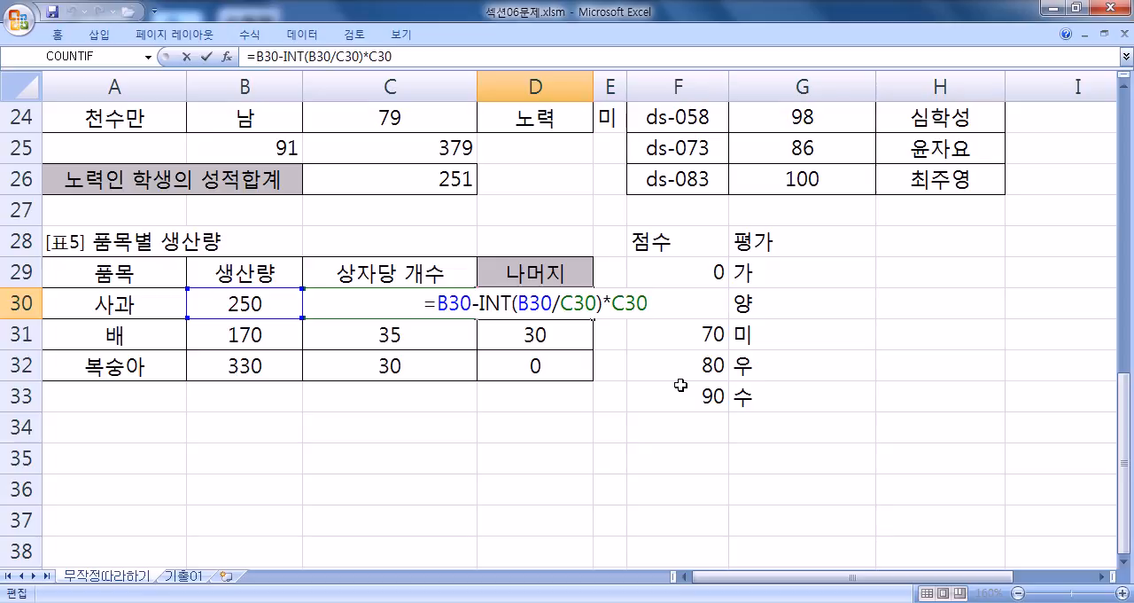
key("Escape")
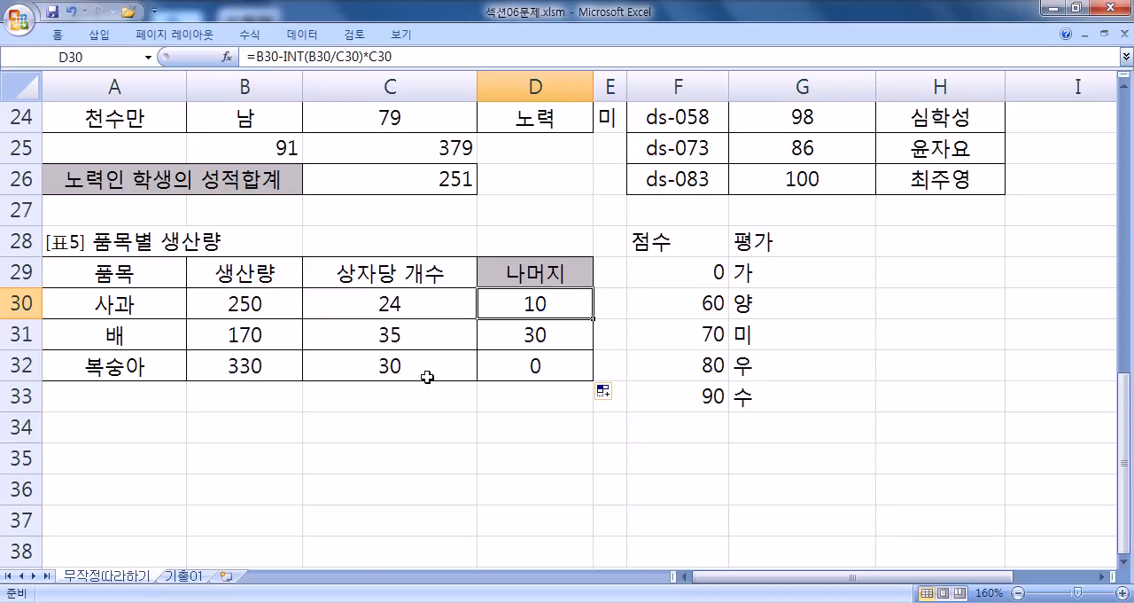
left_click(218, 310)
left_click(351, 309)
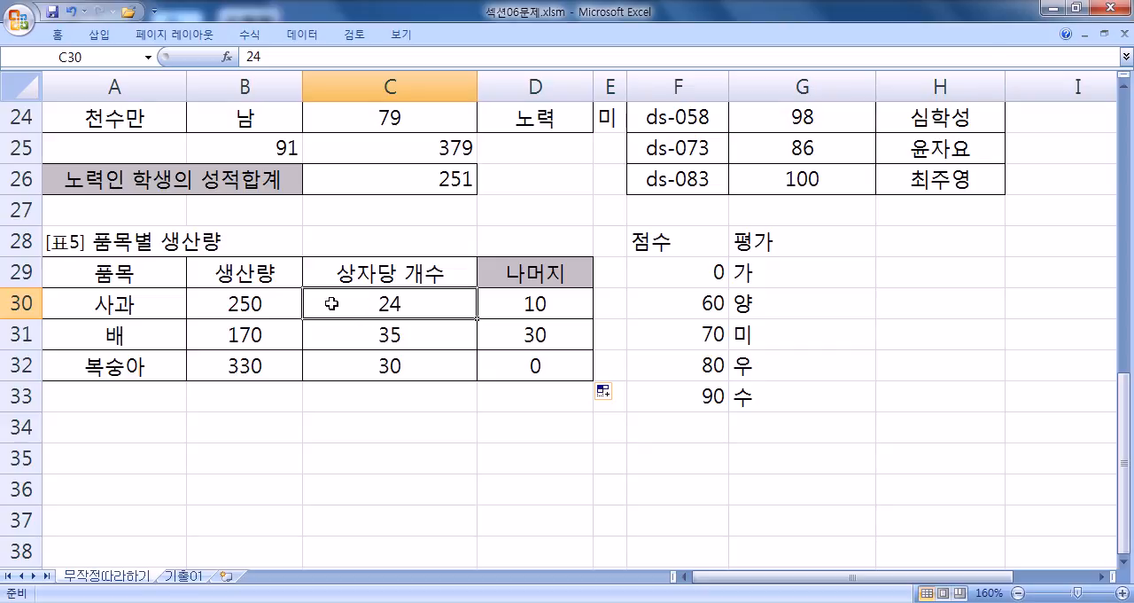
left_click(559, 308)
key("F2")
key("Escape")
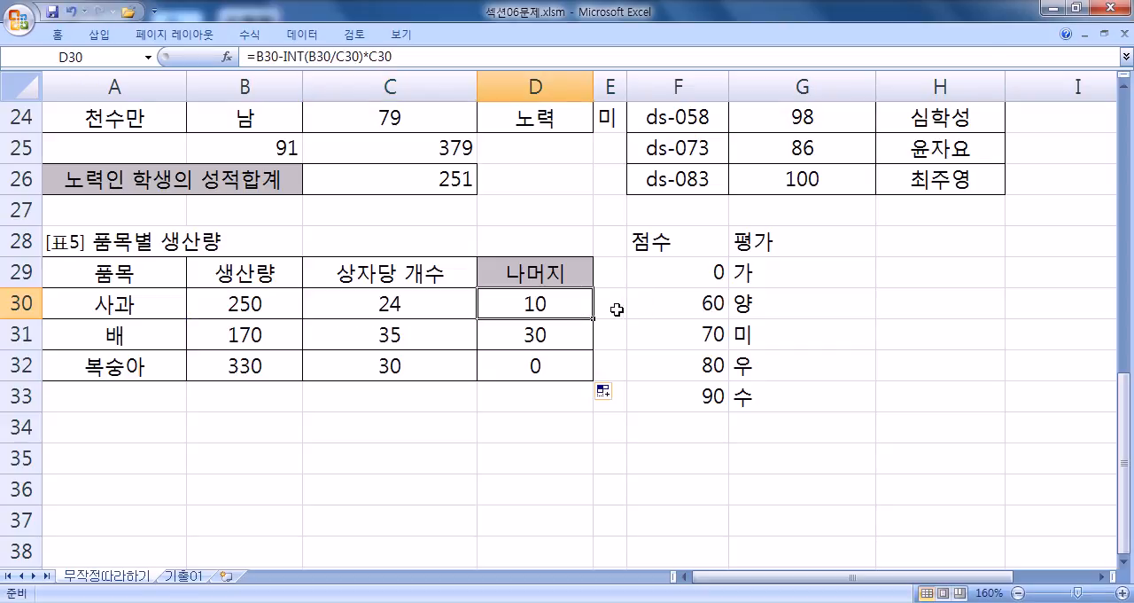
- Enter =MOD(B30,C30) in E30 beside 사과's remainder and fill it down to E32
left_click(613, 308)
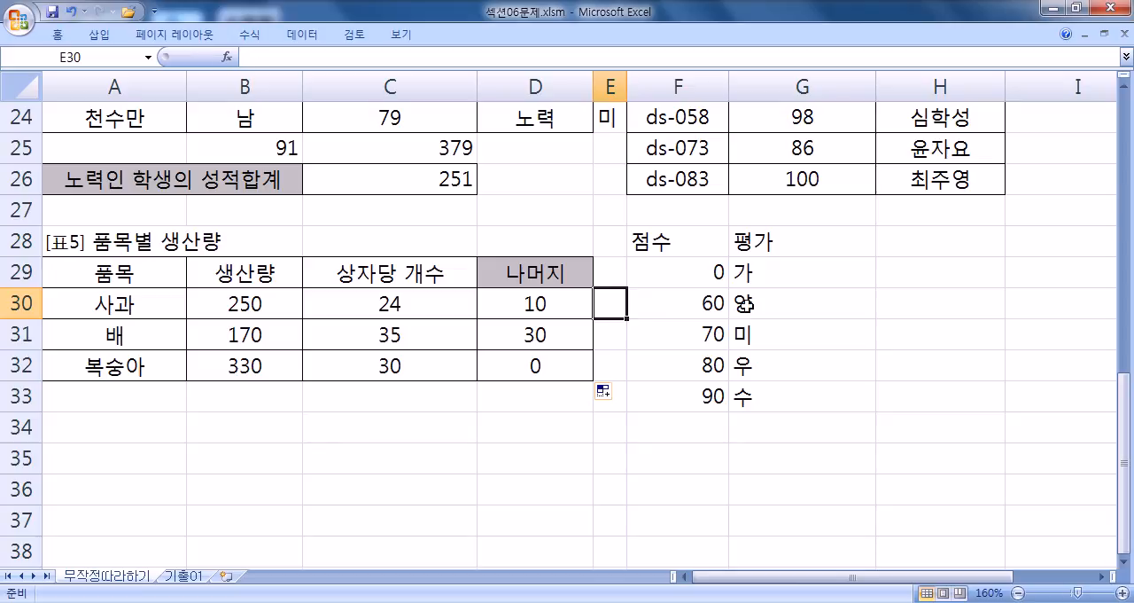
type("=MOD(")
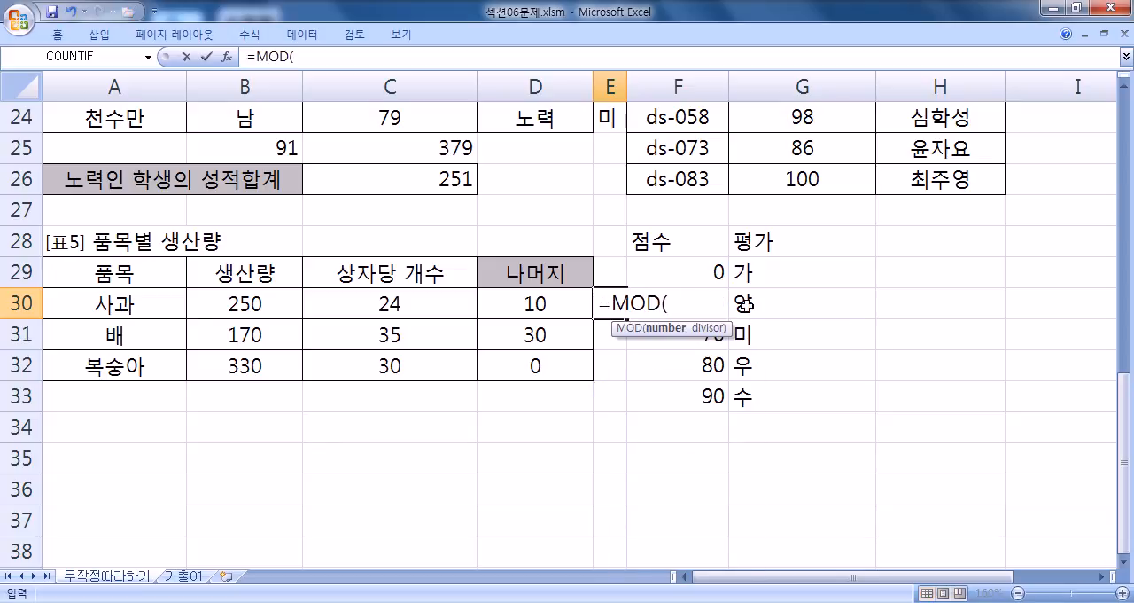
left_click(266, 307)
type(",")
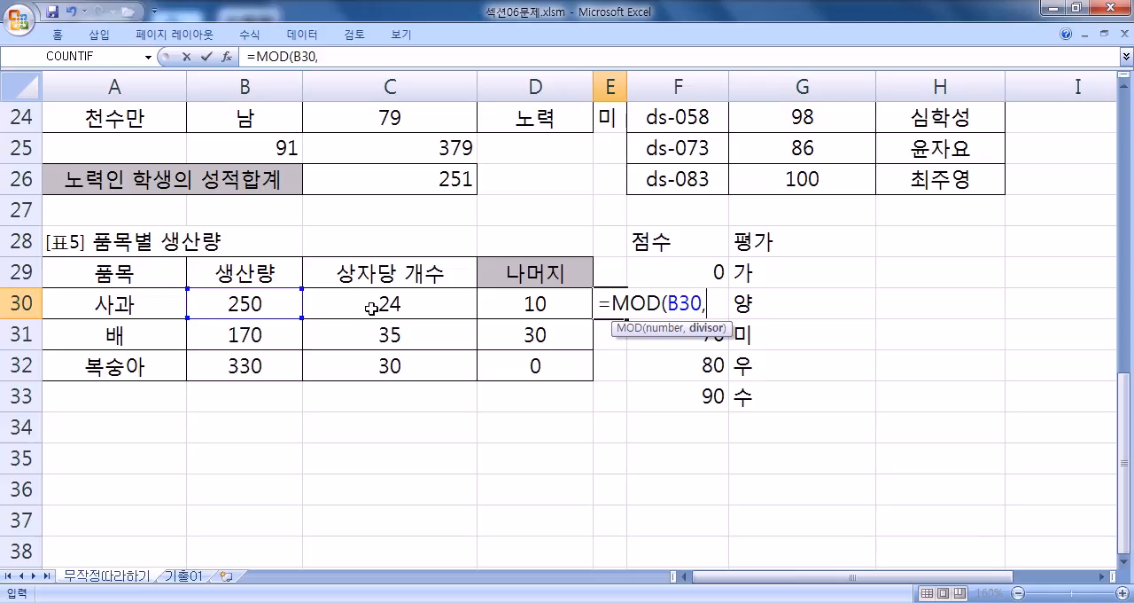
left_click(360, 308)
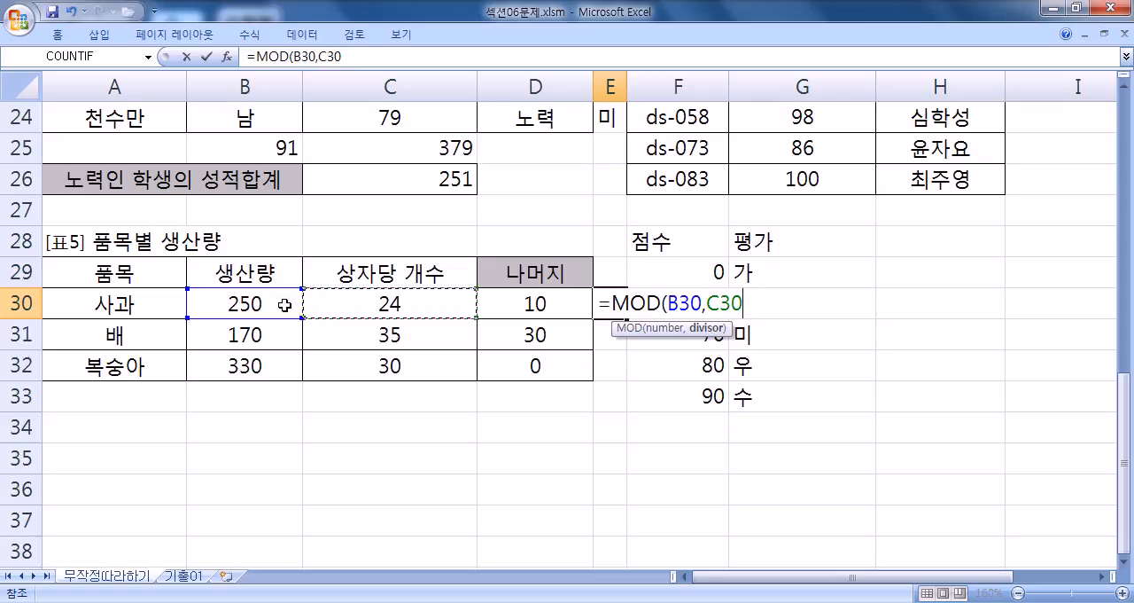
type(")")
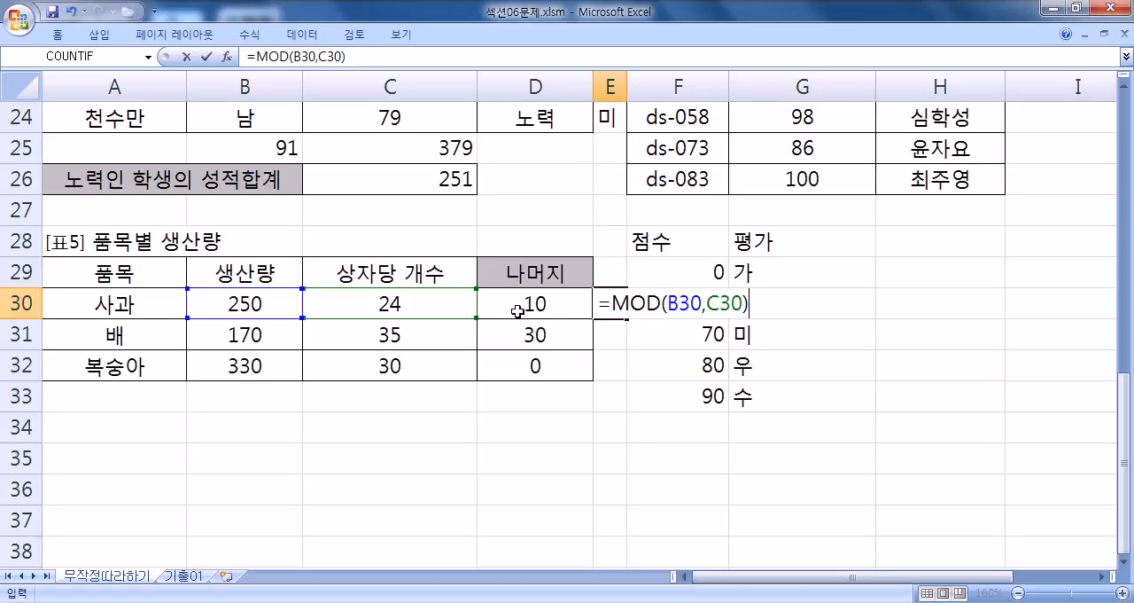
key("Return")
left_click(611, 304)
left_click_drag(627, 317, 621, 371)
- Copy D30's formula =B30-INT(B30/C30)*C30 onto its own line at the end of the 1.txt notes in Notepad
left_click(537, 302)
double_click(537, 303)
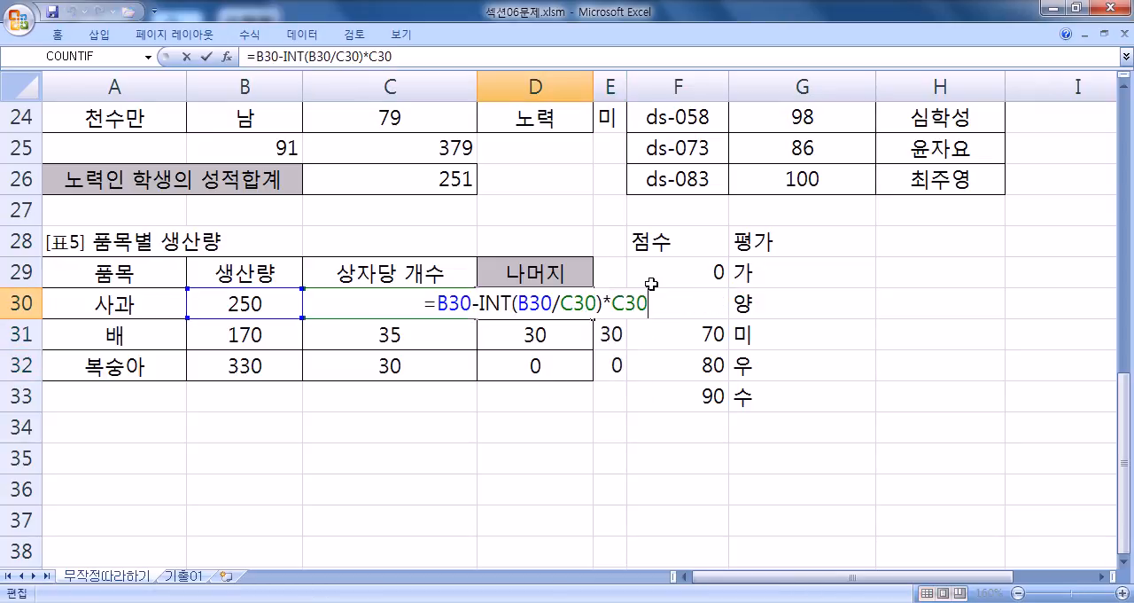
left_click_drag(650, 304, 350, 304)
key("ctrl+c")
key("alt+Tab")
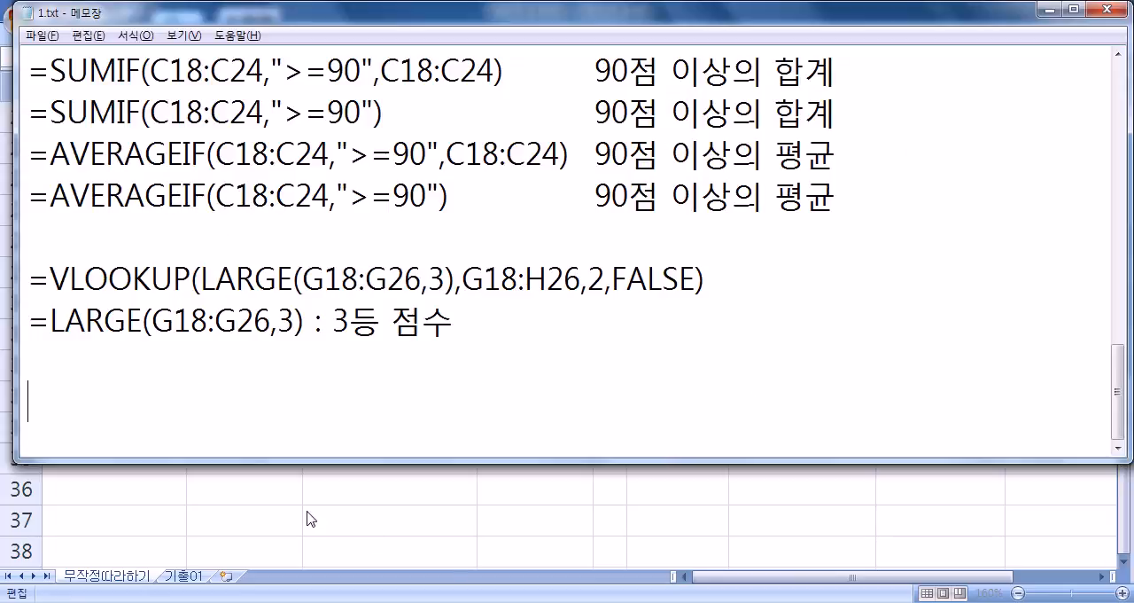
key("ctrl+v")
key("Return")
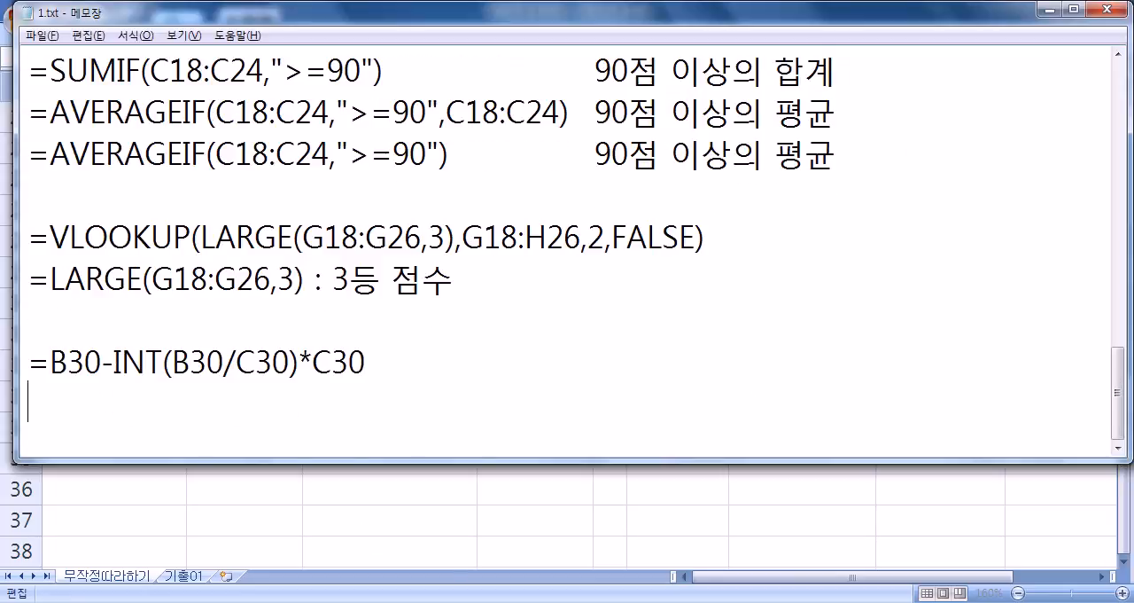
- Copy E30's formula =MOD(B30,C30) from Excel into the Notepad notes below the INT formula
key("alt+Tab")
key("Escape")
key("Right")
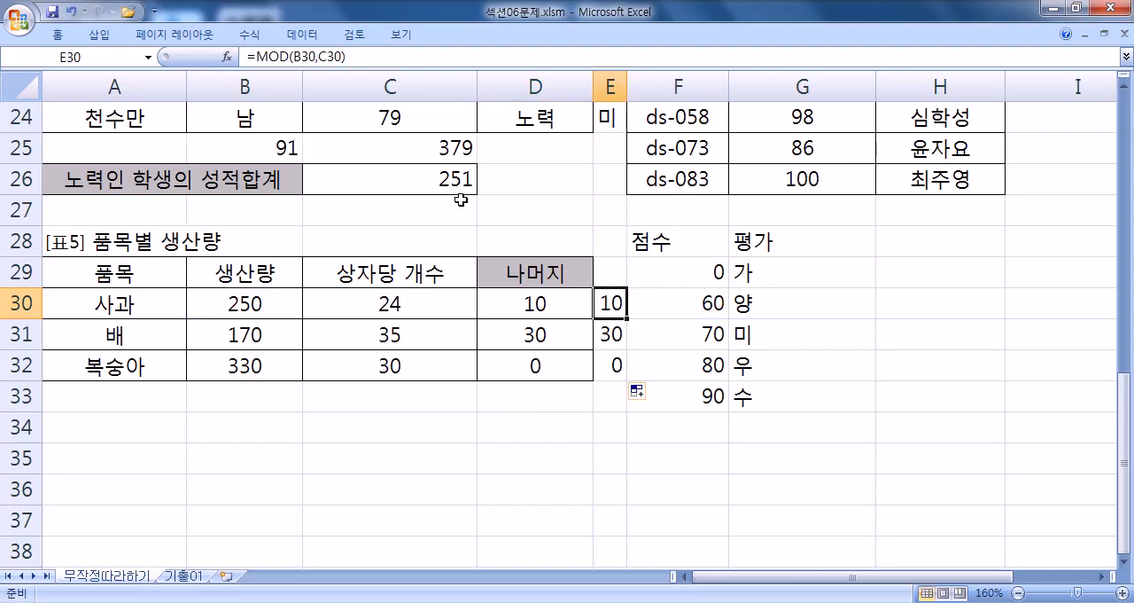
double_click(612, 303)
left_click_drag(603, 304, 766, 309)
key("ctrl+c")
key("alt+Tab")
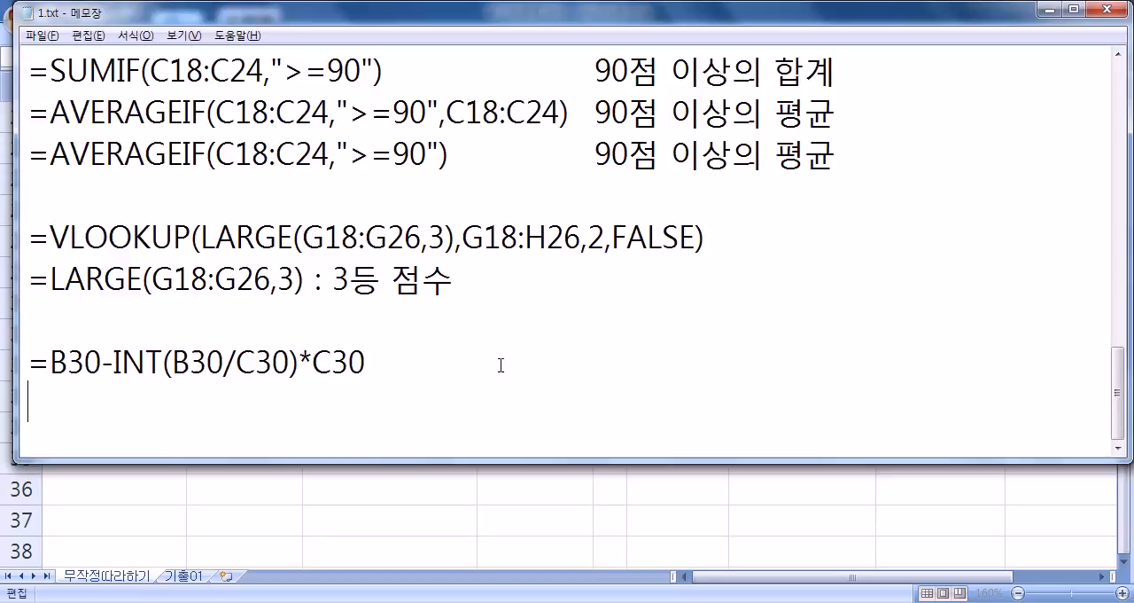
key("ctrl+v")
key("Return")
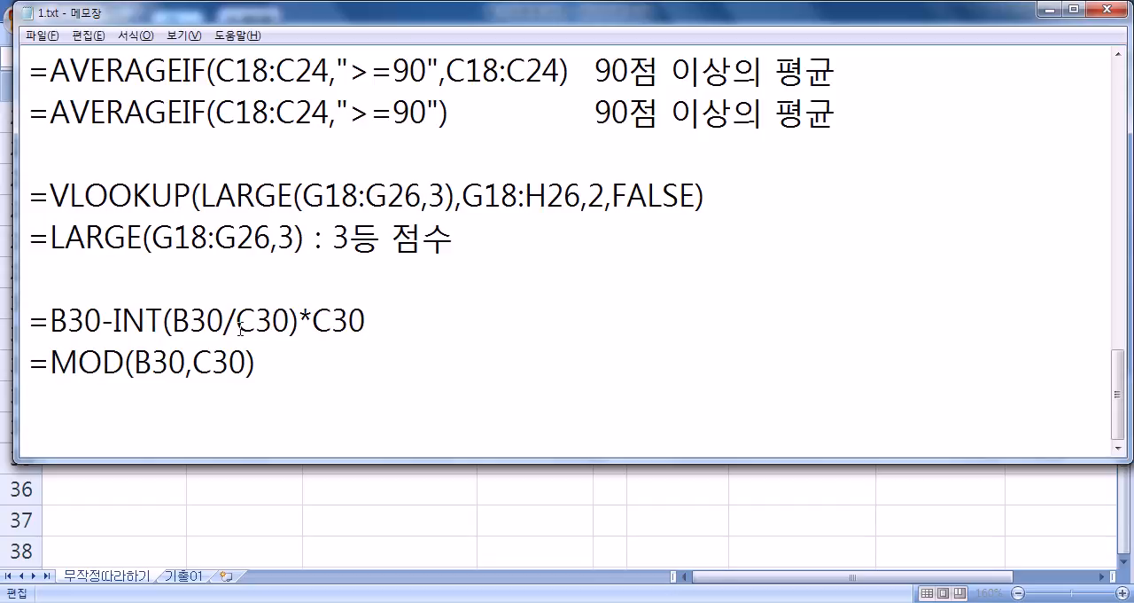
- Compare the INT-based remainder formula with the MOD formula in the notes
left_click(501, 324)
left_click(476, 375)
left_click(466, 405)
left_click_drag(434, 322, 29, 322)
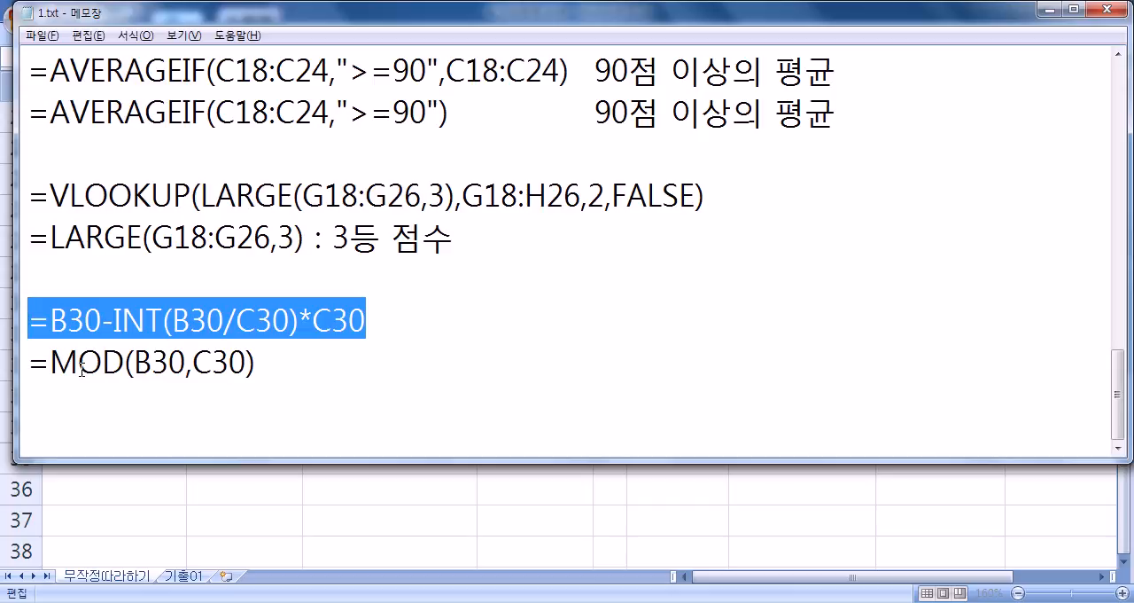
left_click(188, 425)
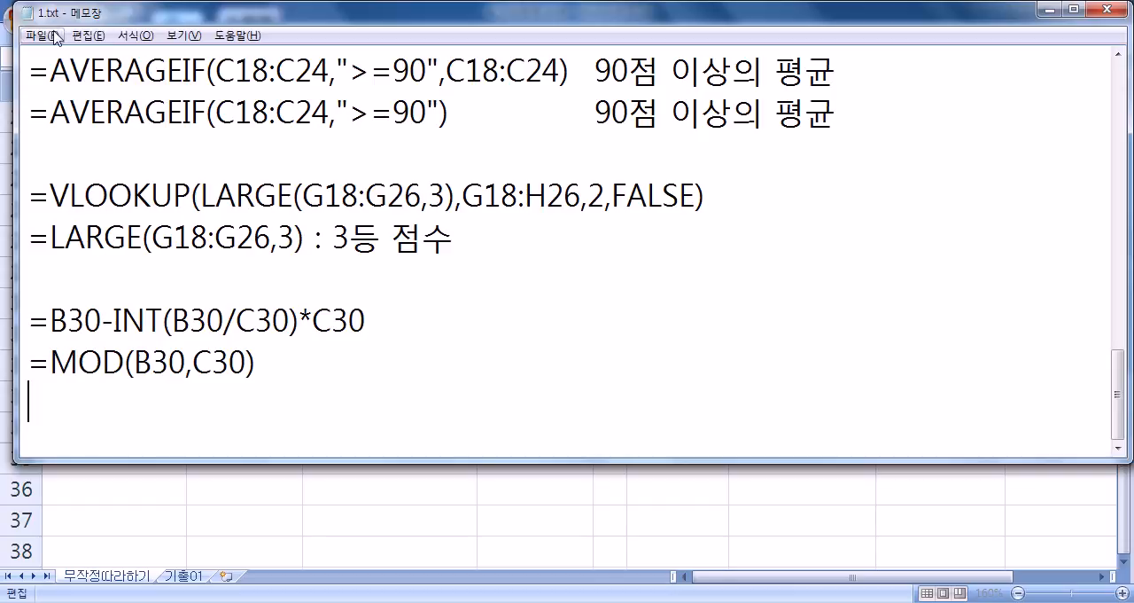
key("Left")
key("Left")
left_click(244, 414)
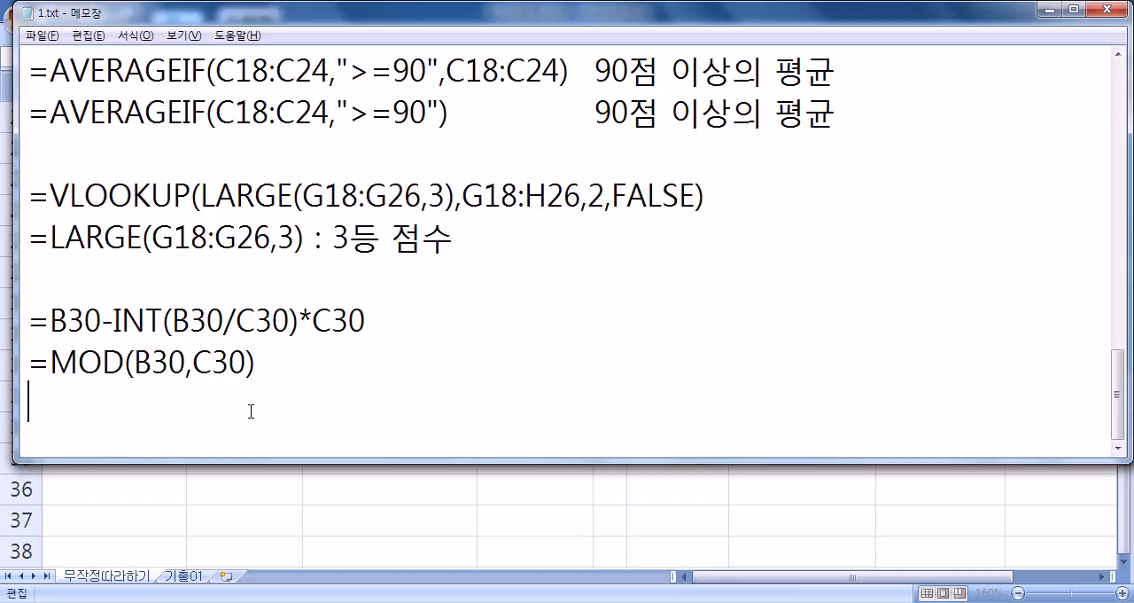